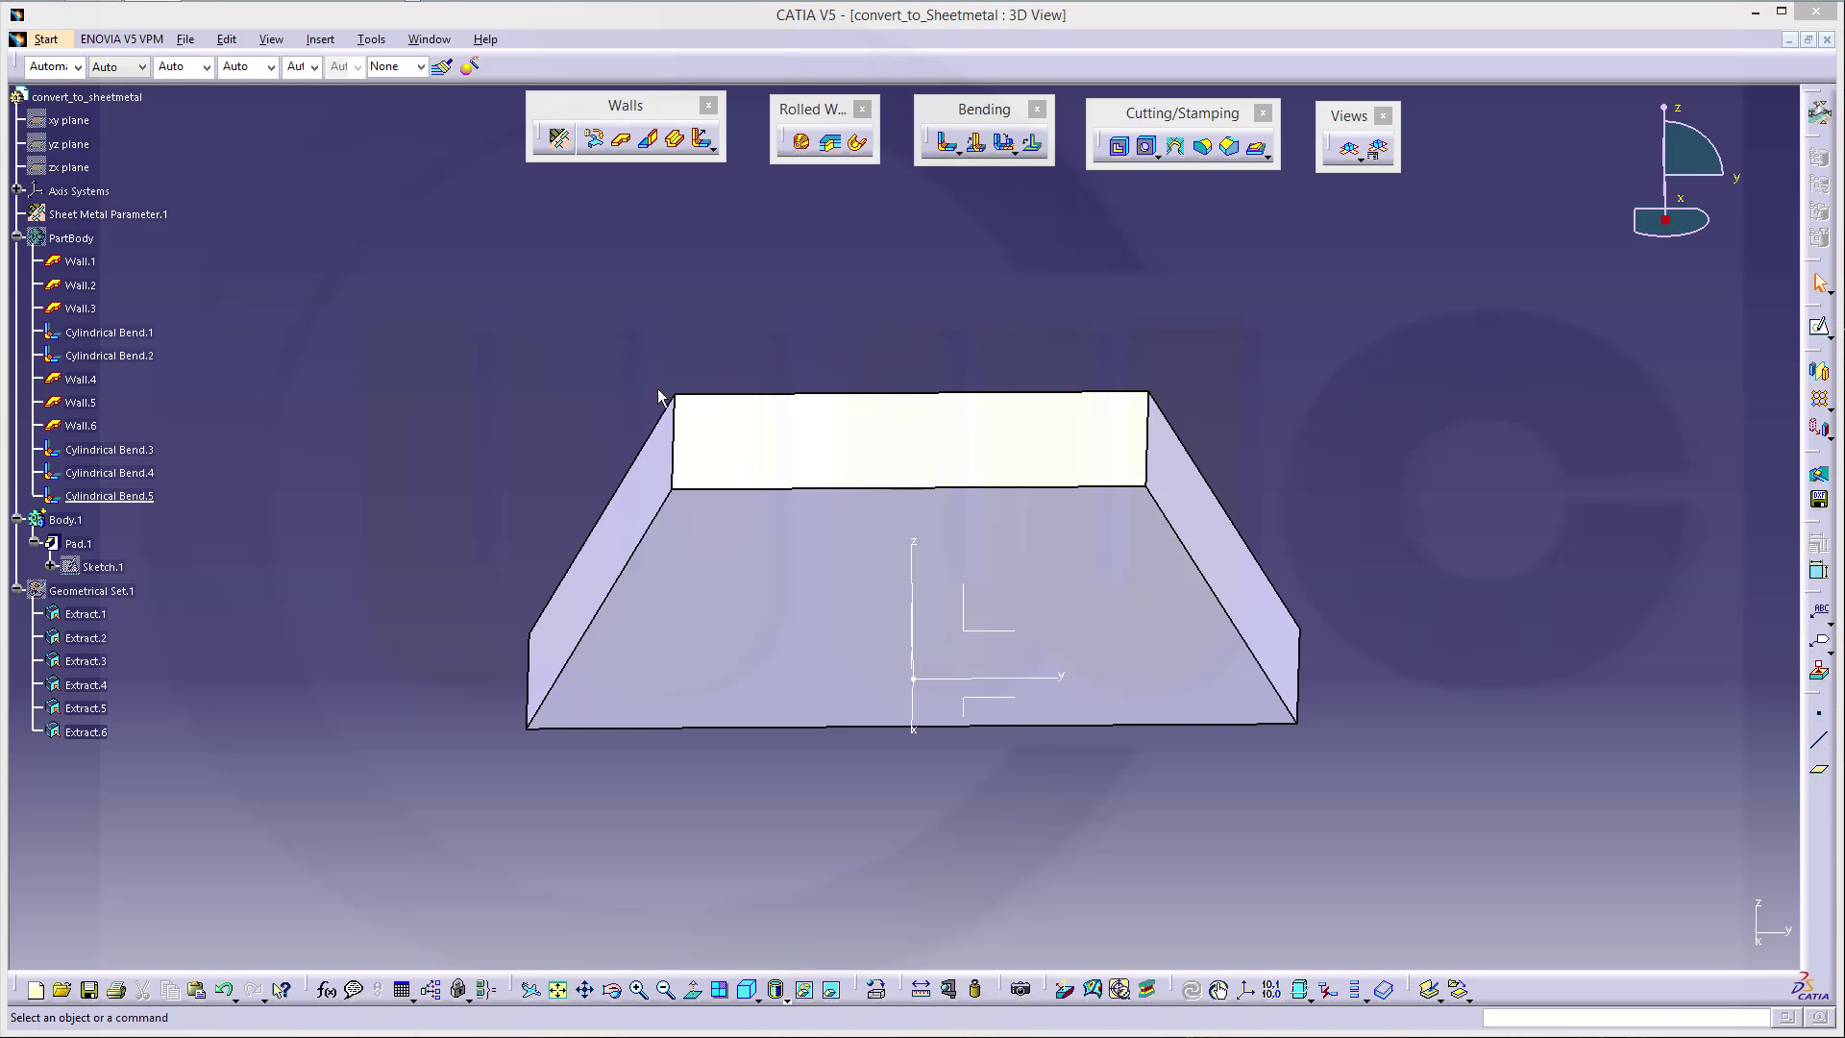
Step: Orbit, then pan the view to examine the tapered padded solid obliquely
middle_click_drag(1054, 470, 1141, 418)
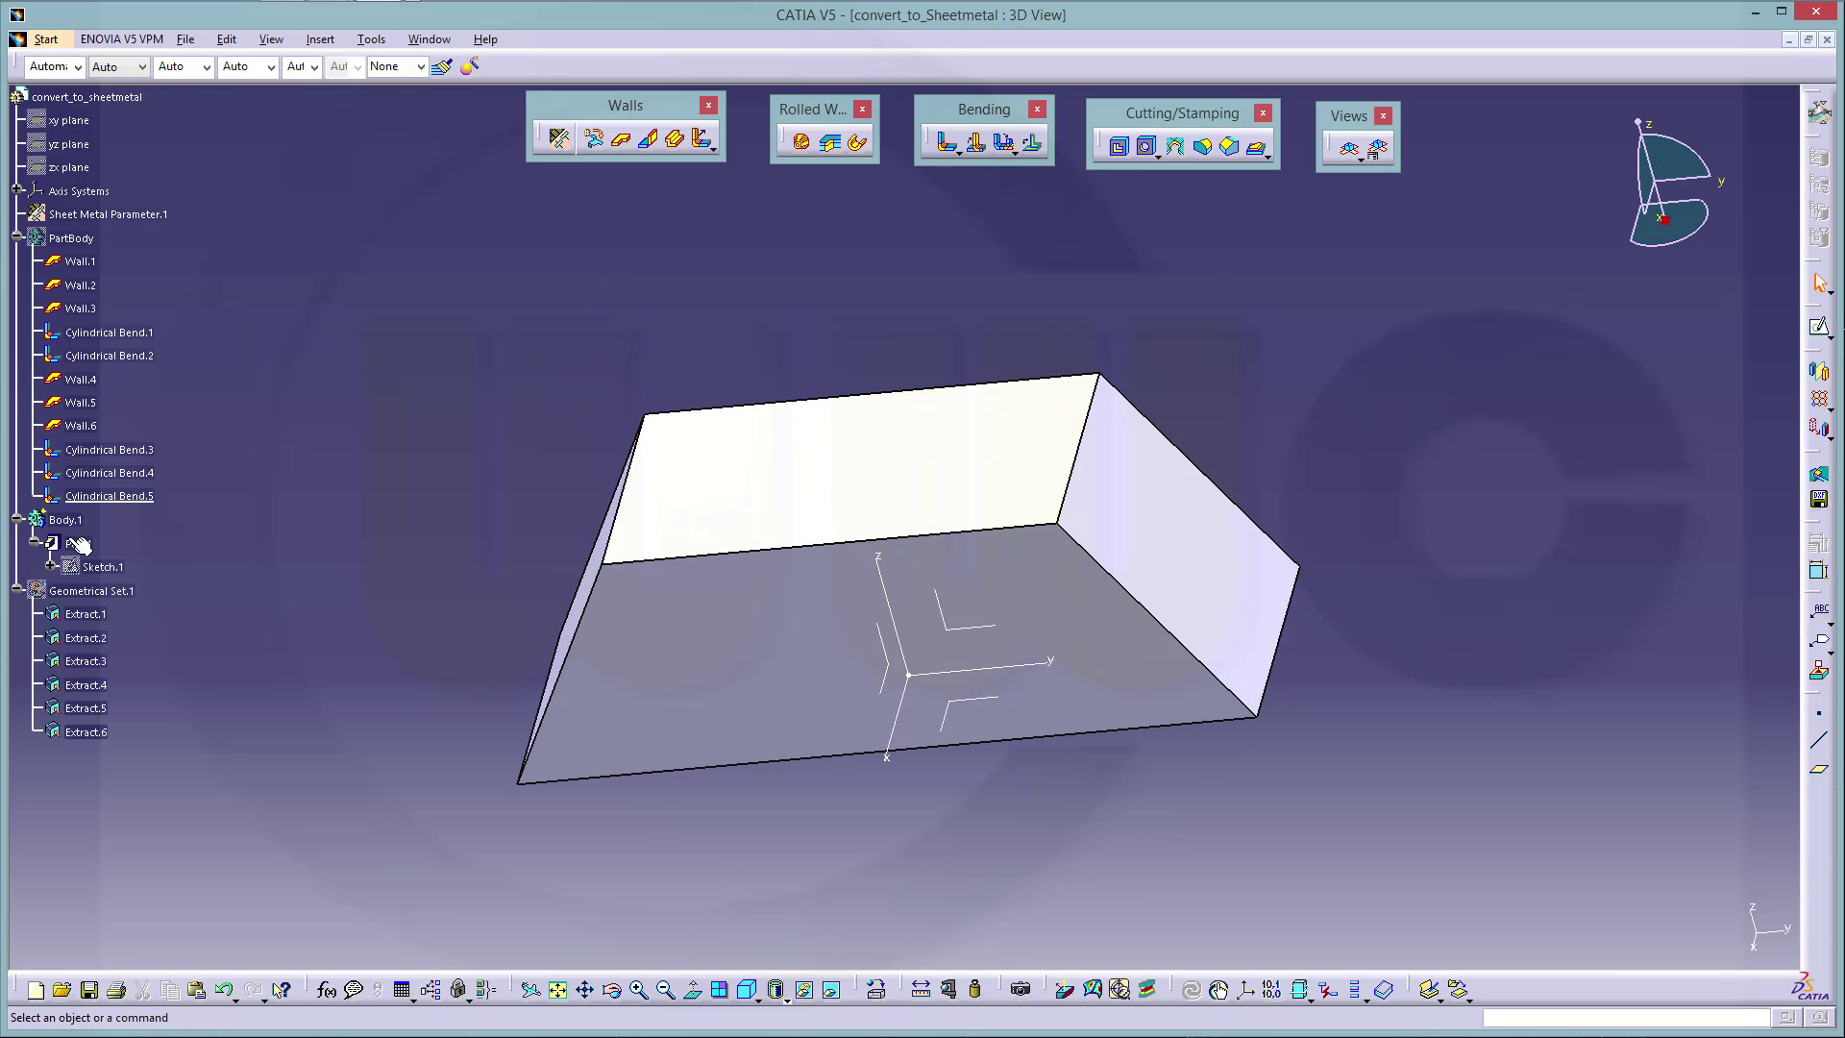
middle_click_drag(900, 369, 988, 416)
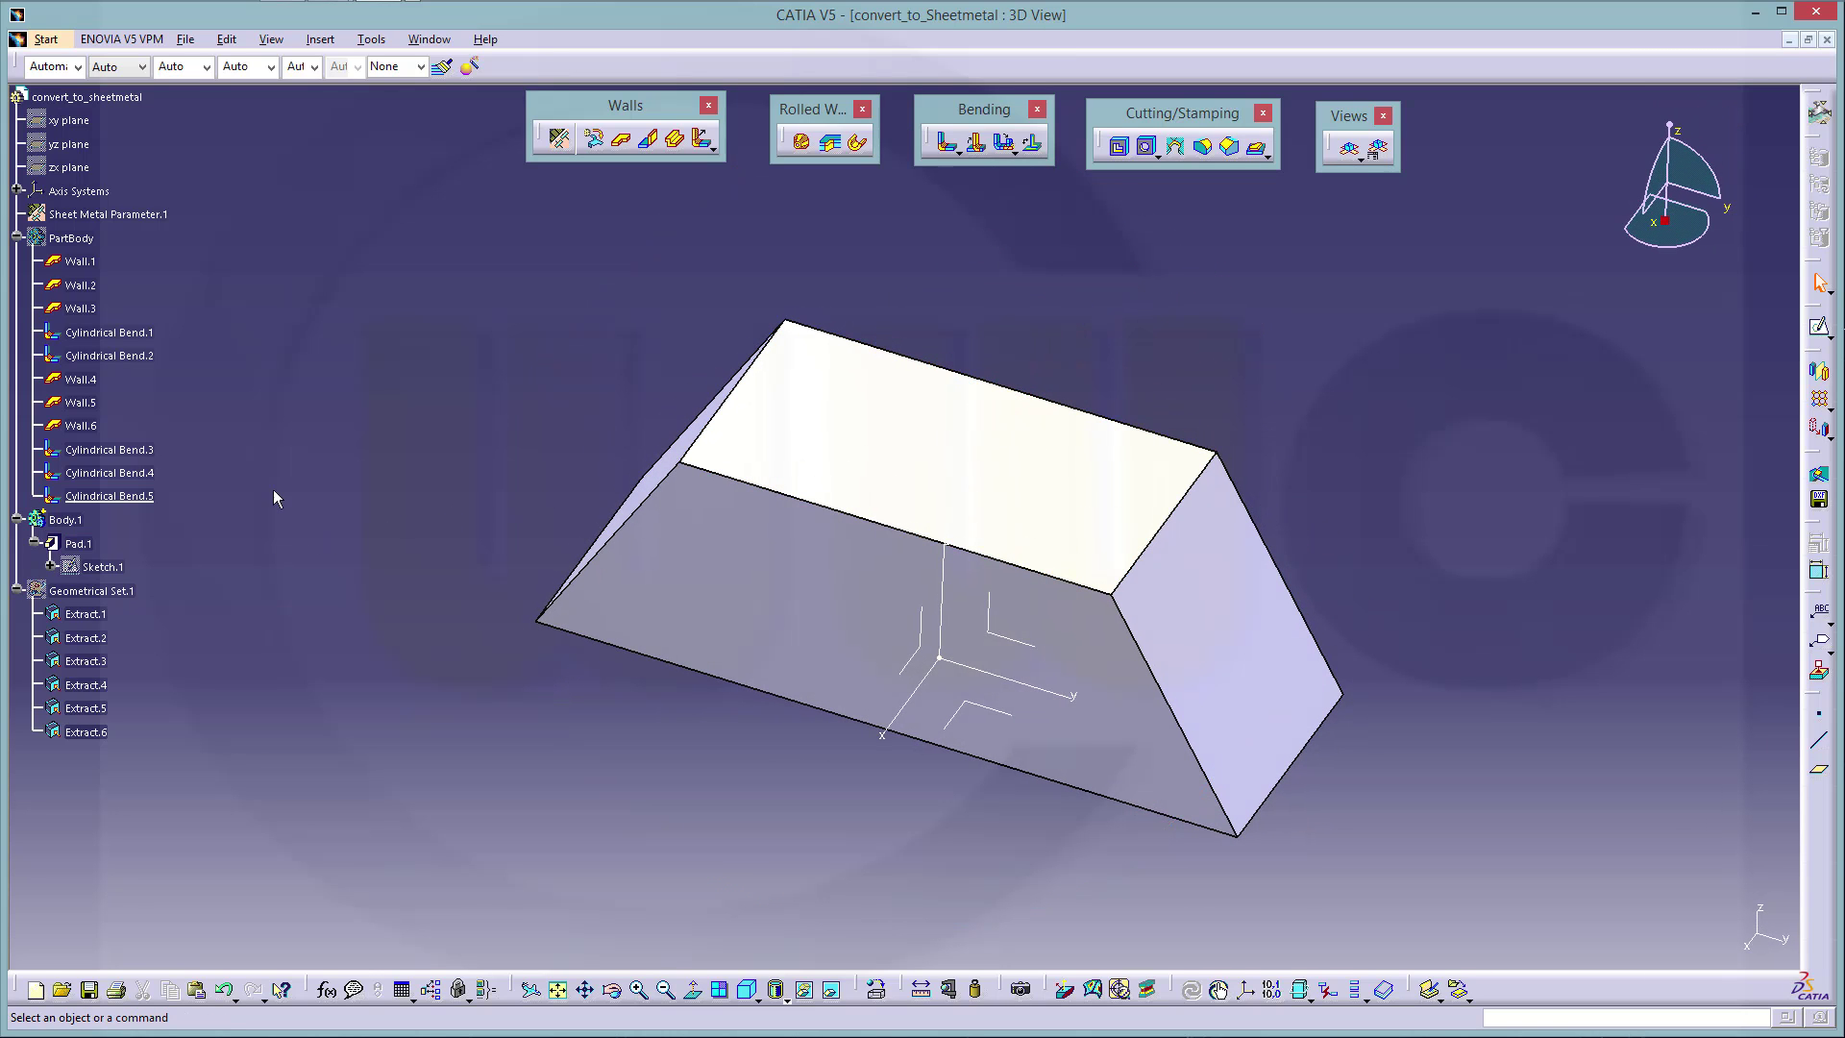
Step: Hide the original solid Body.1 and show the sheet metal PartBody
left_click(120, 497)
right_click(66, 520)
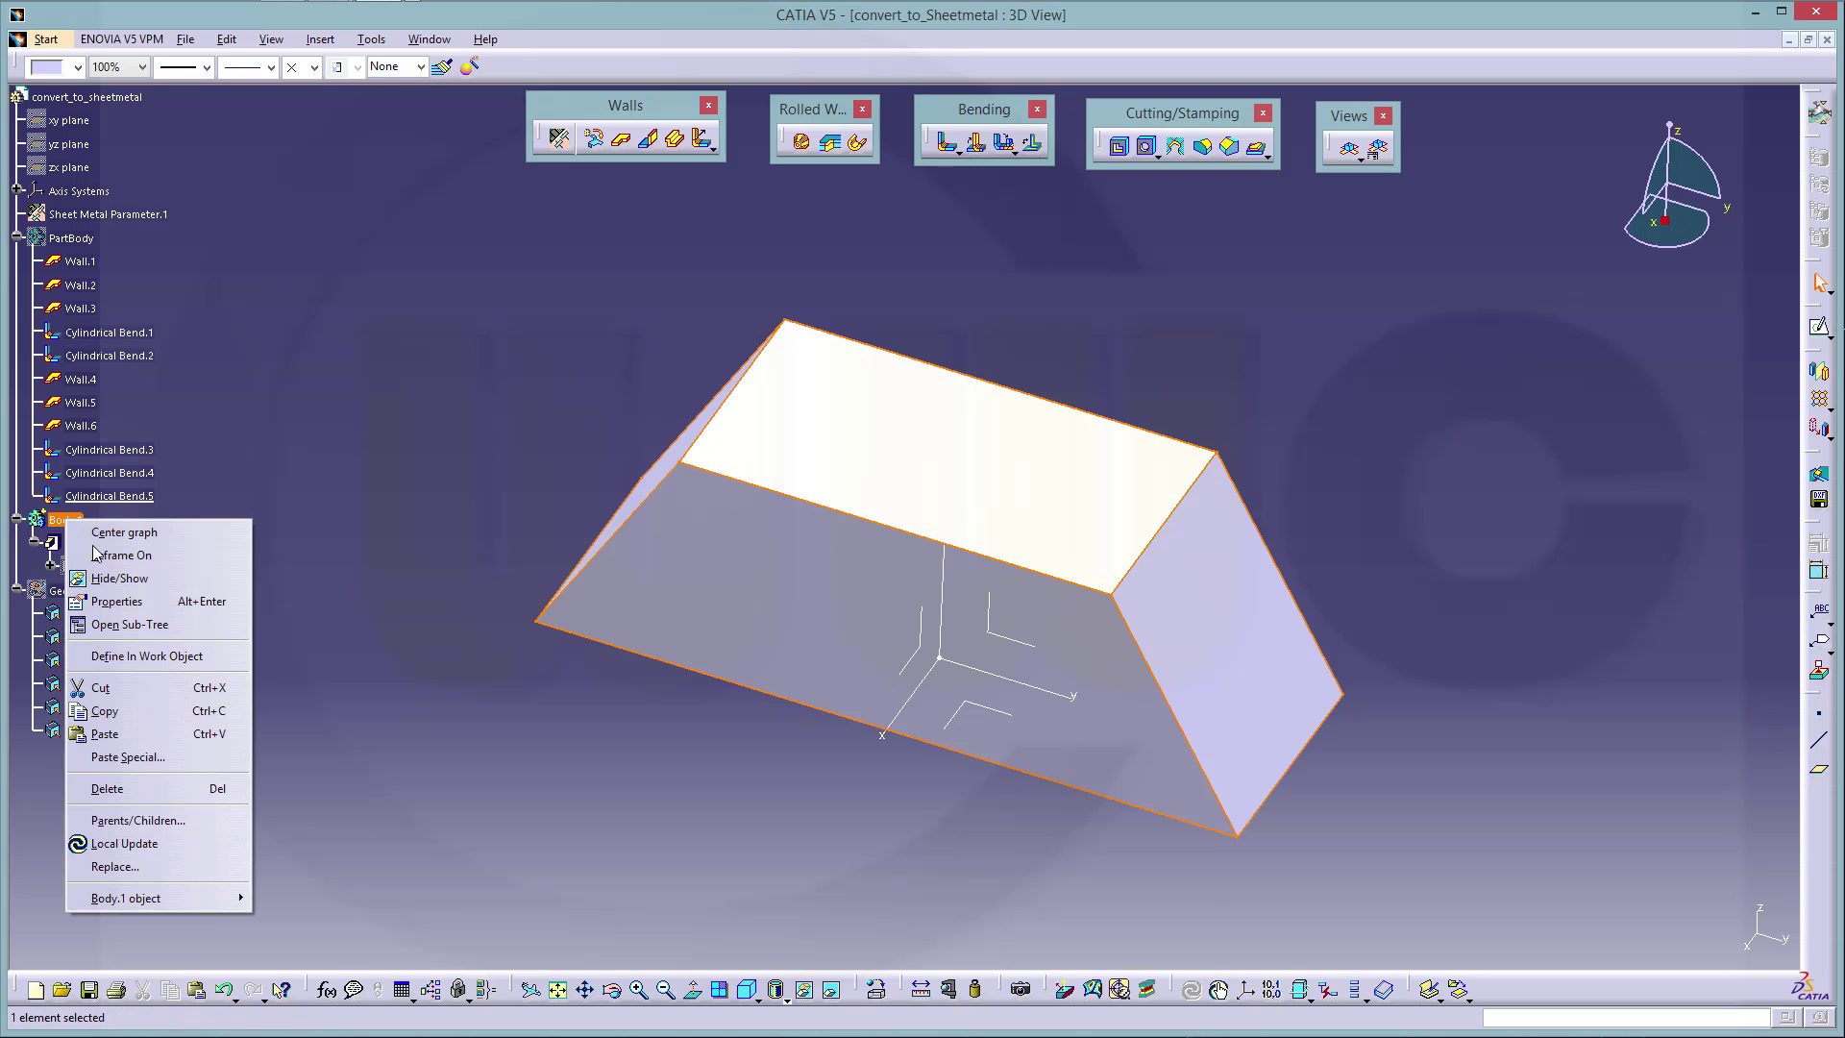
left_click(139, 579)
right_click(87, 246)
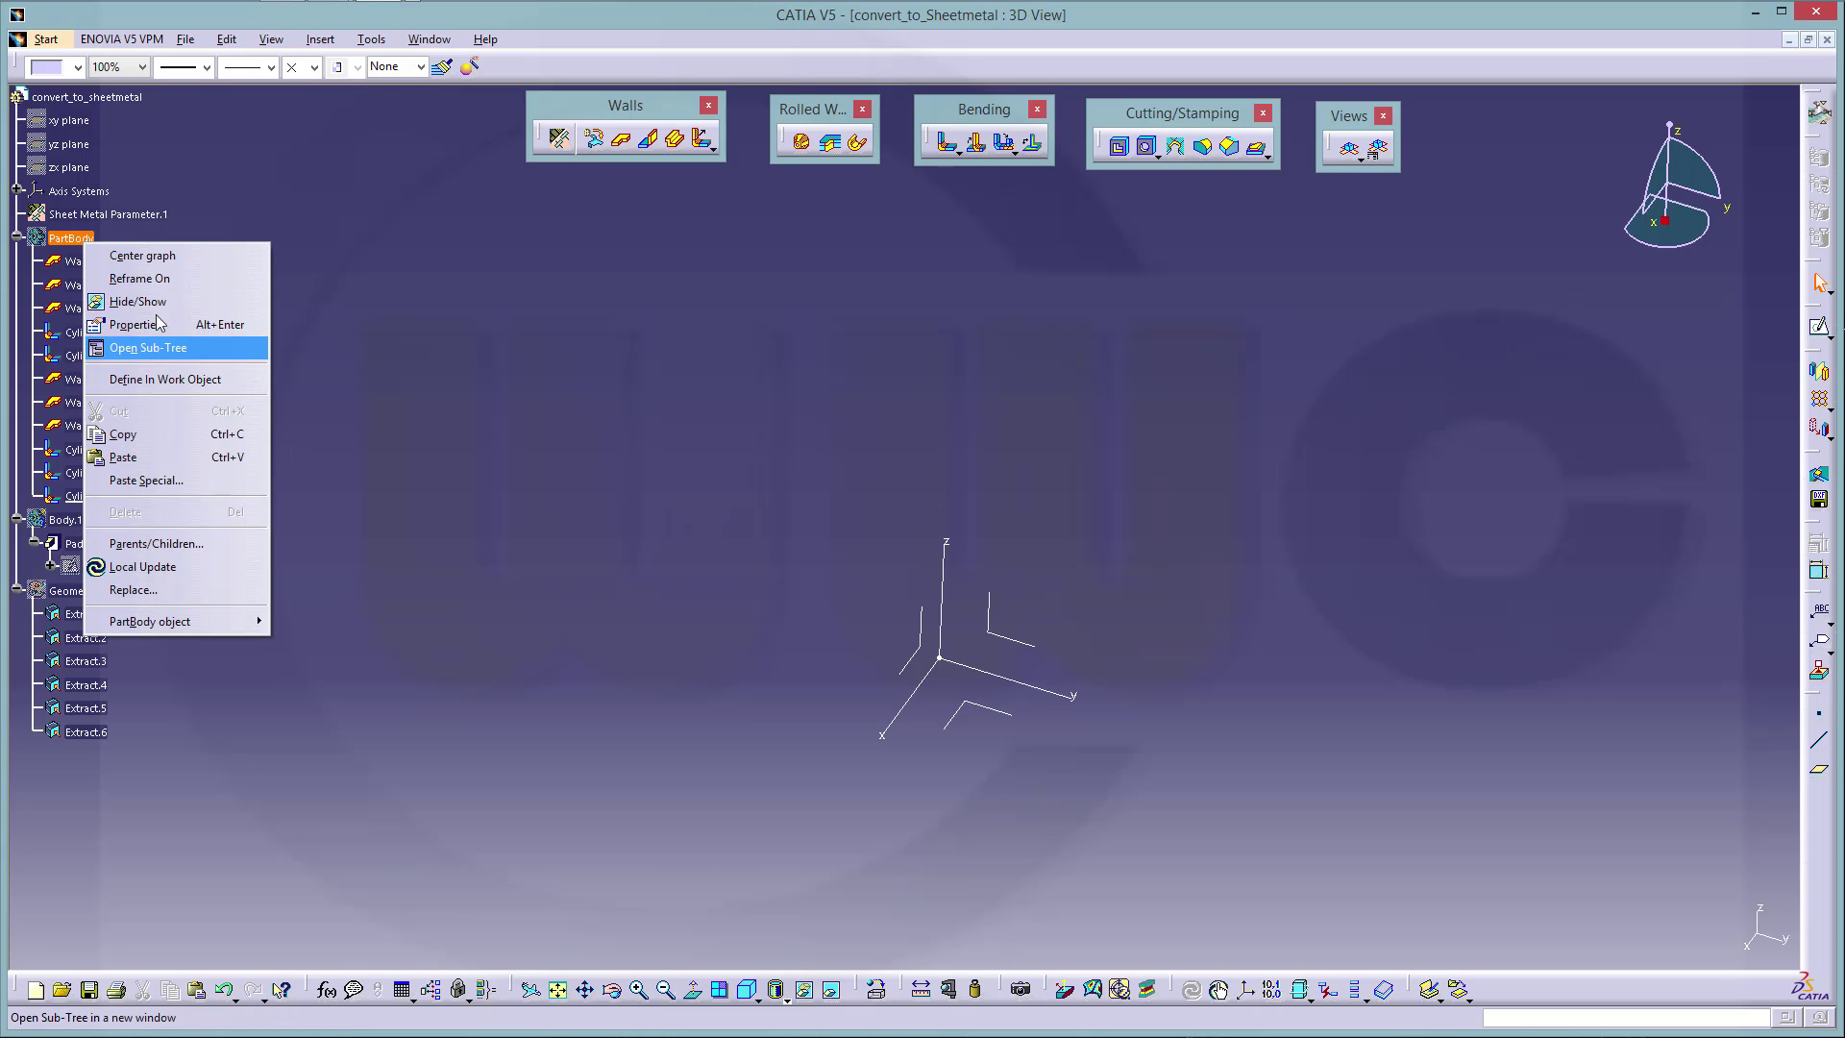
left_click(154, 303)
Step: With PartBody selected, unfold the sheet metal tray into its flat pattern
left_click(71, 238)
right_click(76, 239)
left_click(549, 287)
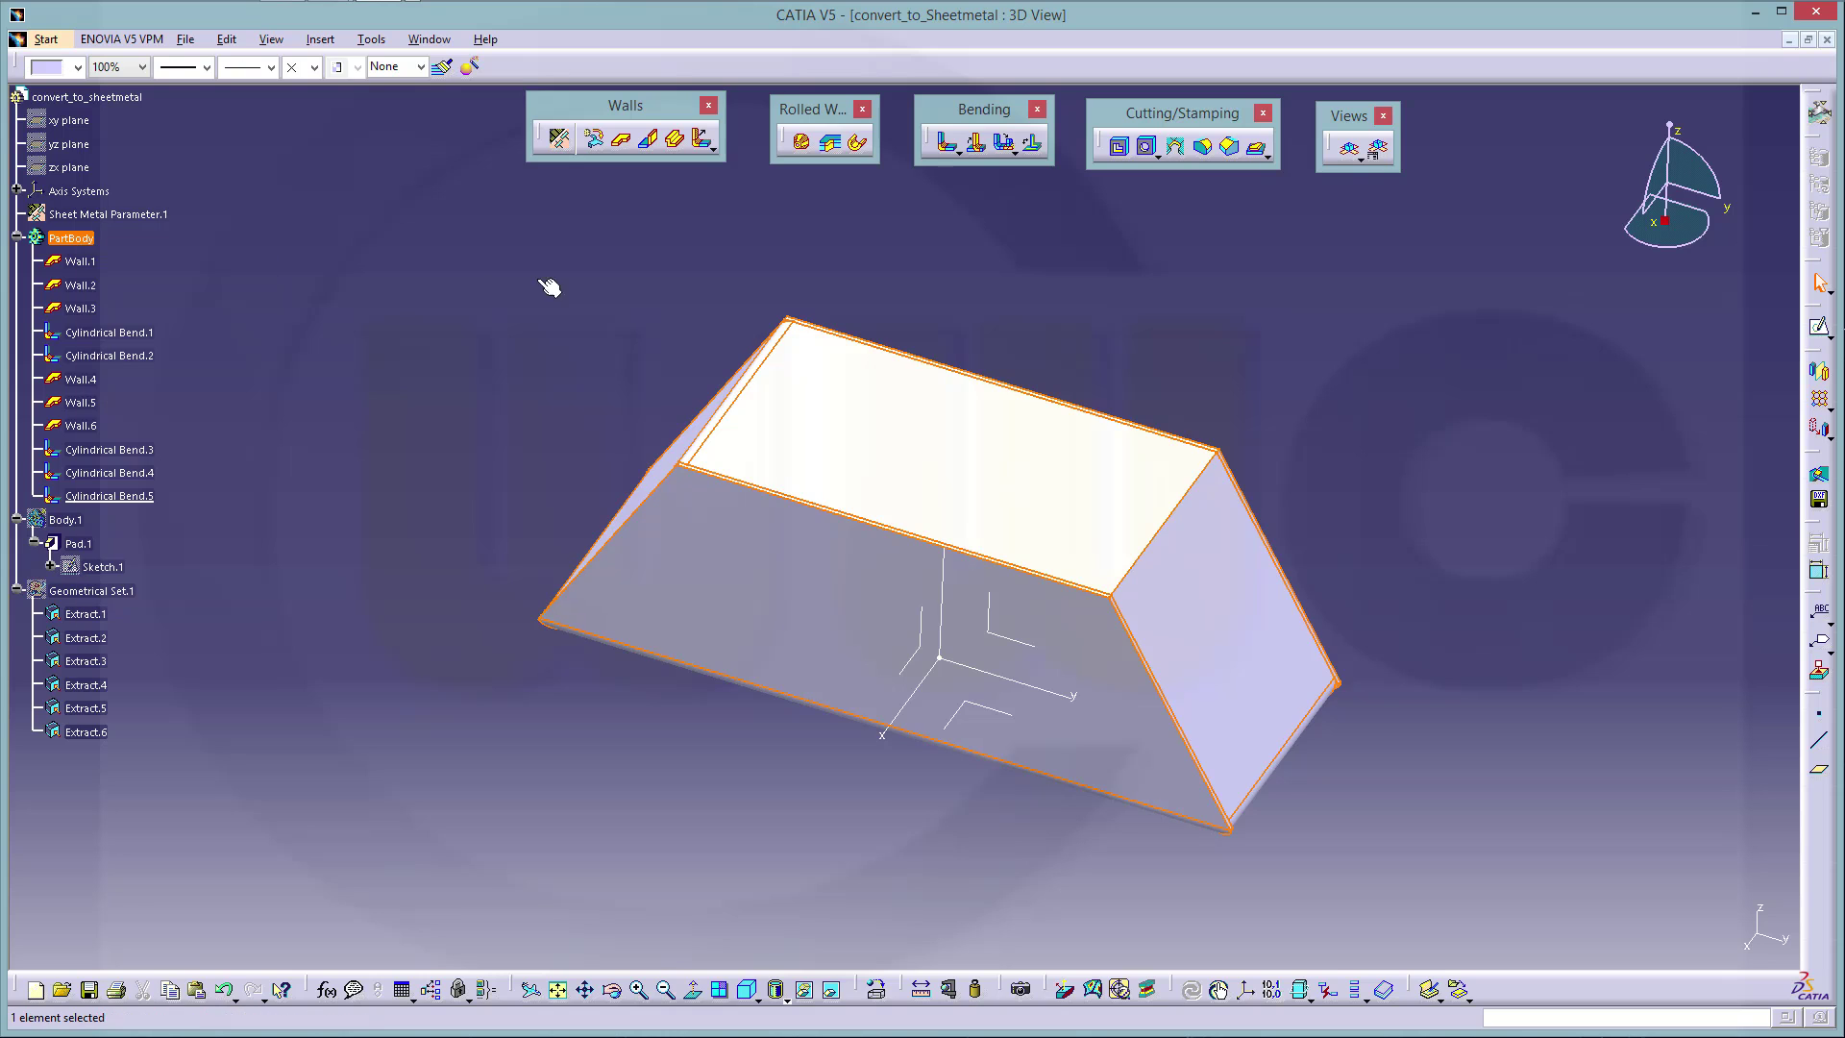
left_click(1349, 151)
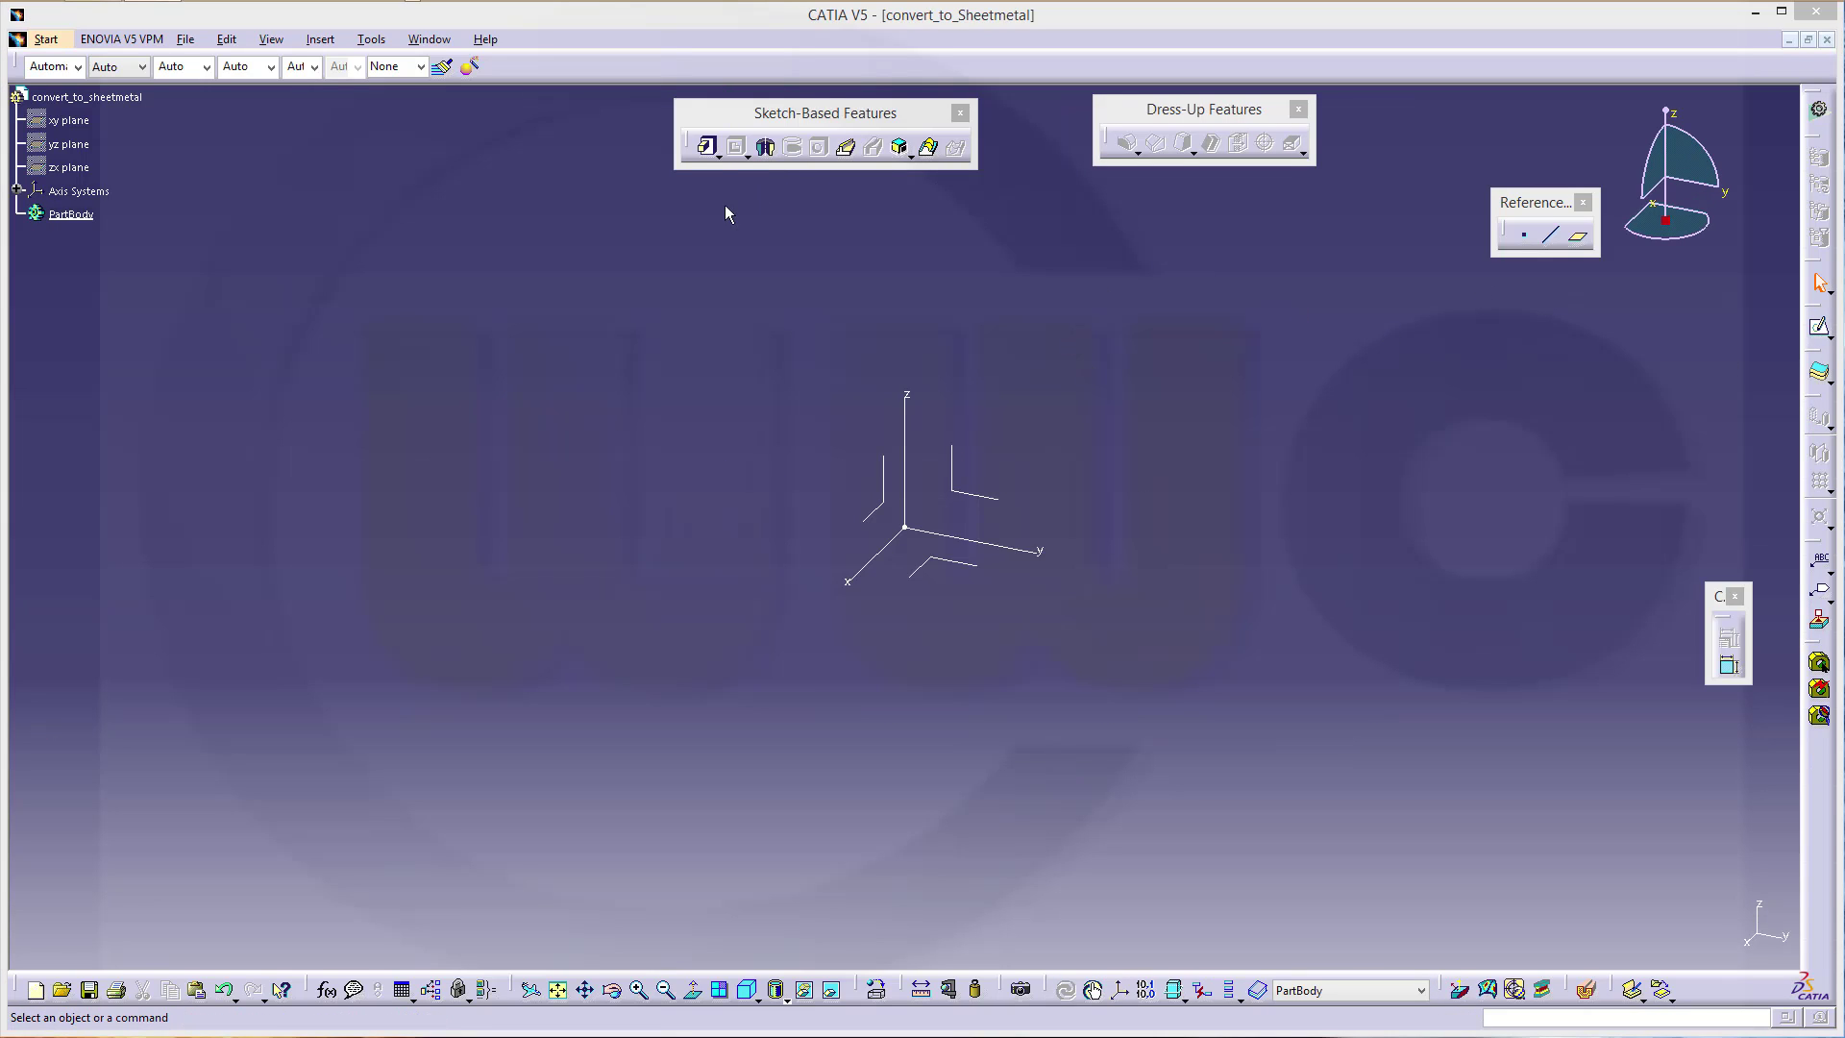
Step: Start a new sketch on the yz plane of the new part
left_click(953, 261)
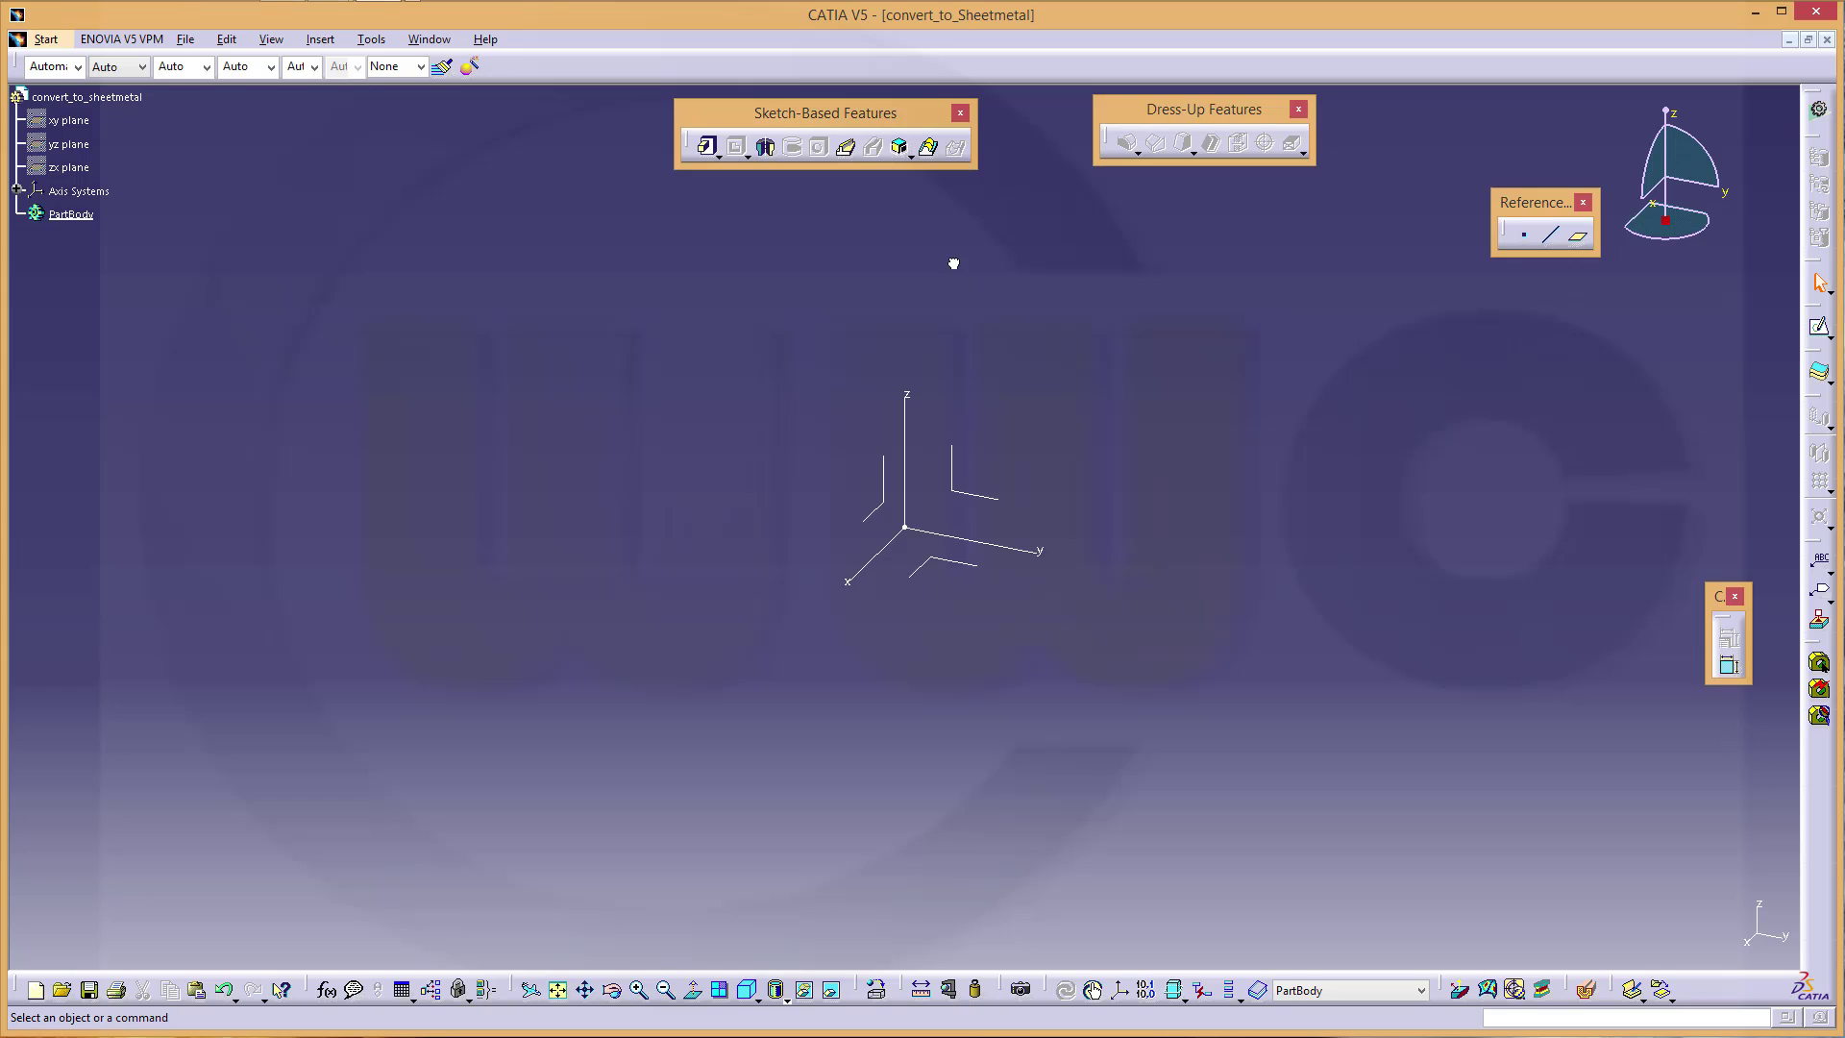
left_click(1819, 327)
left_click(1060, 539)
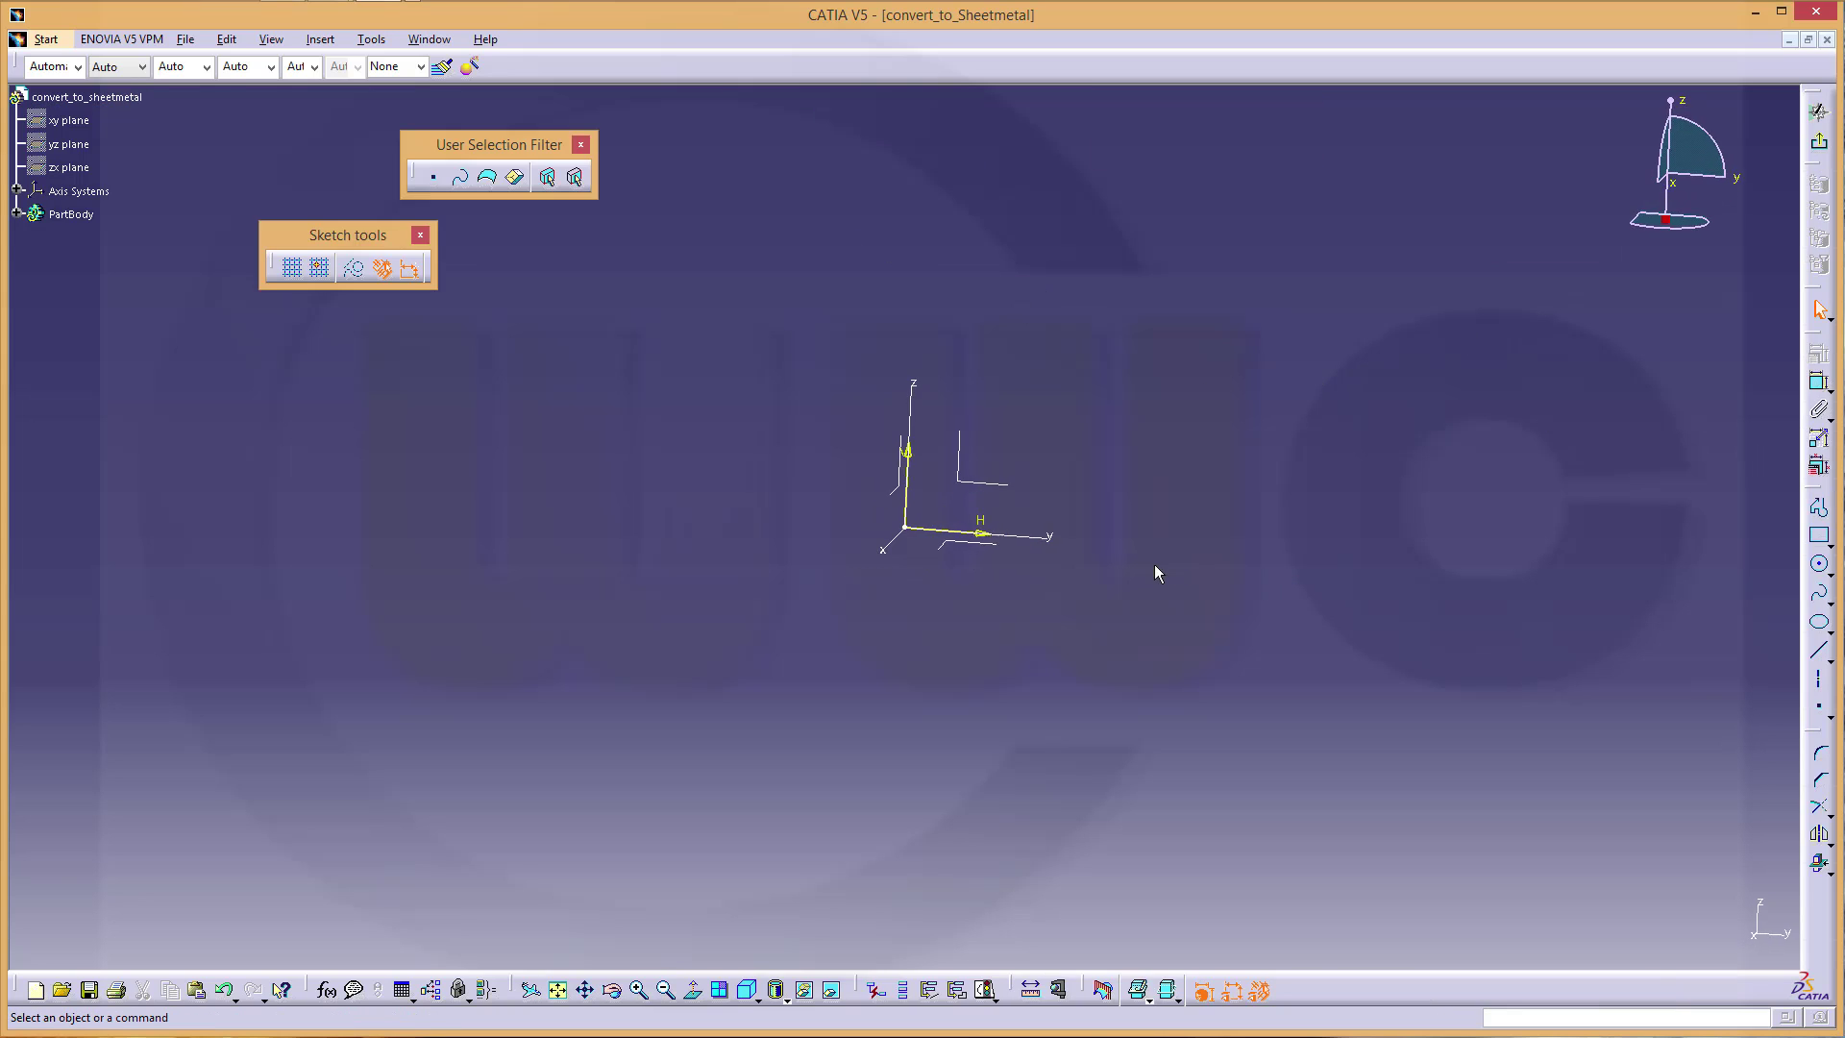
left_click_drag(752, 412, 1035, 576)
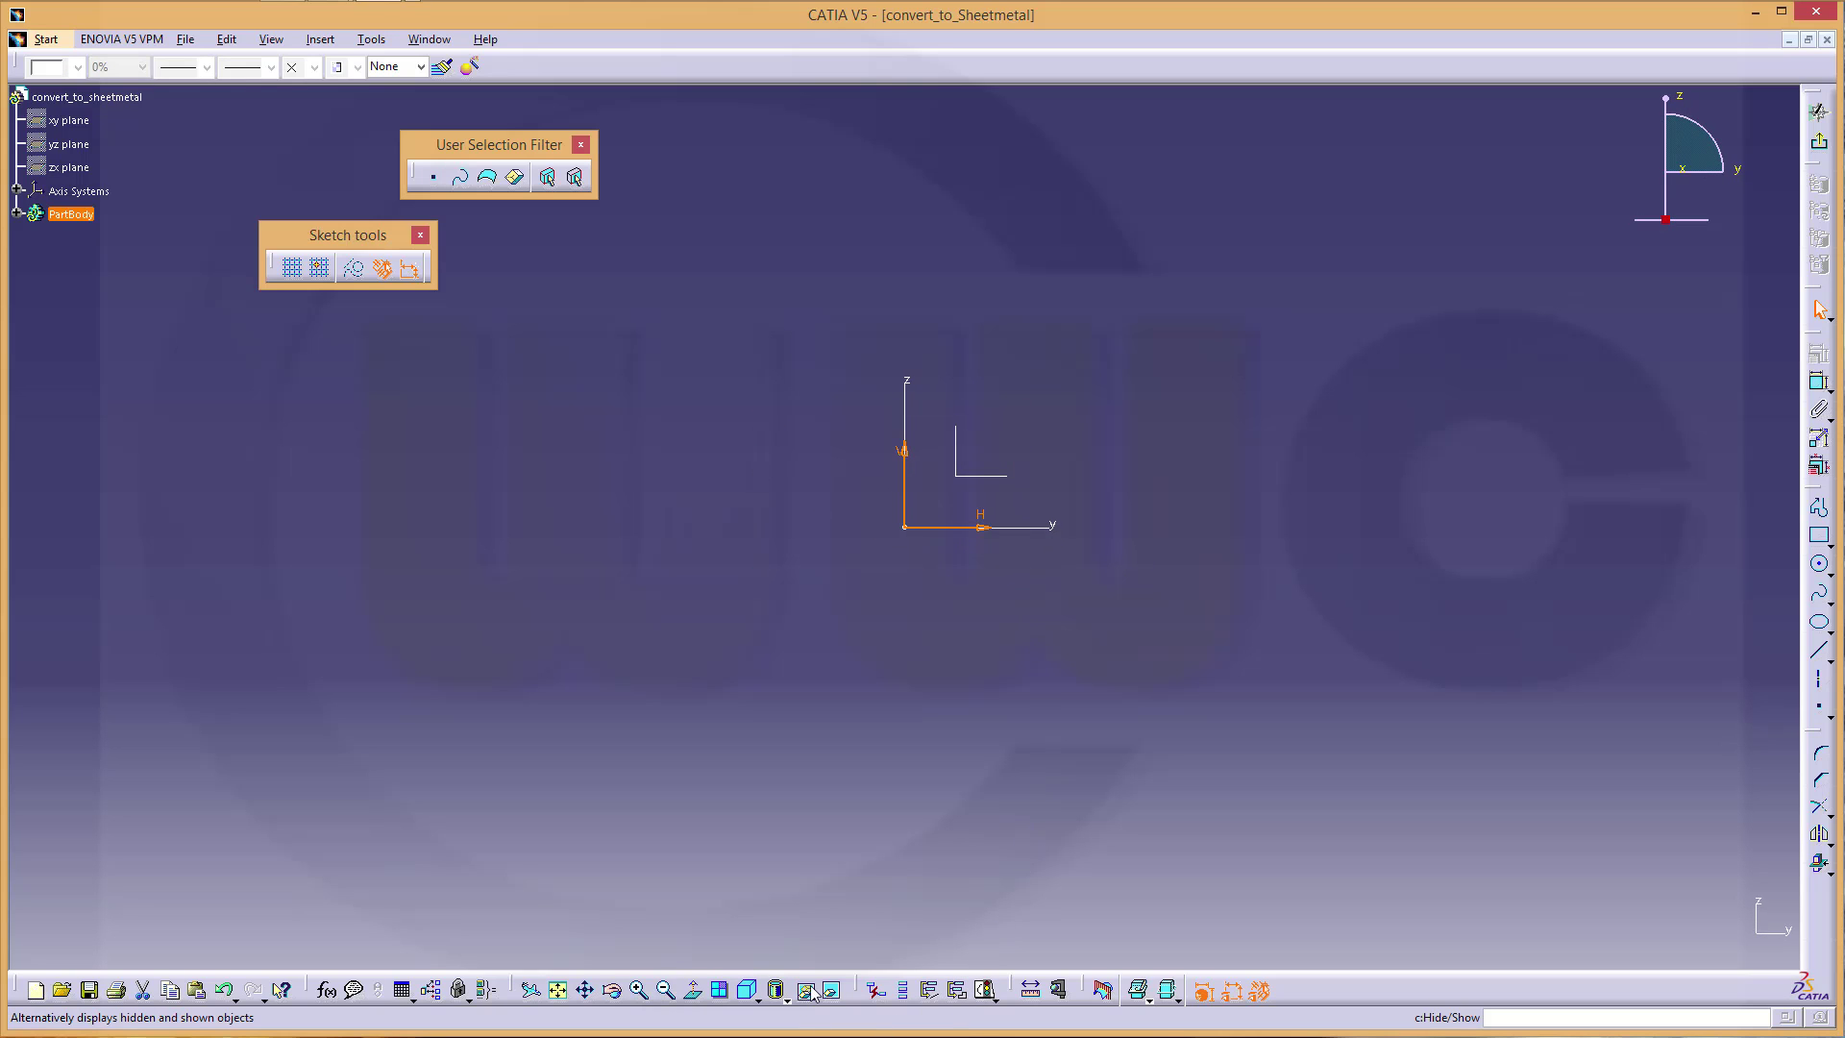
left_click(1030, 707)
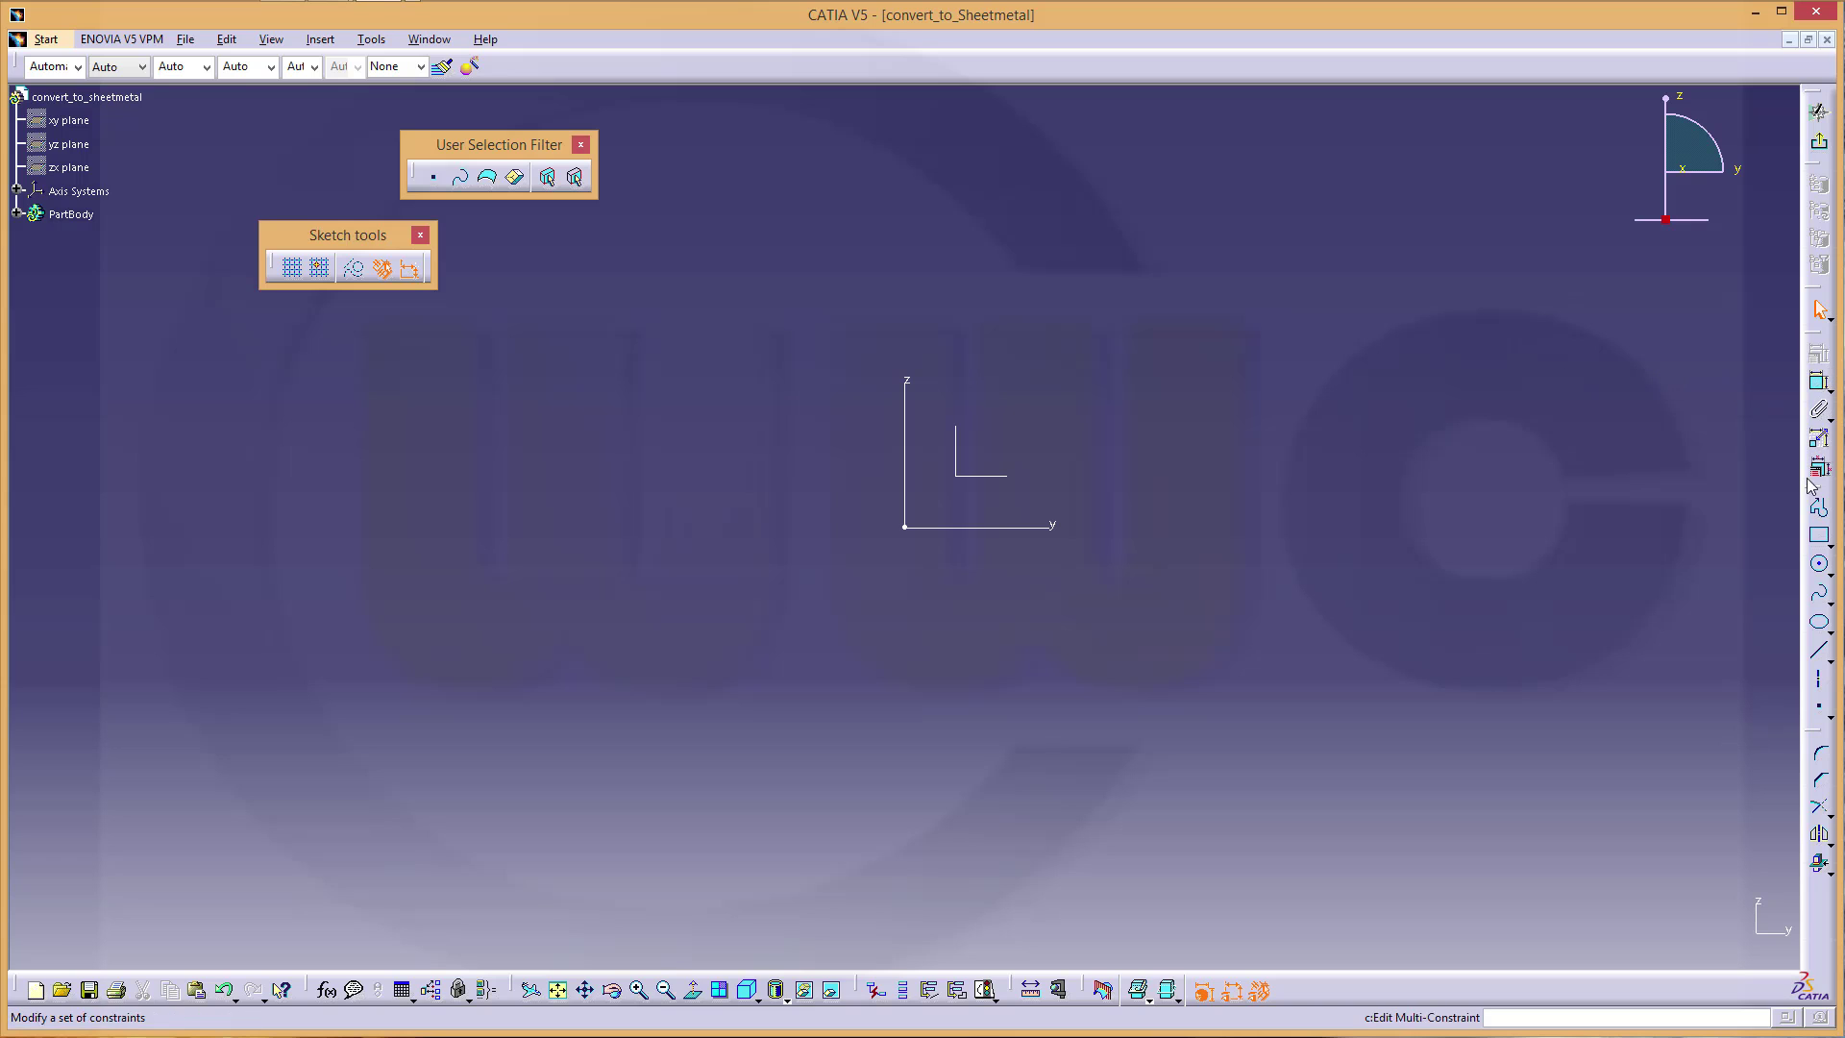
Step: Draw a closed trapezoid profile, wider at the bottom, straddling the vertical axis
left_click(1818, 506)
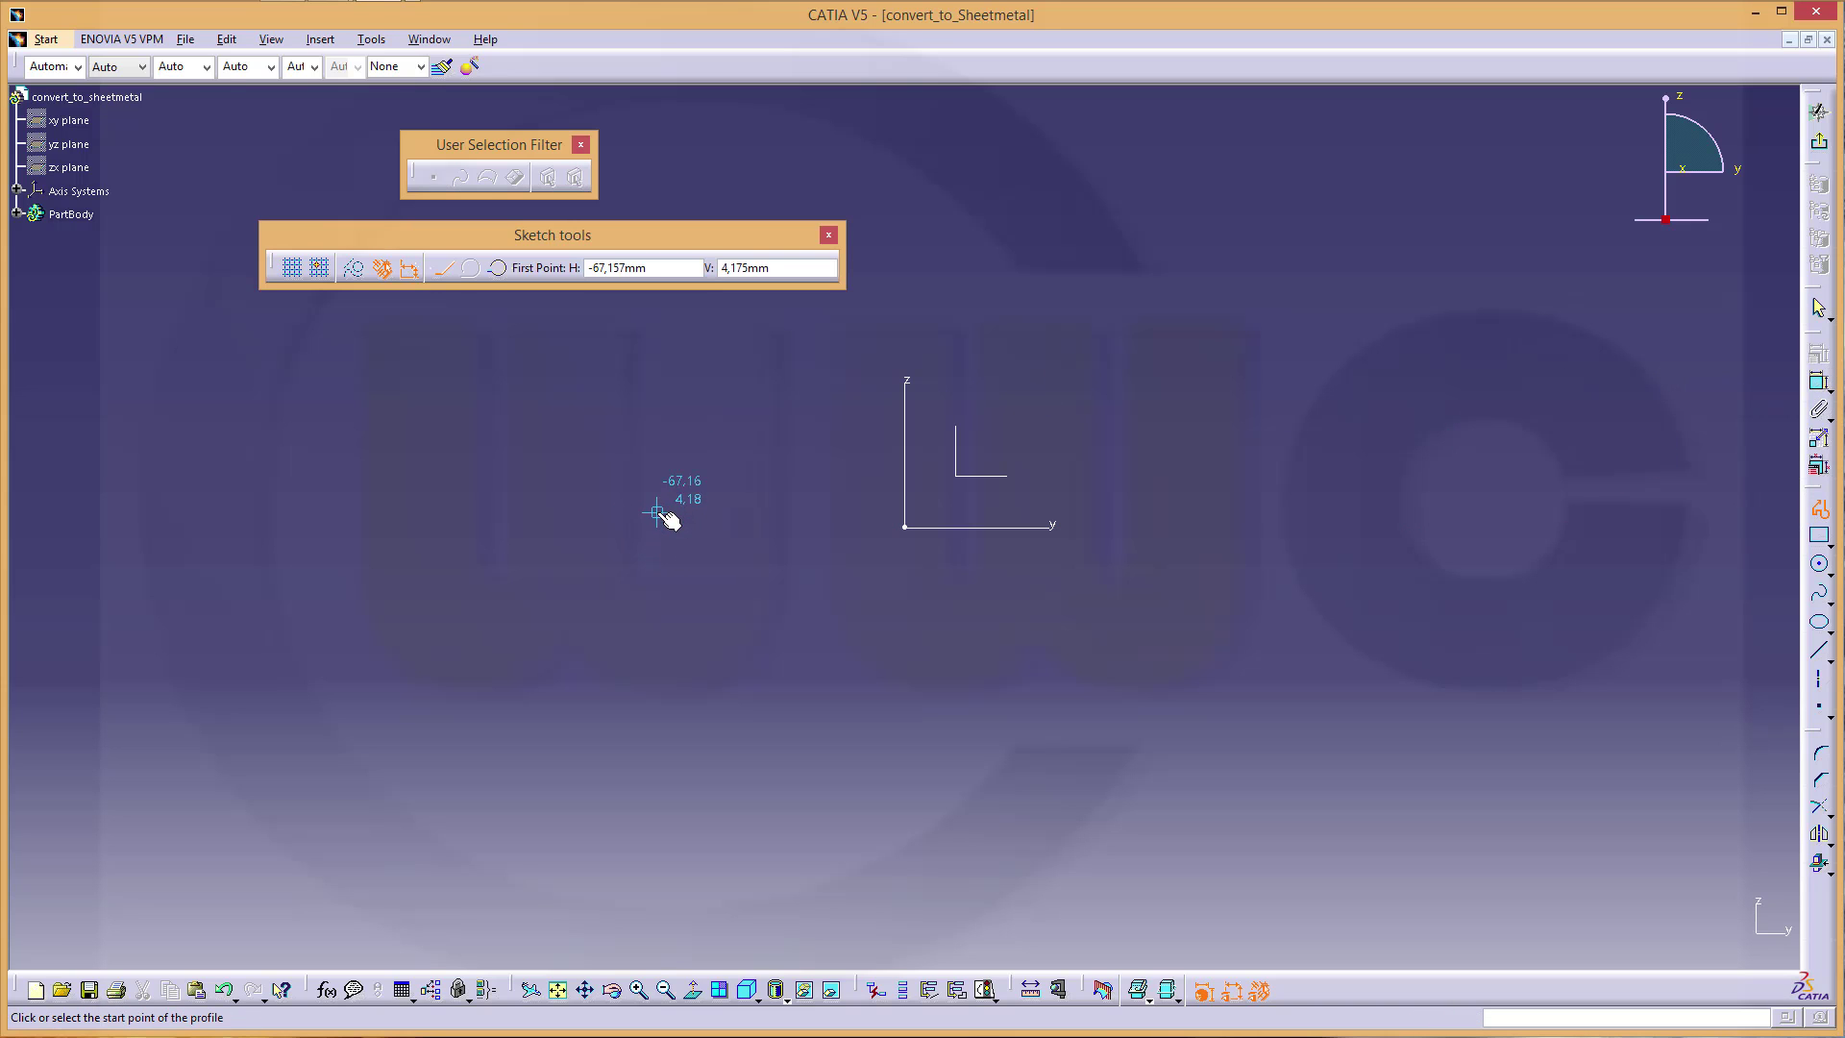
left_click(656, 507)
left_click(1241, 507)
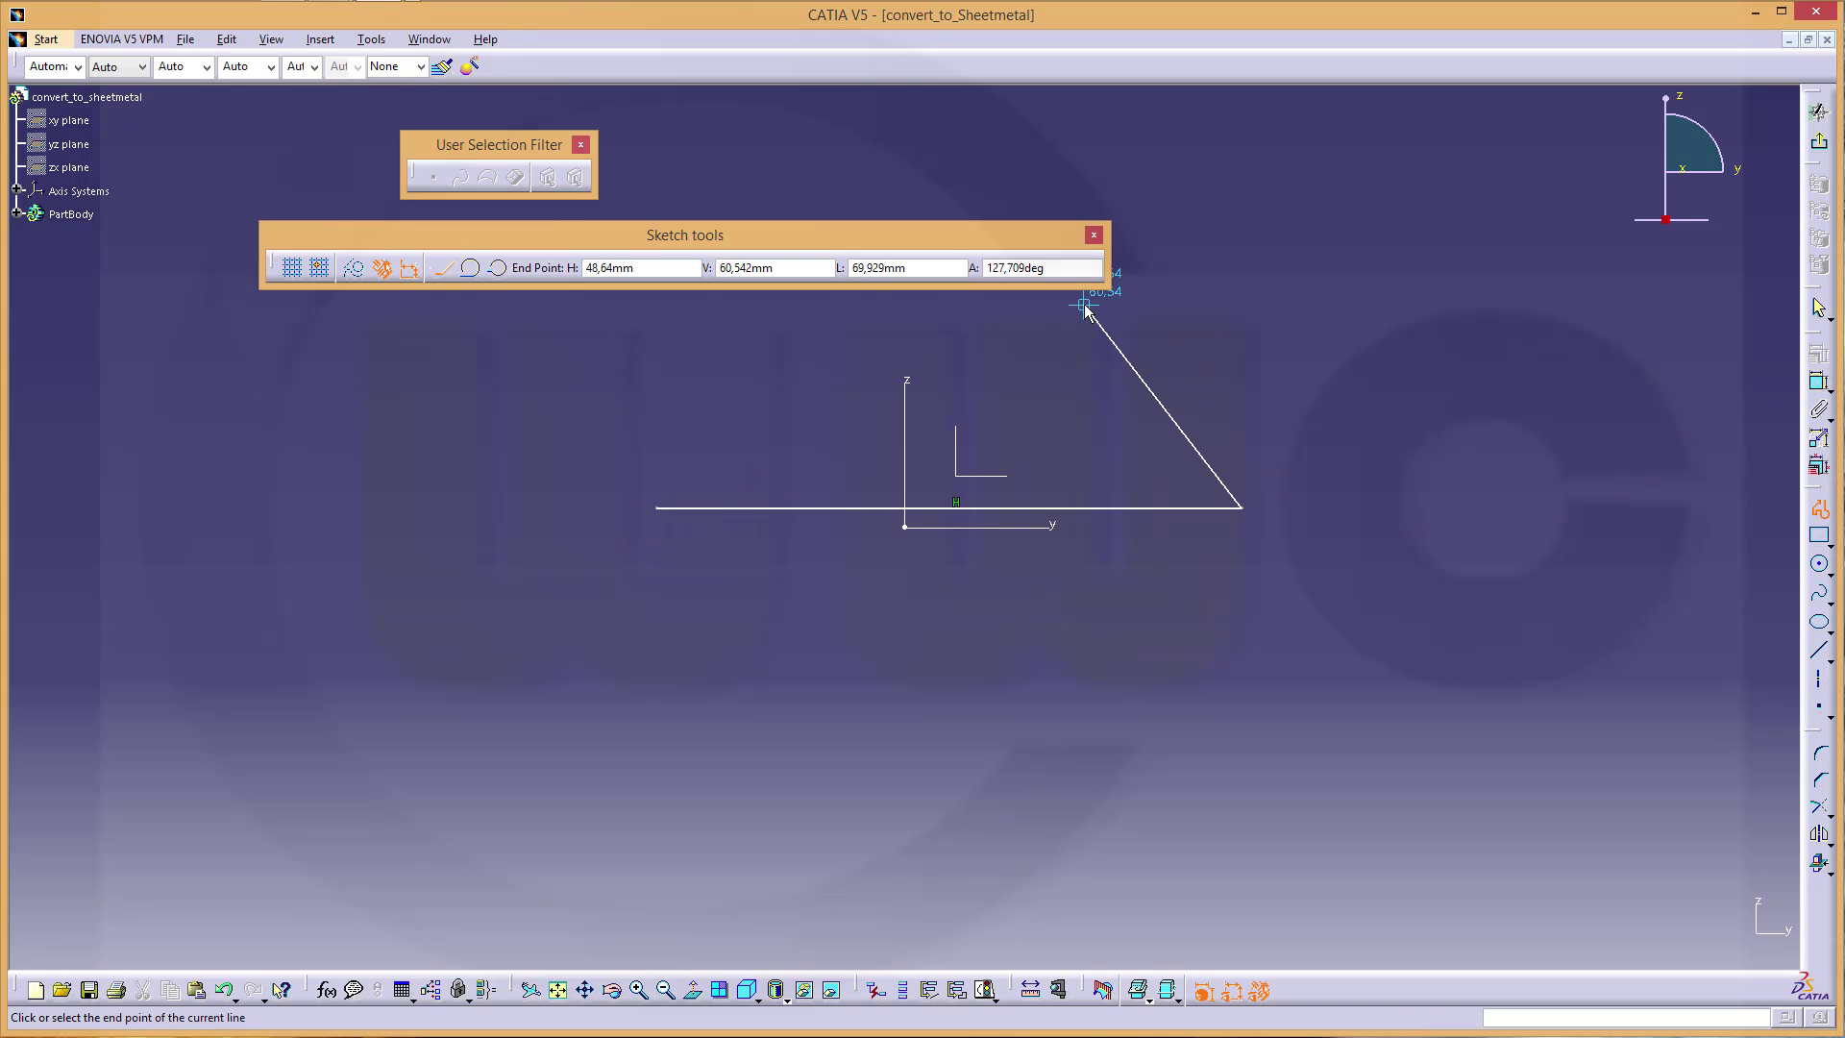
left_click(1085, 304)
left_click(804, 303)
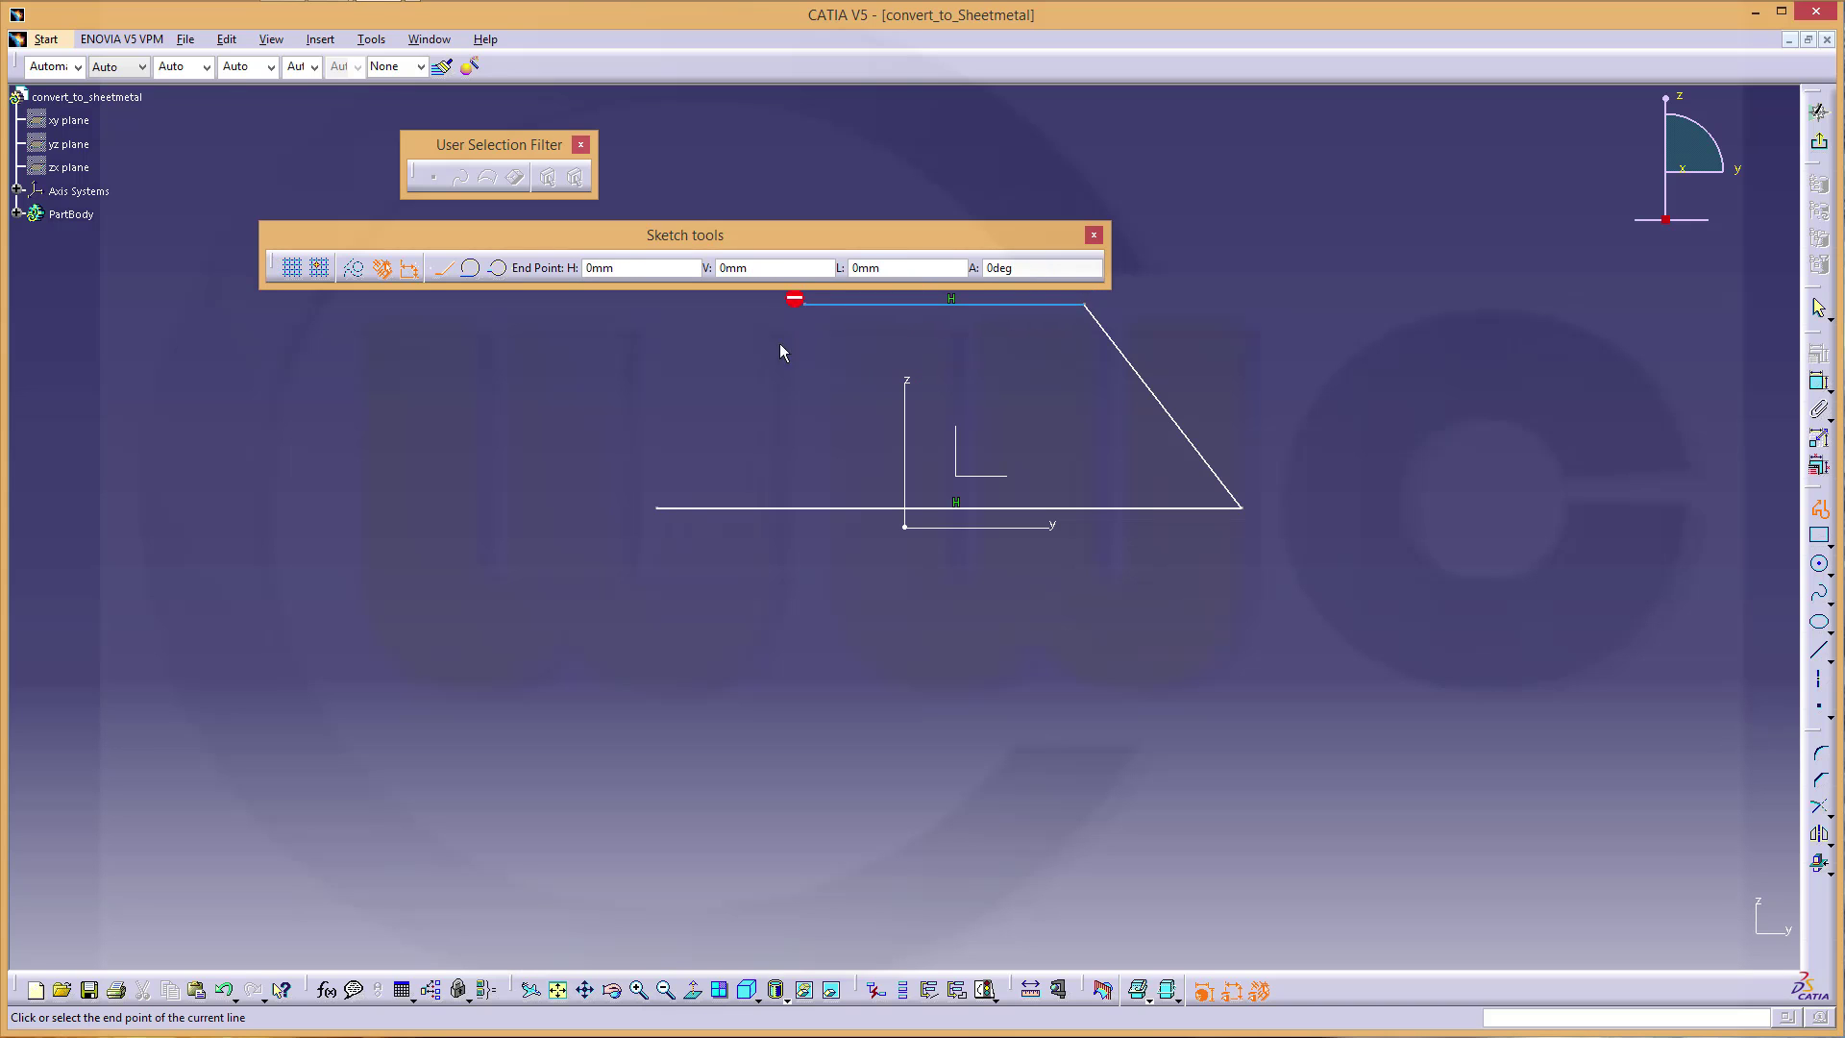
left_click(656, 507)
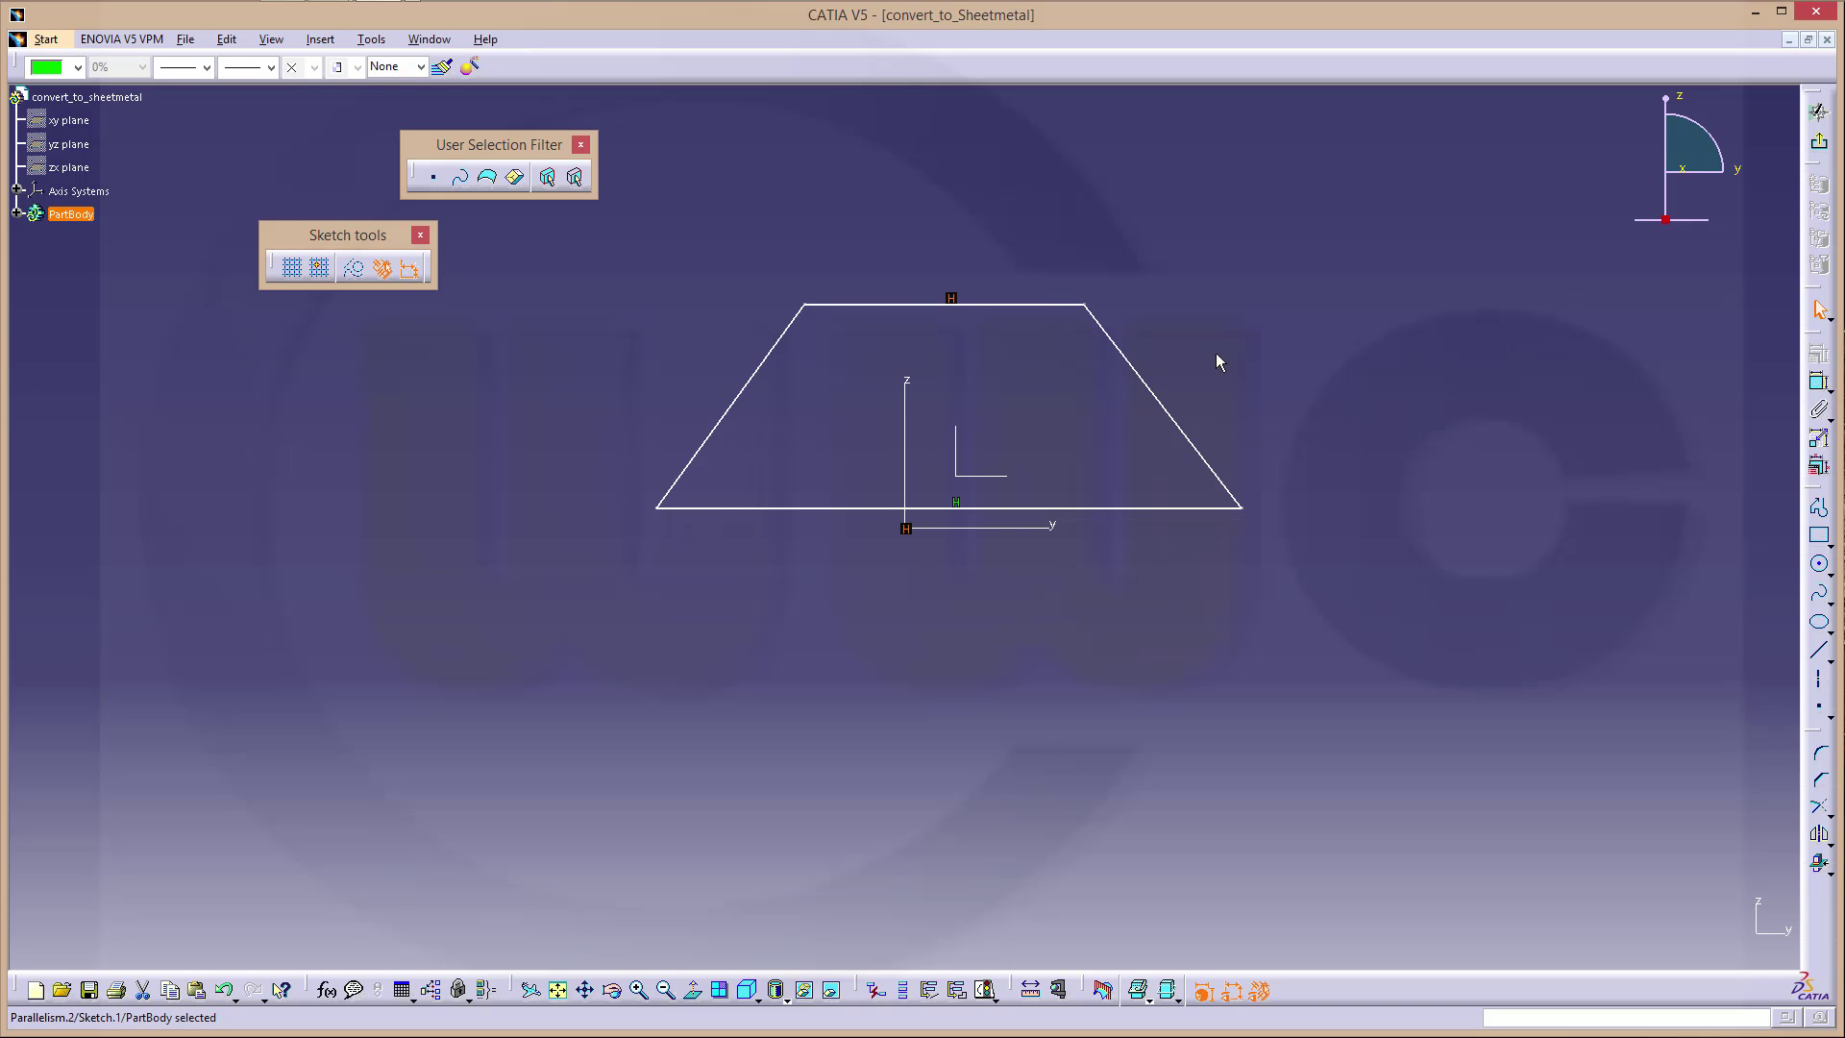
left_click(957, 501)
Step: Dimension the trapezoid's height between top and bottom edges as 50
key("Escape")
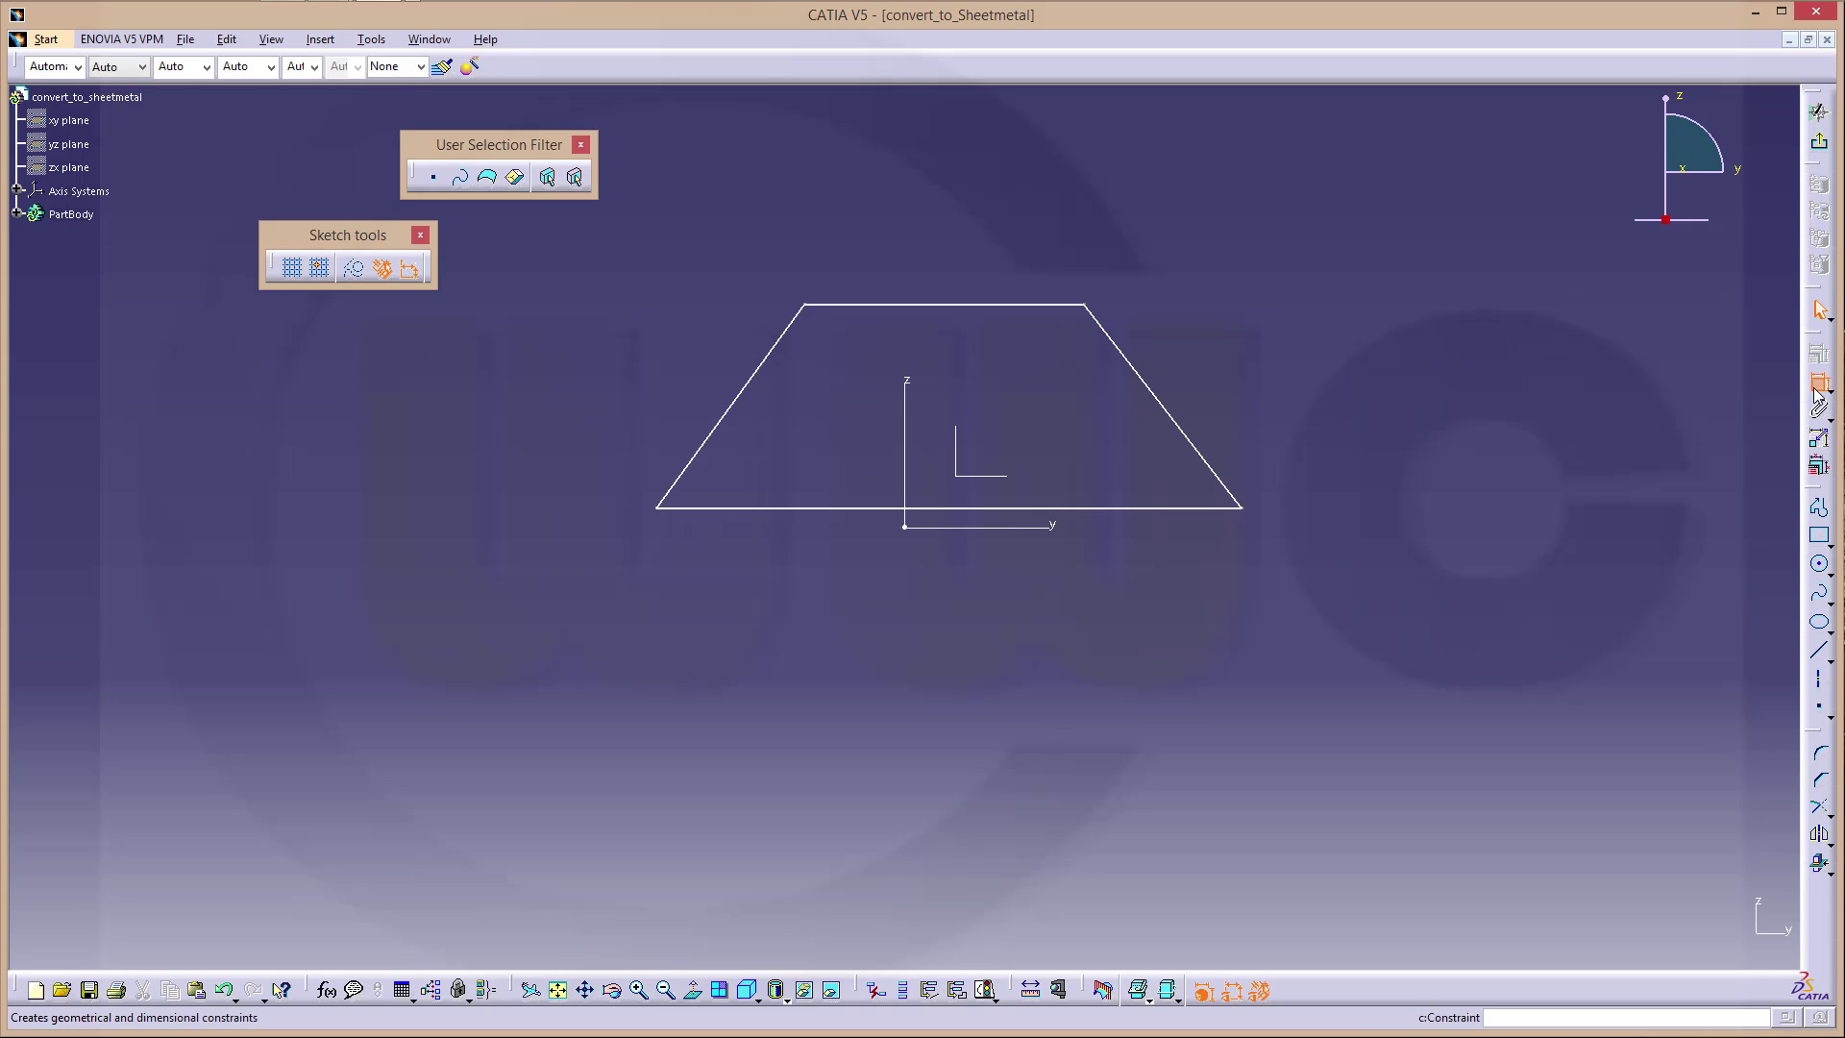
left_click(1817, 386)
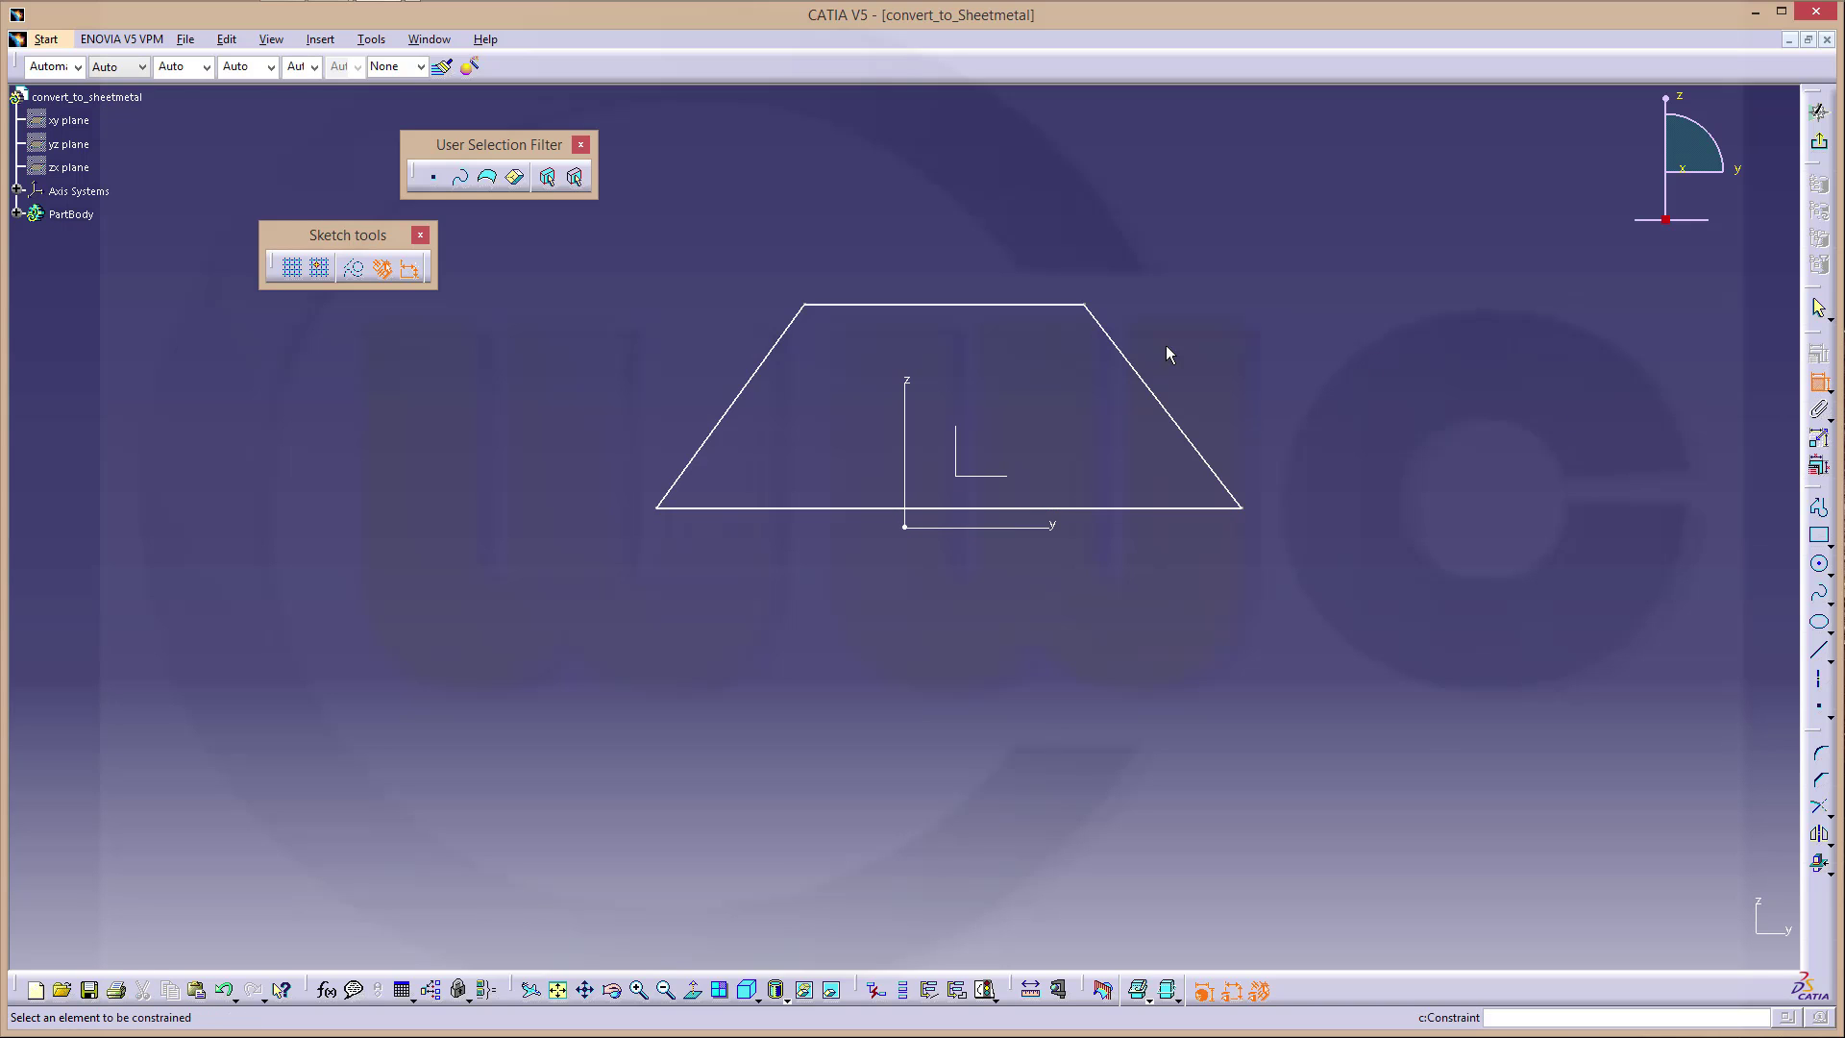
left_click(998, 509)
left_click(982, 305)
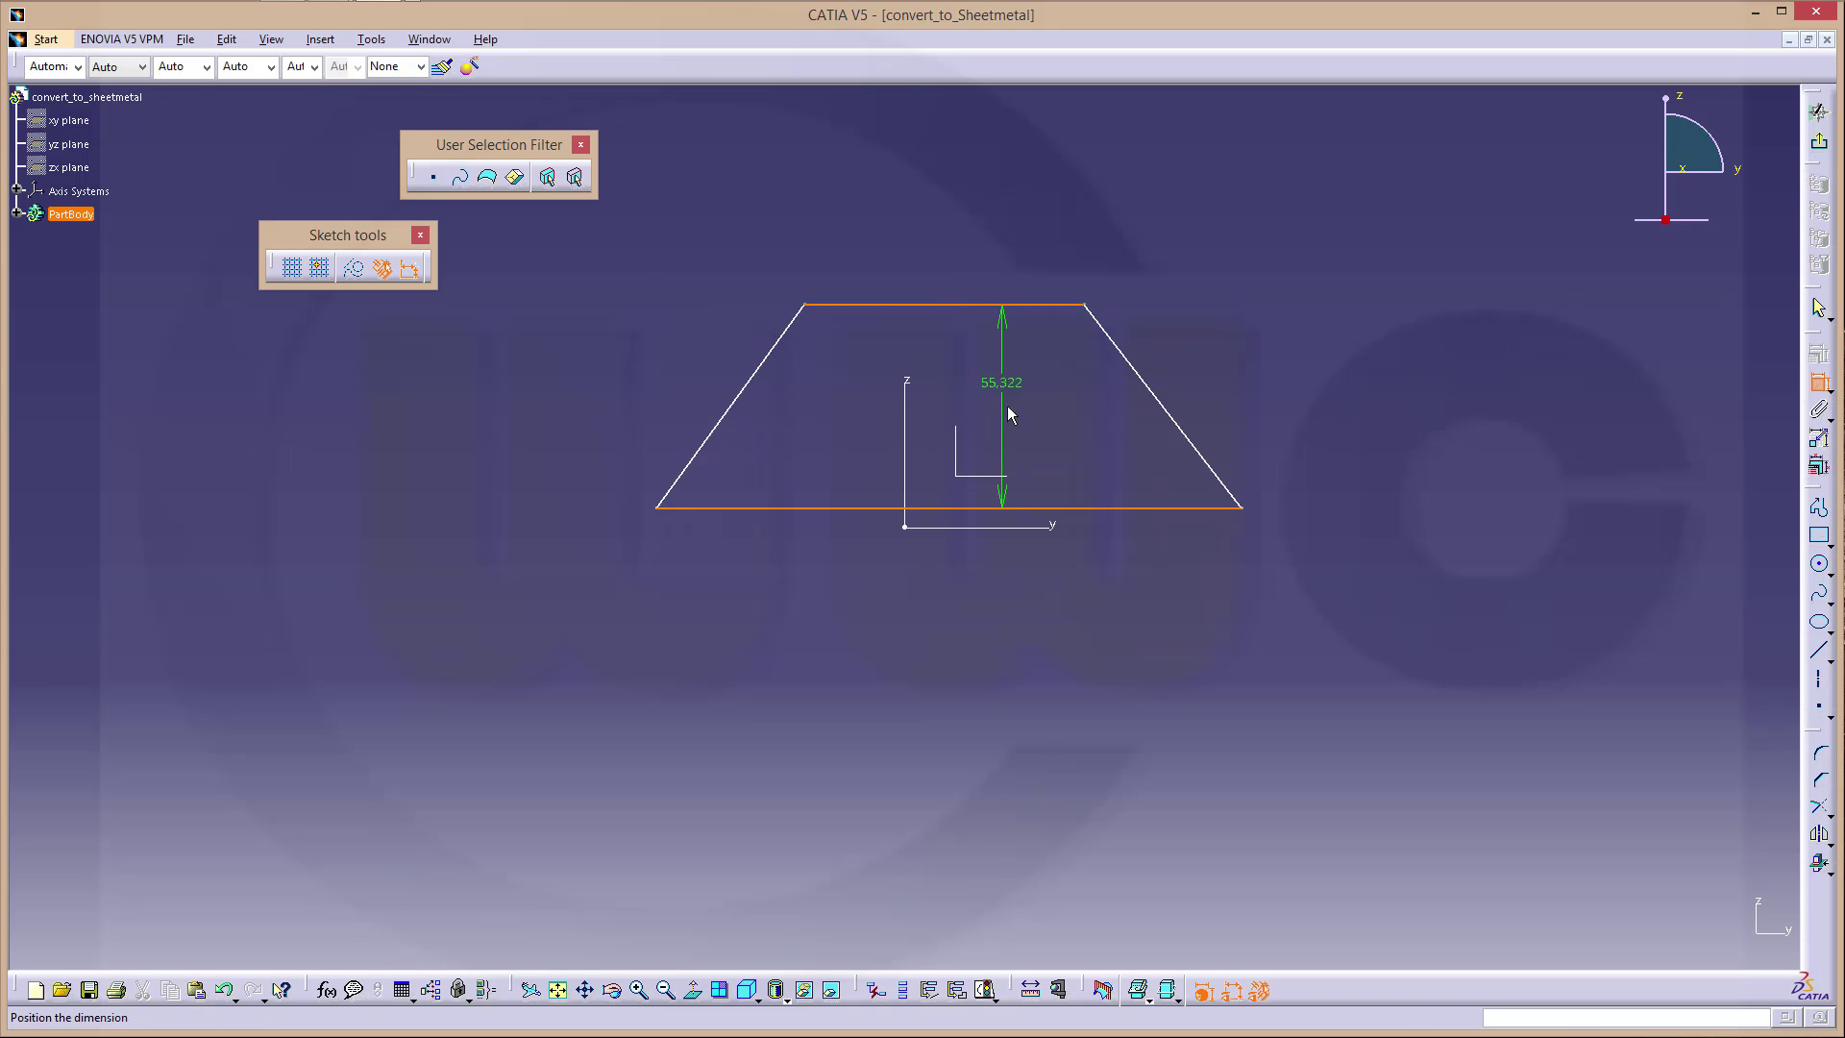
left_click(1009, 427)
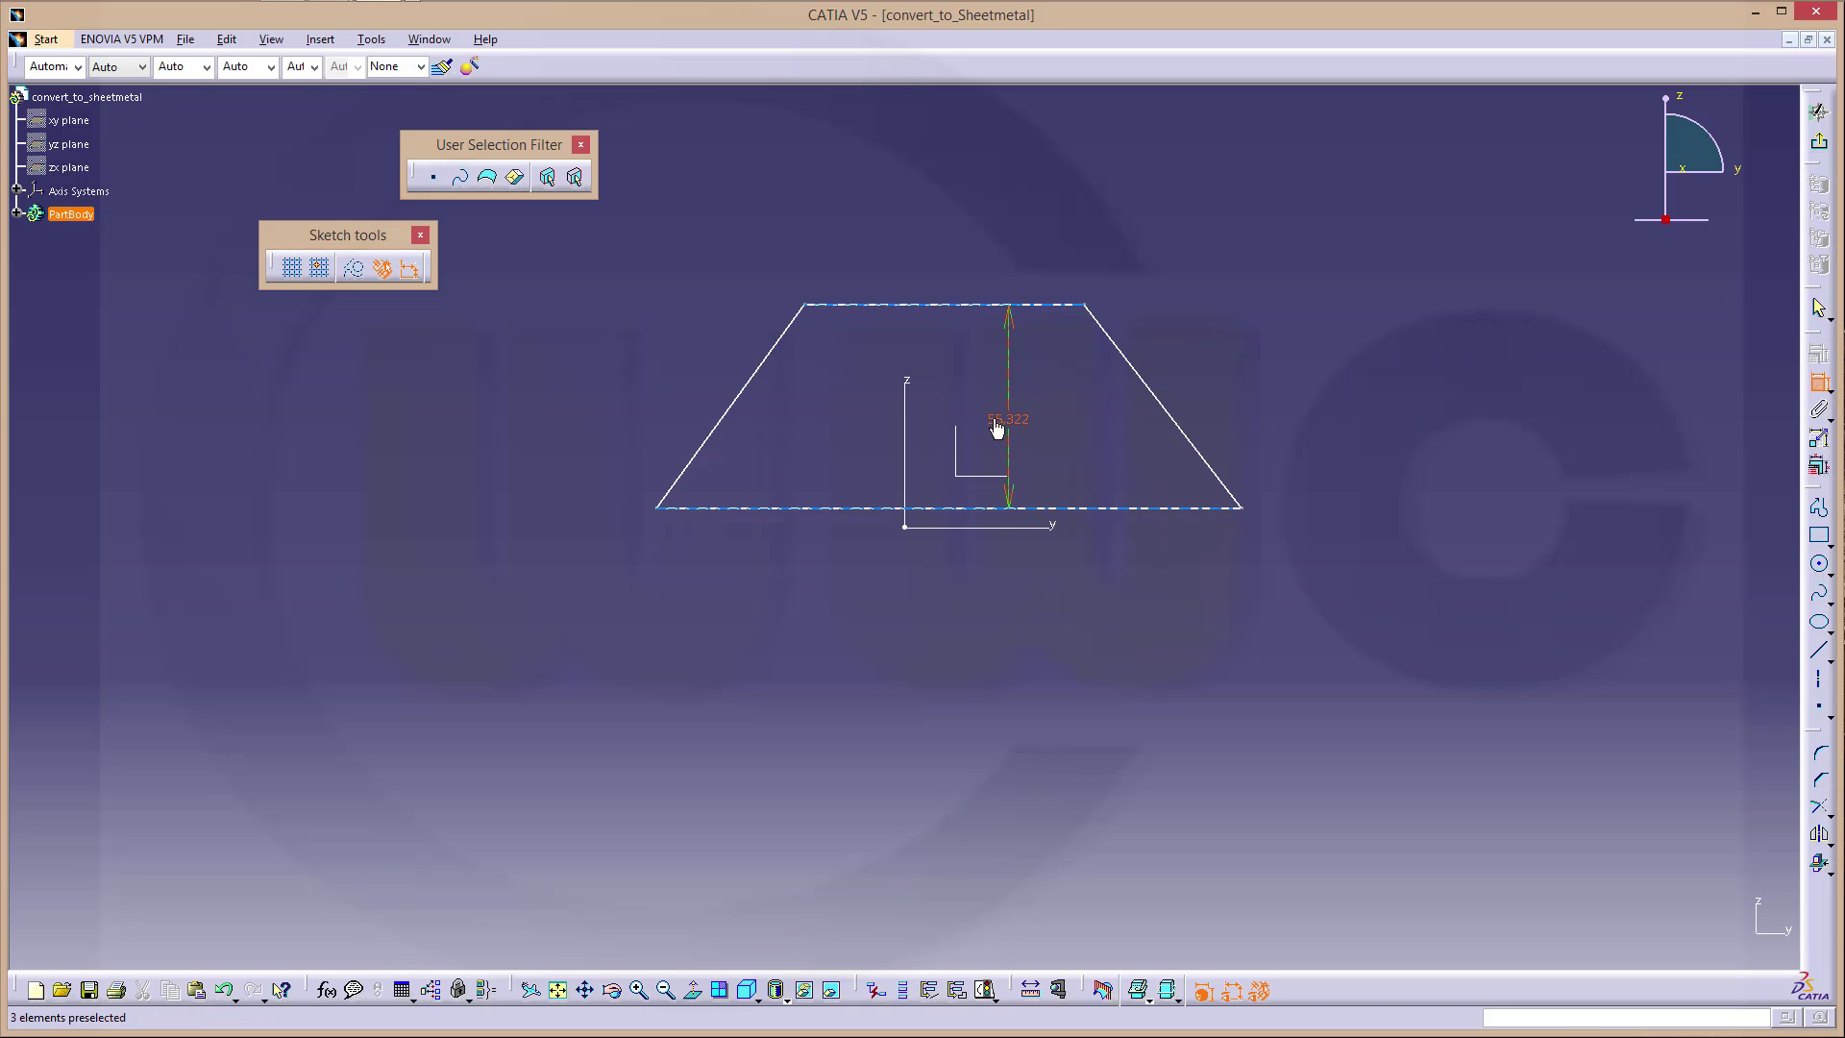
double_click(997, 428)
key("Return")
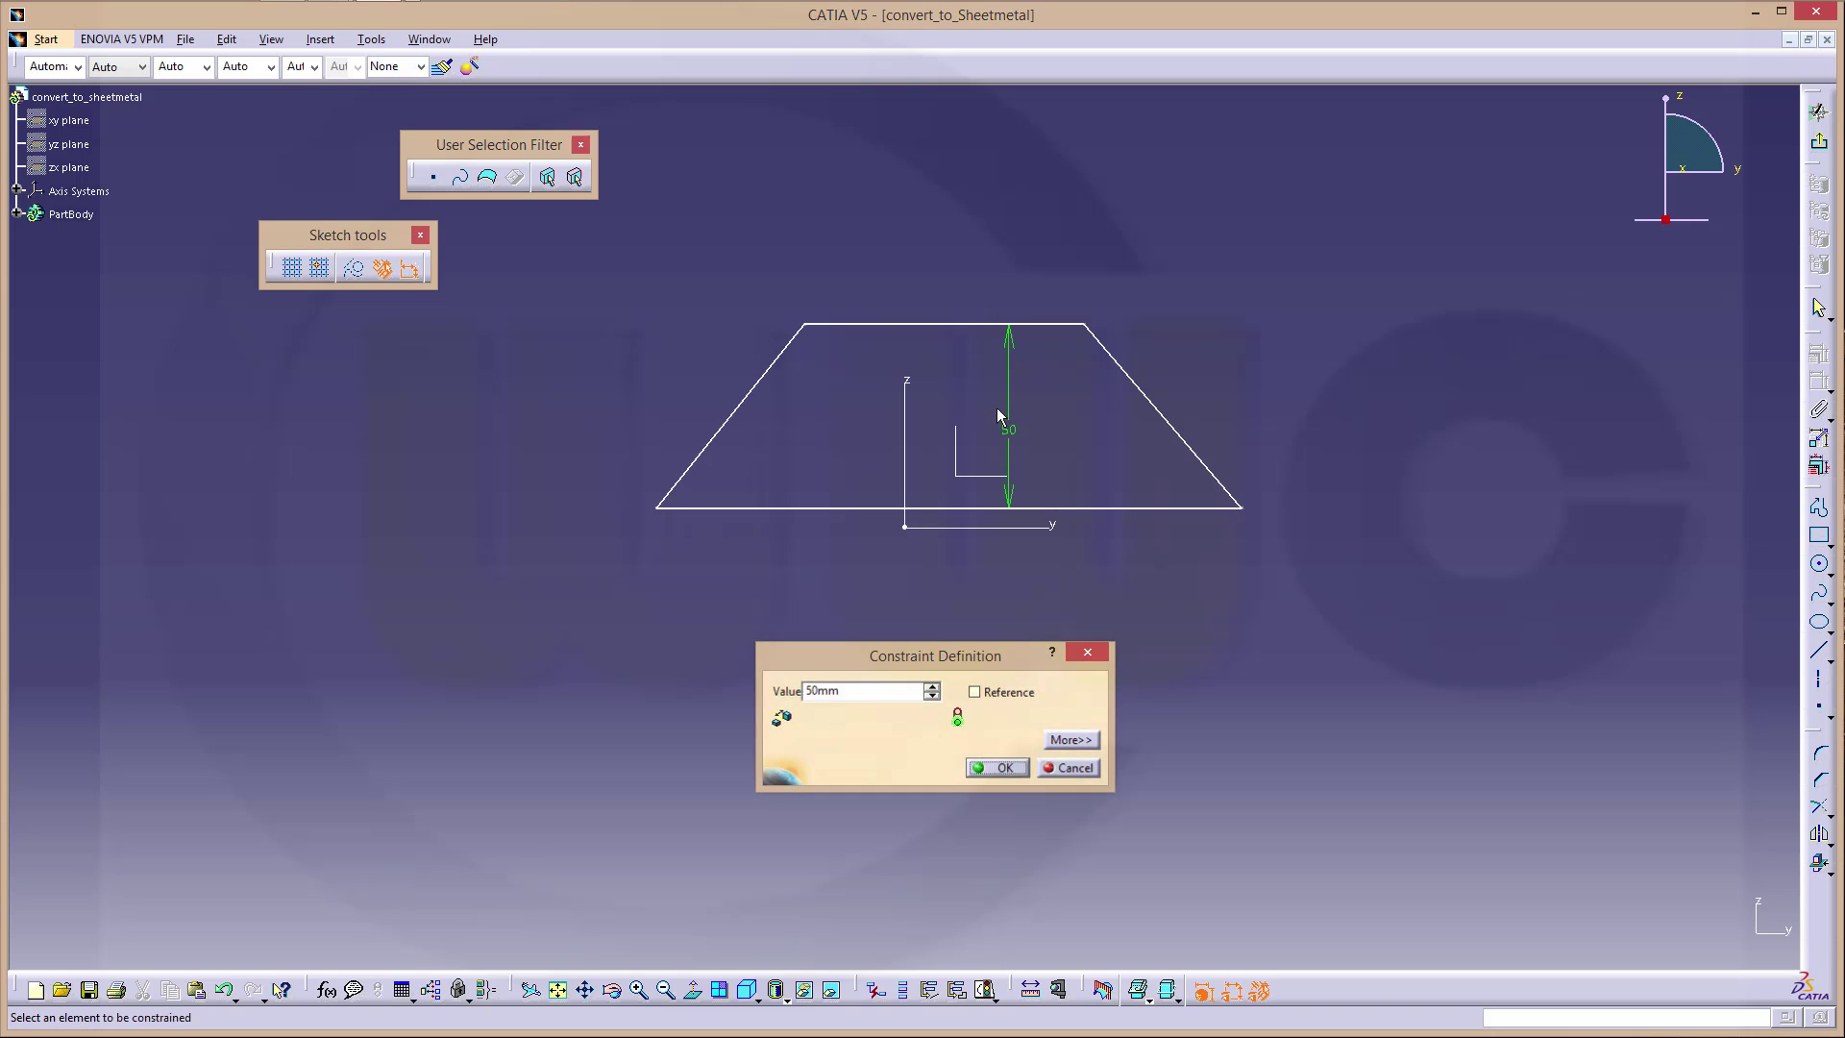
Step: Set the bottom edge length to 150
left_click(816, 508)
double_click(854, 672)
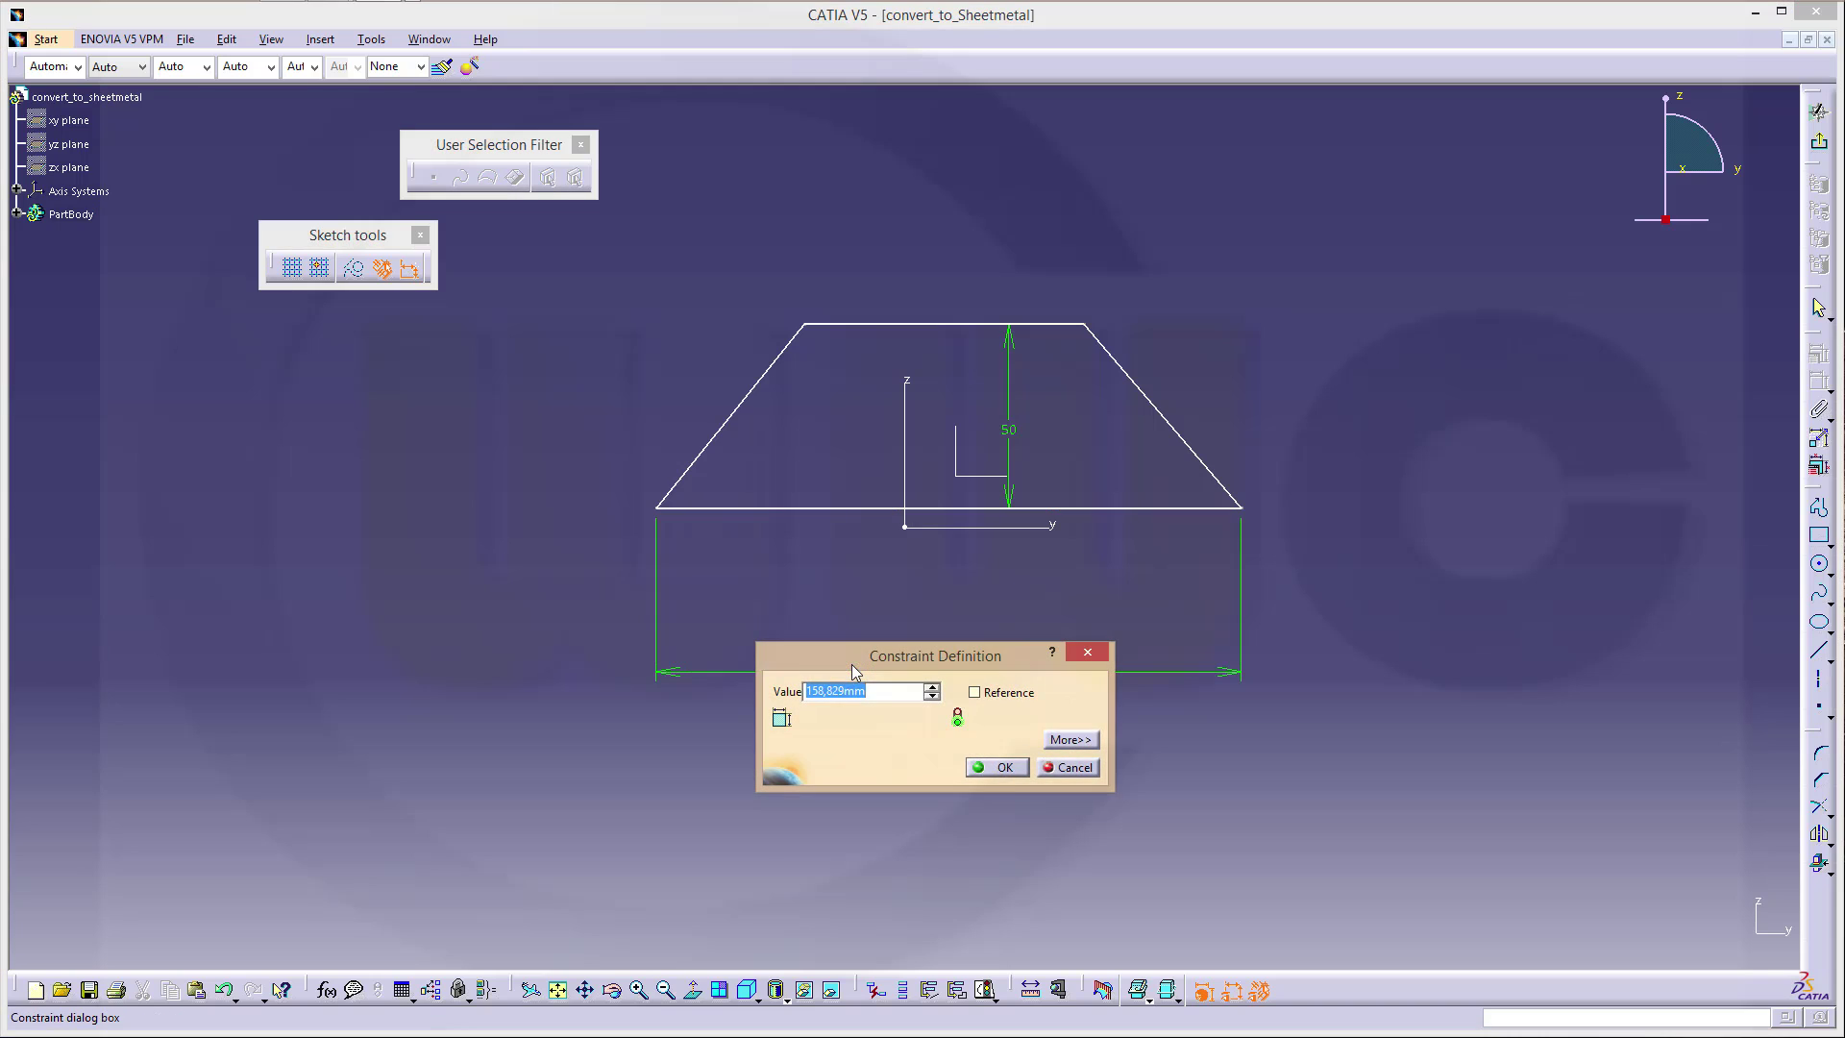
type("150")
key("Return")
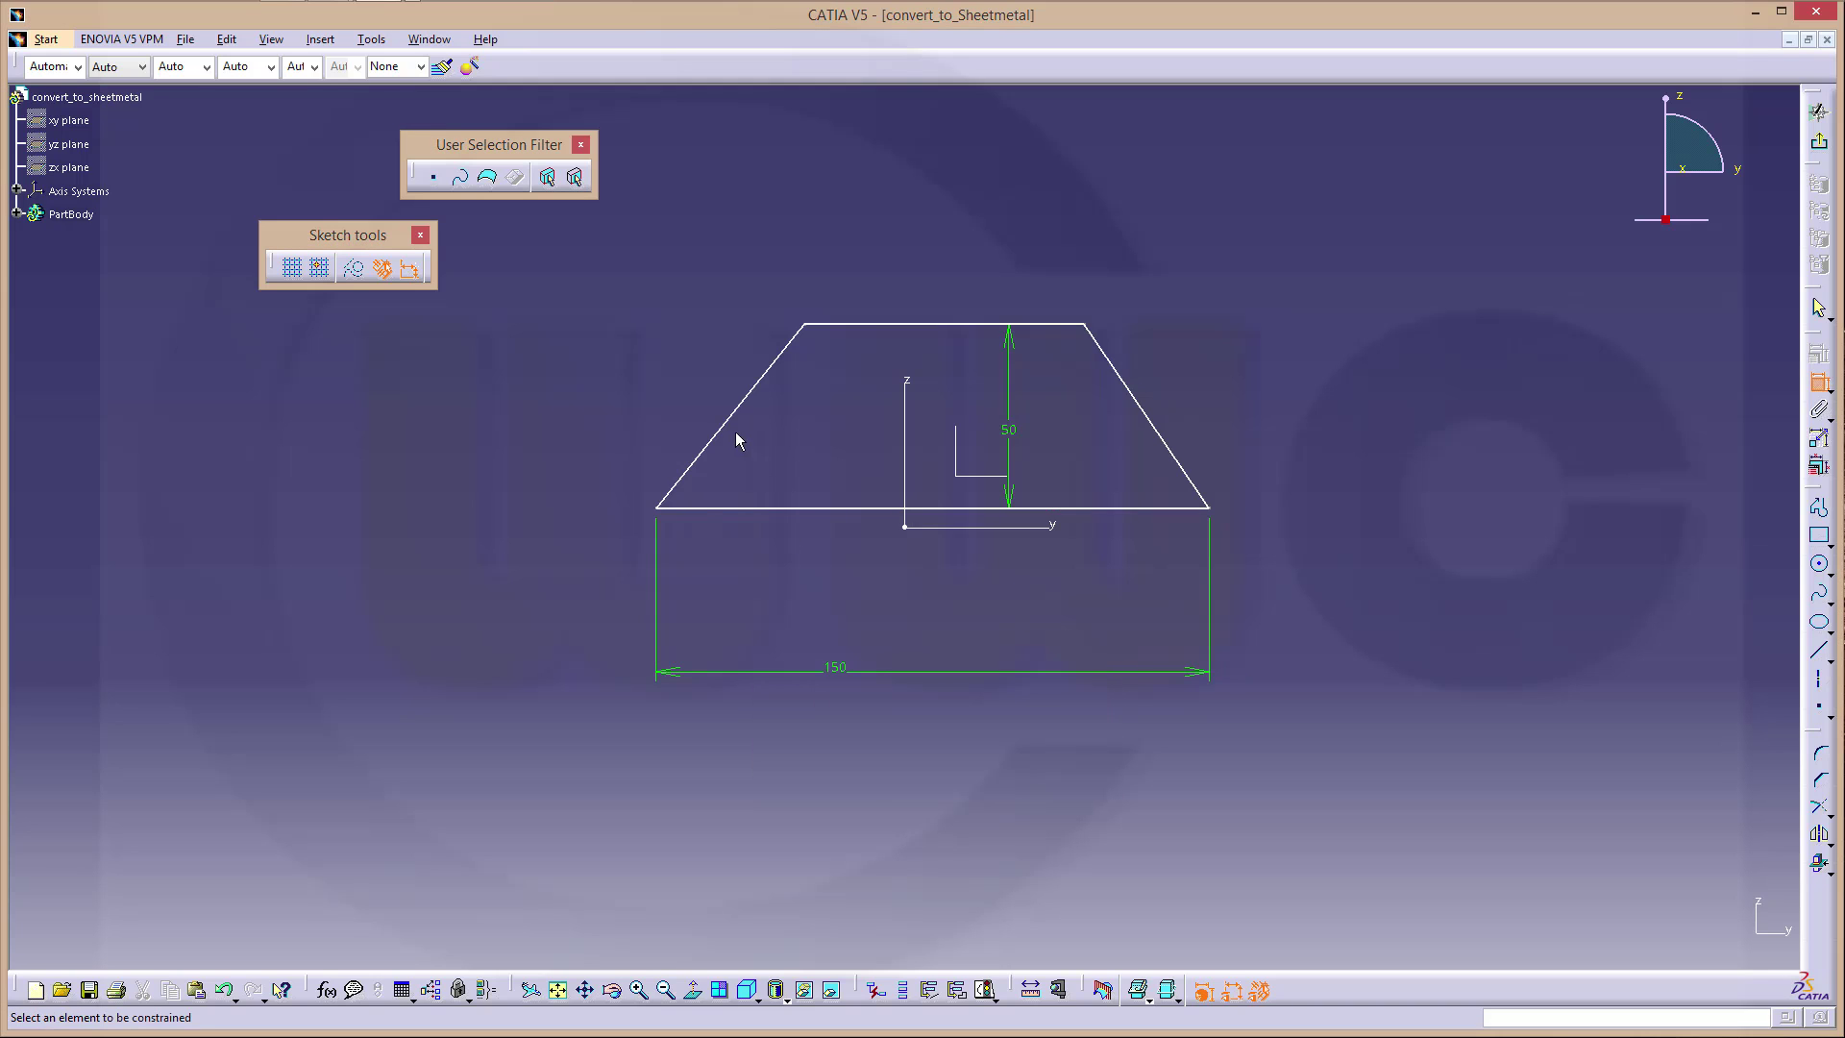
Step: Set the angle between the left slanted edge and the base to 60°
left_click(730, 438)
left_click(782, 506)
left_click(762, 461)
double_click(766, 471)
type("60")
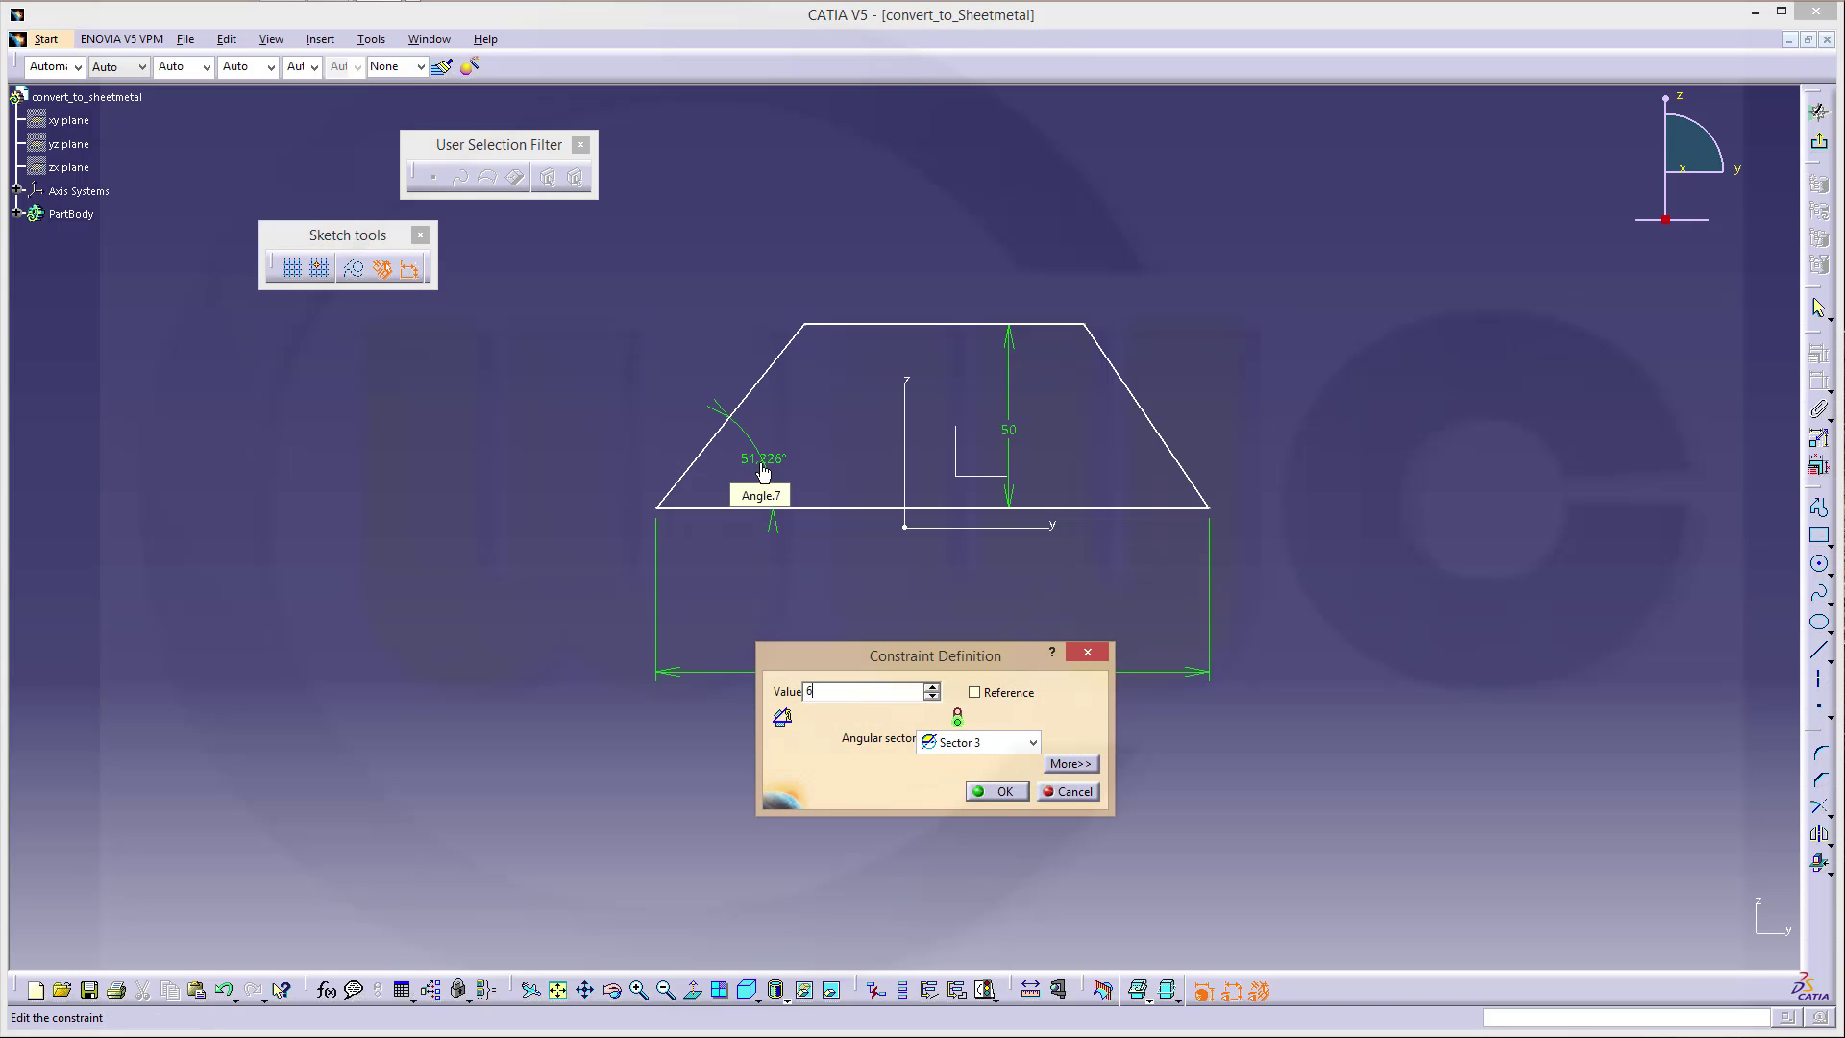
key("Return")
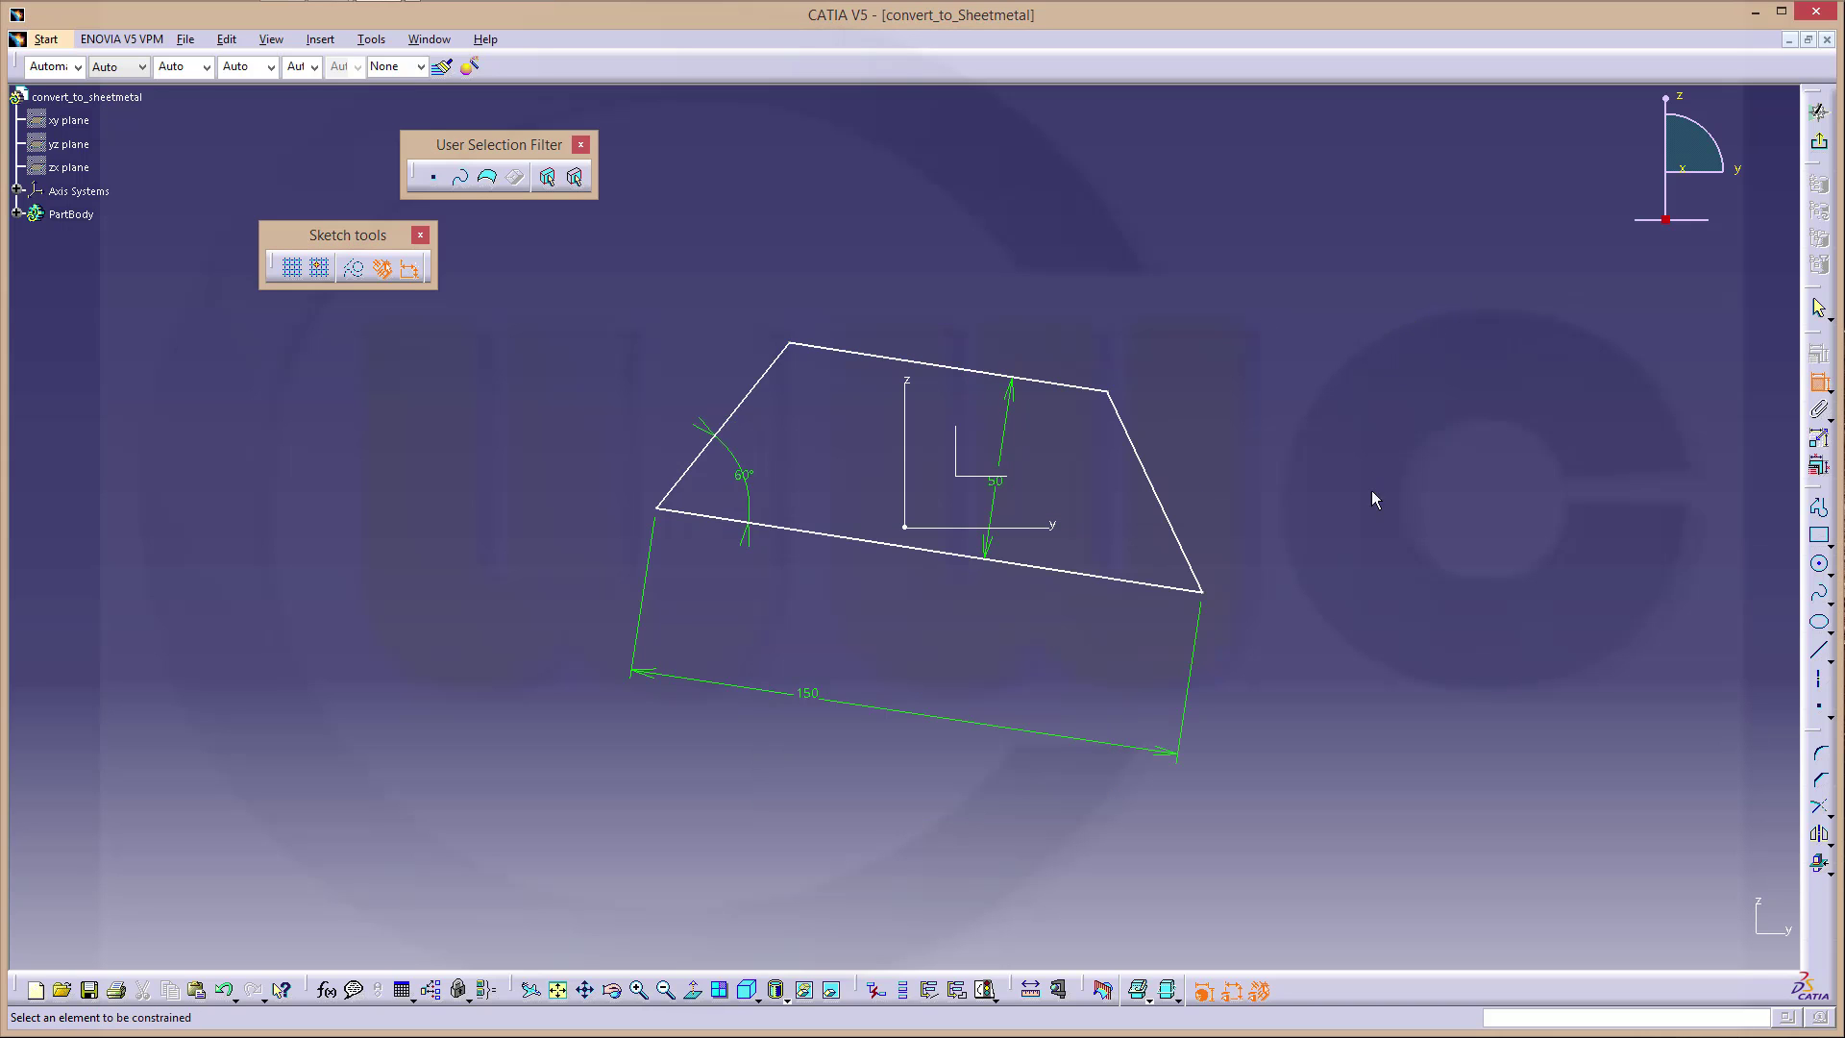
Step: Make the bottom edge coincident with the horizontal axis
left_click(1077, 576)
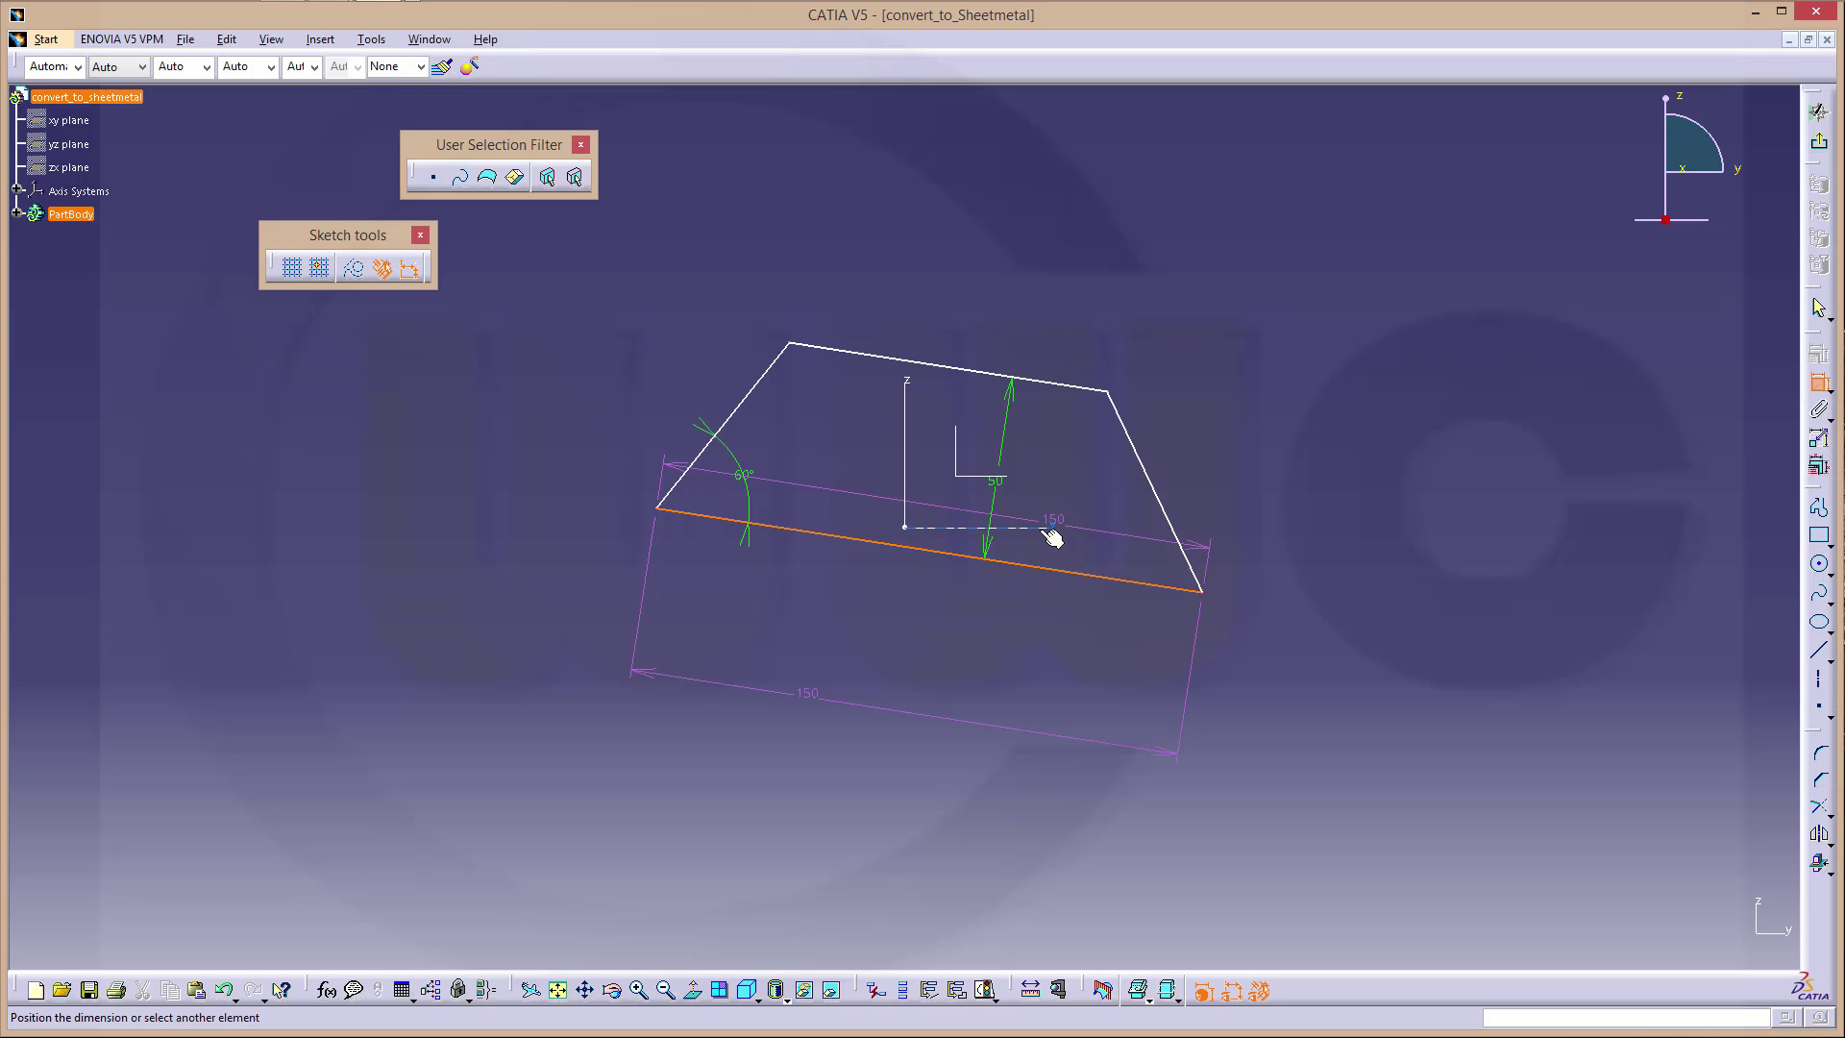
left_click(1054, 527)
right_click(1072, 517)
left_click(1132, 638)
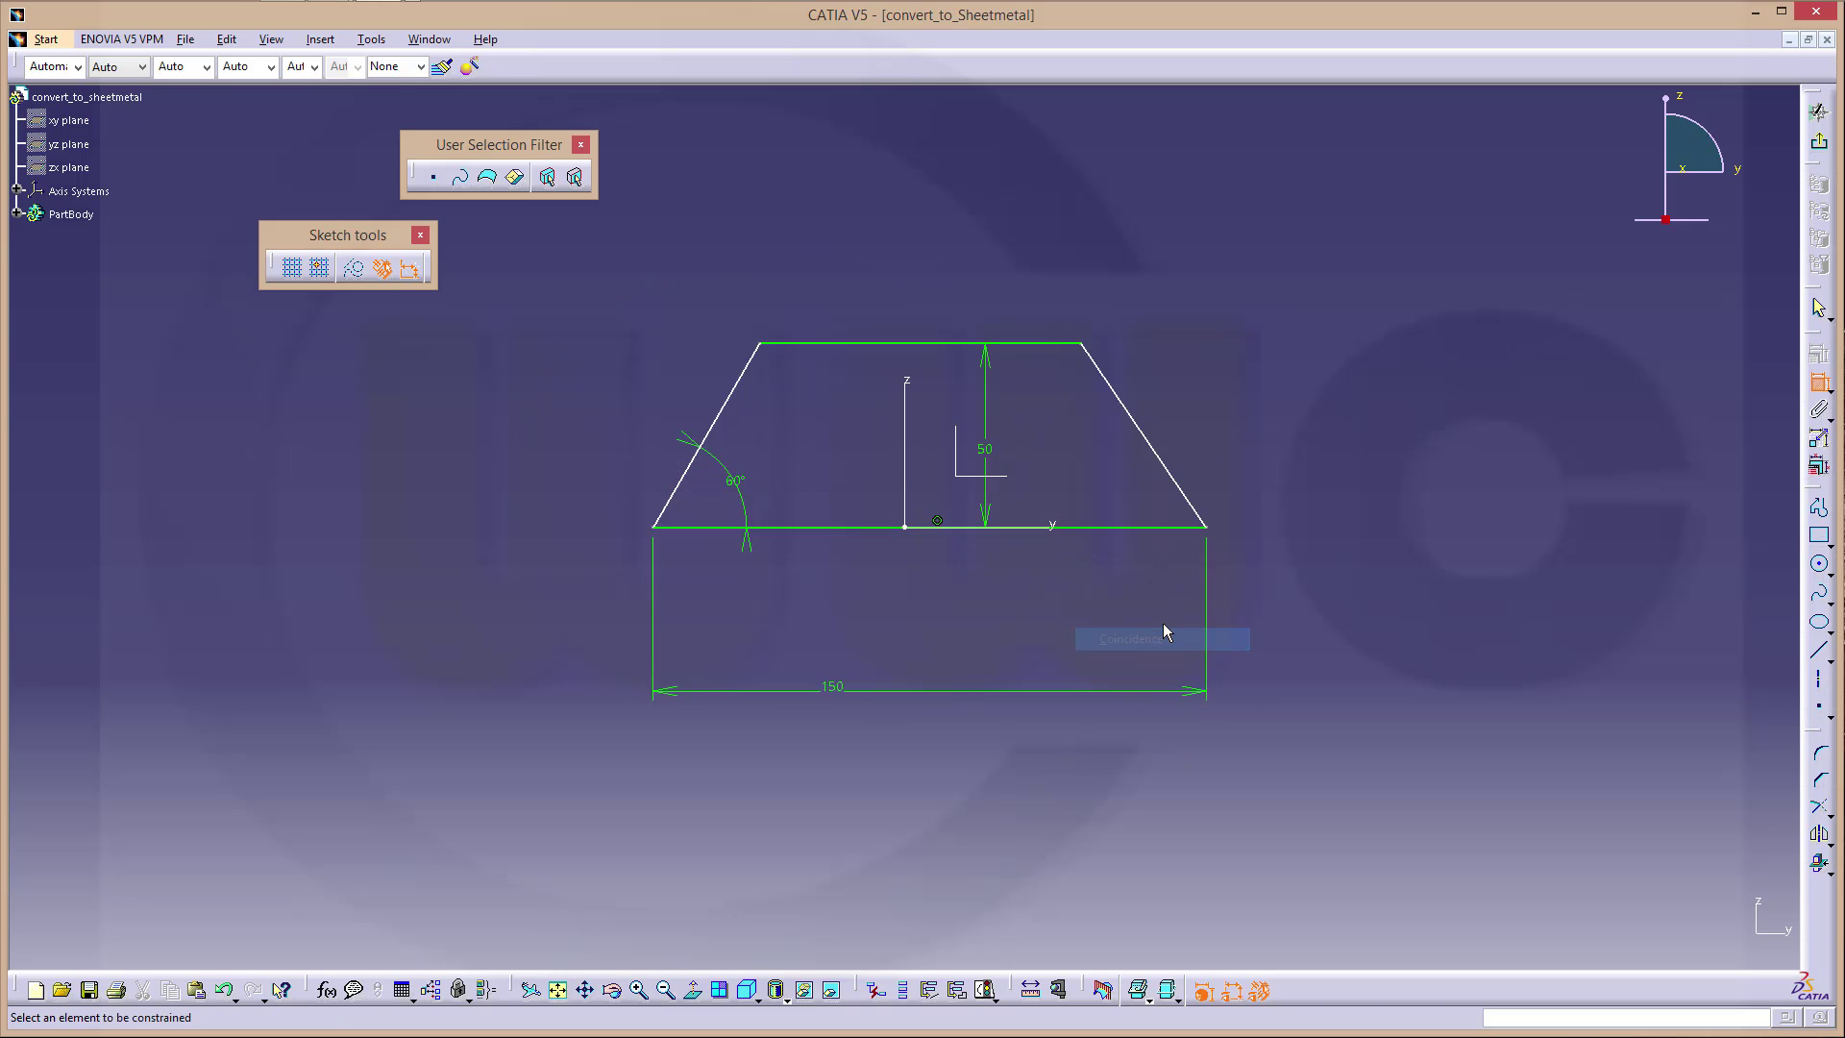
Step: Make the slanted edges symmetric about the vertical axis and exit the sketch
left_click(1135, 423)
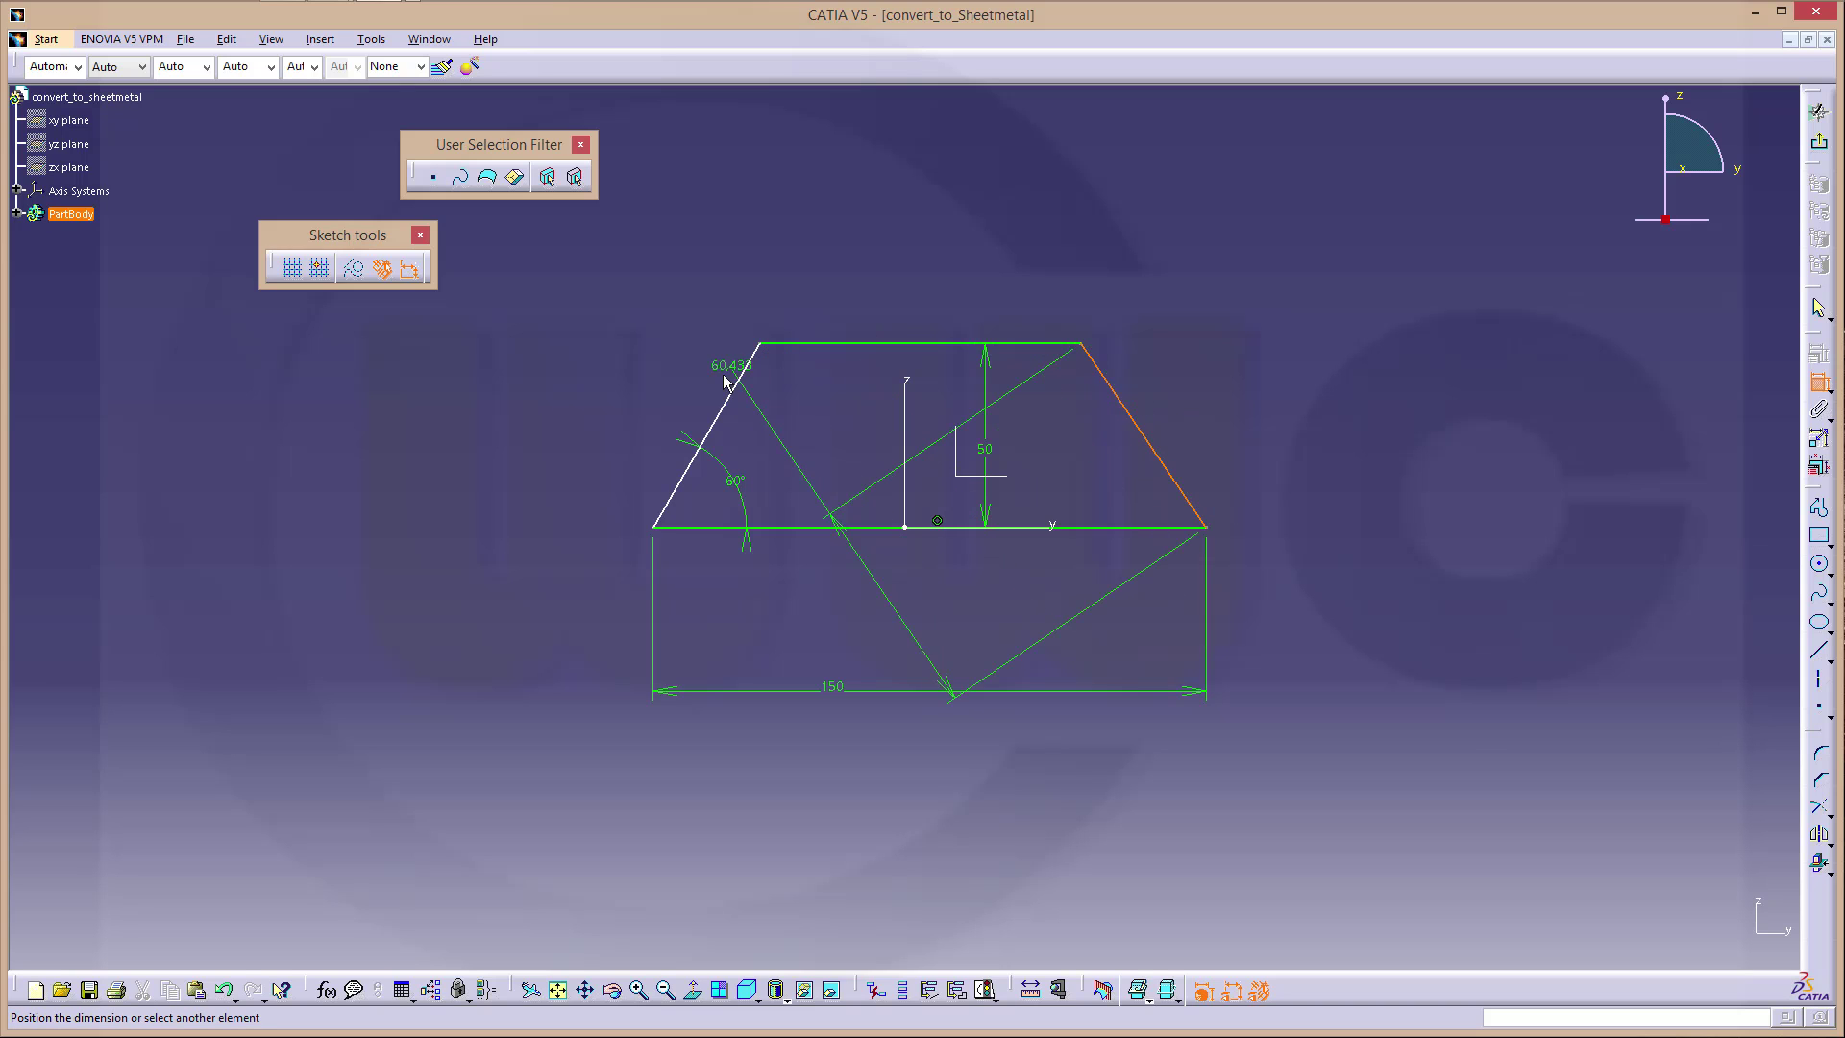
left_click(719, 411)
right_click(883, 220)
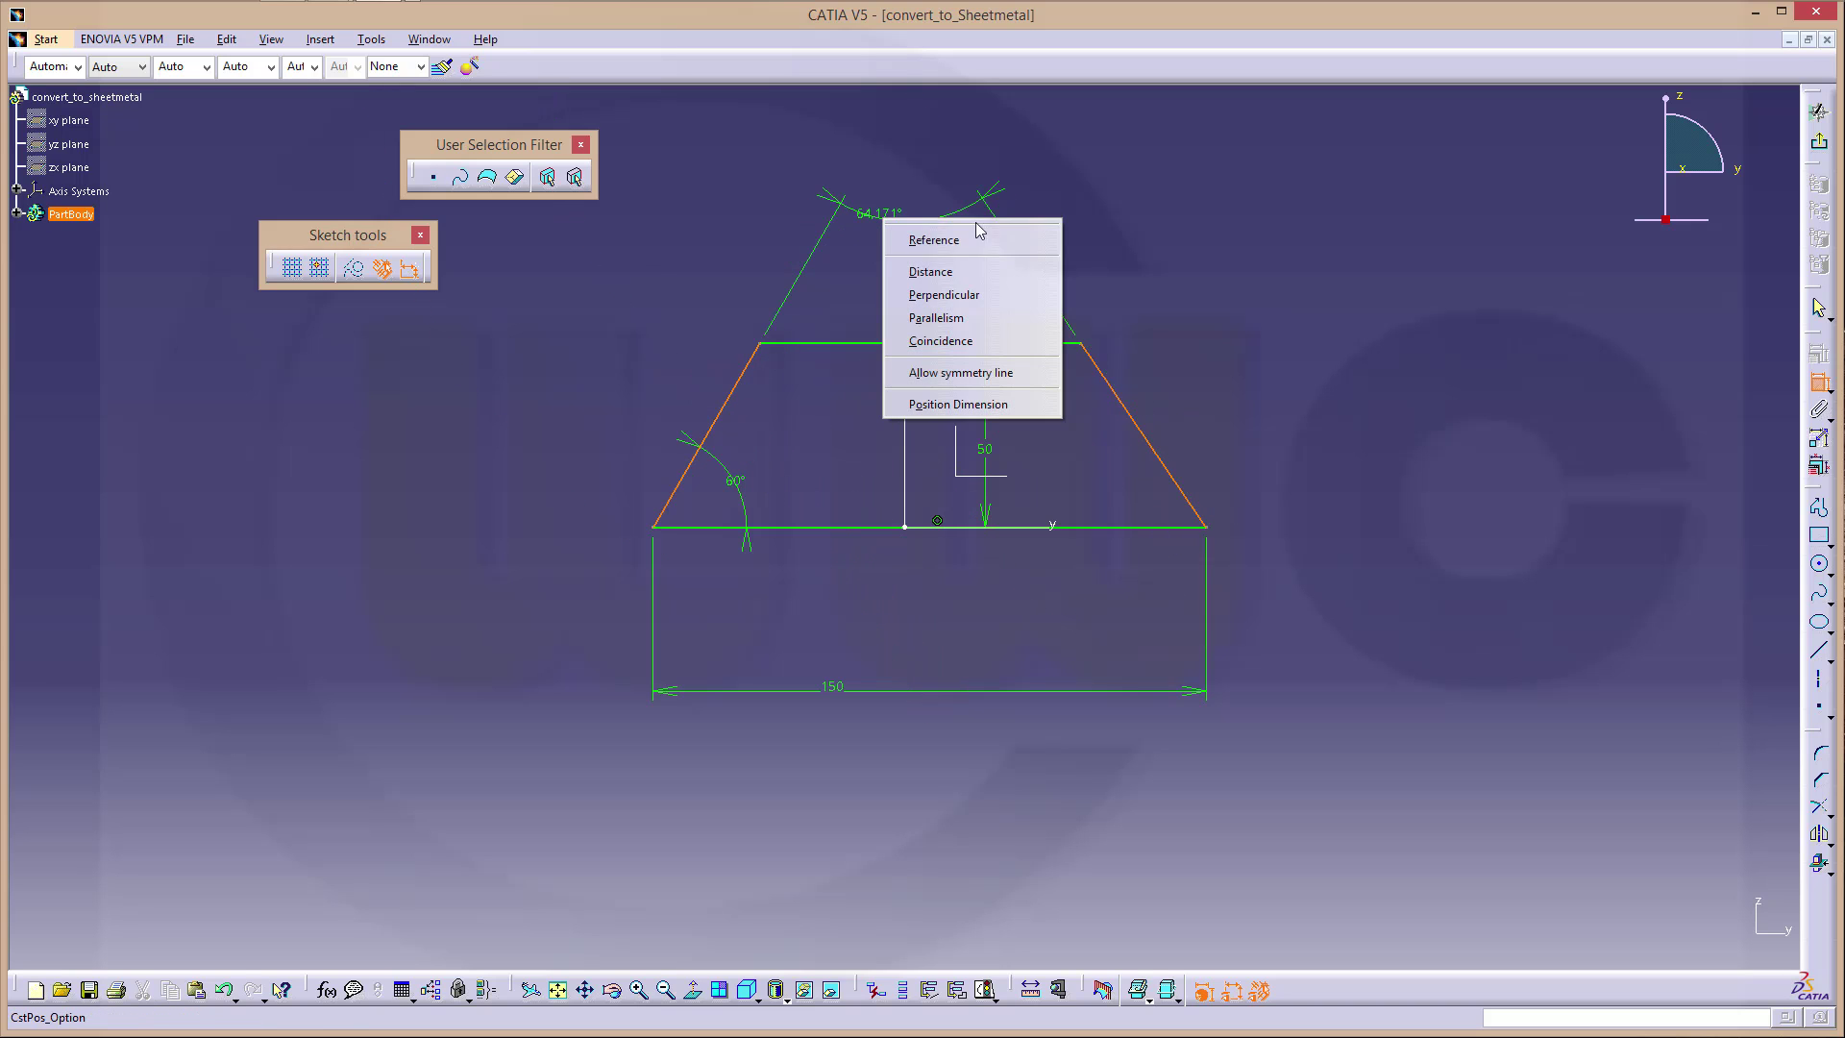
left_click(961, 373)
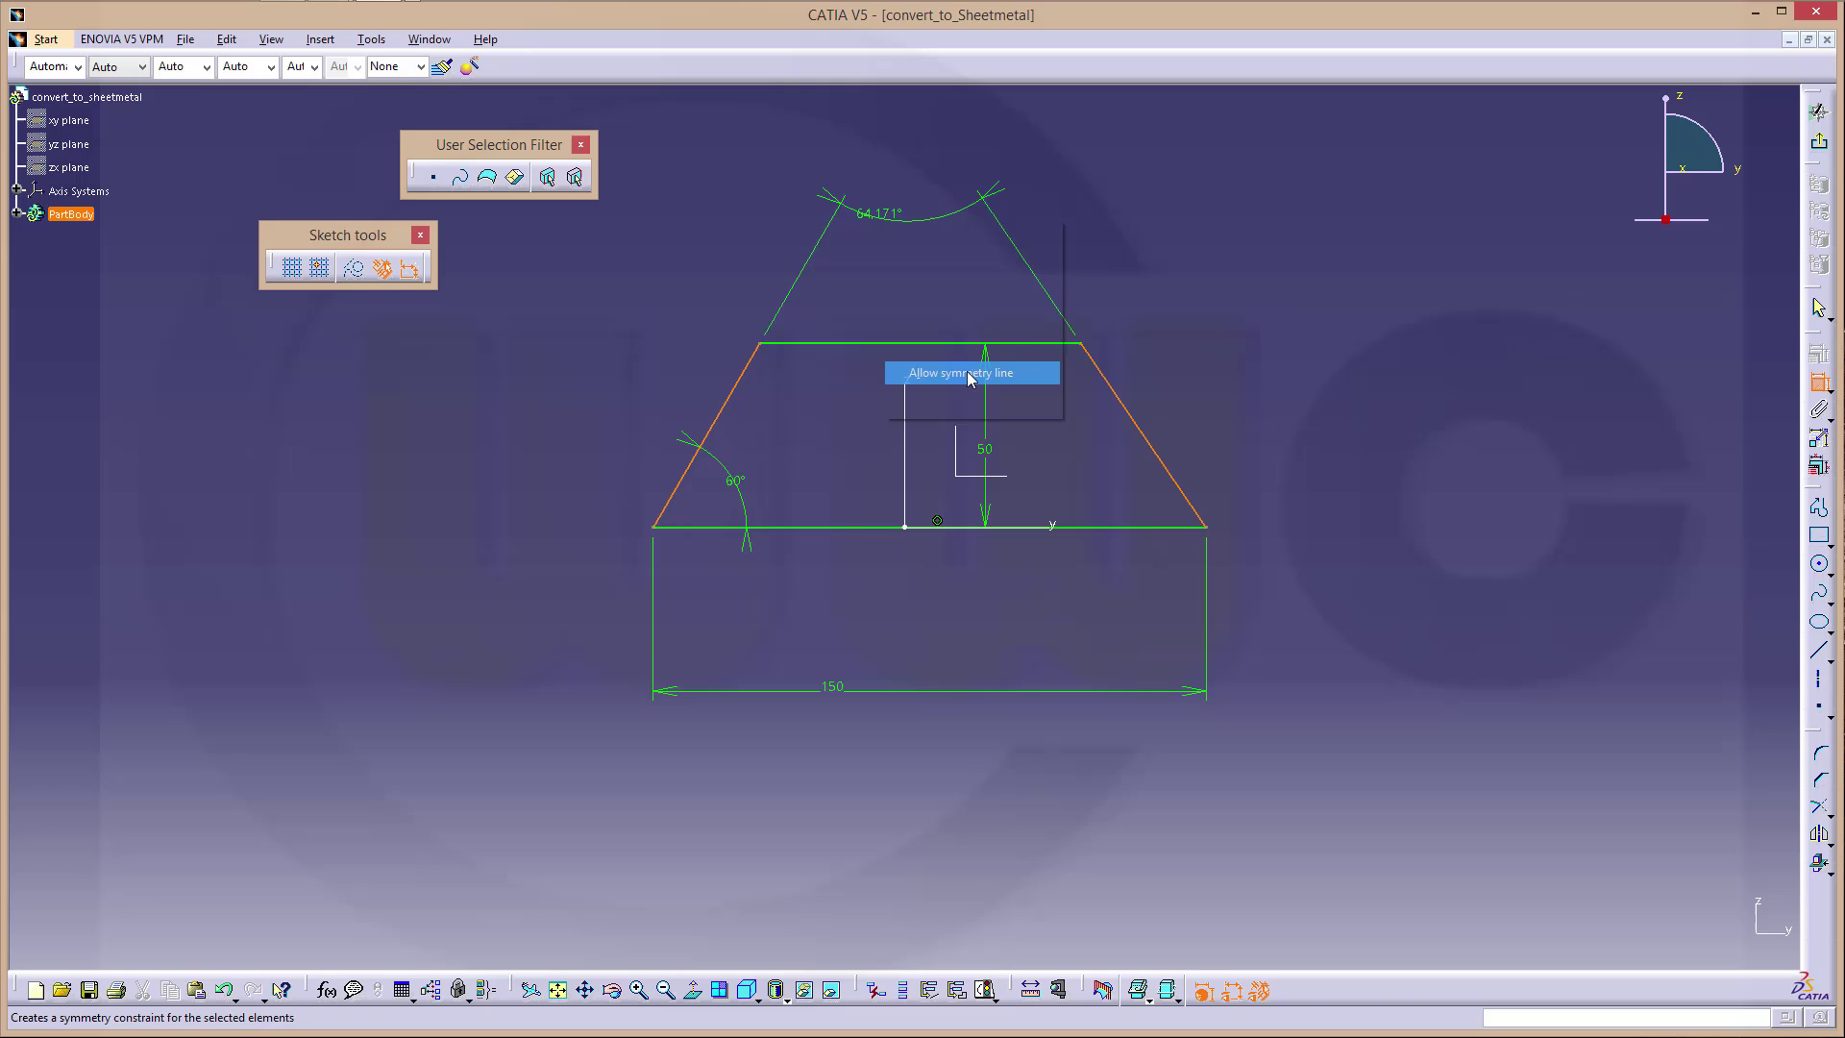
left_click(905, 393)
left_click(1819, 142)
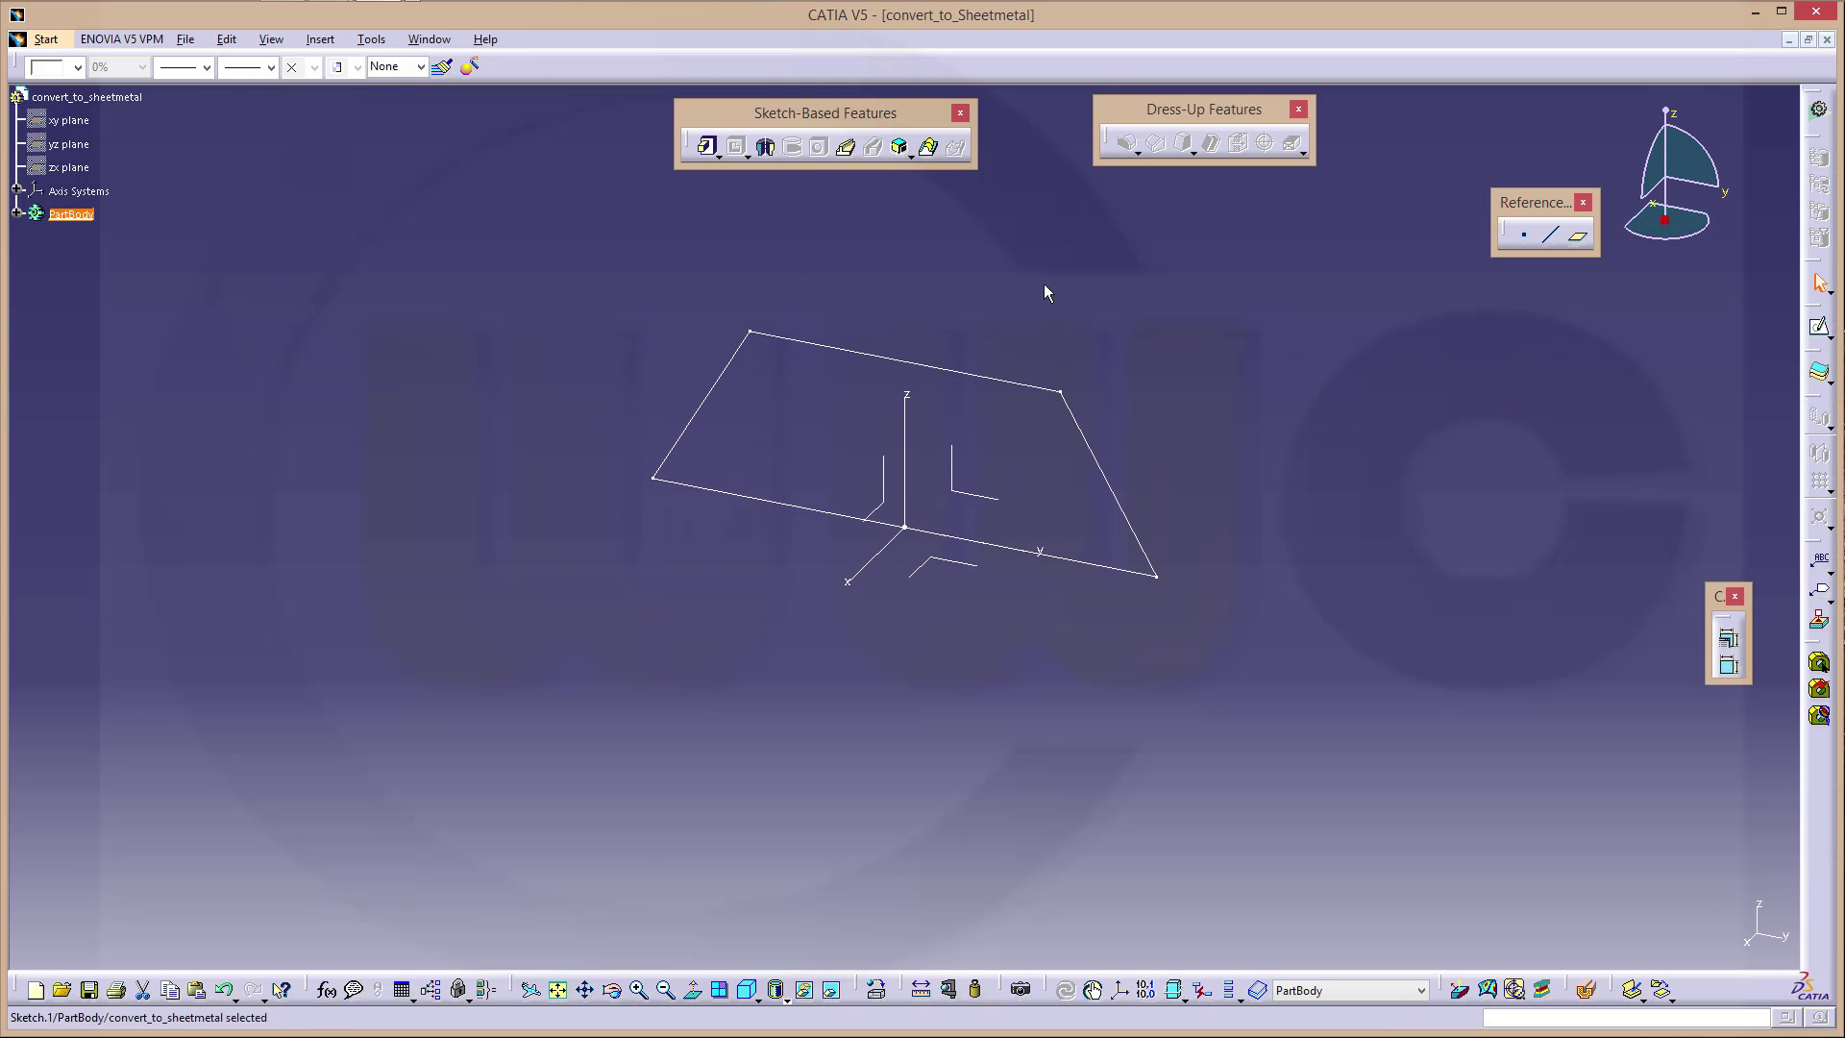
Step: Pad Sketch.1 to a length of 25 with Mirrored extent enabled
left_click(707, 146)
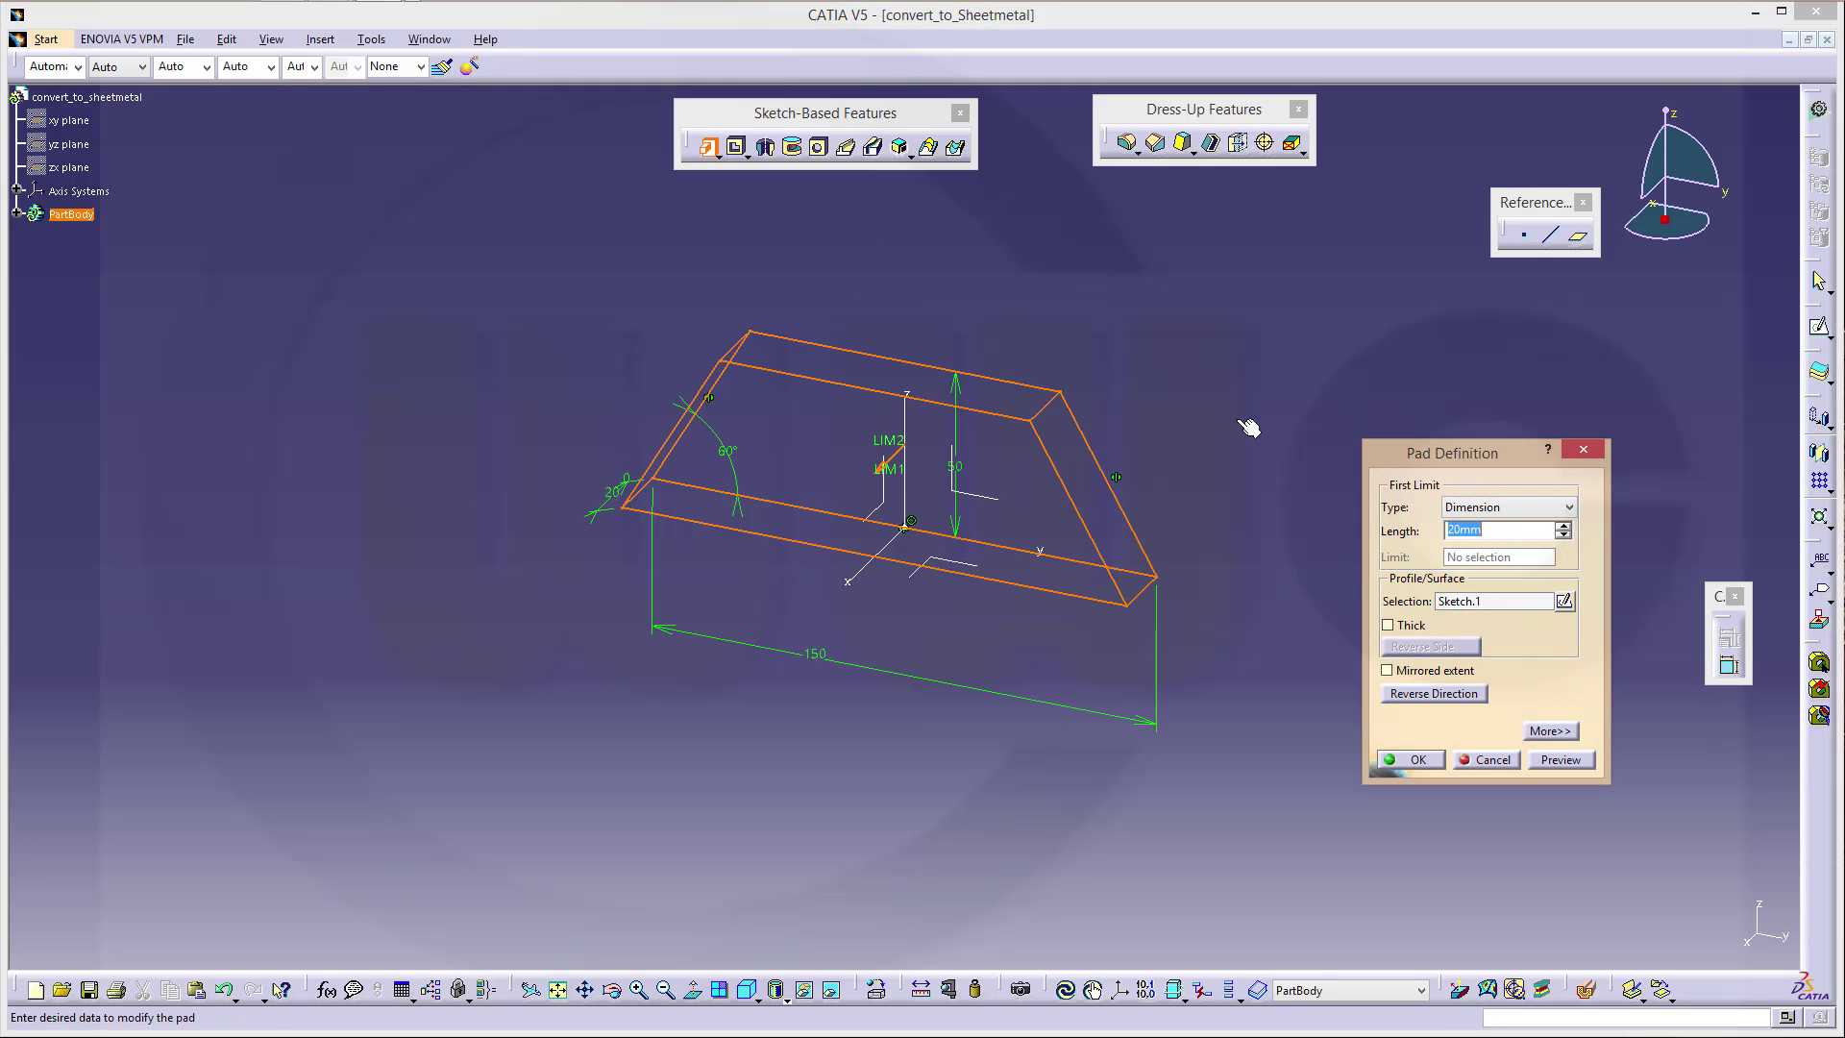
left_click(1387, 671)
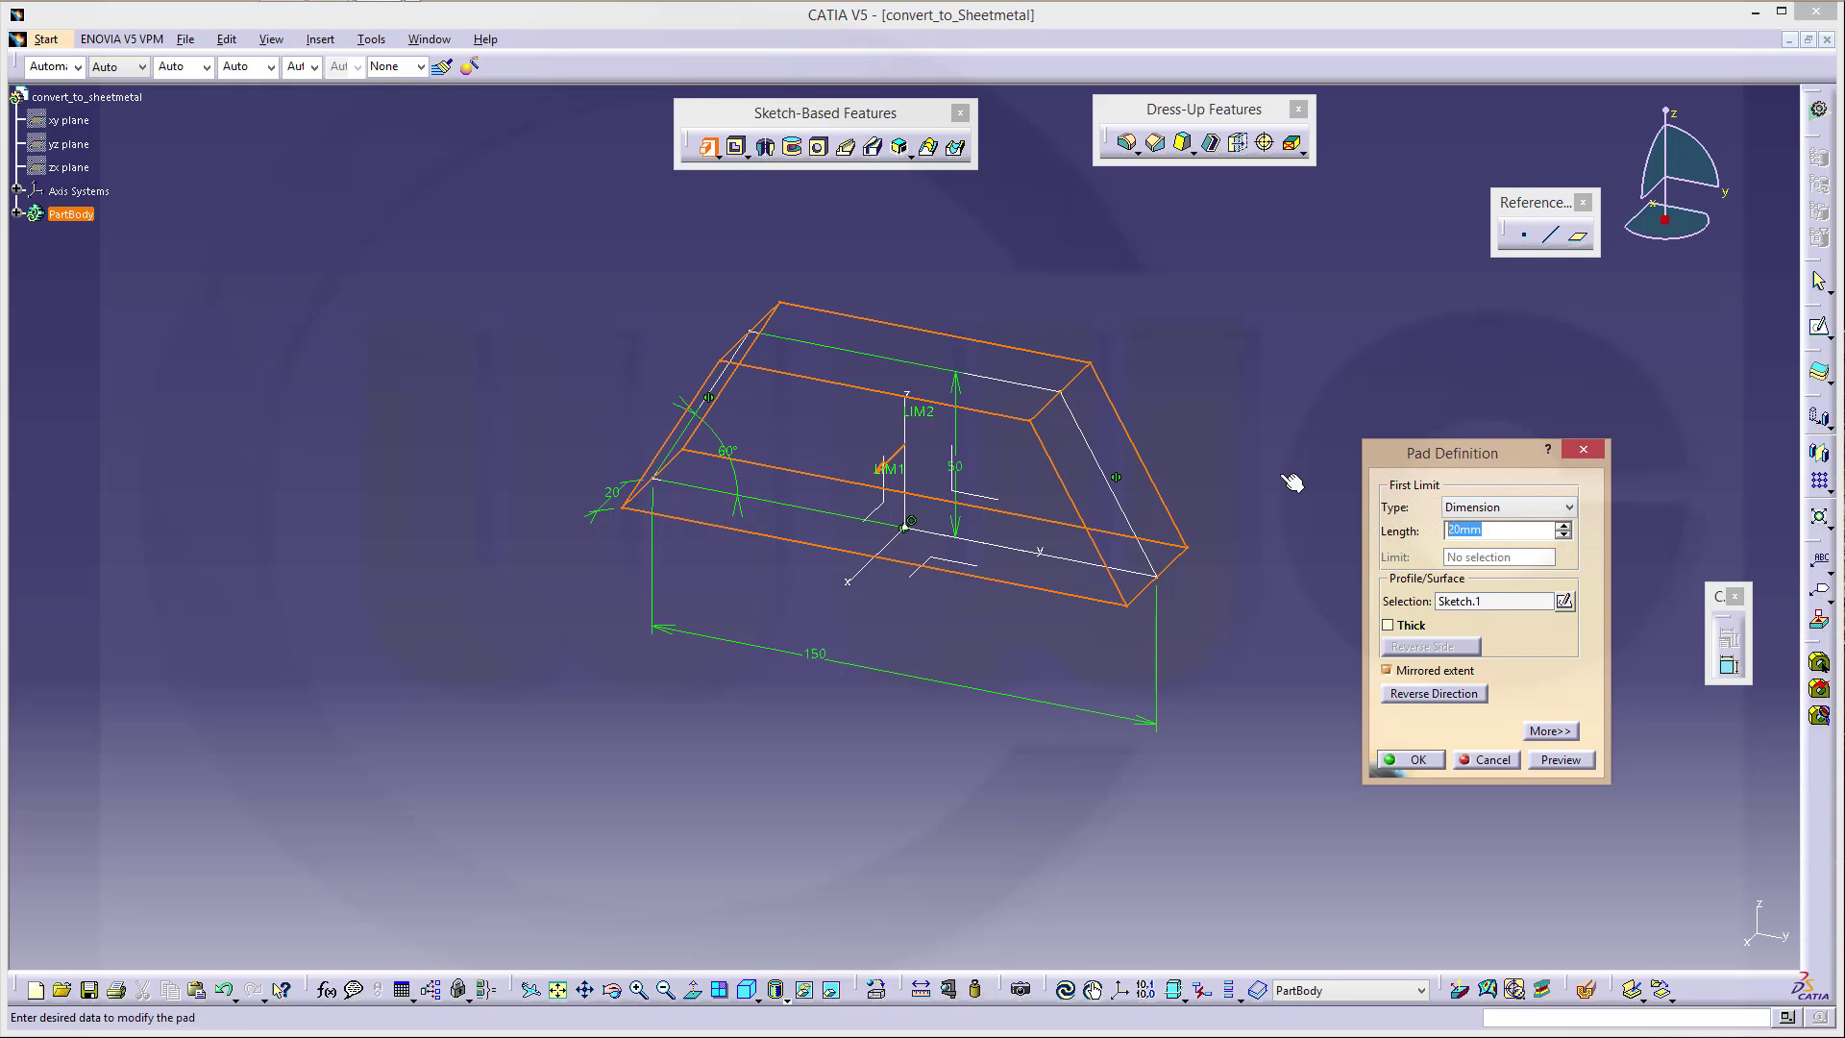
key("Return")
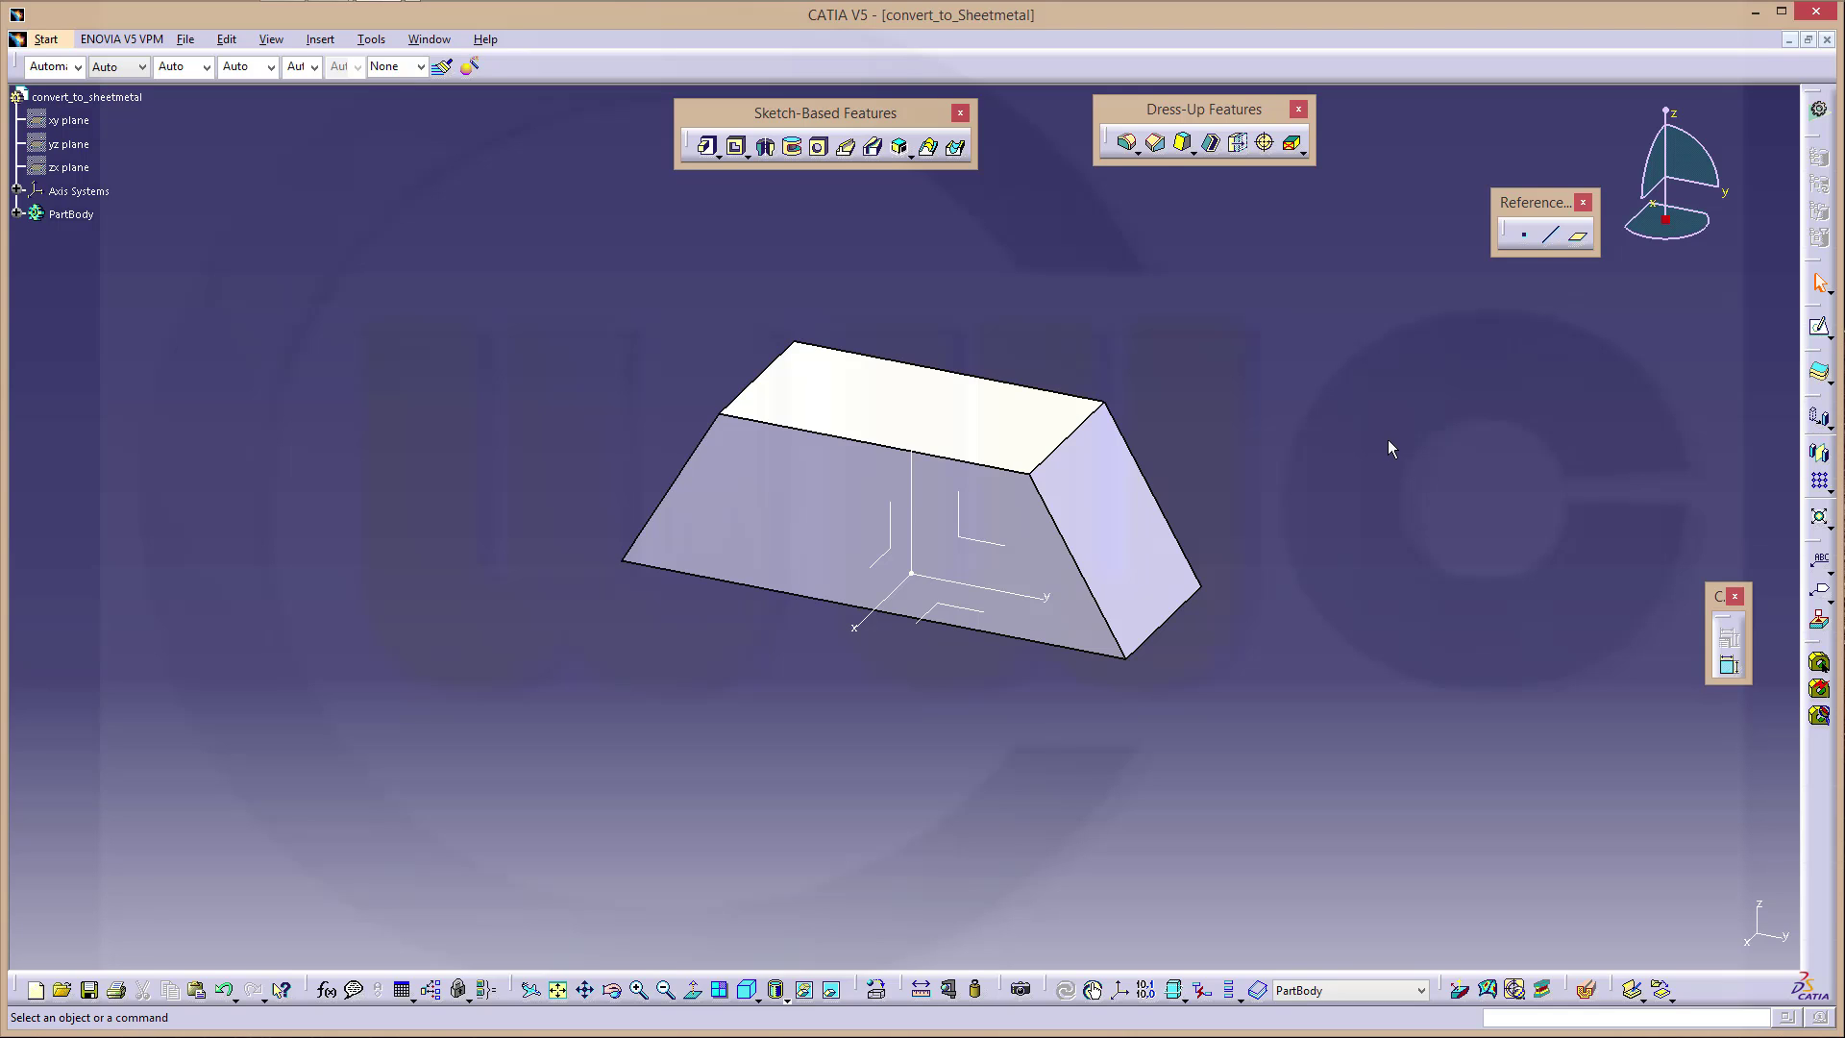
Step: Switch to the Generative Shape Design workbench and zoom onto the part
left_click(1818, 109)
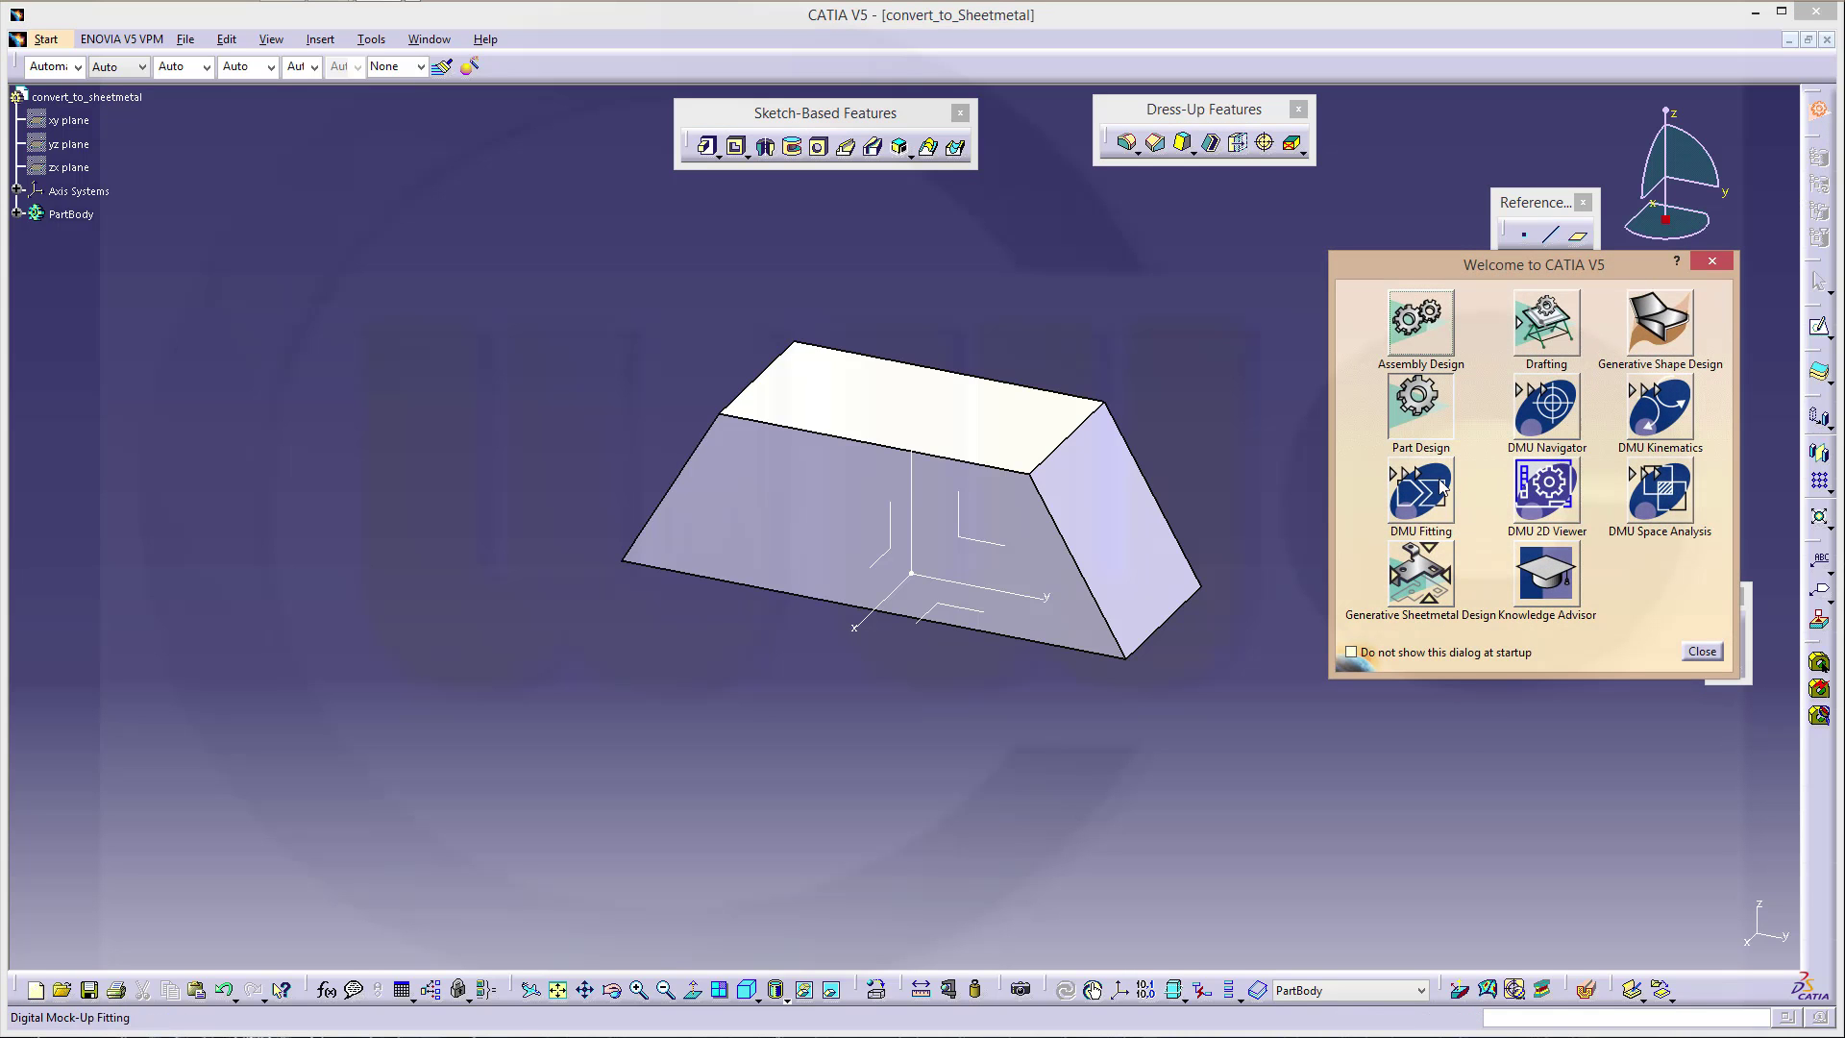
left_click(1659, 322)
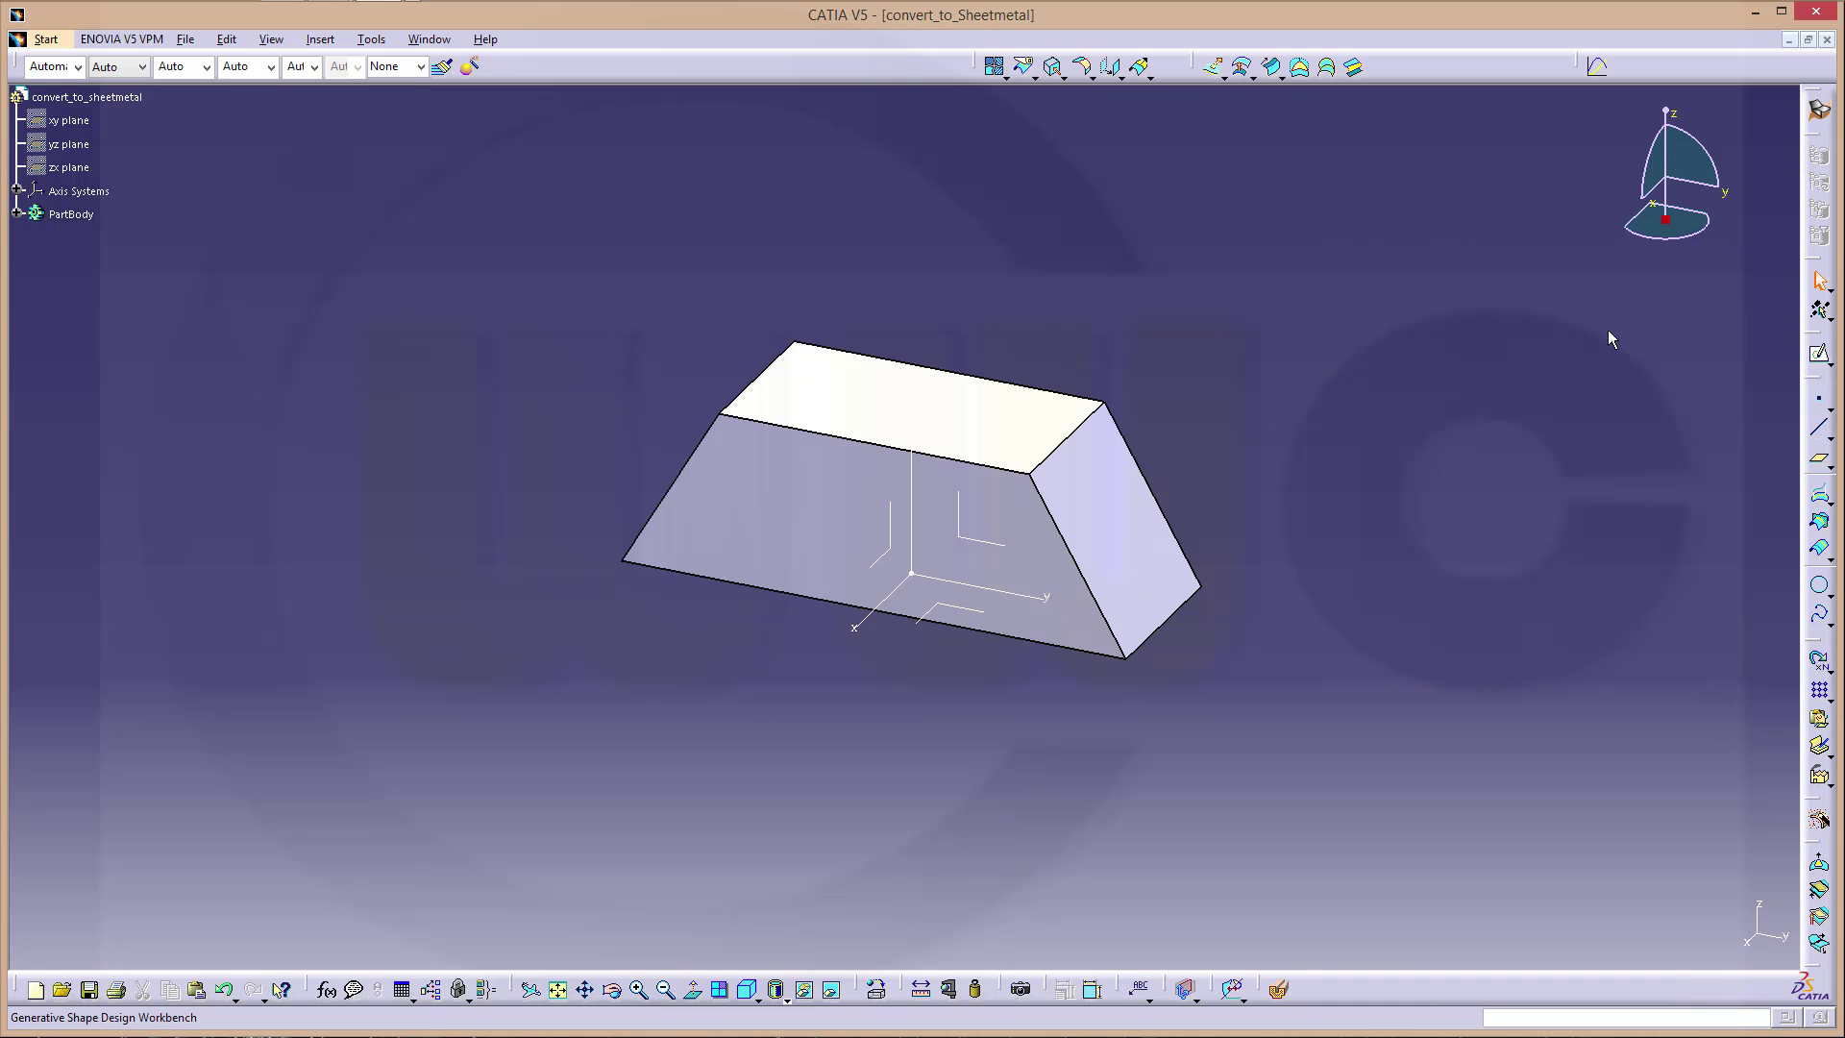
mouse_move(1129, 333)
middle_mouse_down()
mouse_move(1136, 280)
mouse_move(1120, 357)
middle_mouse_up()
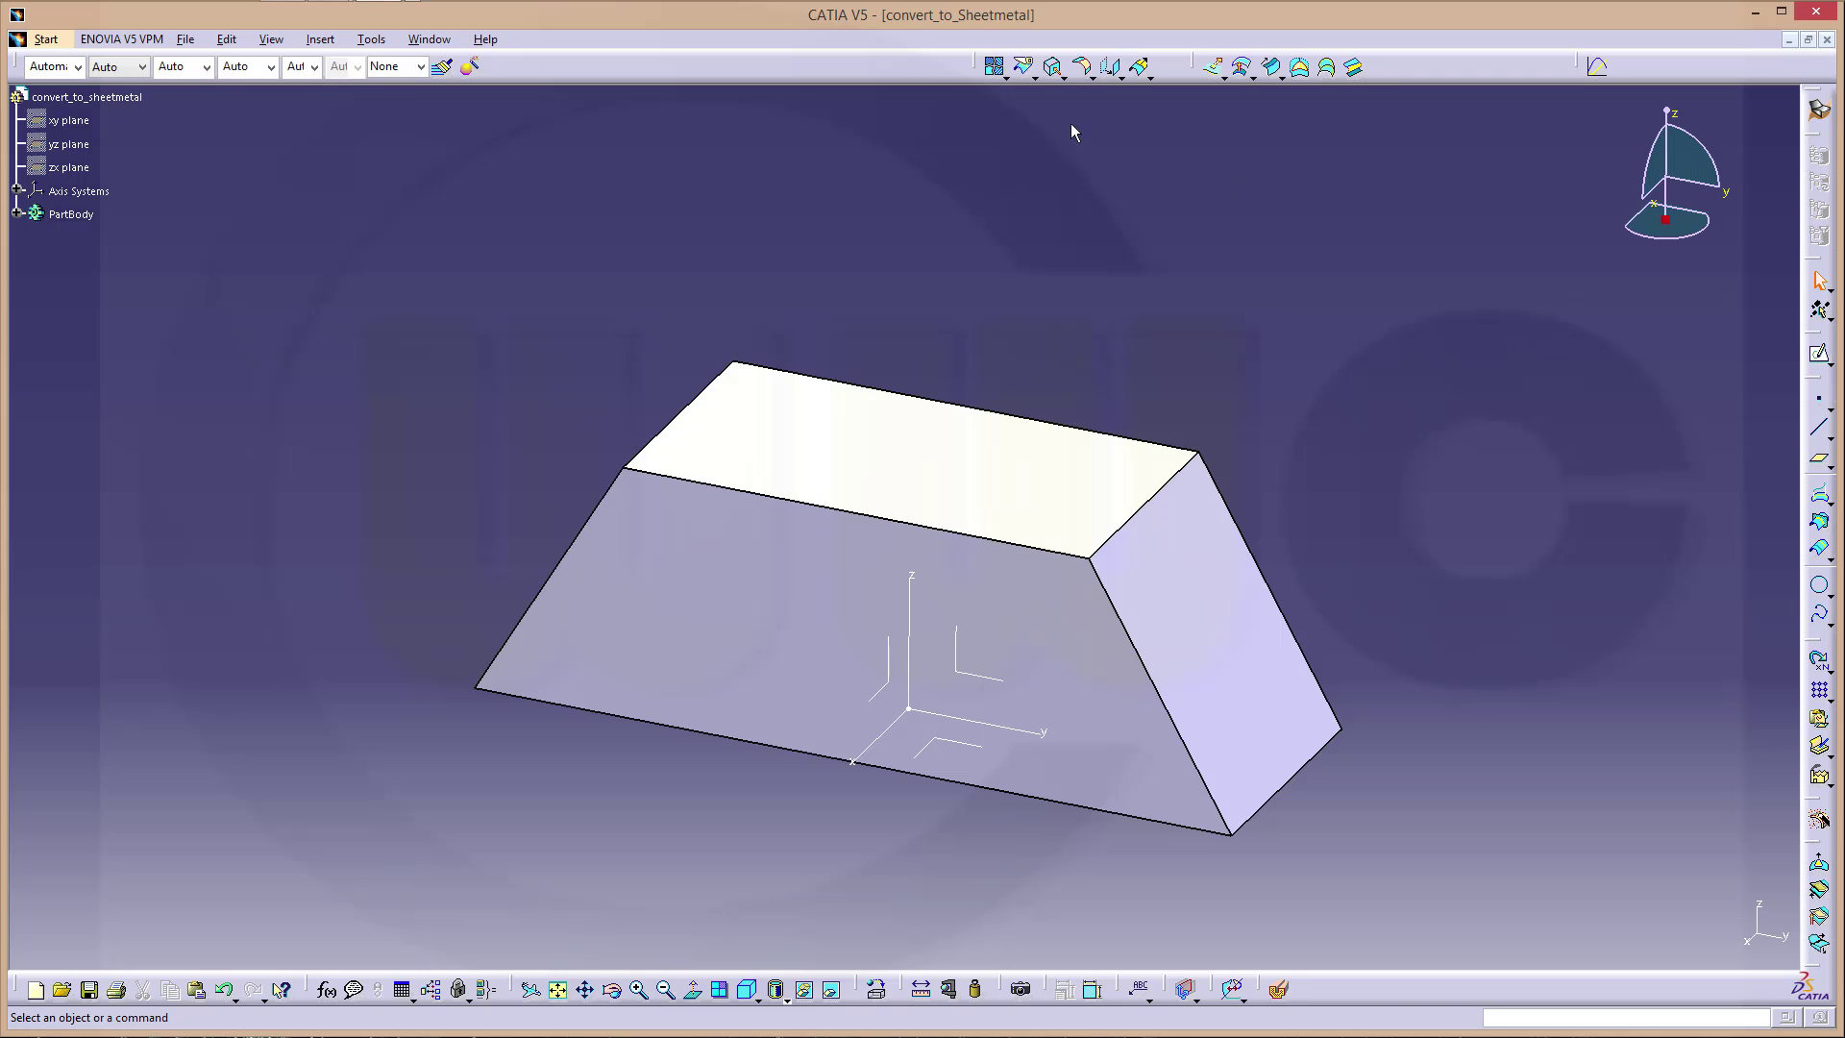
Step: Extract the front, left and narrow right faces of the pad as surfaces
left_click(1054, 67)
middle_click_drag(1200, 544, 722, 422)
left_click(723, 423)
middle_click_drag(630, 509, 717, 551)
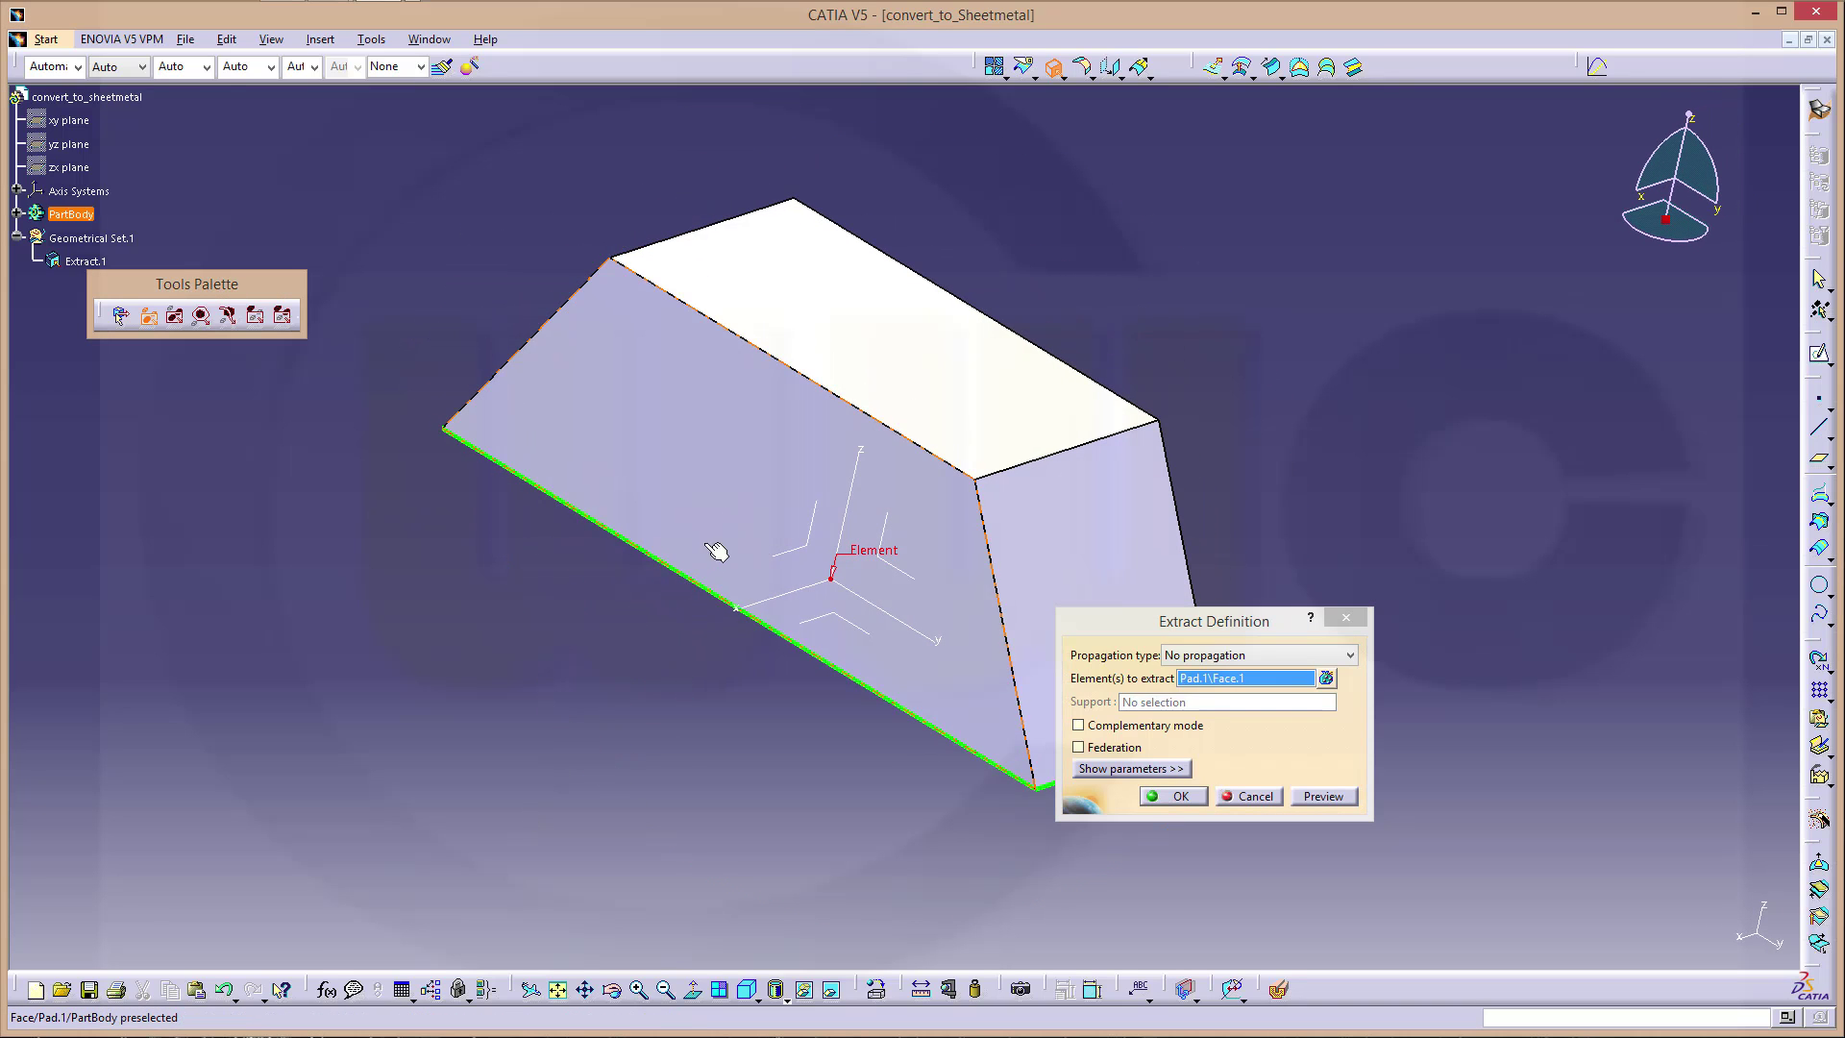
left_click(1180, 797)
left_click(765, 485)
left_click(1179, 797)
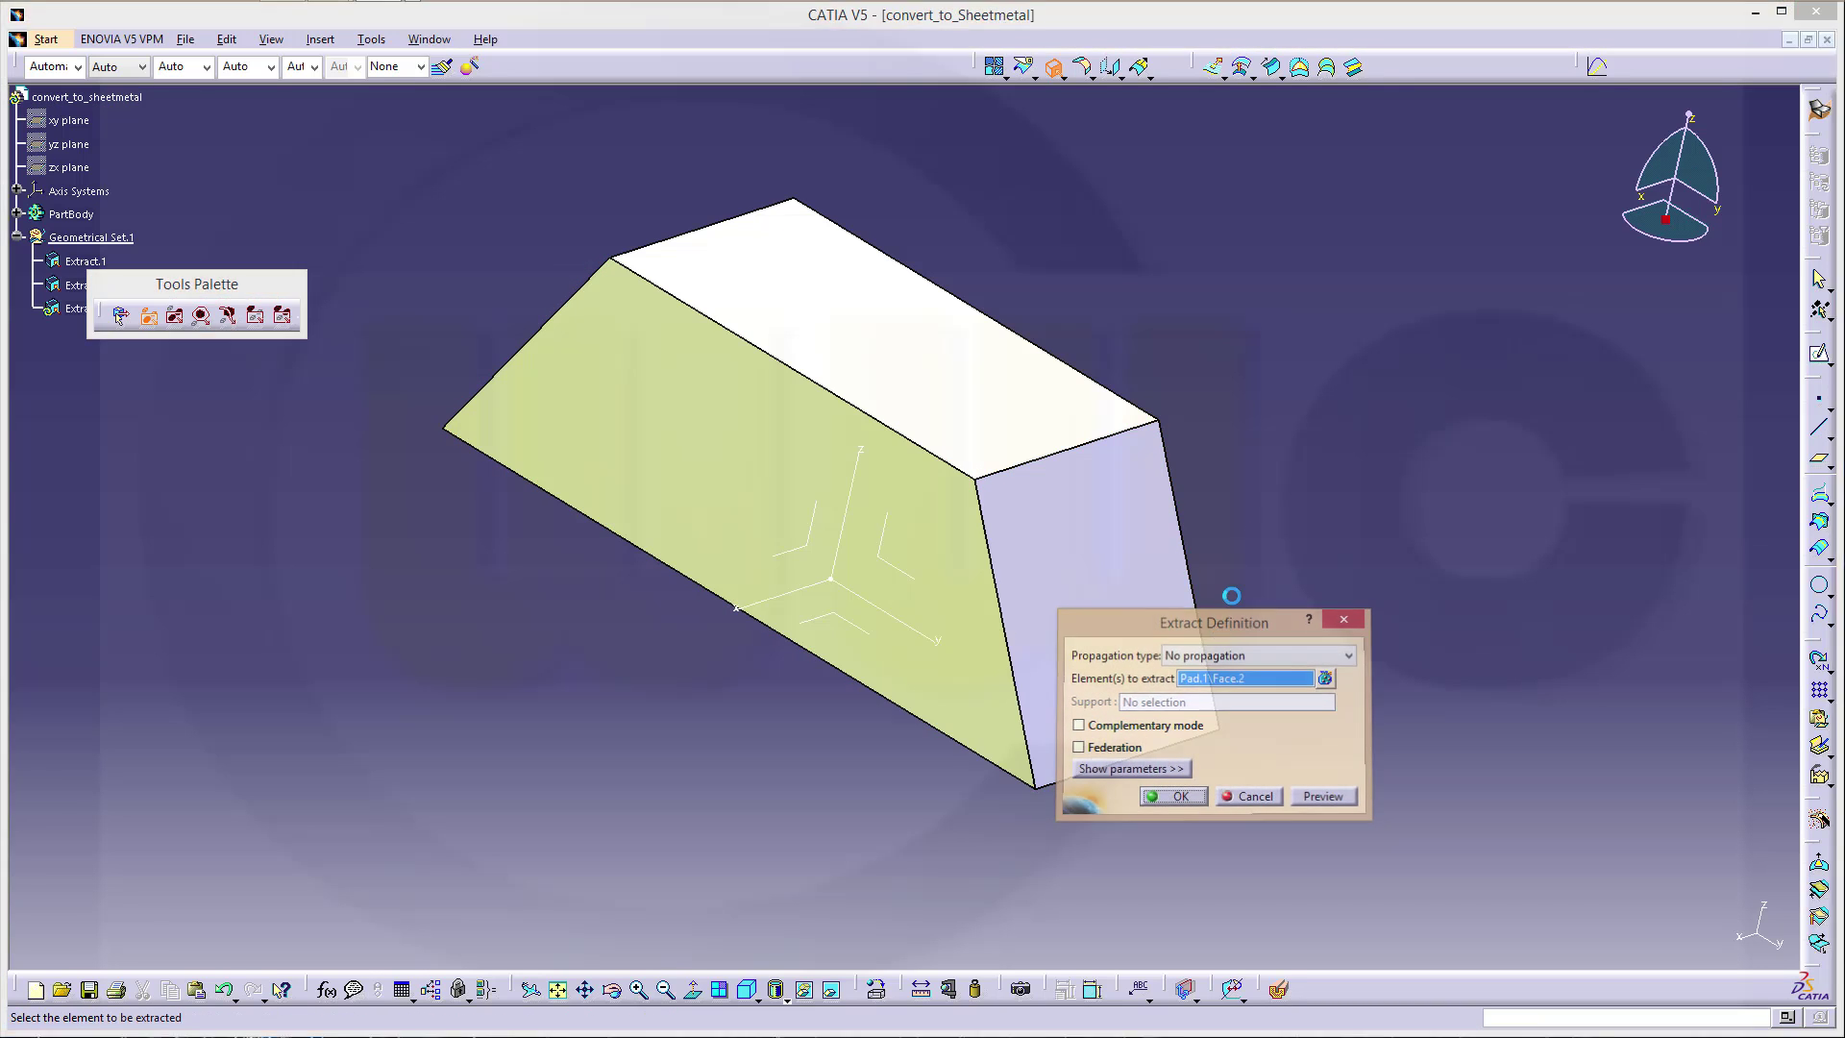
middle_click_drag(1189, 577, 1023, 401)
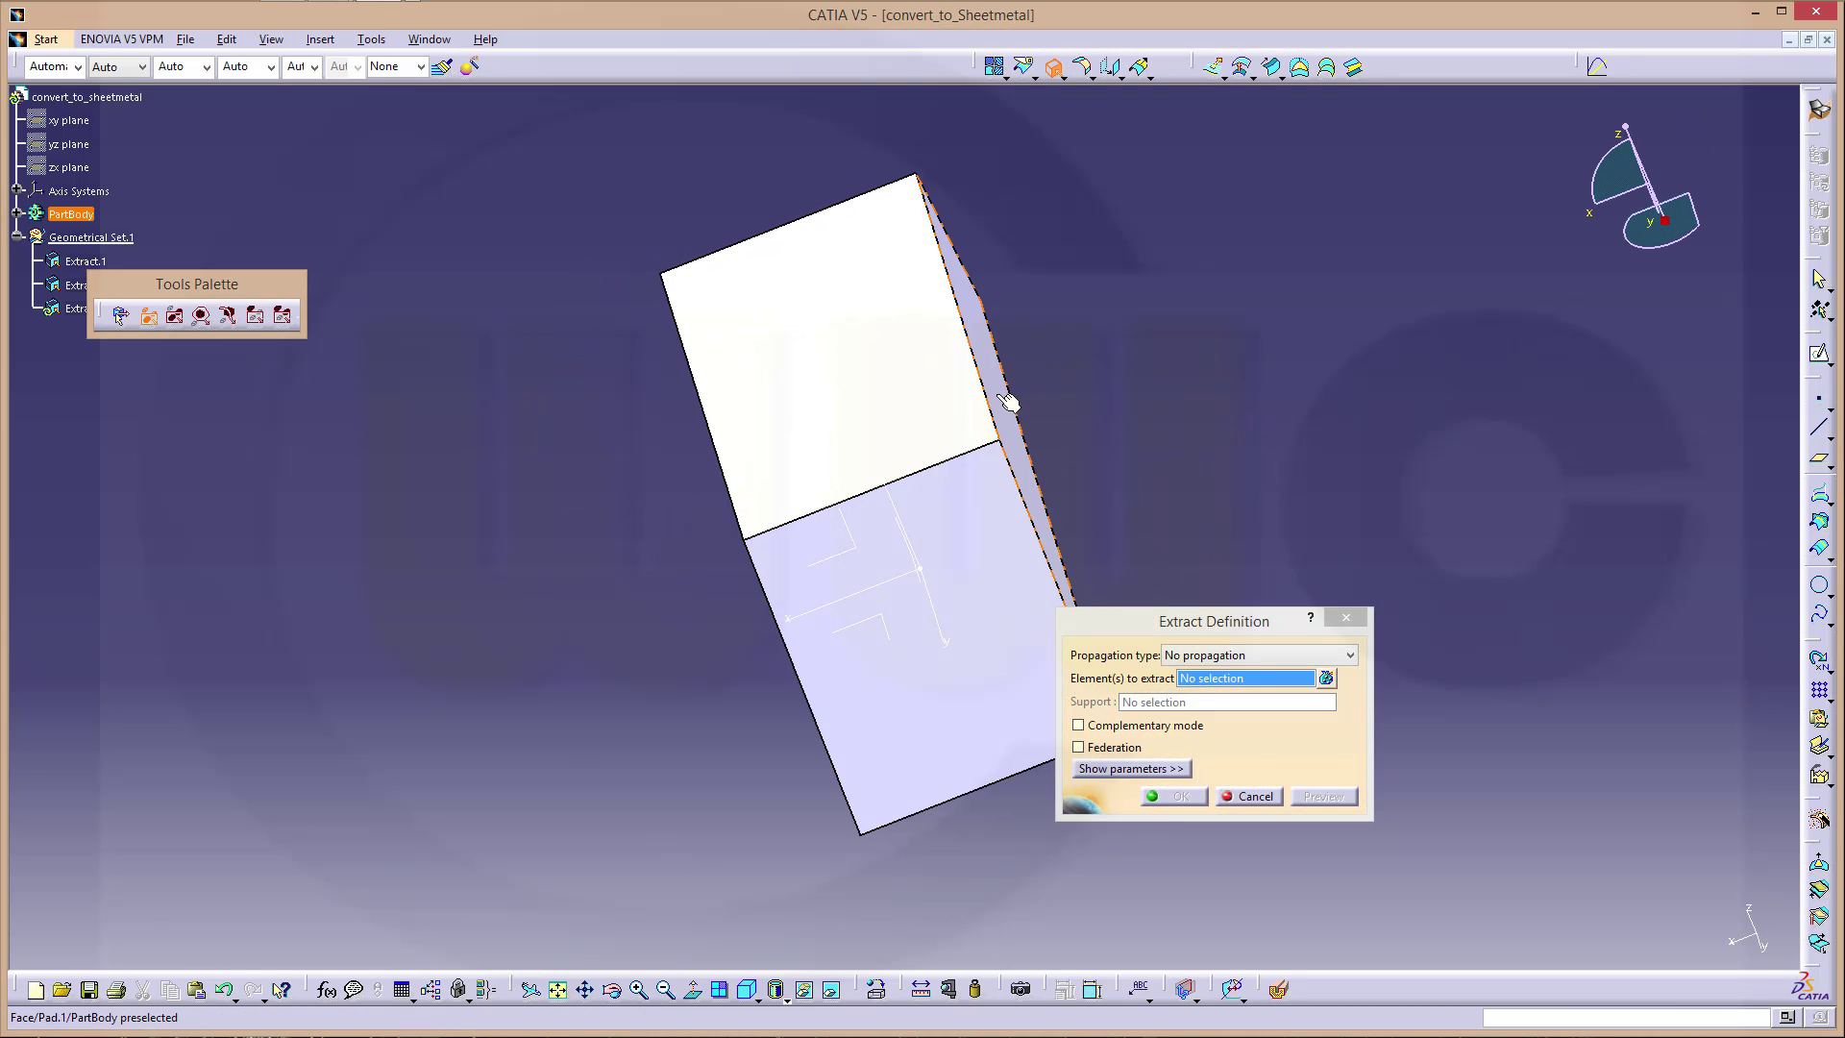
left_click(1006, 395)
left_click(1180, 796)
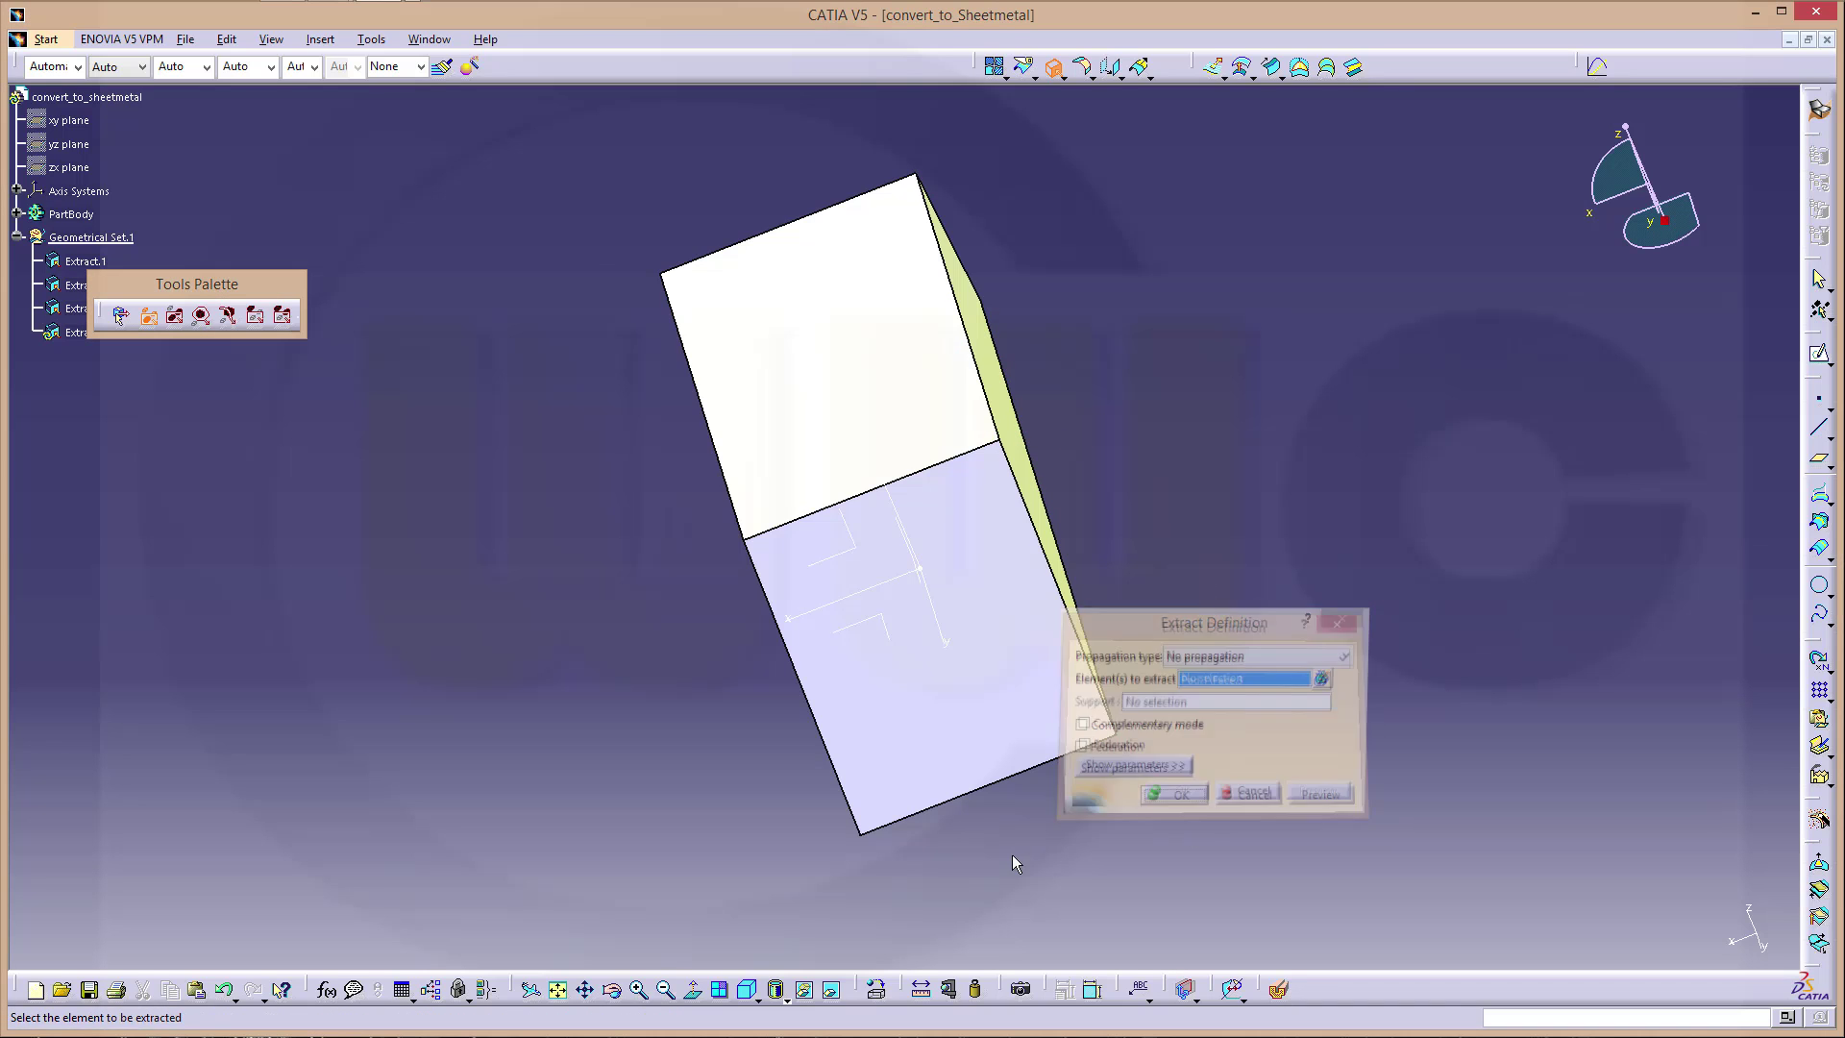
Step: Extract the bottom and left side faces, then abandon the extra top-face extract
middle_click_drag(679, 894, 842, 753)
left_click(824, 817)
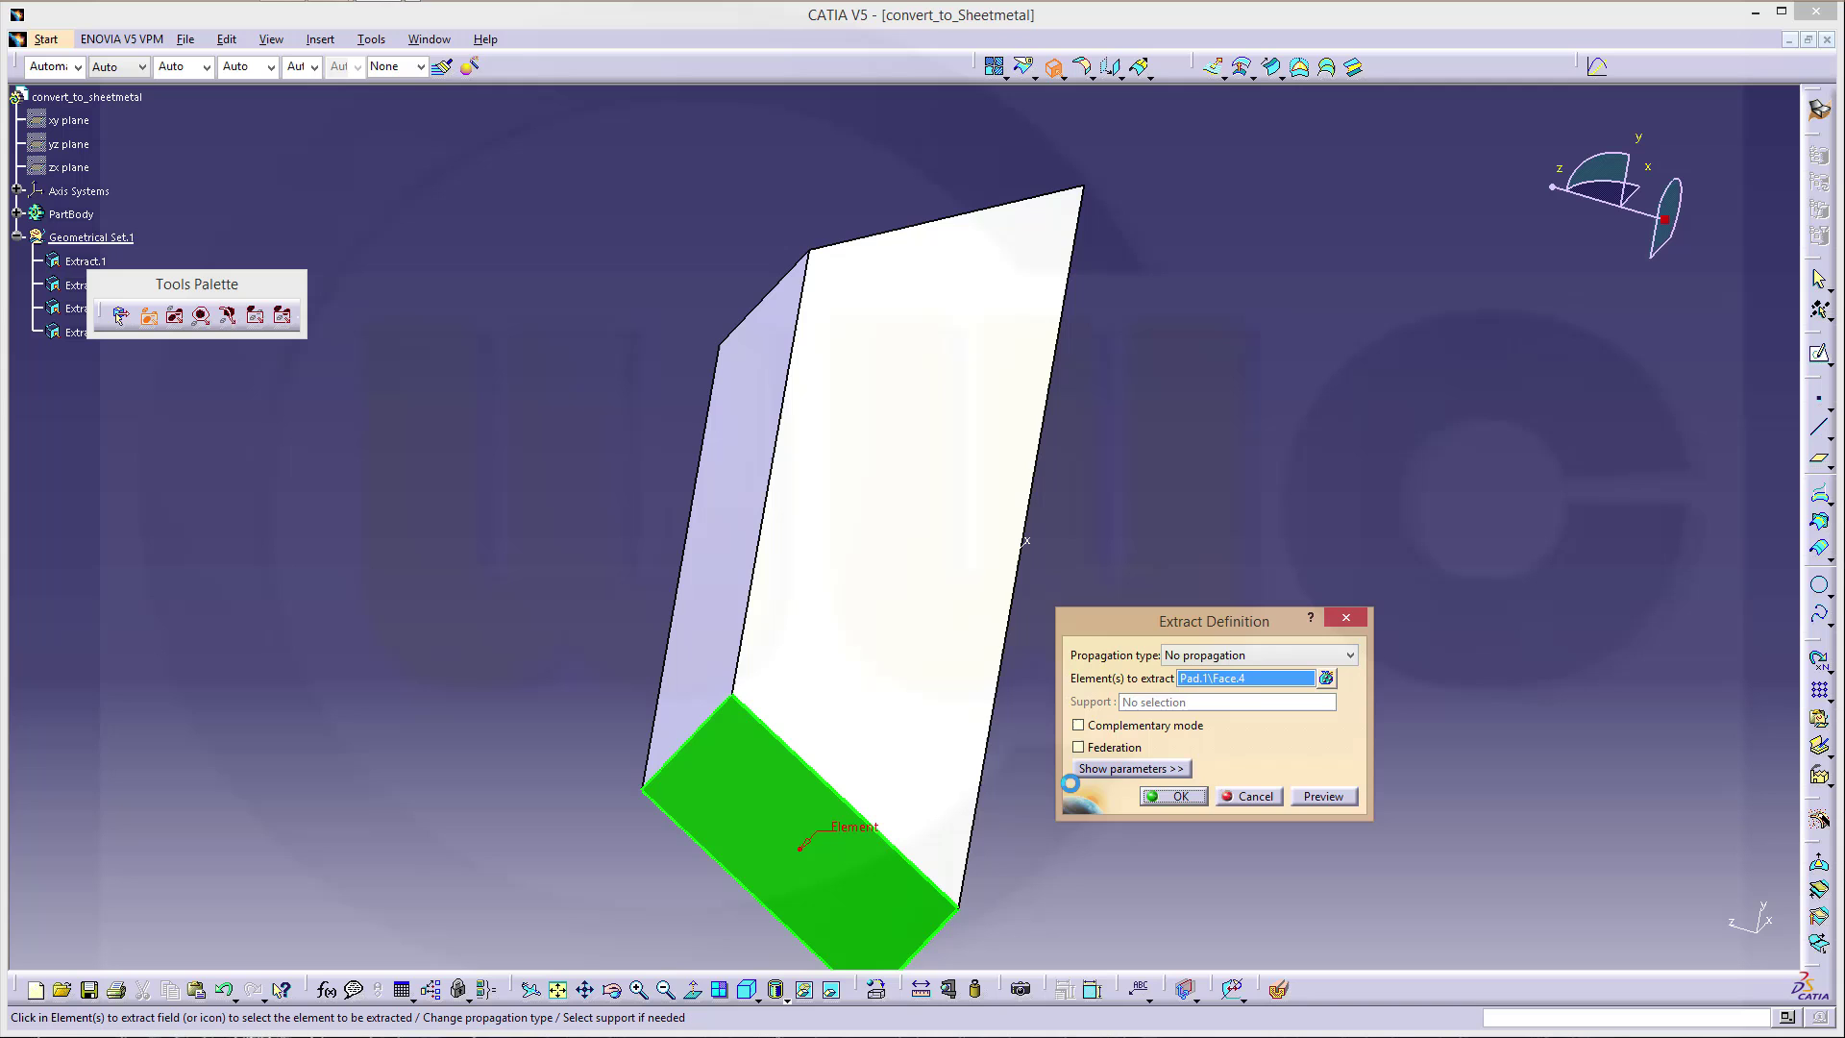
left_click(1180, 797)
left_click(725, 519)
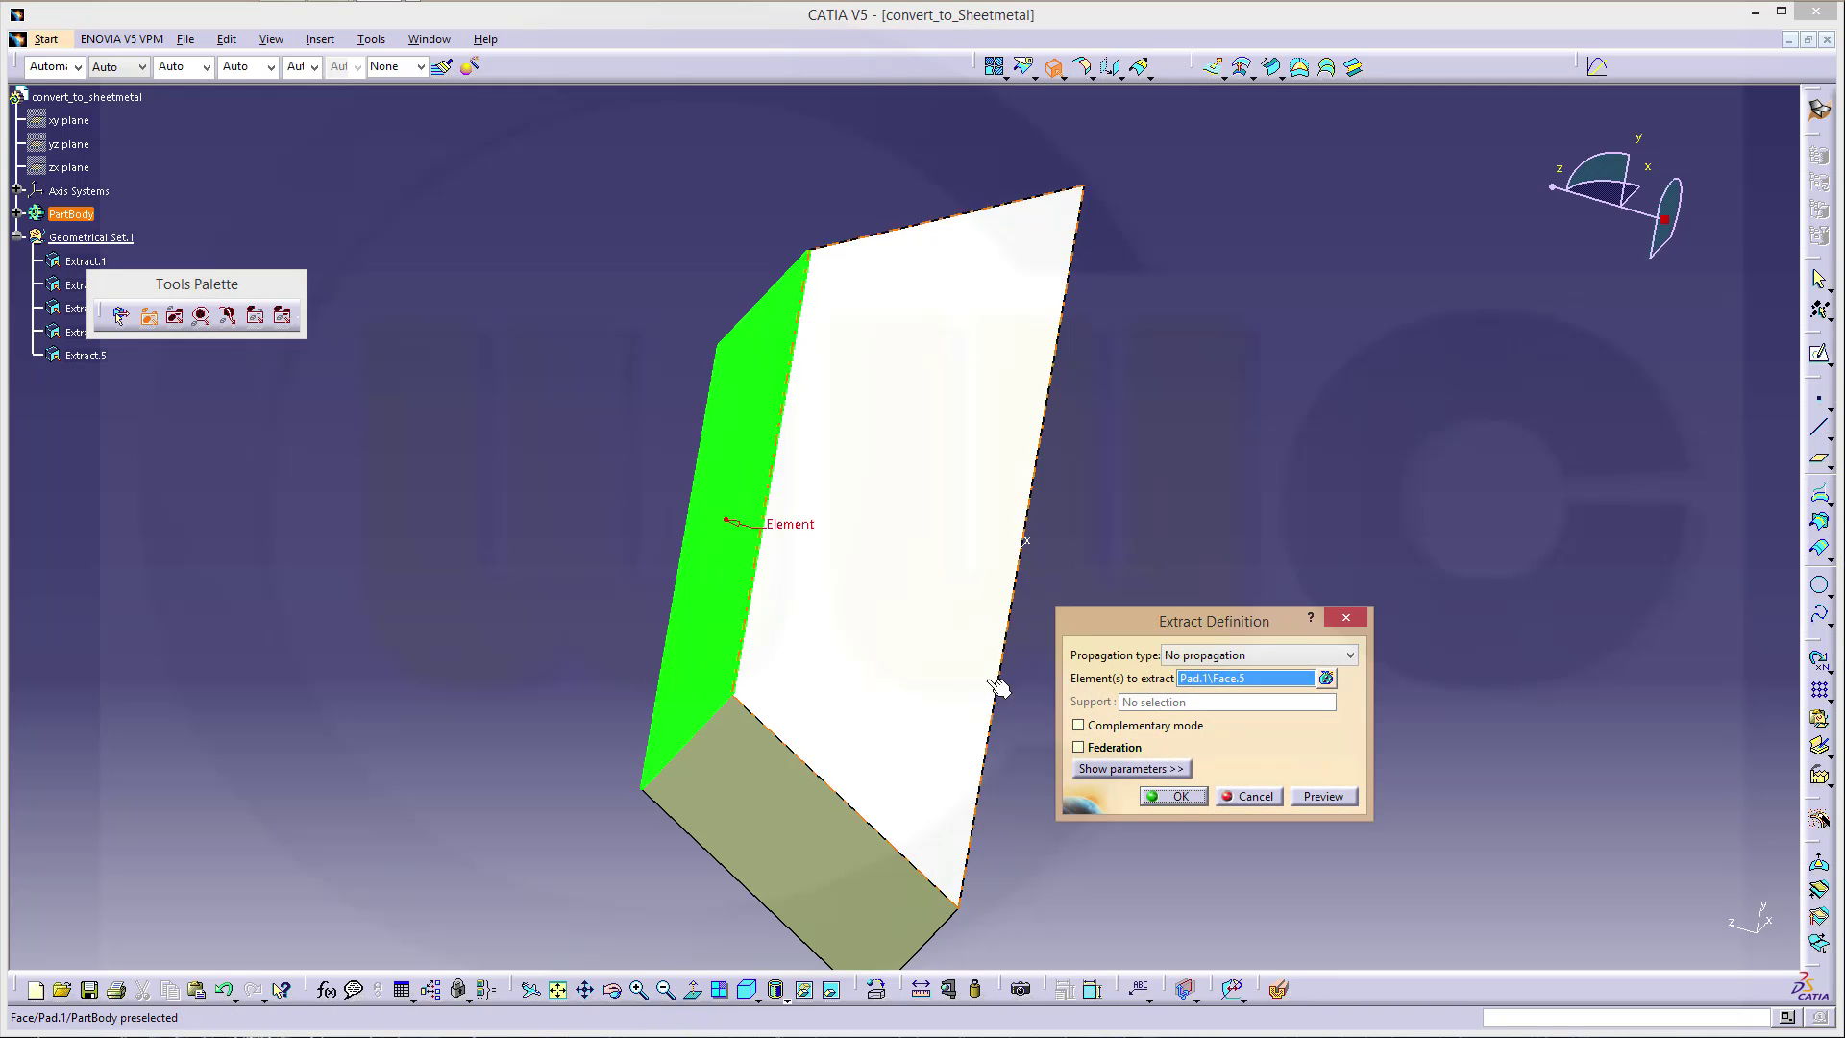
left_click(1176, 796)
middle_click_drag(1174, 807, 976, 778)
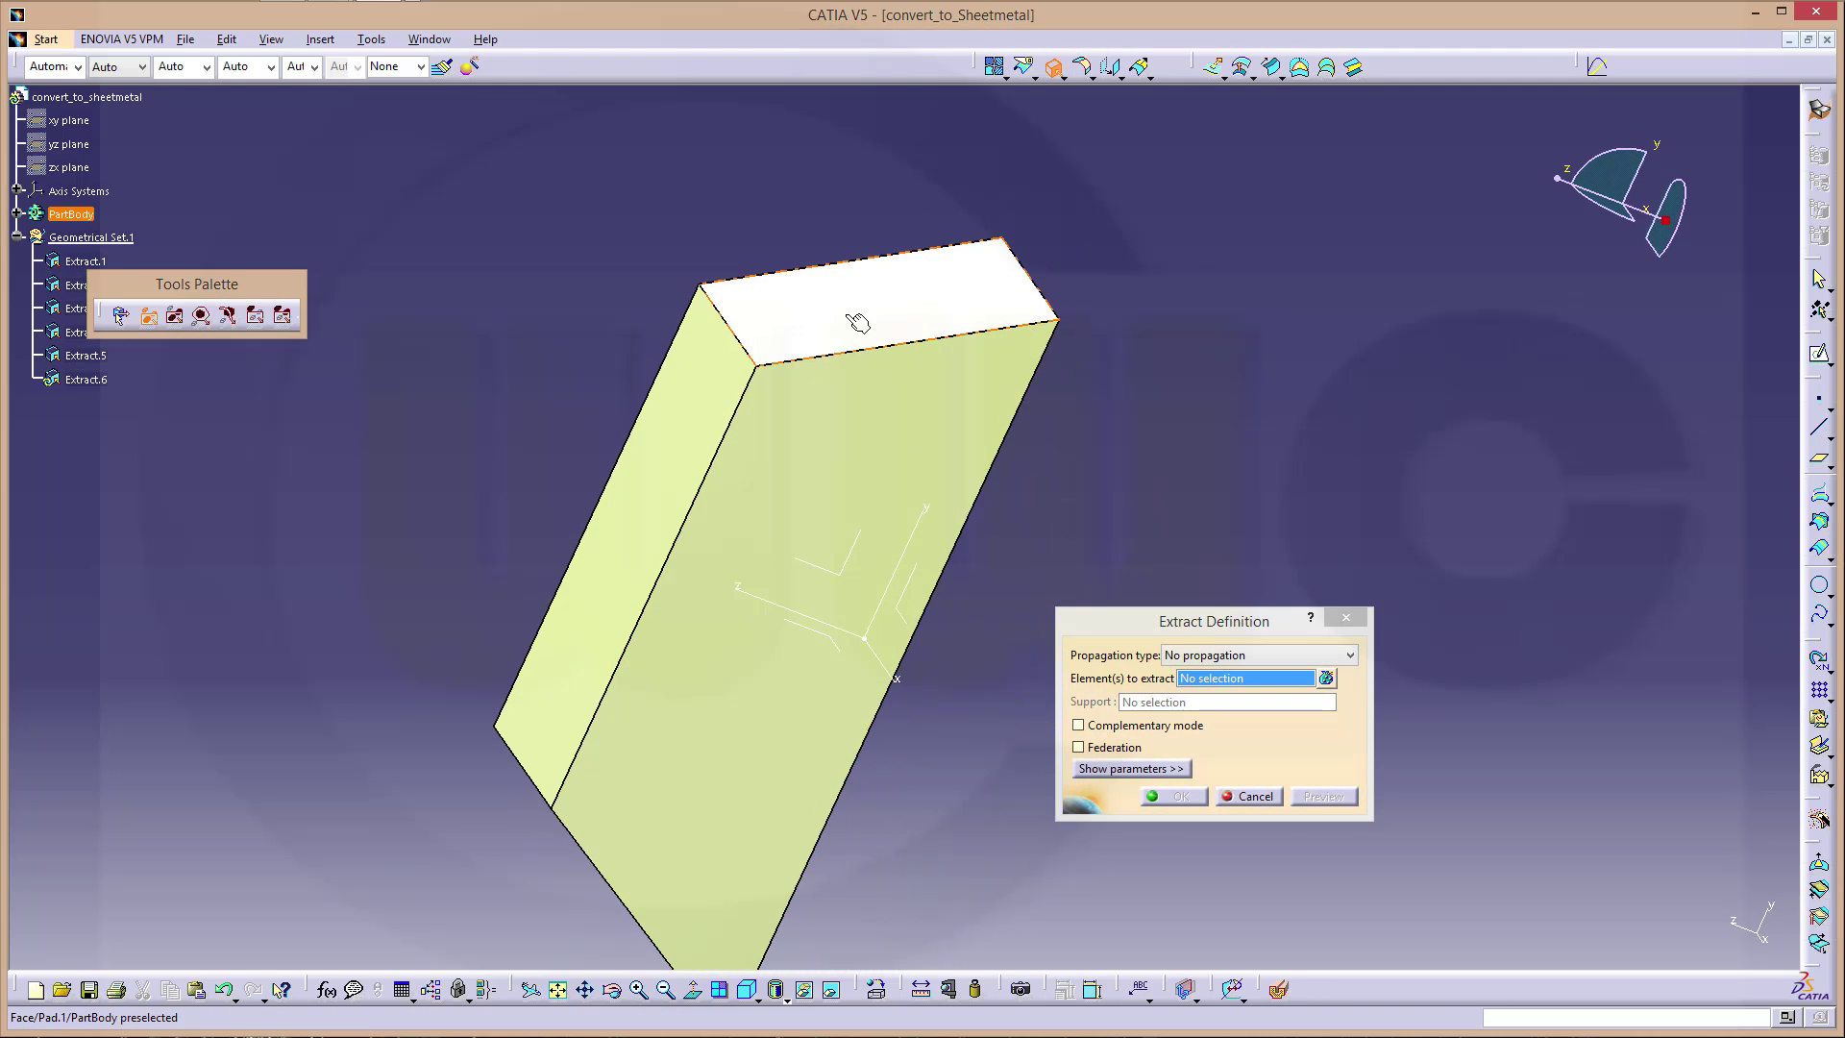
left_click(858, 323)
left_click(1180, 797)
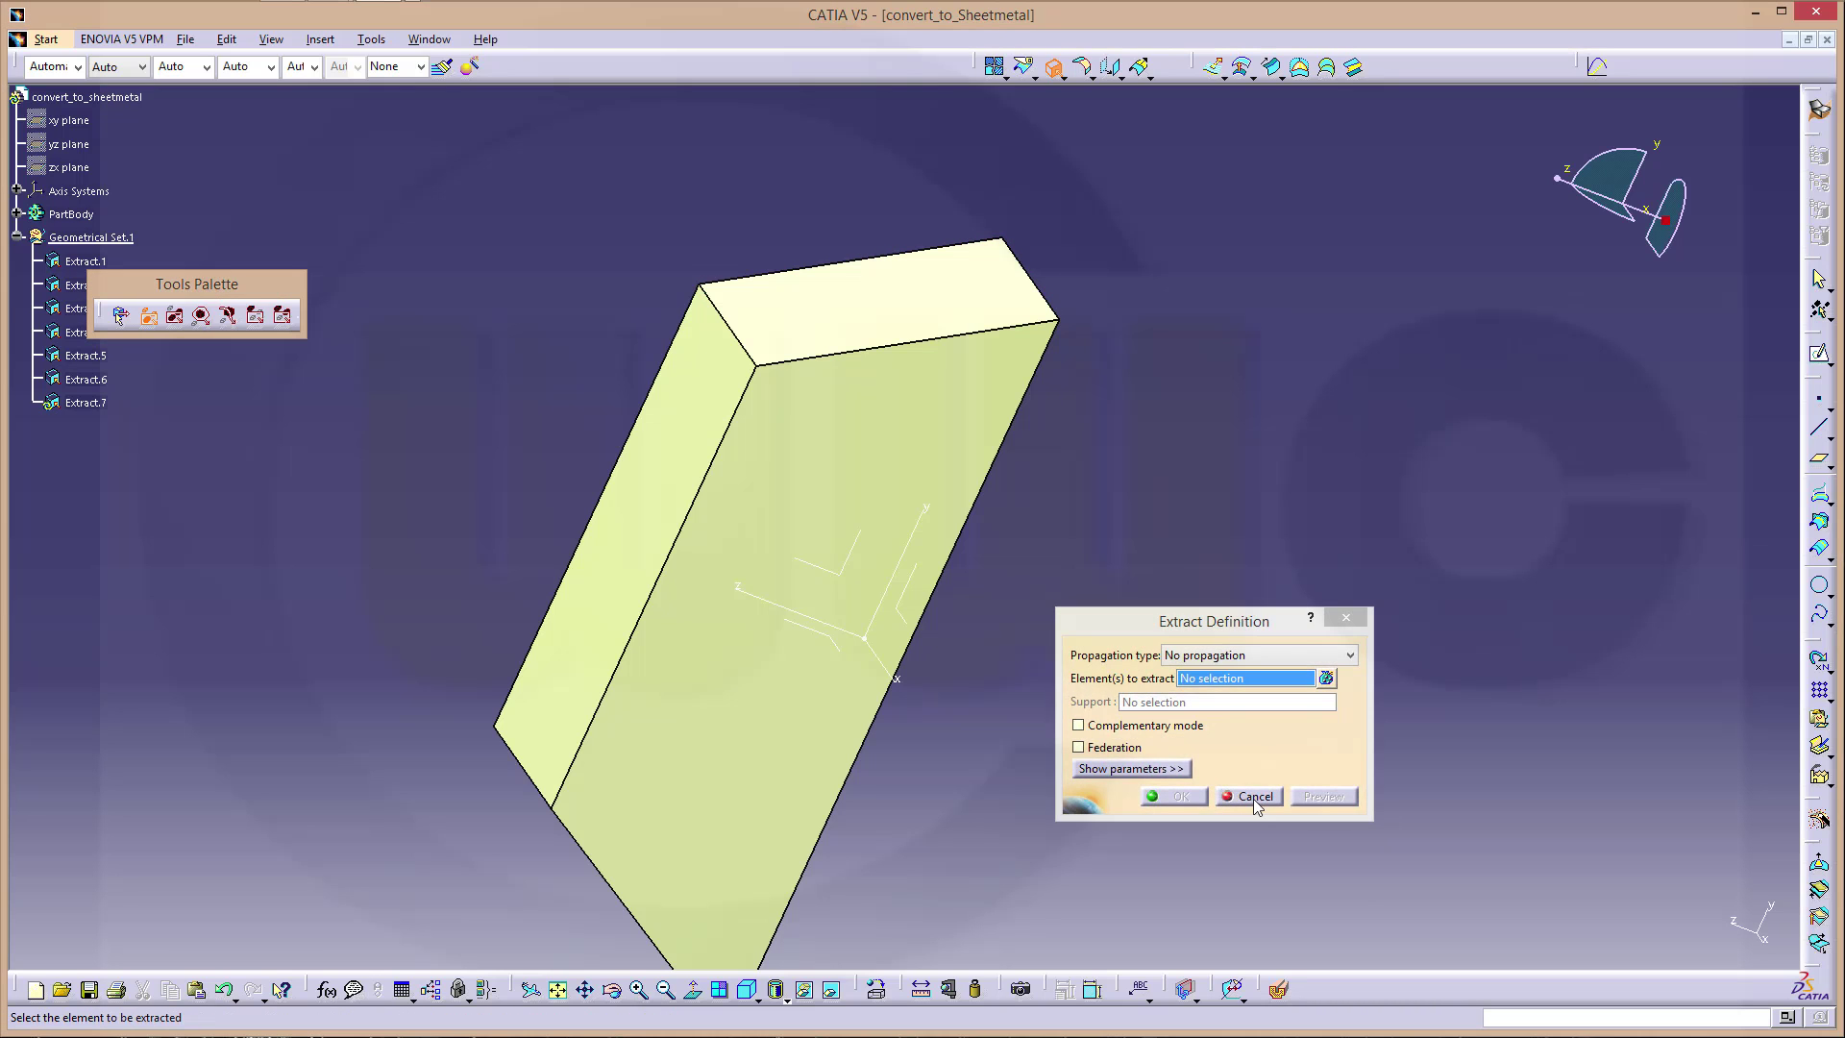
key("Escape")
middle_click_drag(461, 290, 576, 330)
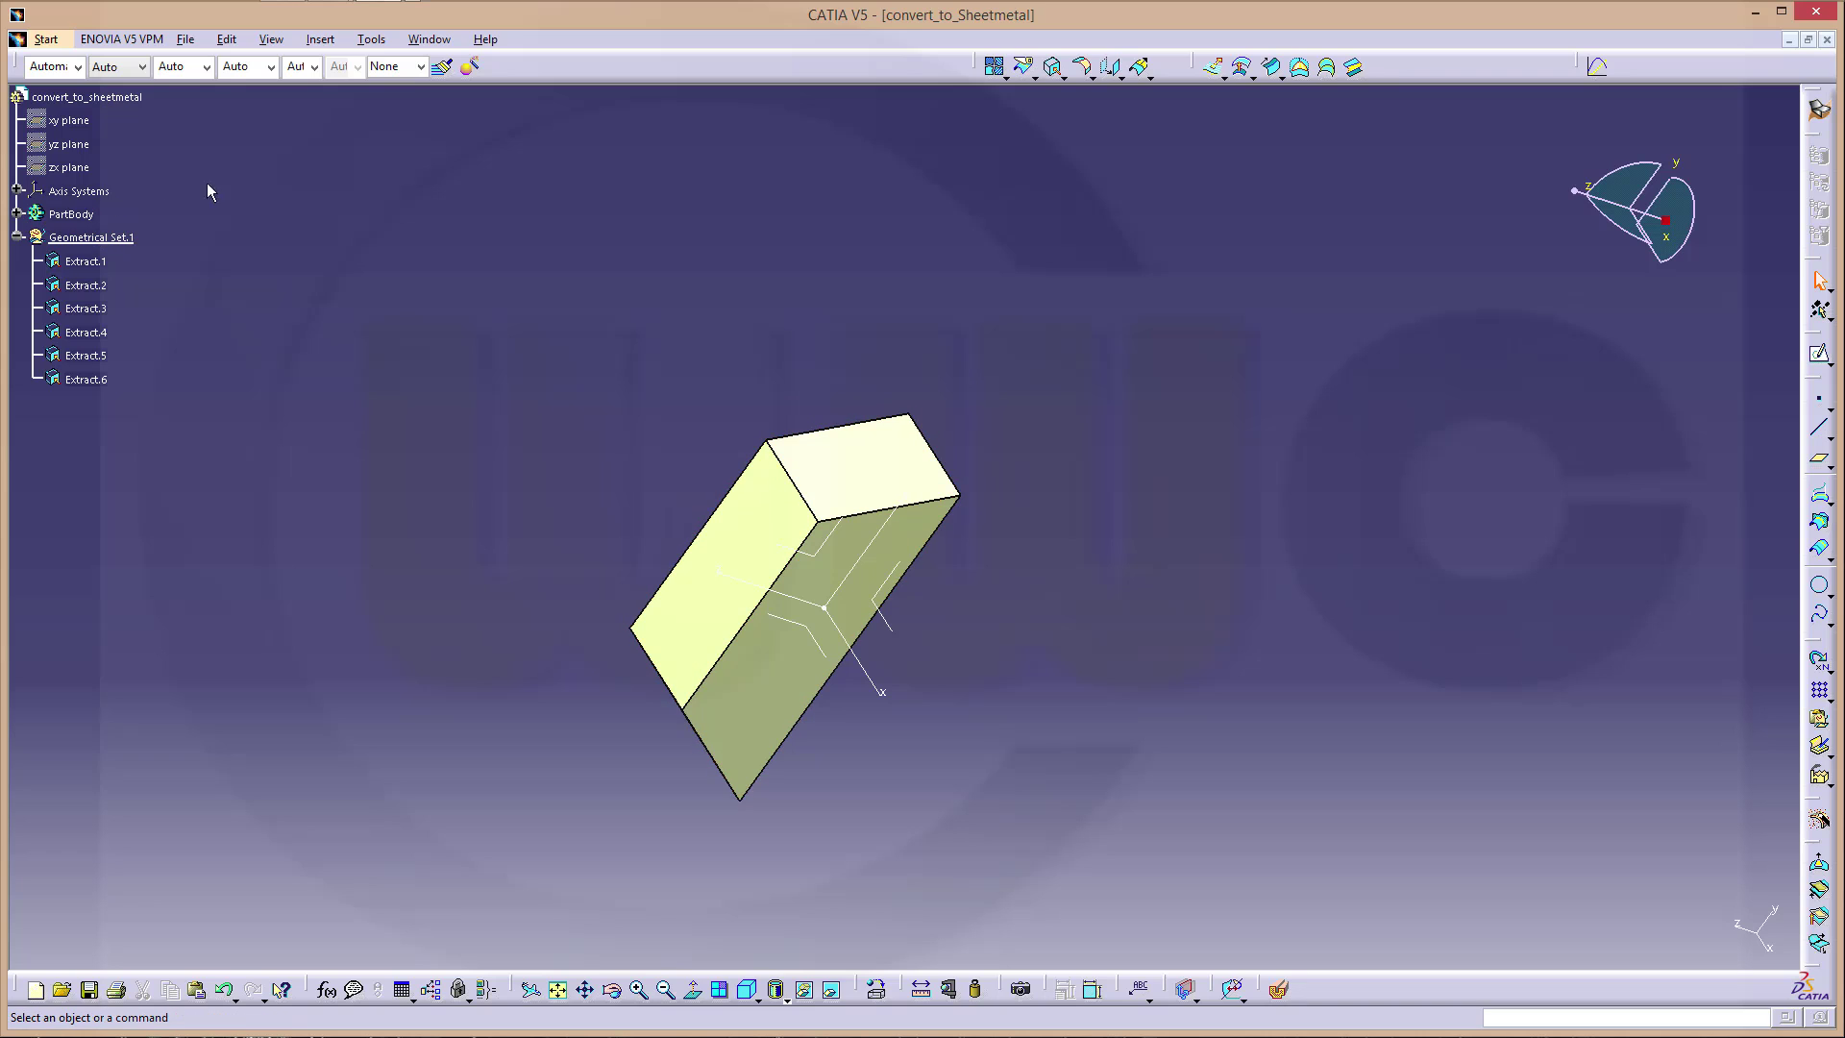
Step: Insert a new body, Body.2, into the part
left_click(320, 40)
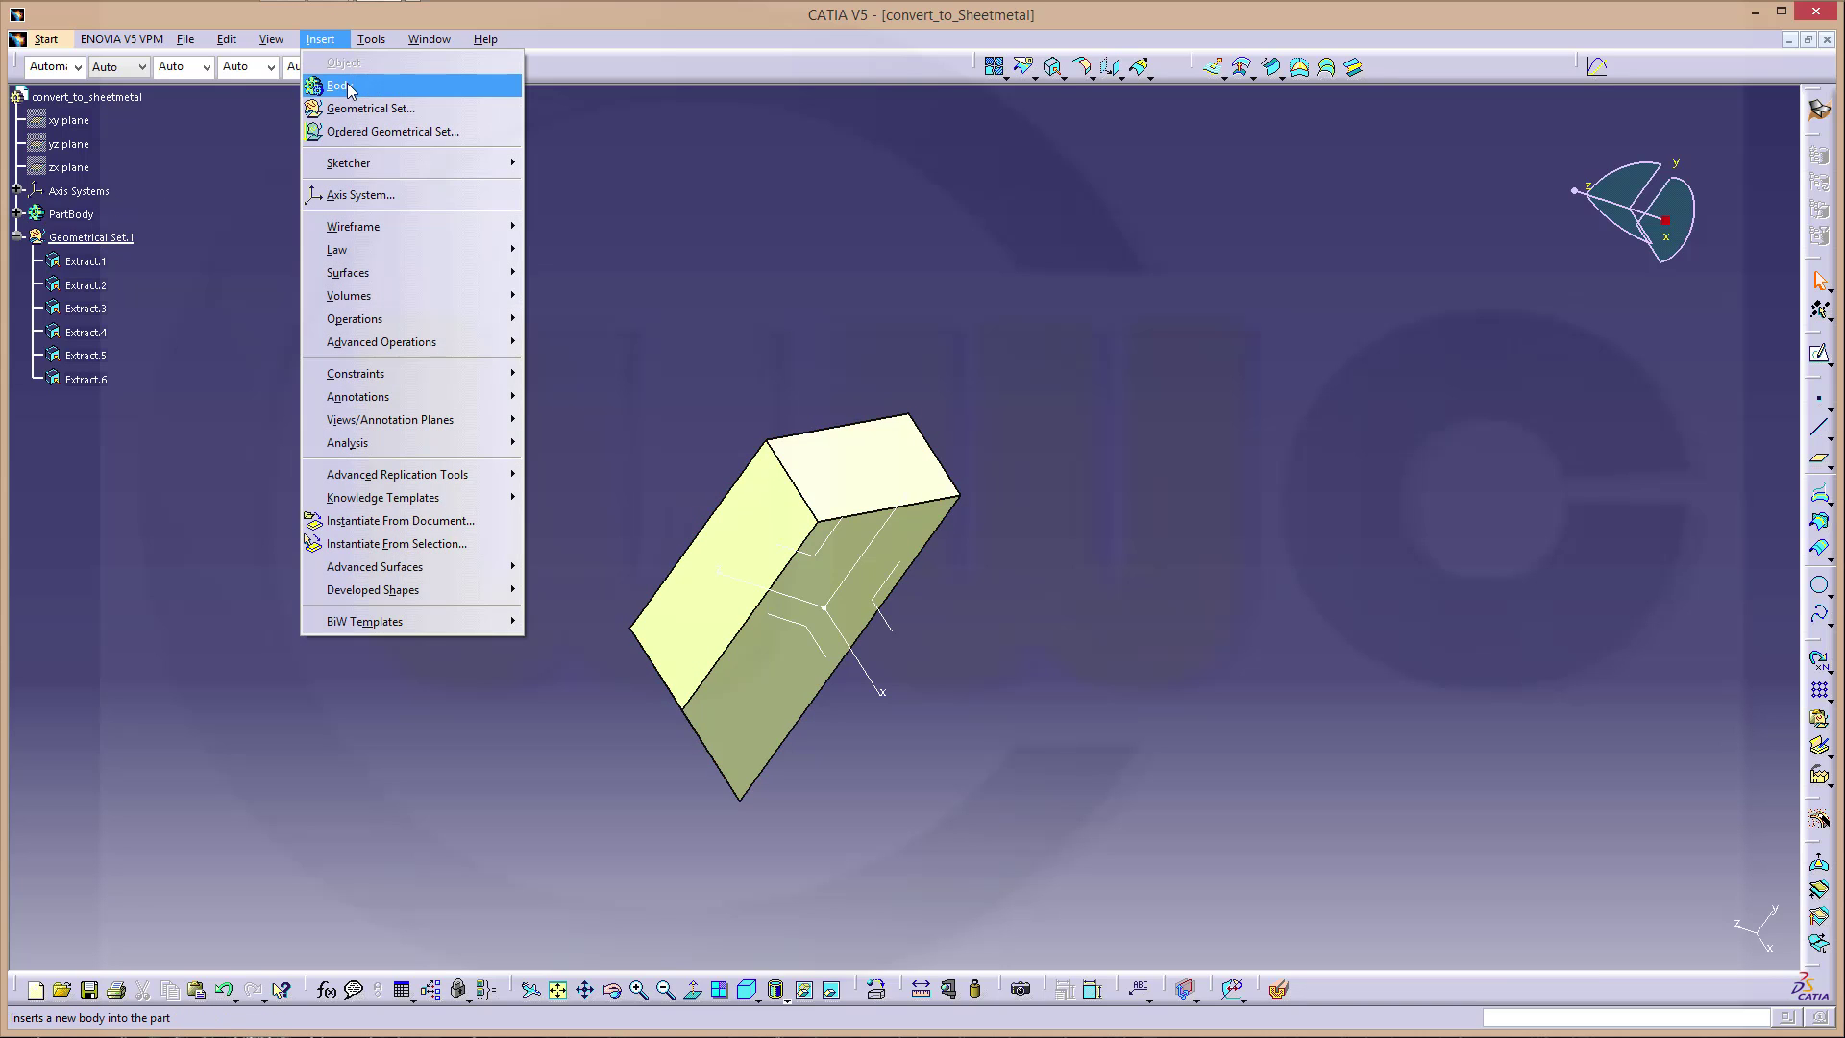
left_click(331, 79)
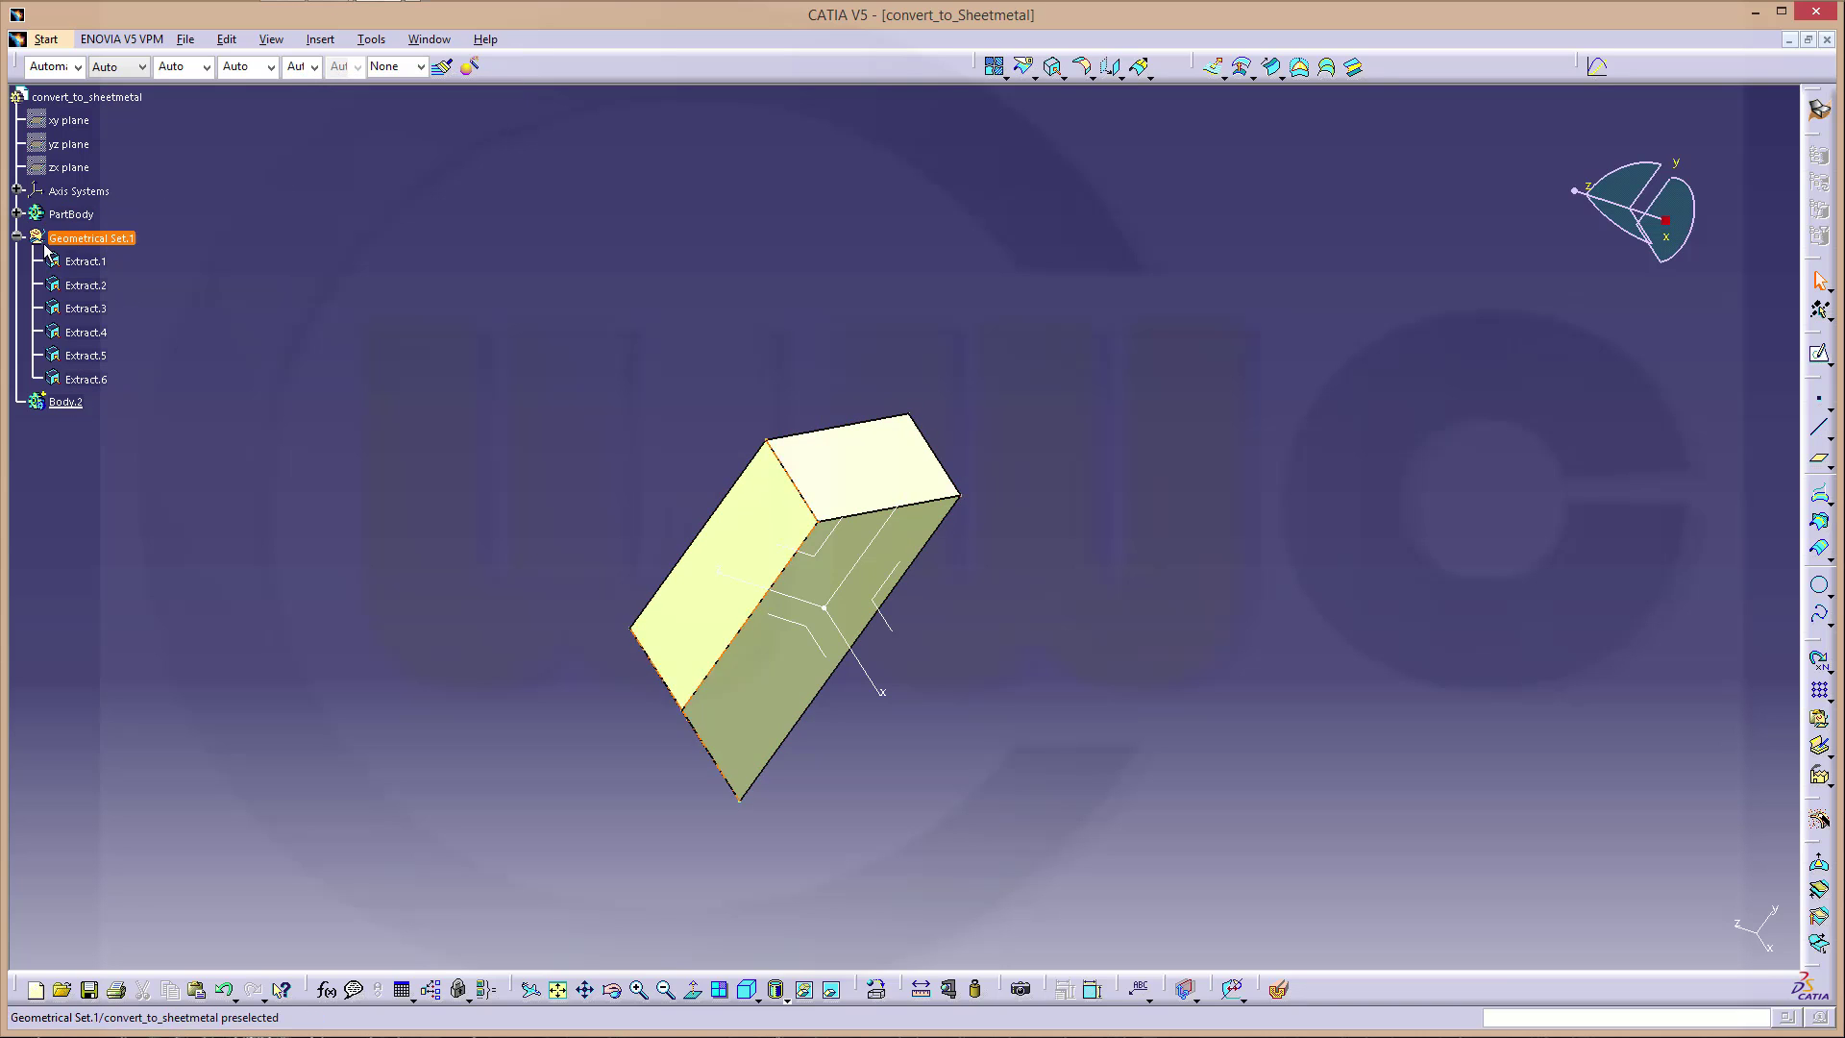
left_click(17, 214)
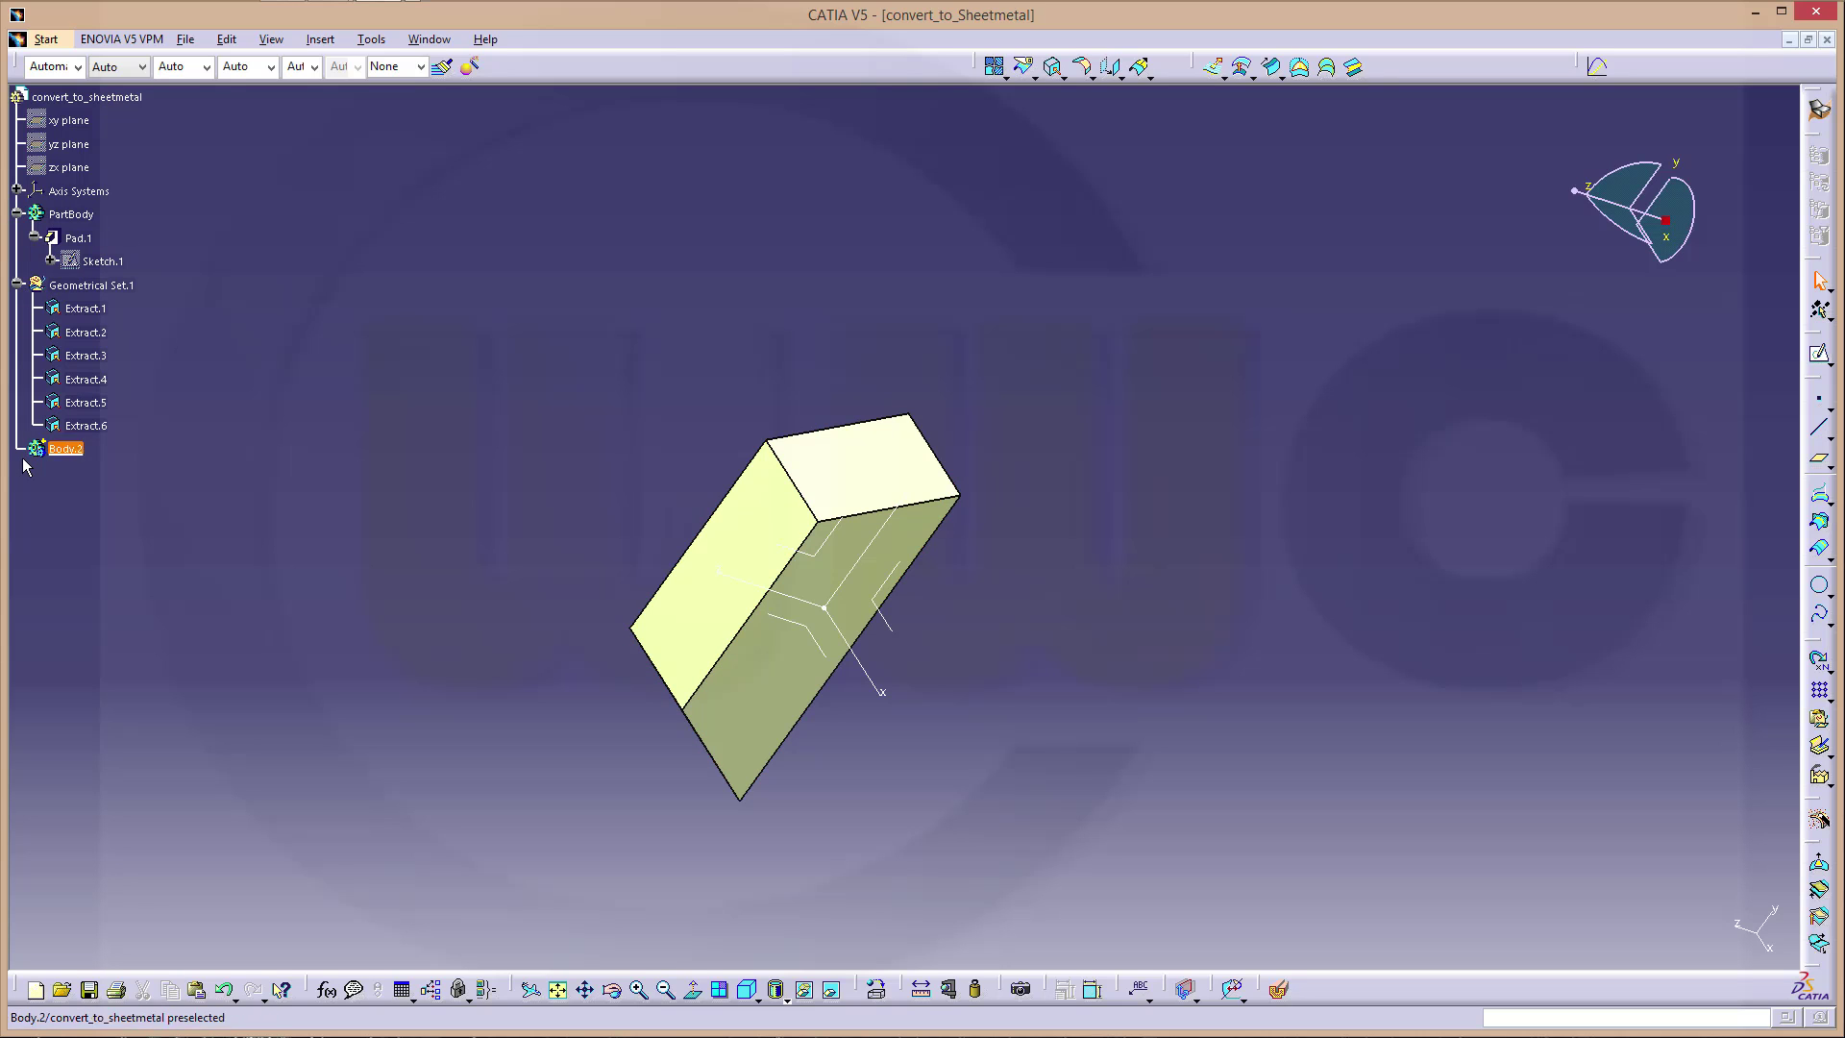
Step: Make Body.2 the part body using Change Part Body
right_click(72, 448)
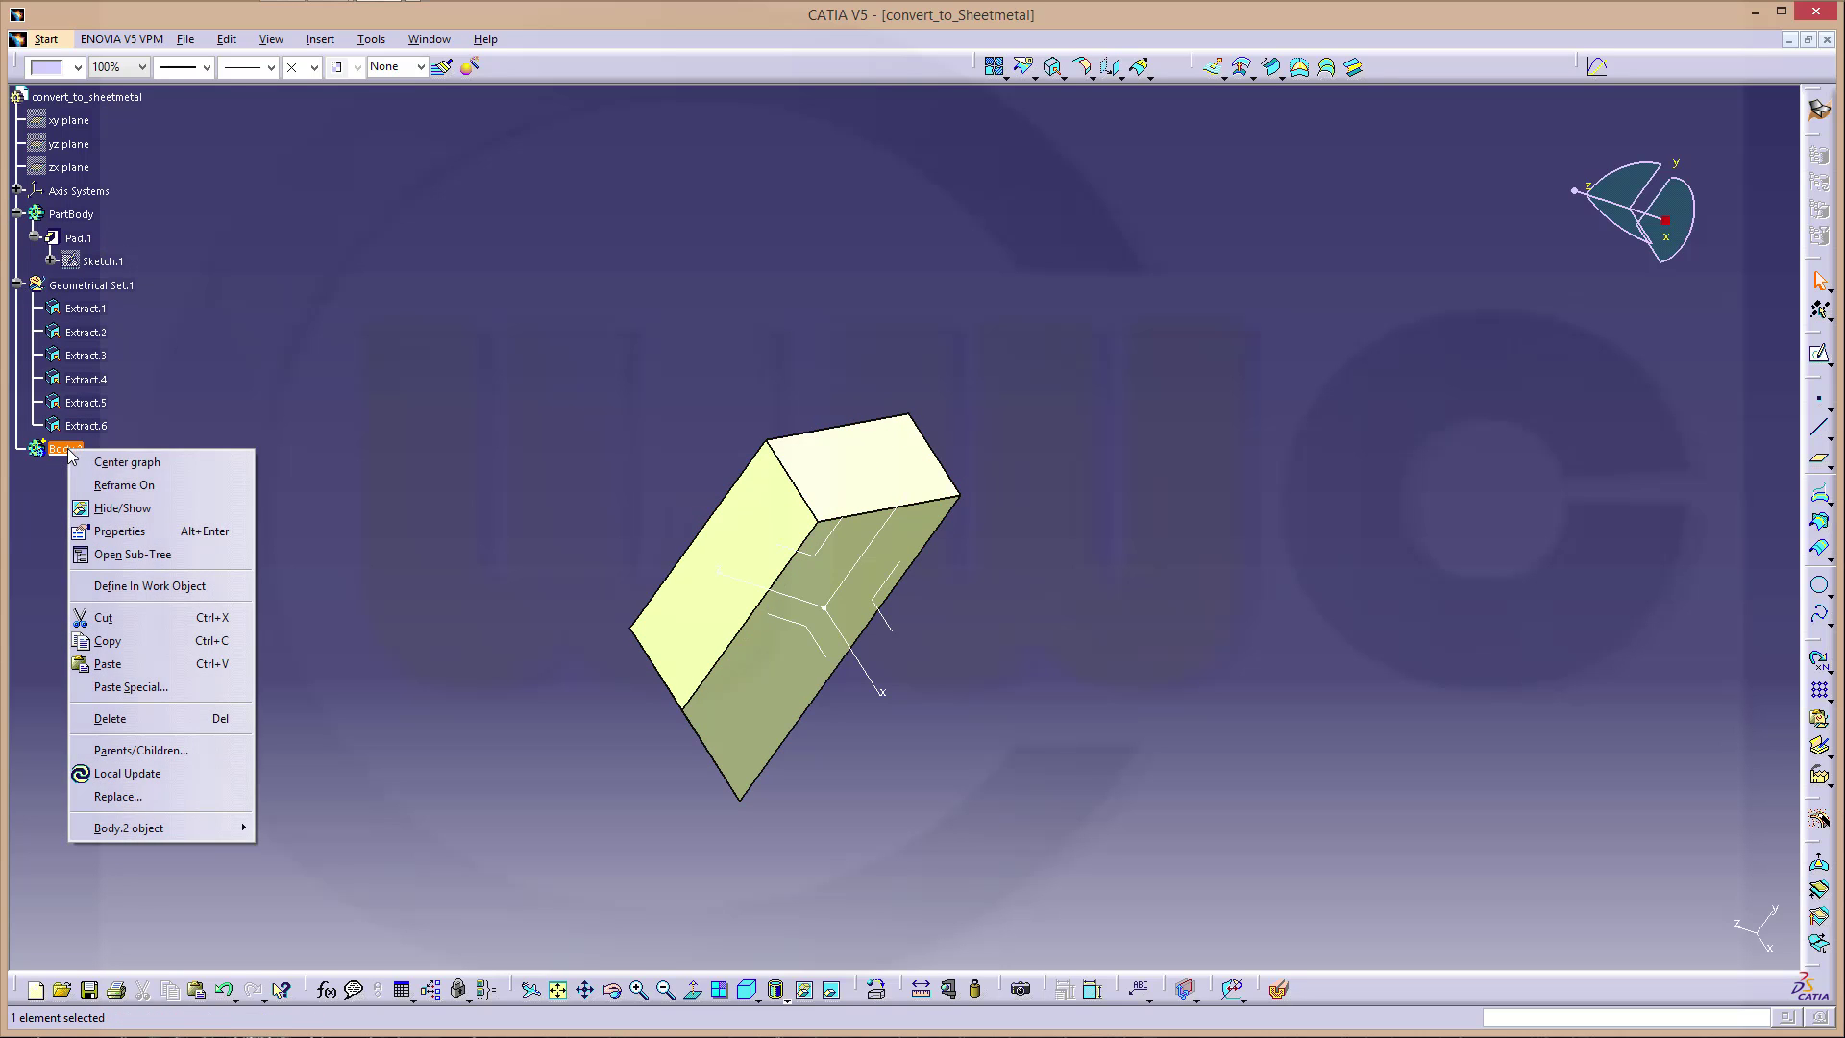
mouse_move(176, 824)
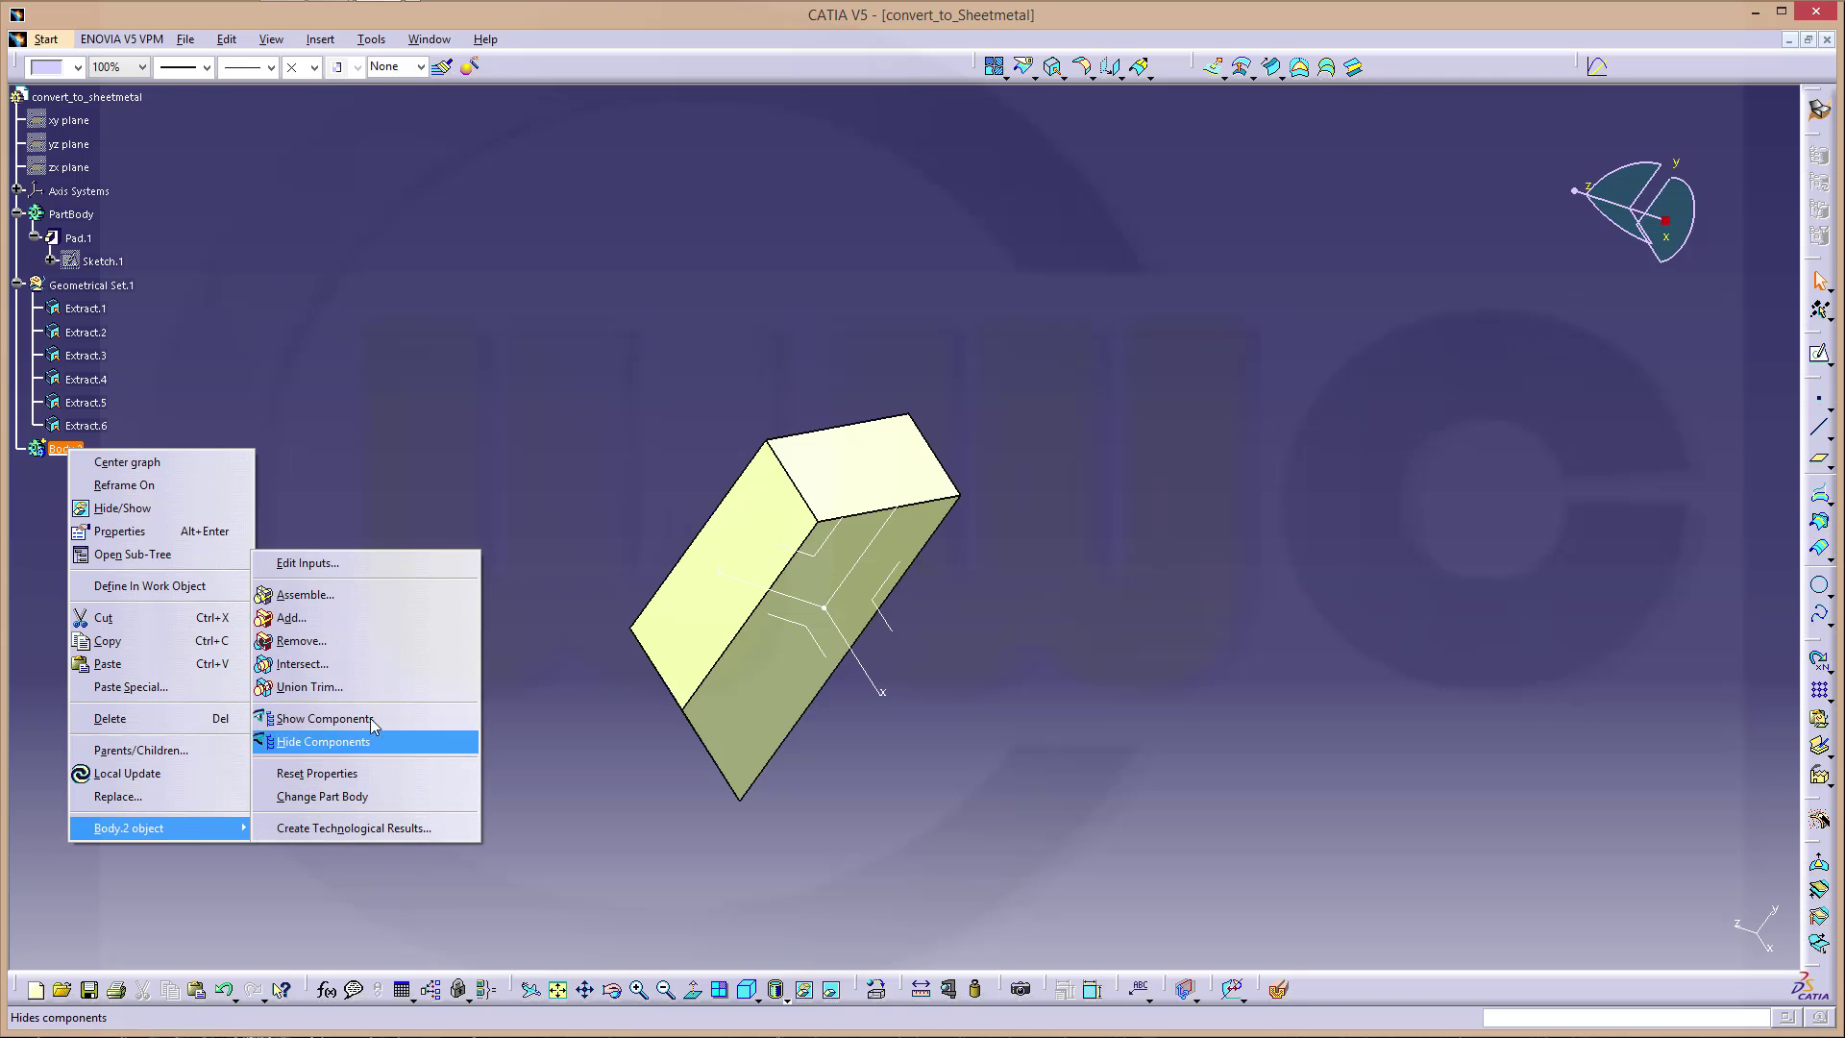
left_click(341, 796)
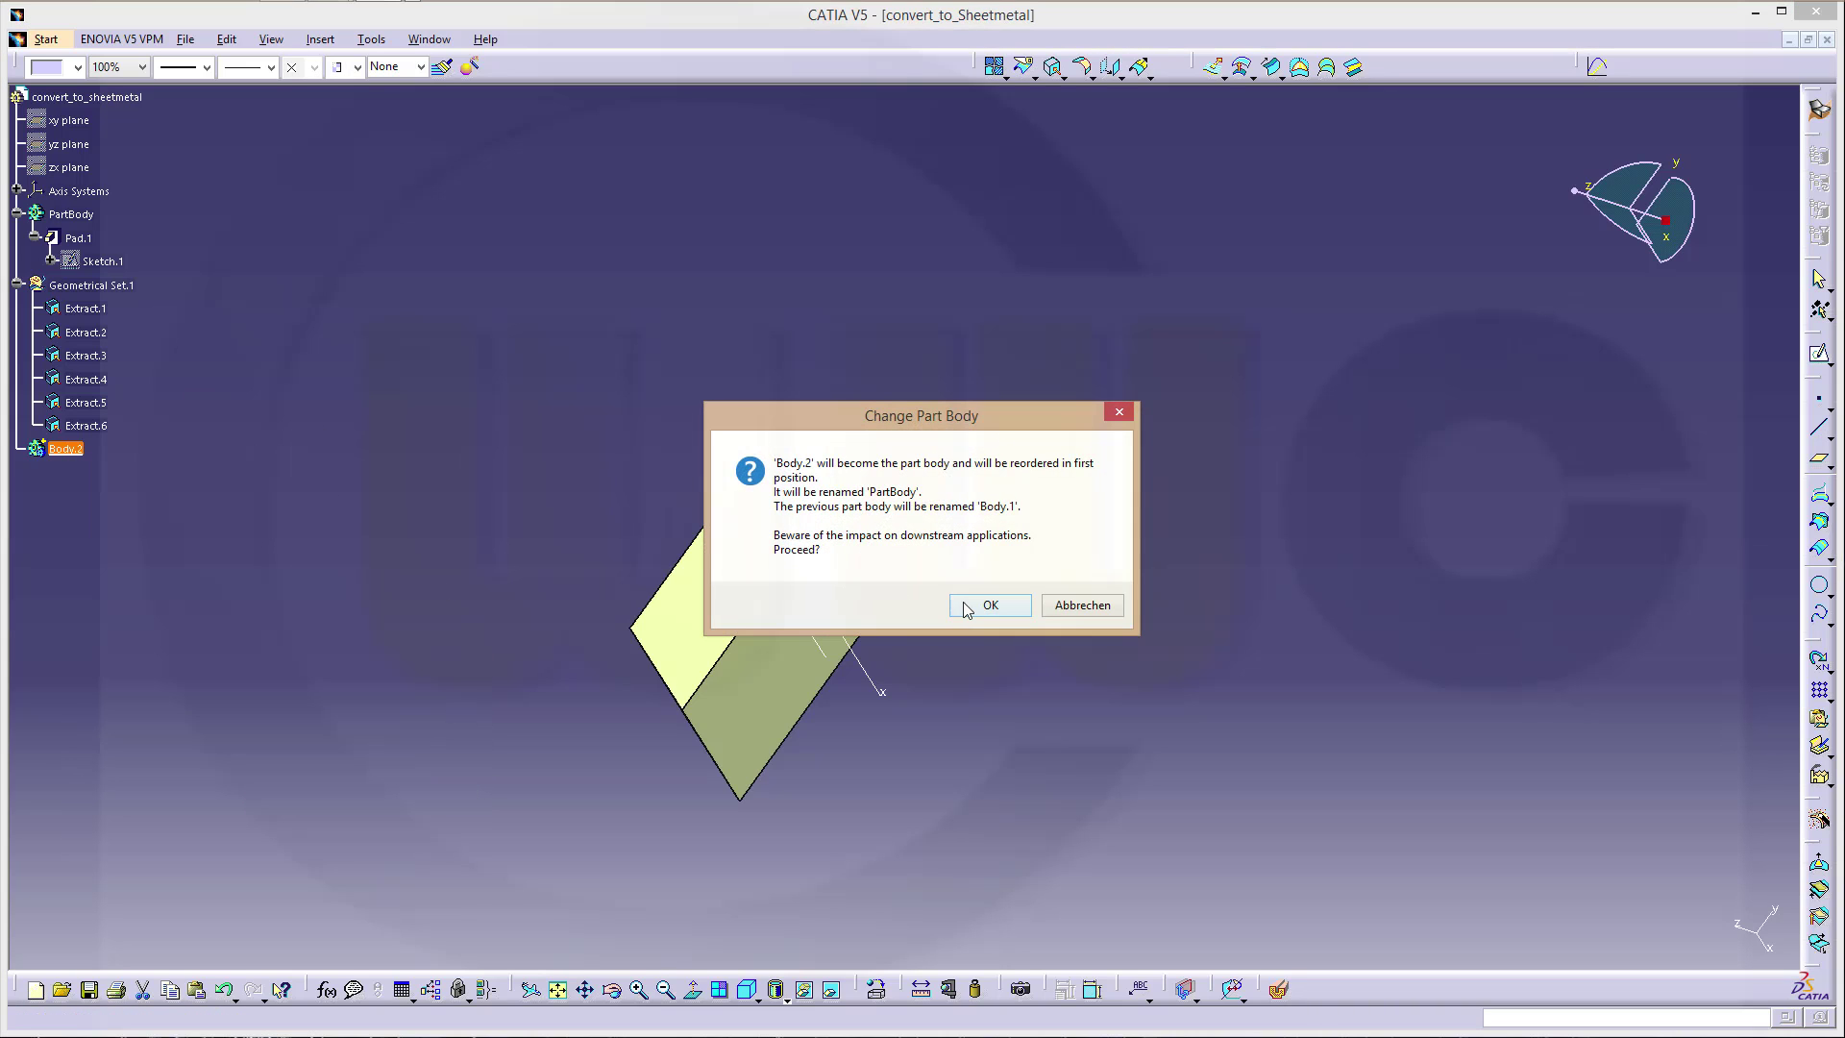
left_click(987, 605)
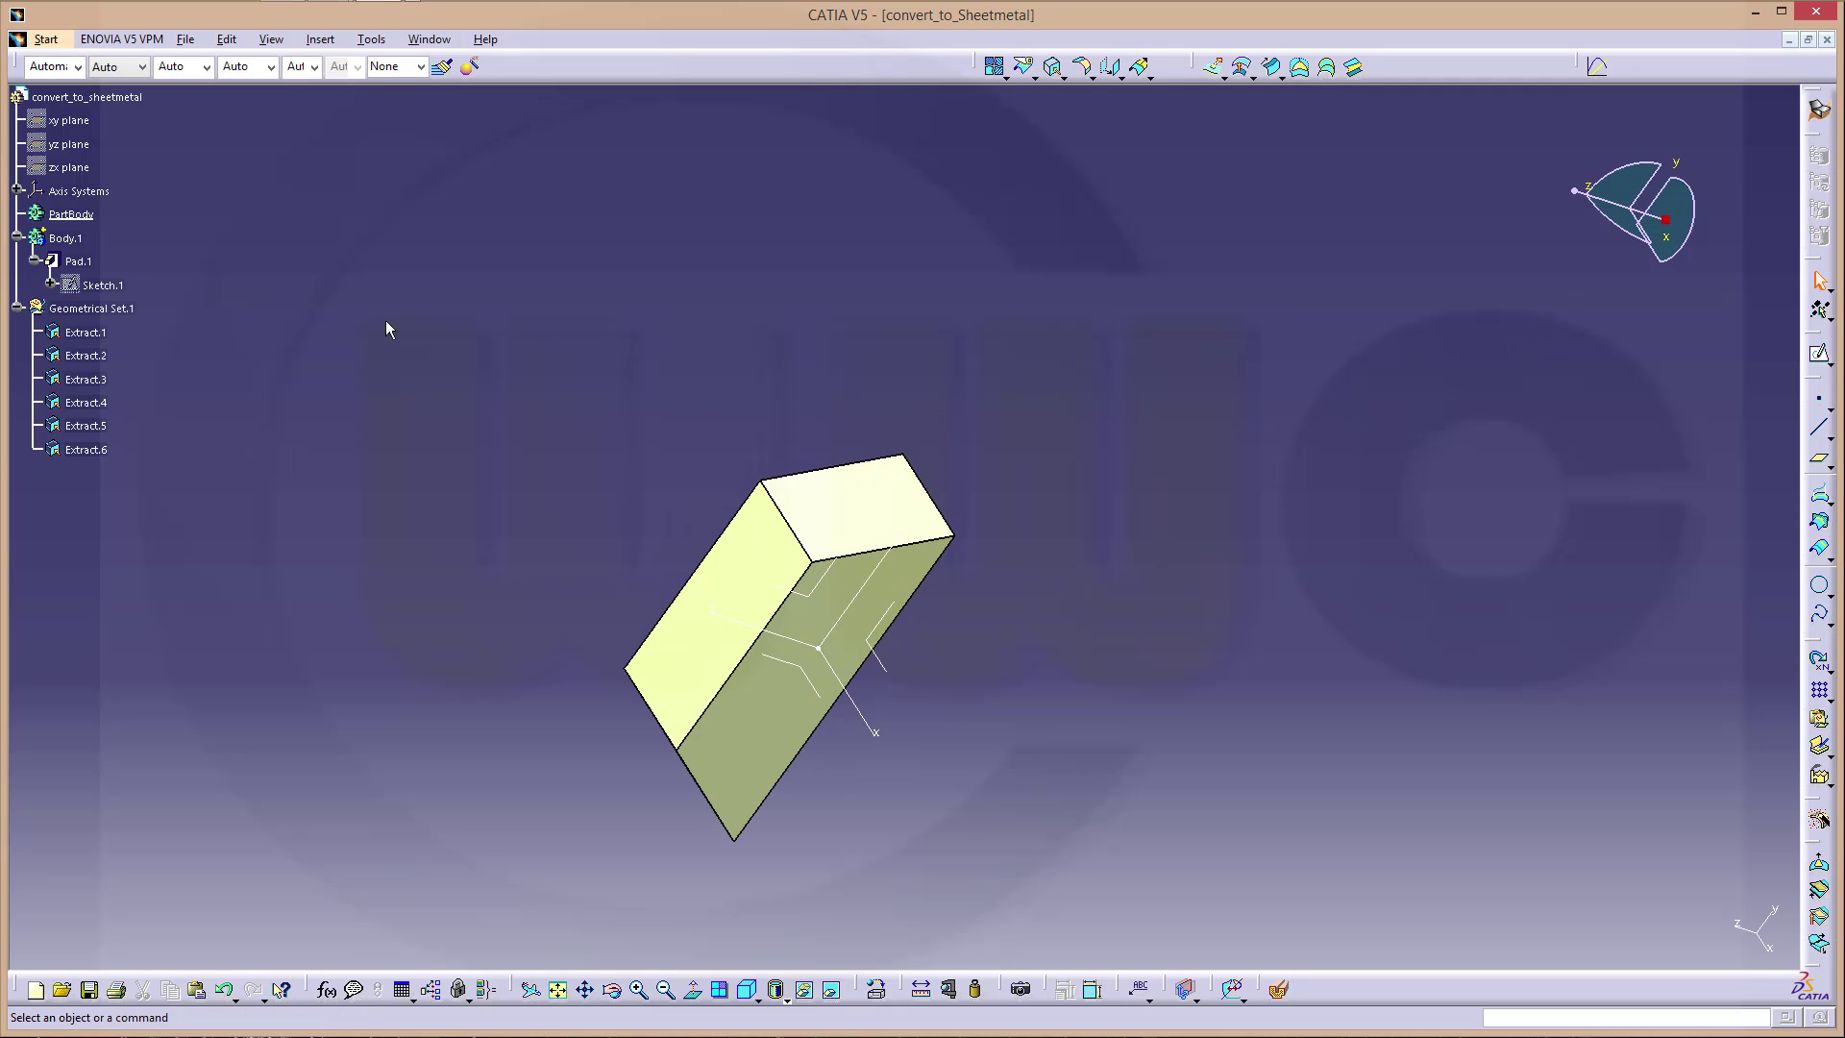
Step: Switch to Generative Sheetmetal Design and hide the original solid Body.1
left_click(1821, 111)
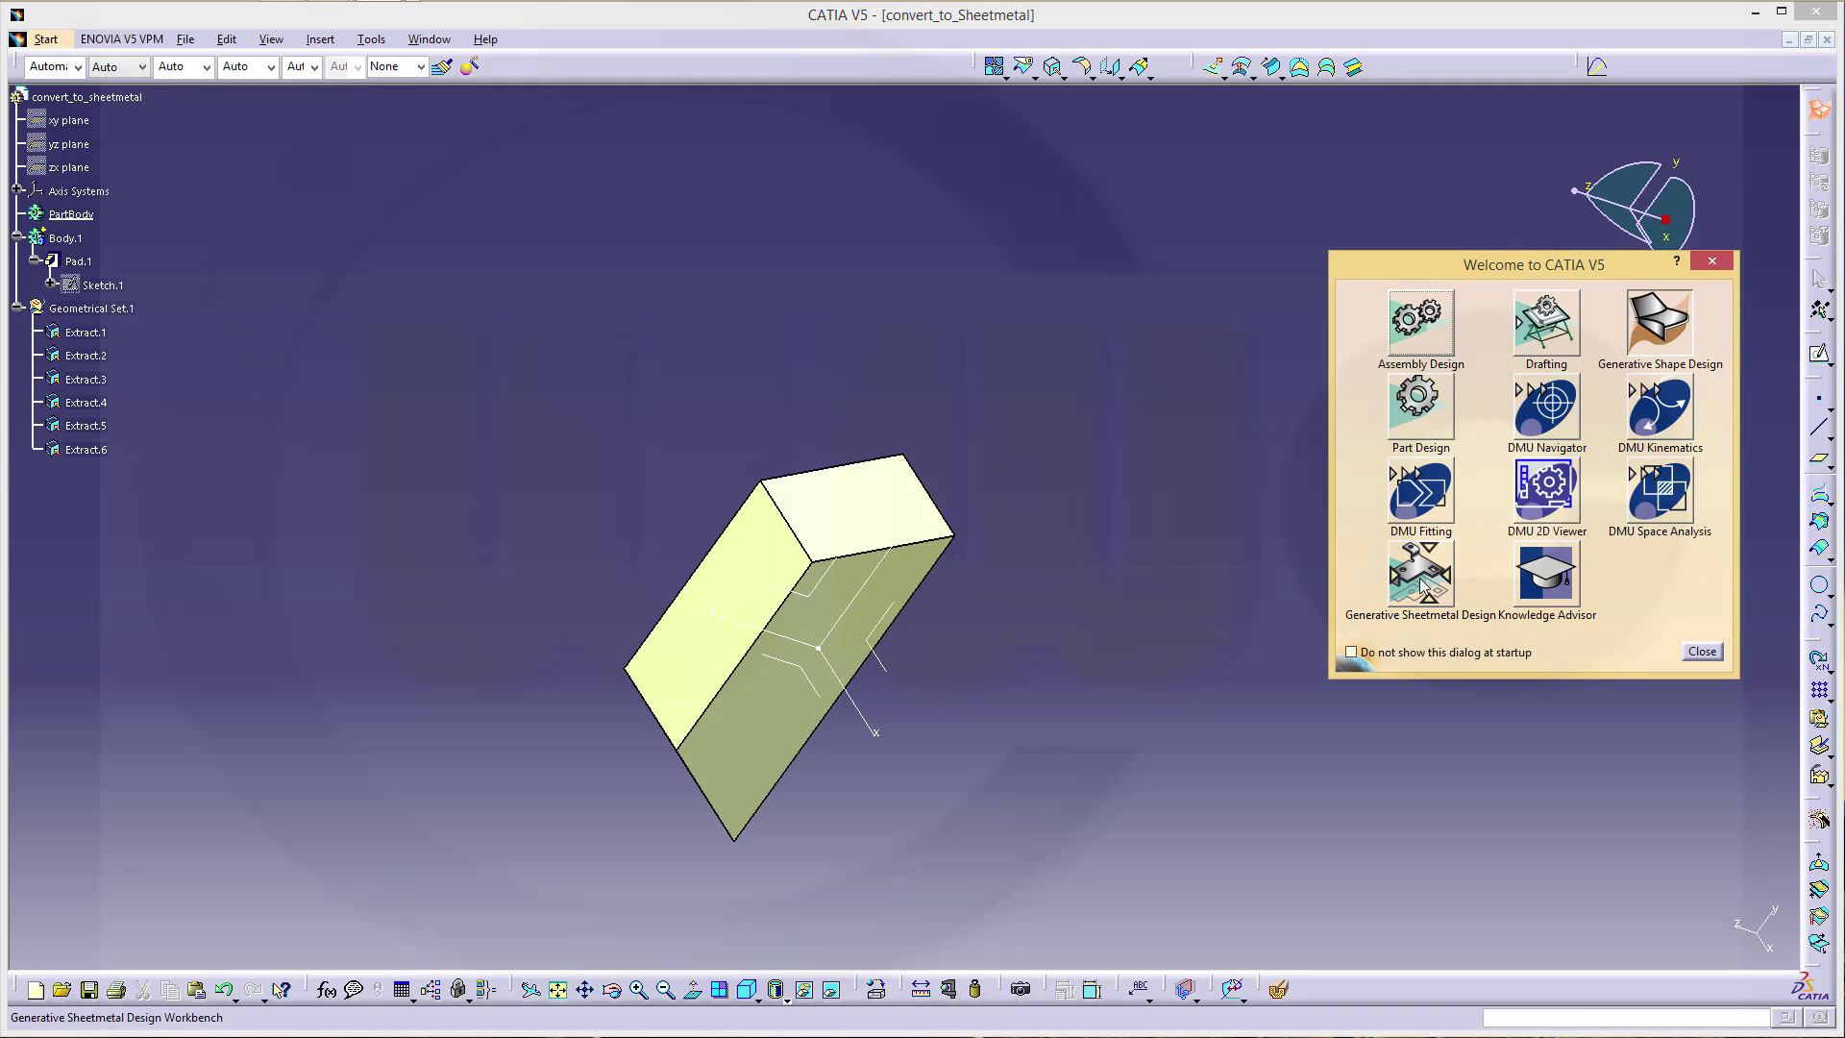
left_click(1420, 580)
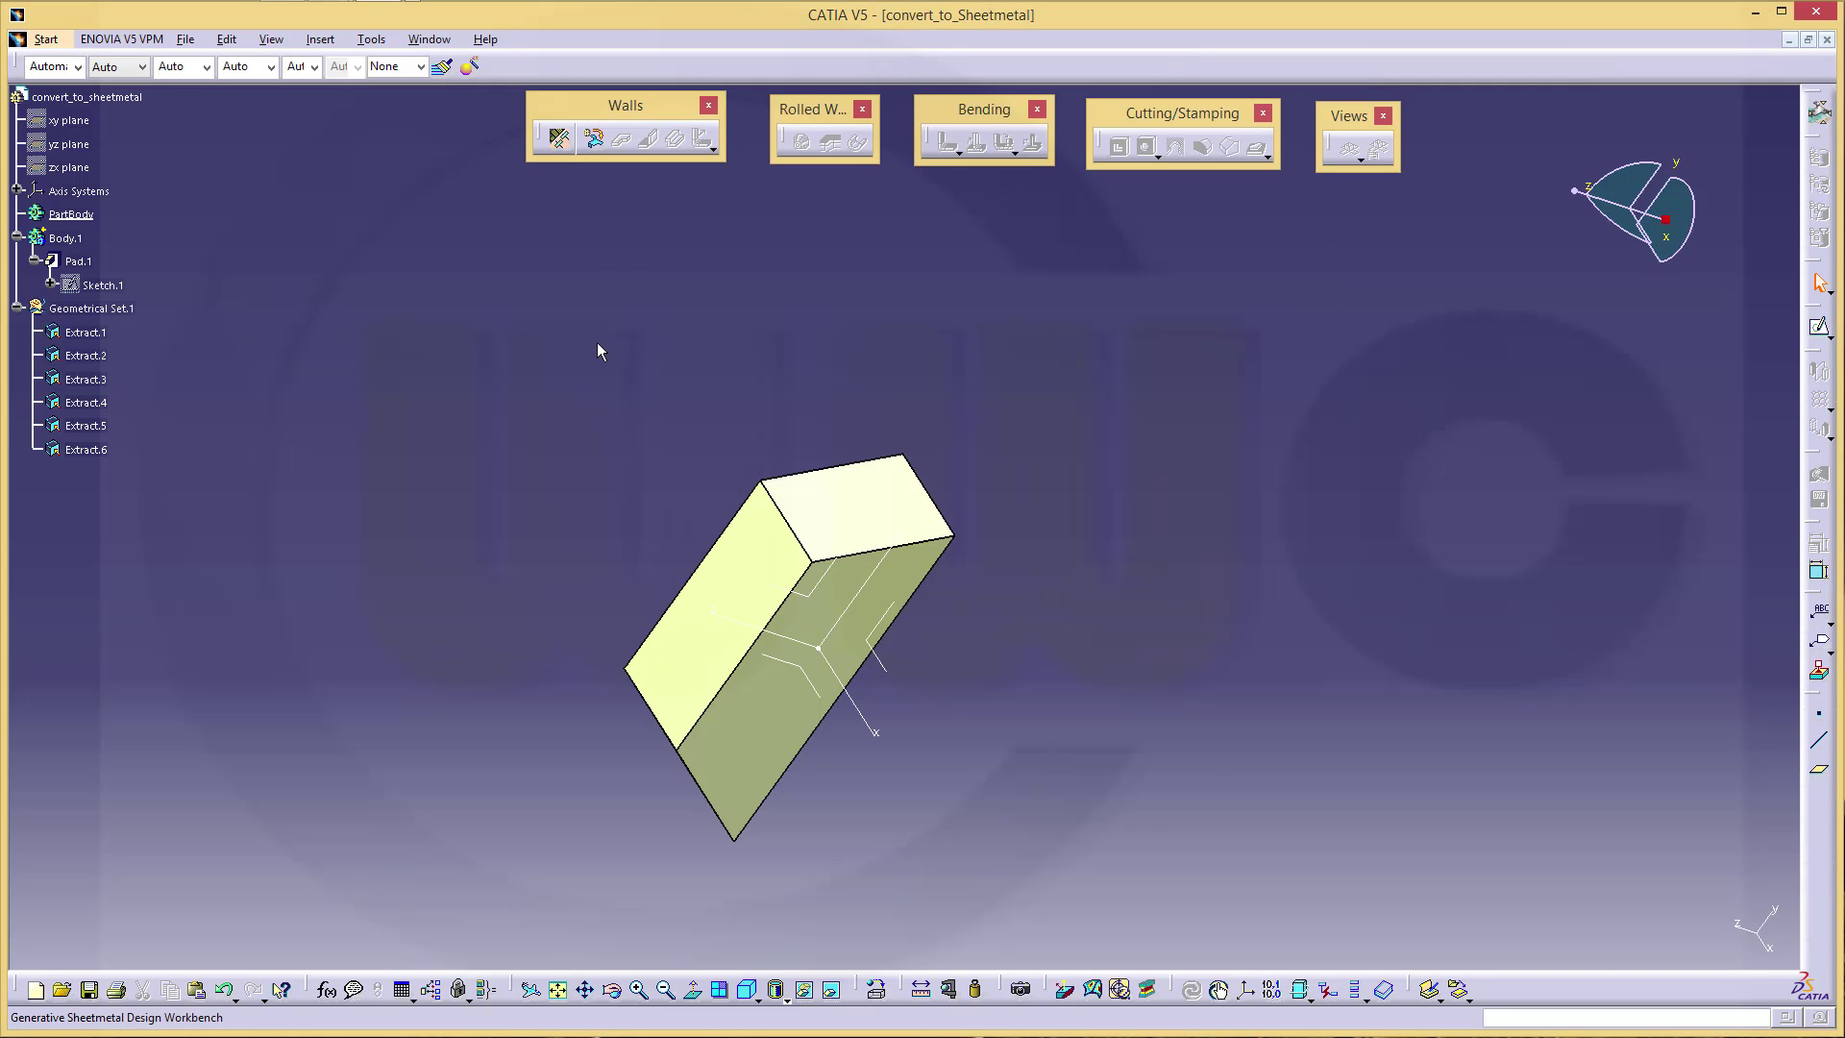
middle_click_drag(596, 351, 685, 295)
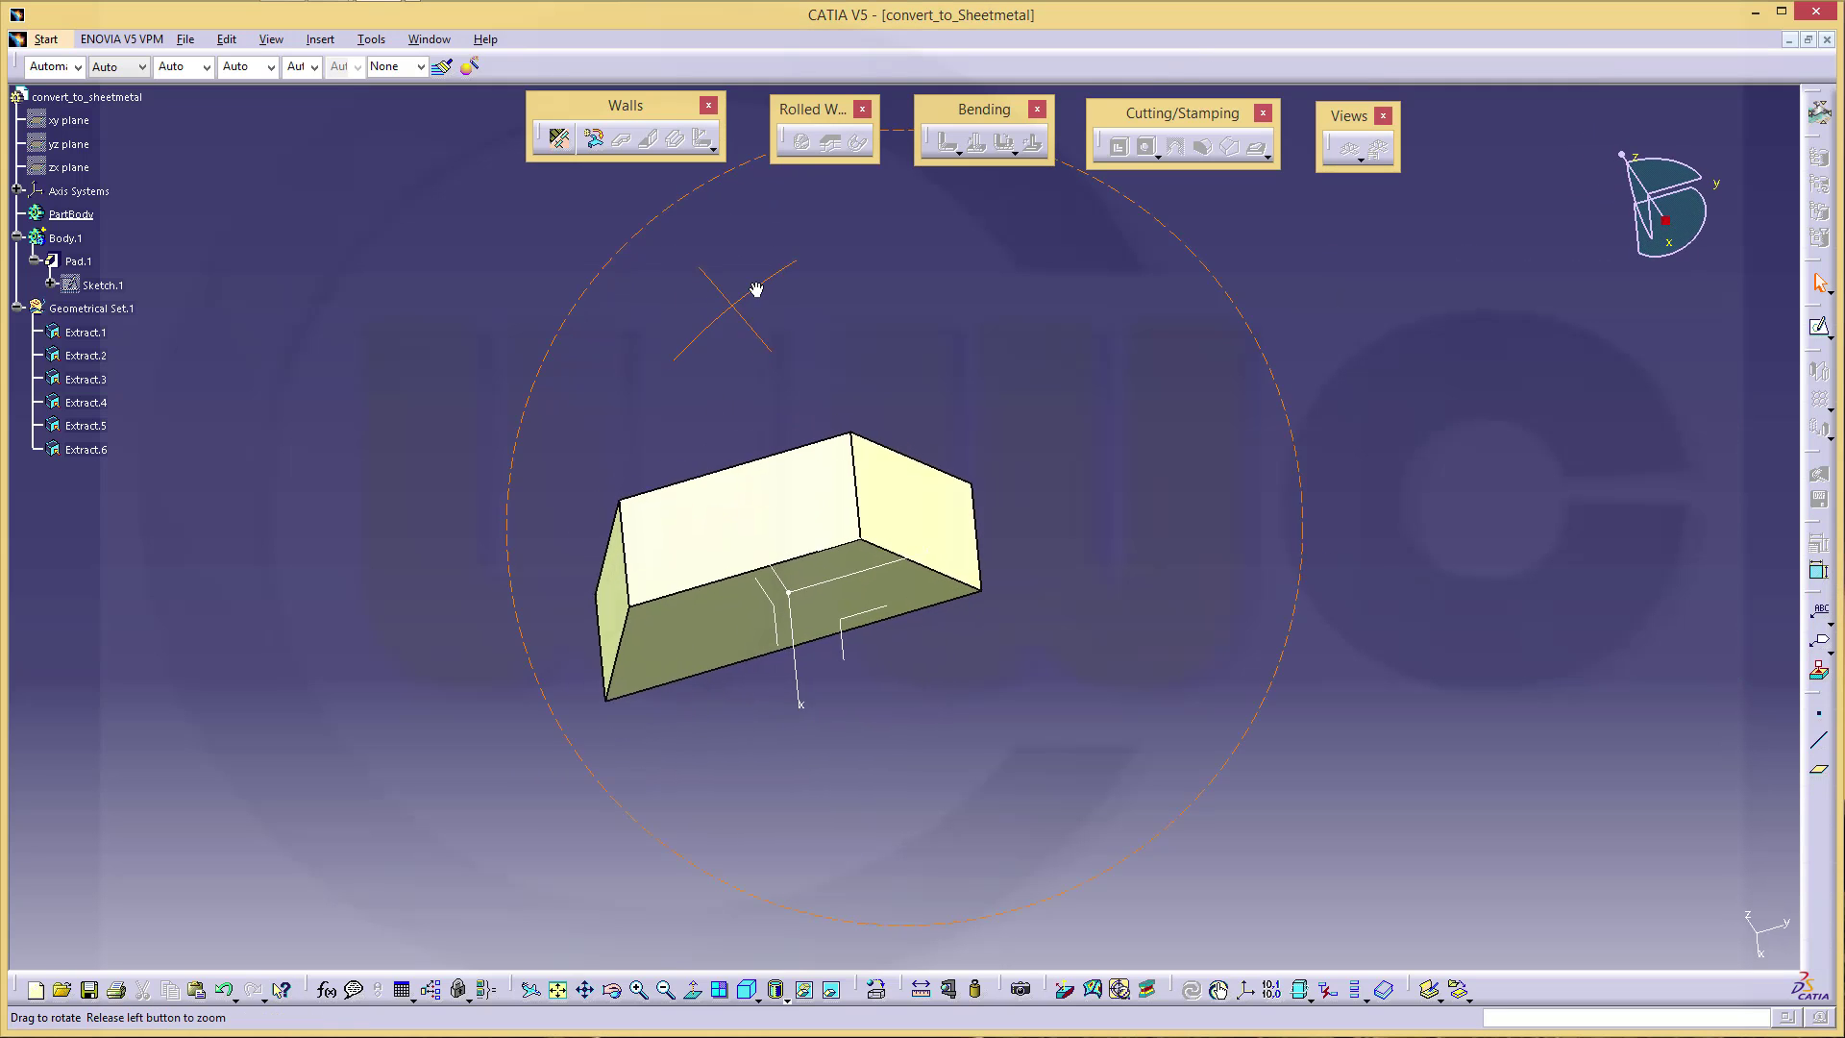
middle_click_drag(762, 281, 947, 247)
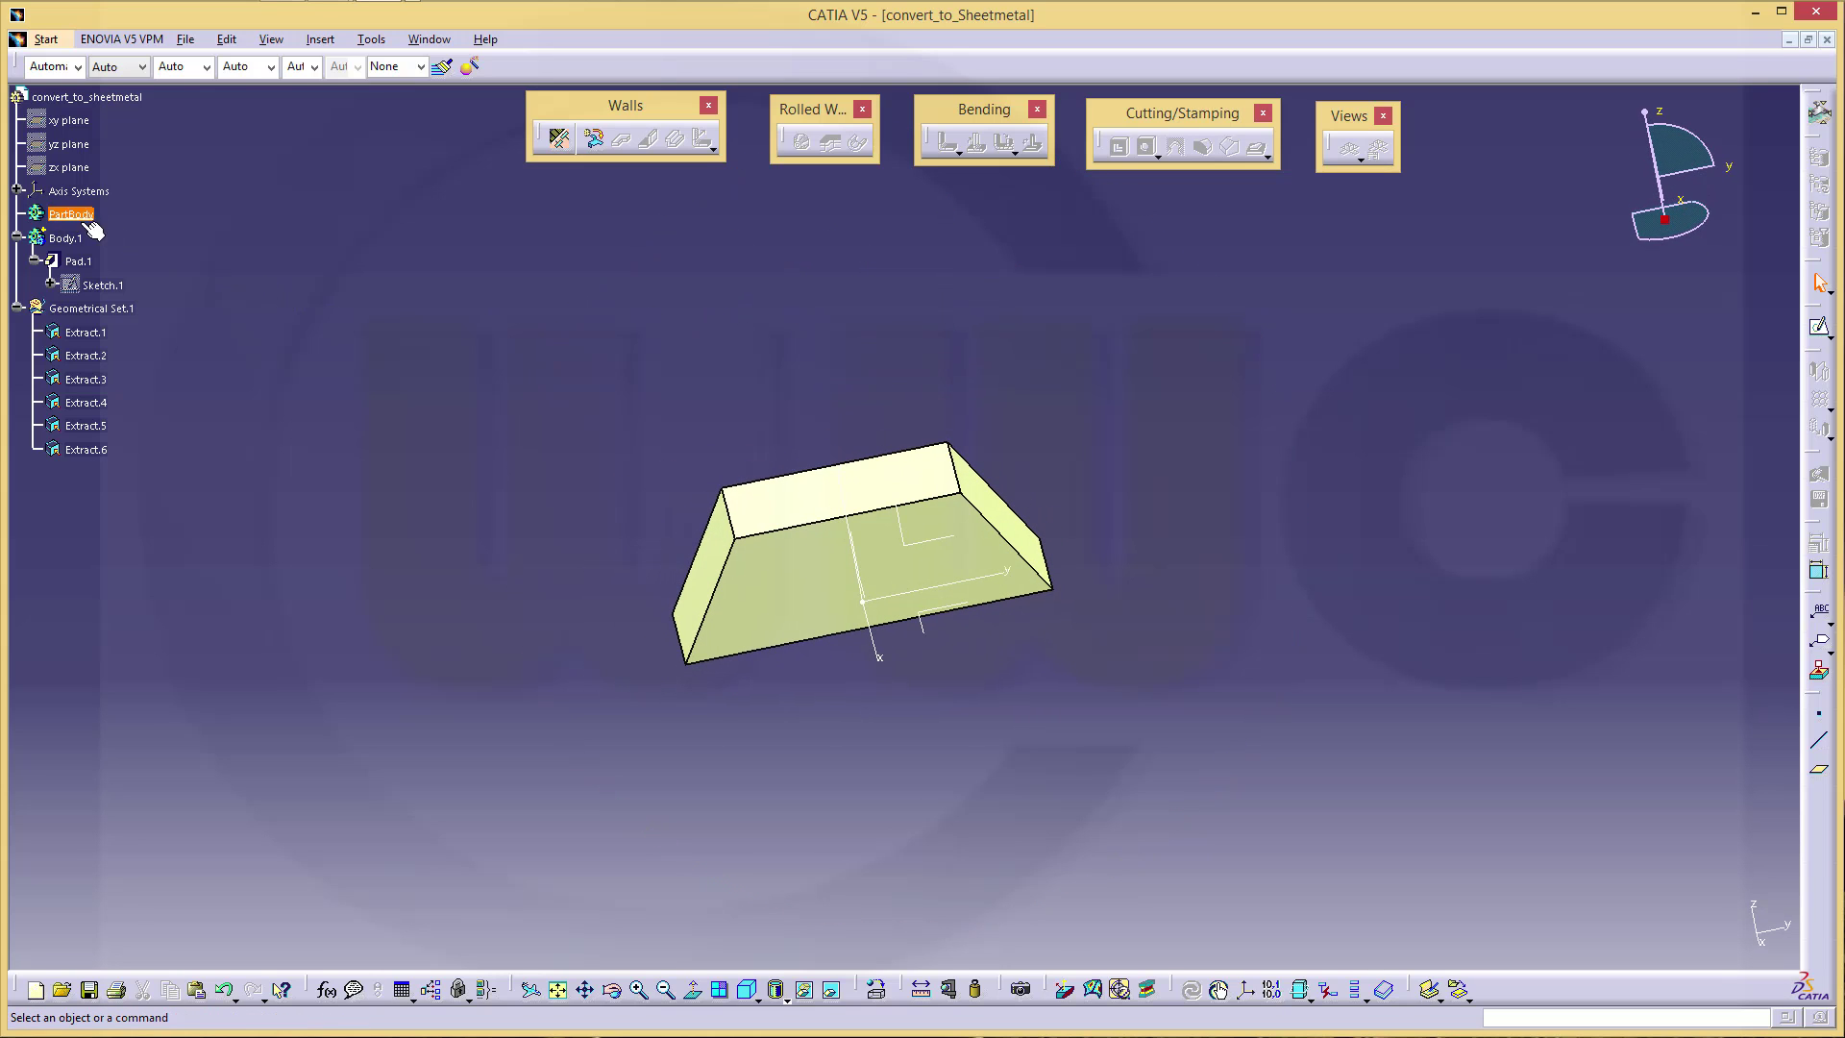
right_click(66, 244)
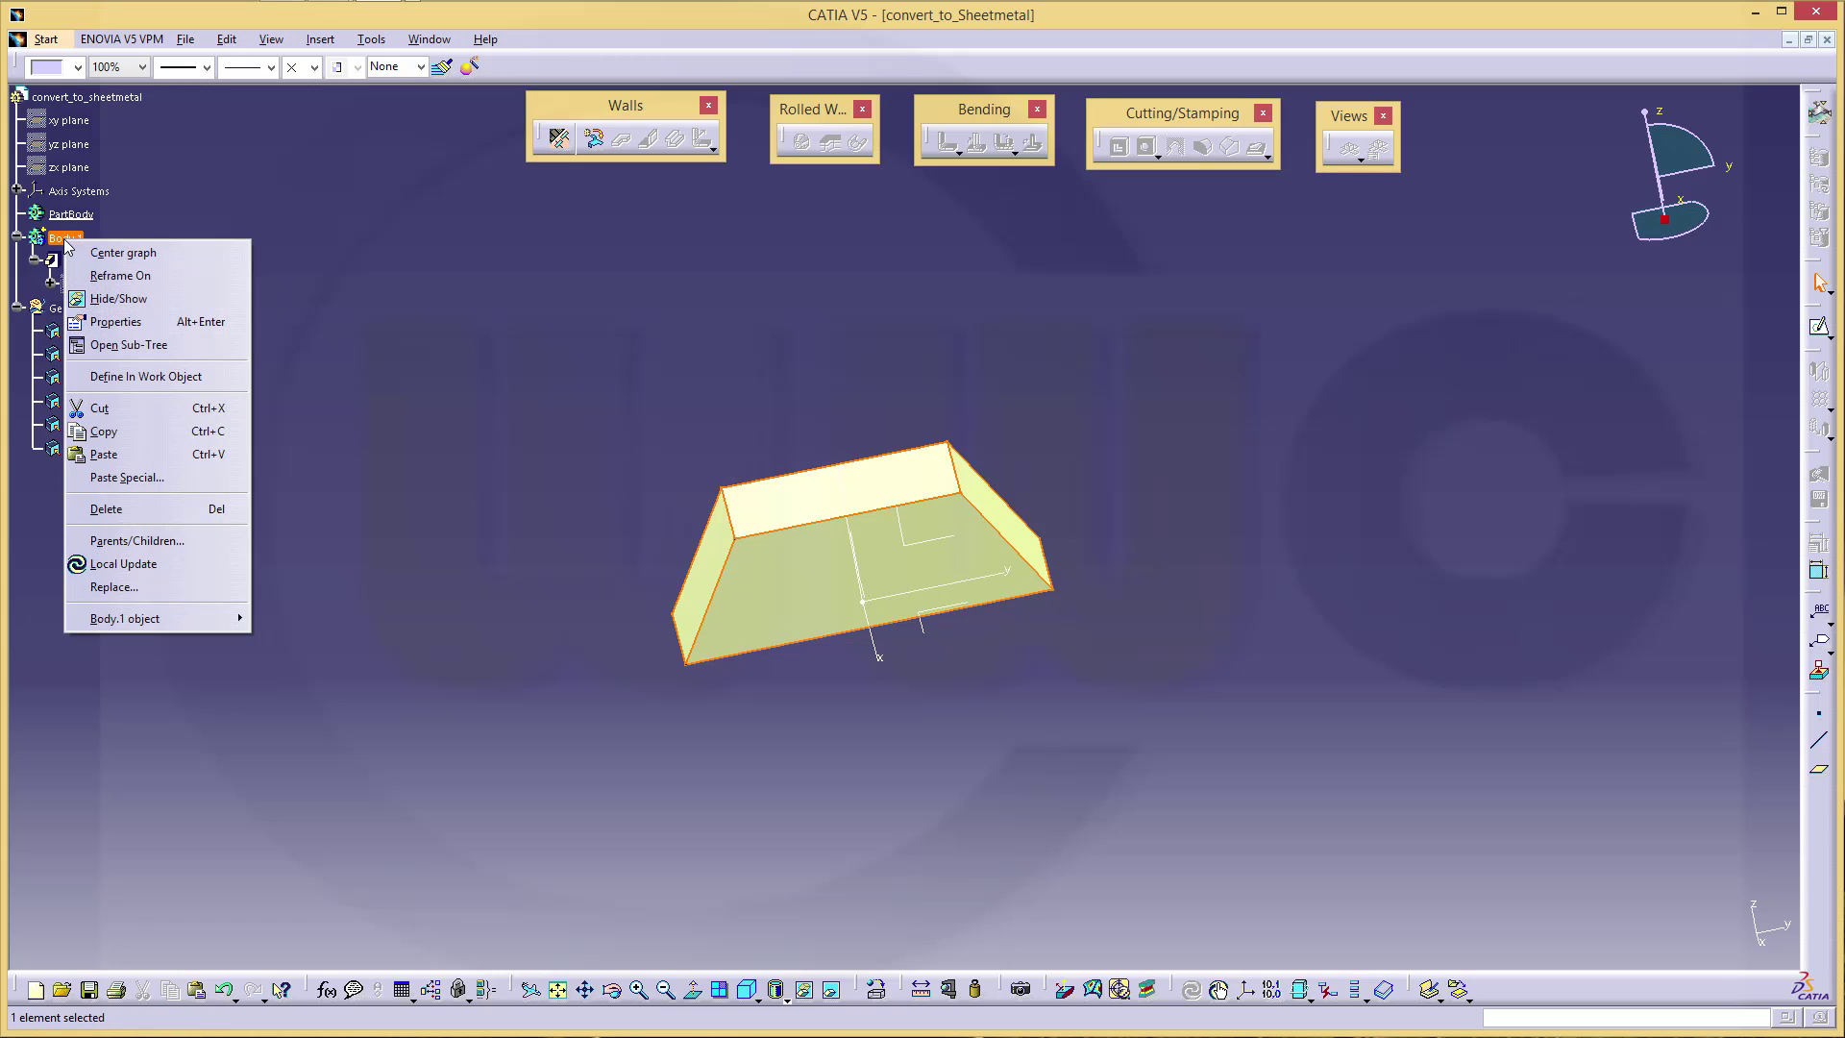
left_click(123, 300)
Step: Create sheet metal parameters with 1mm thickness and 2mm default bend radius
middle_click_drag(723, 358, 625, 247)
left_click(559, 142)
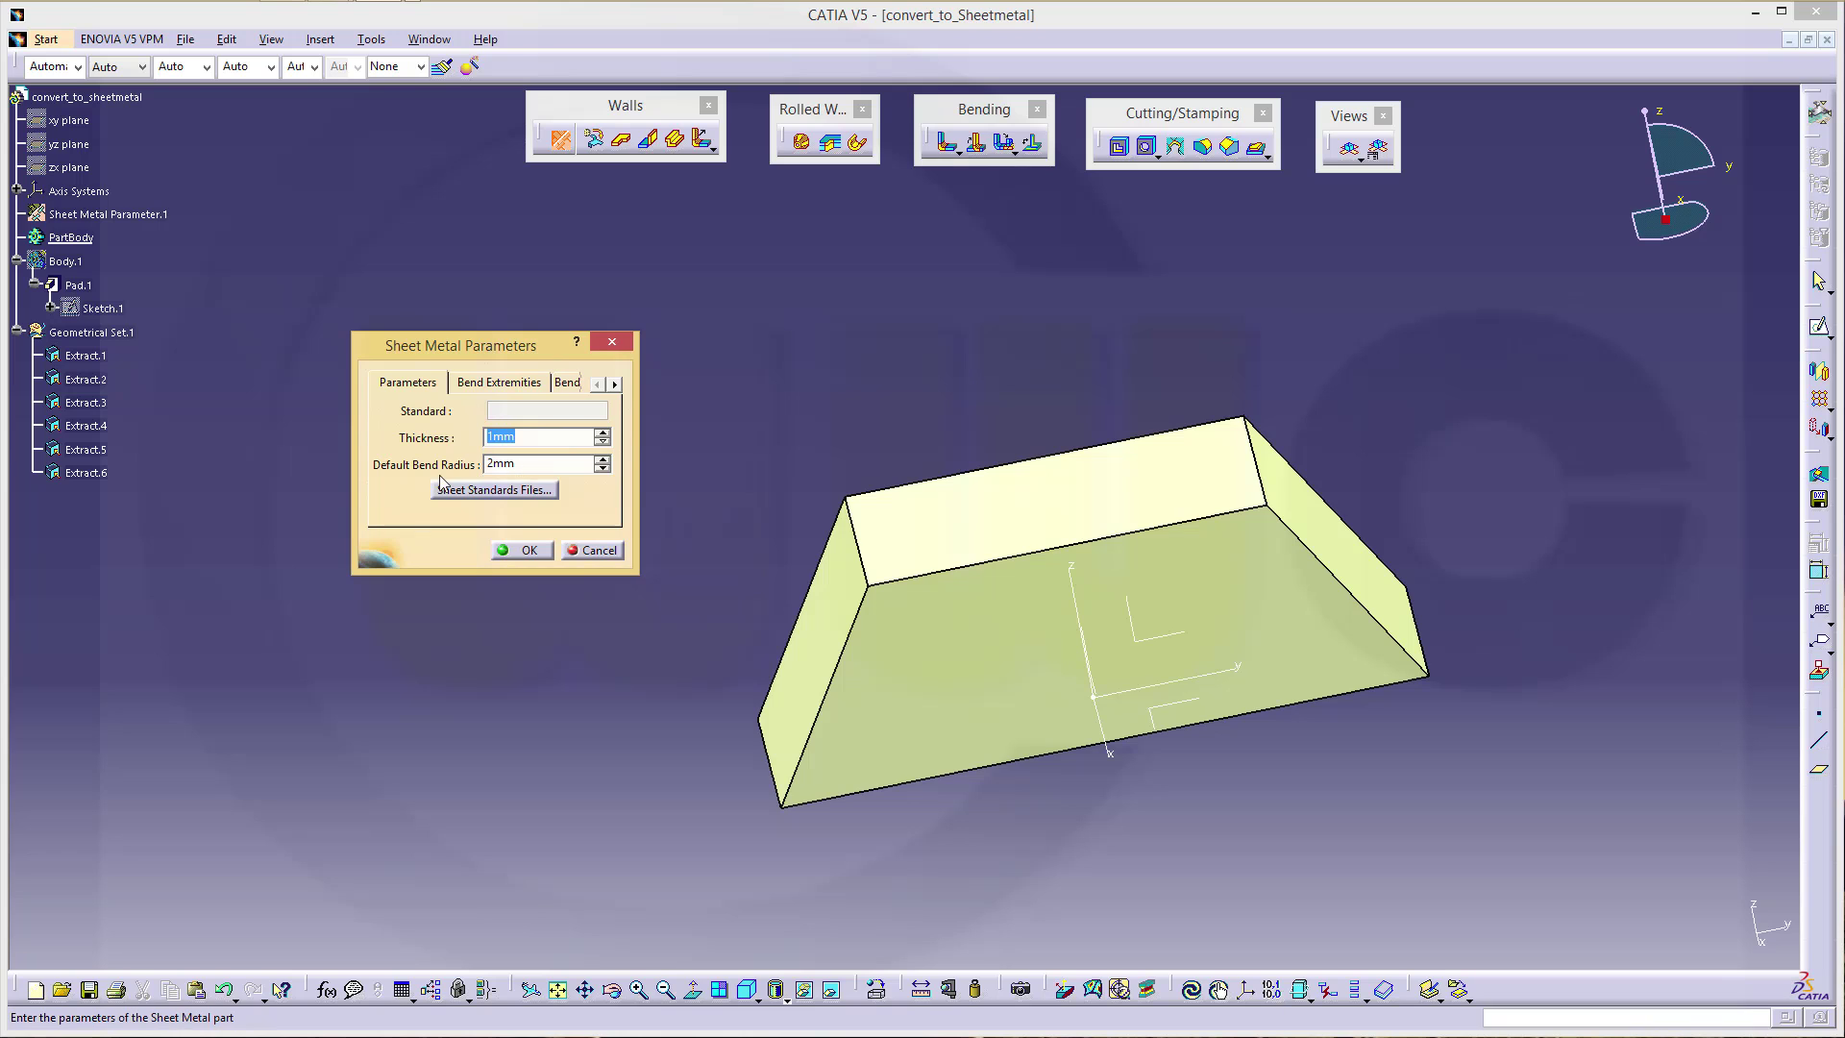
left_click(520, 551)
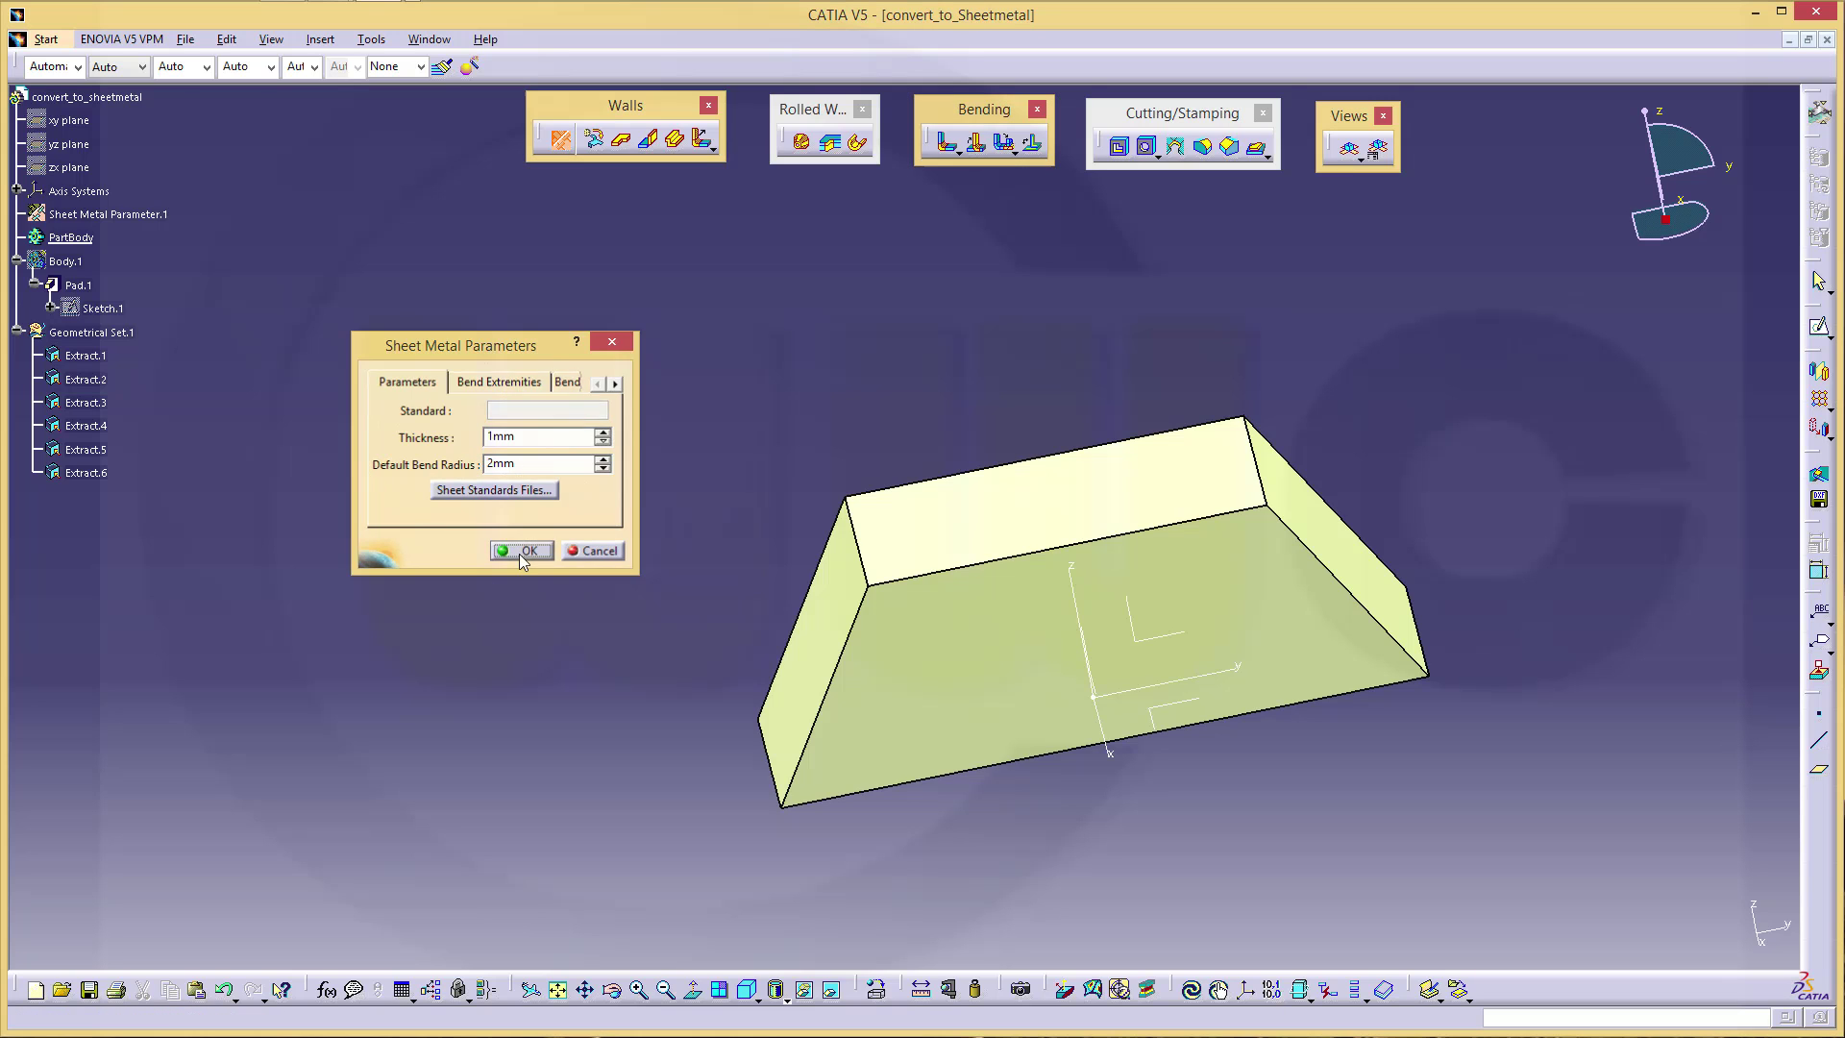
Step: Create the base wall from Extract.1 with its material side flipped downward
middle_click_drag(709, 515, 820, 347)
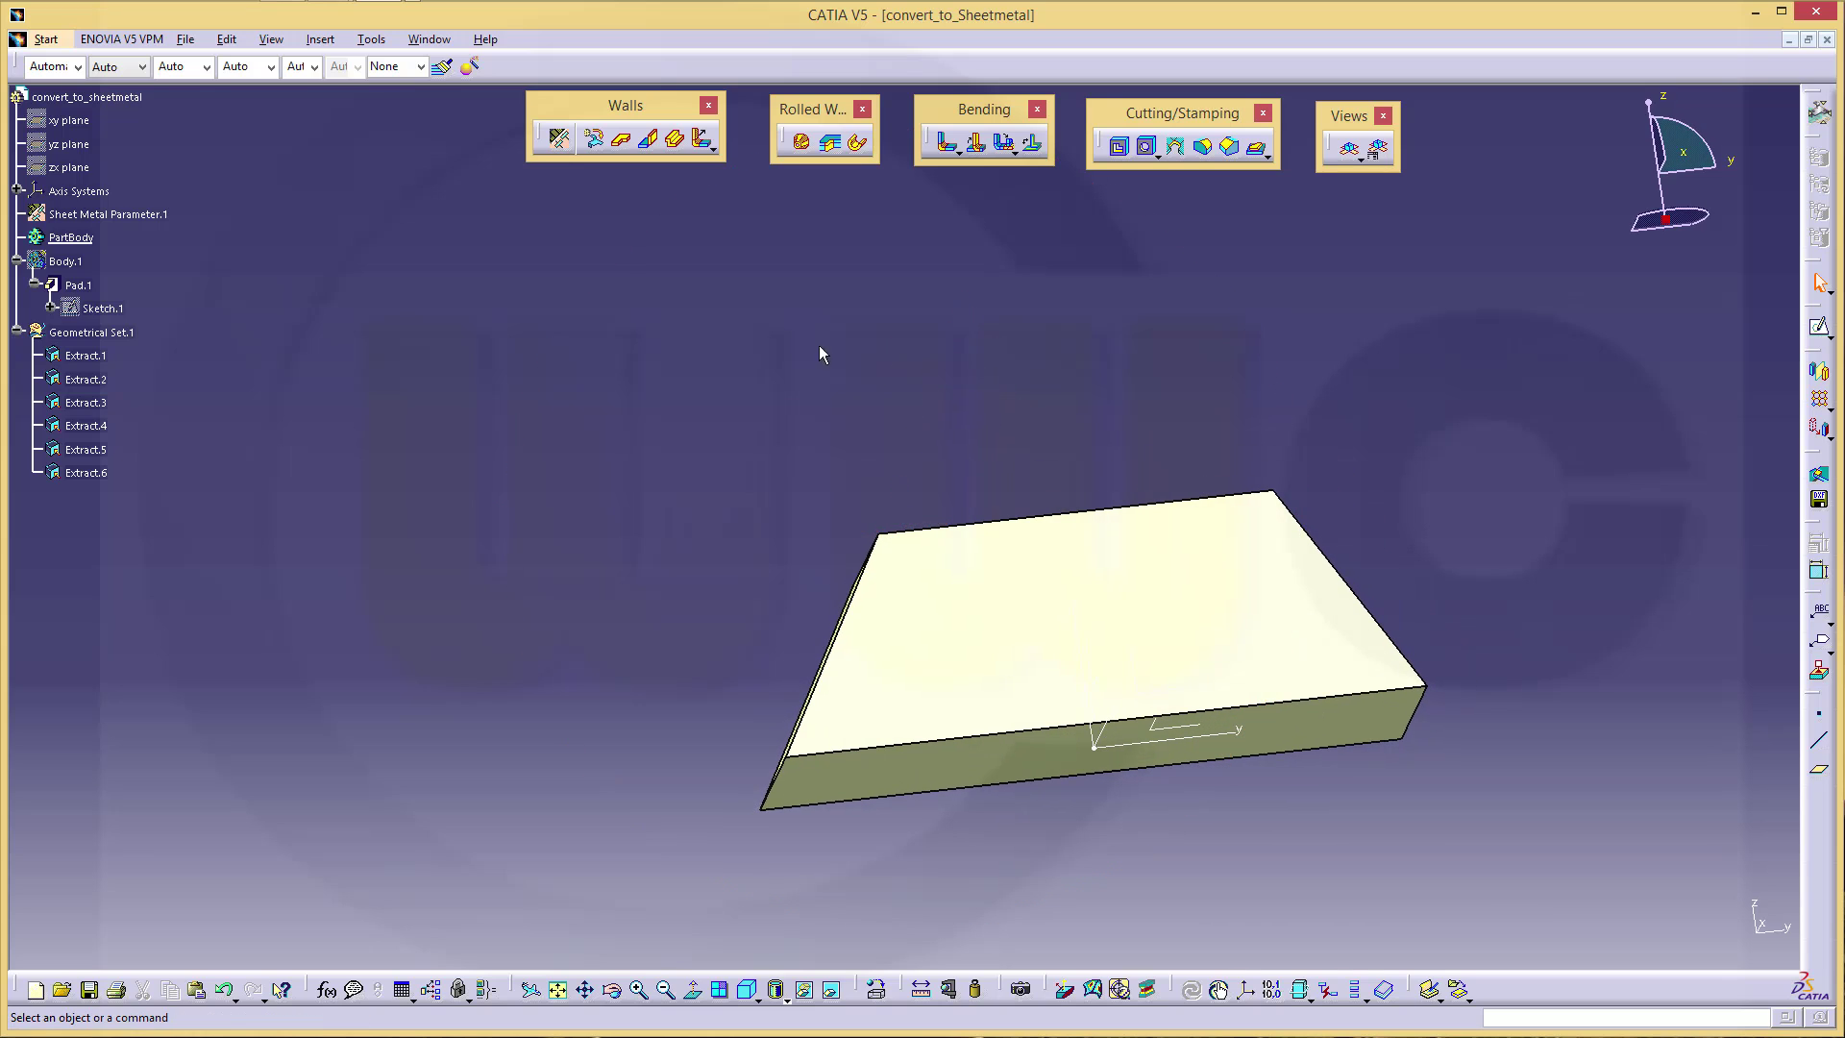
left_click(622, 142)
left_click(913, 768)
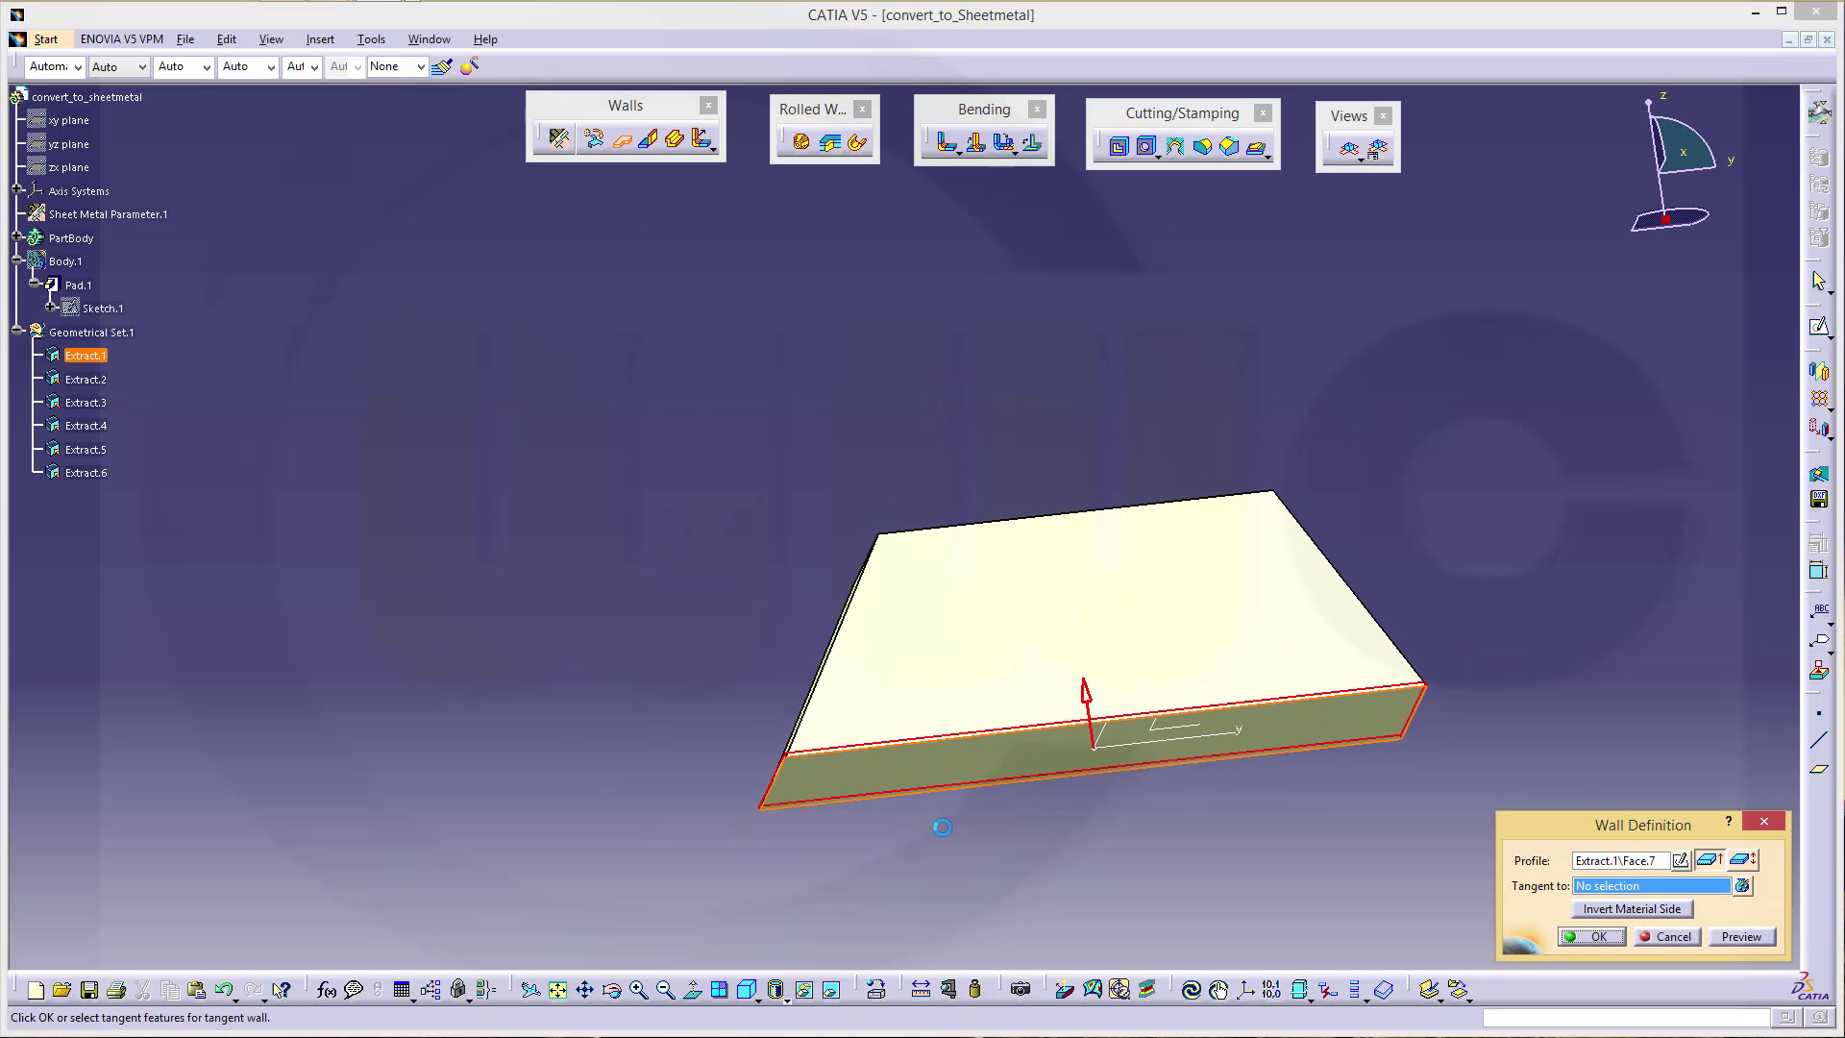
middle_click_drag(907, 463, 1066, 423)
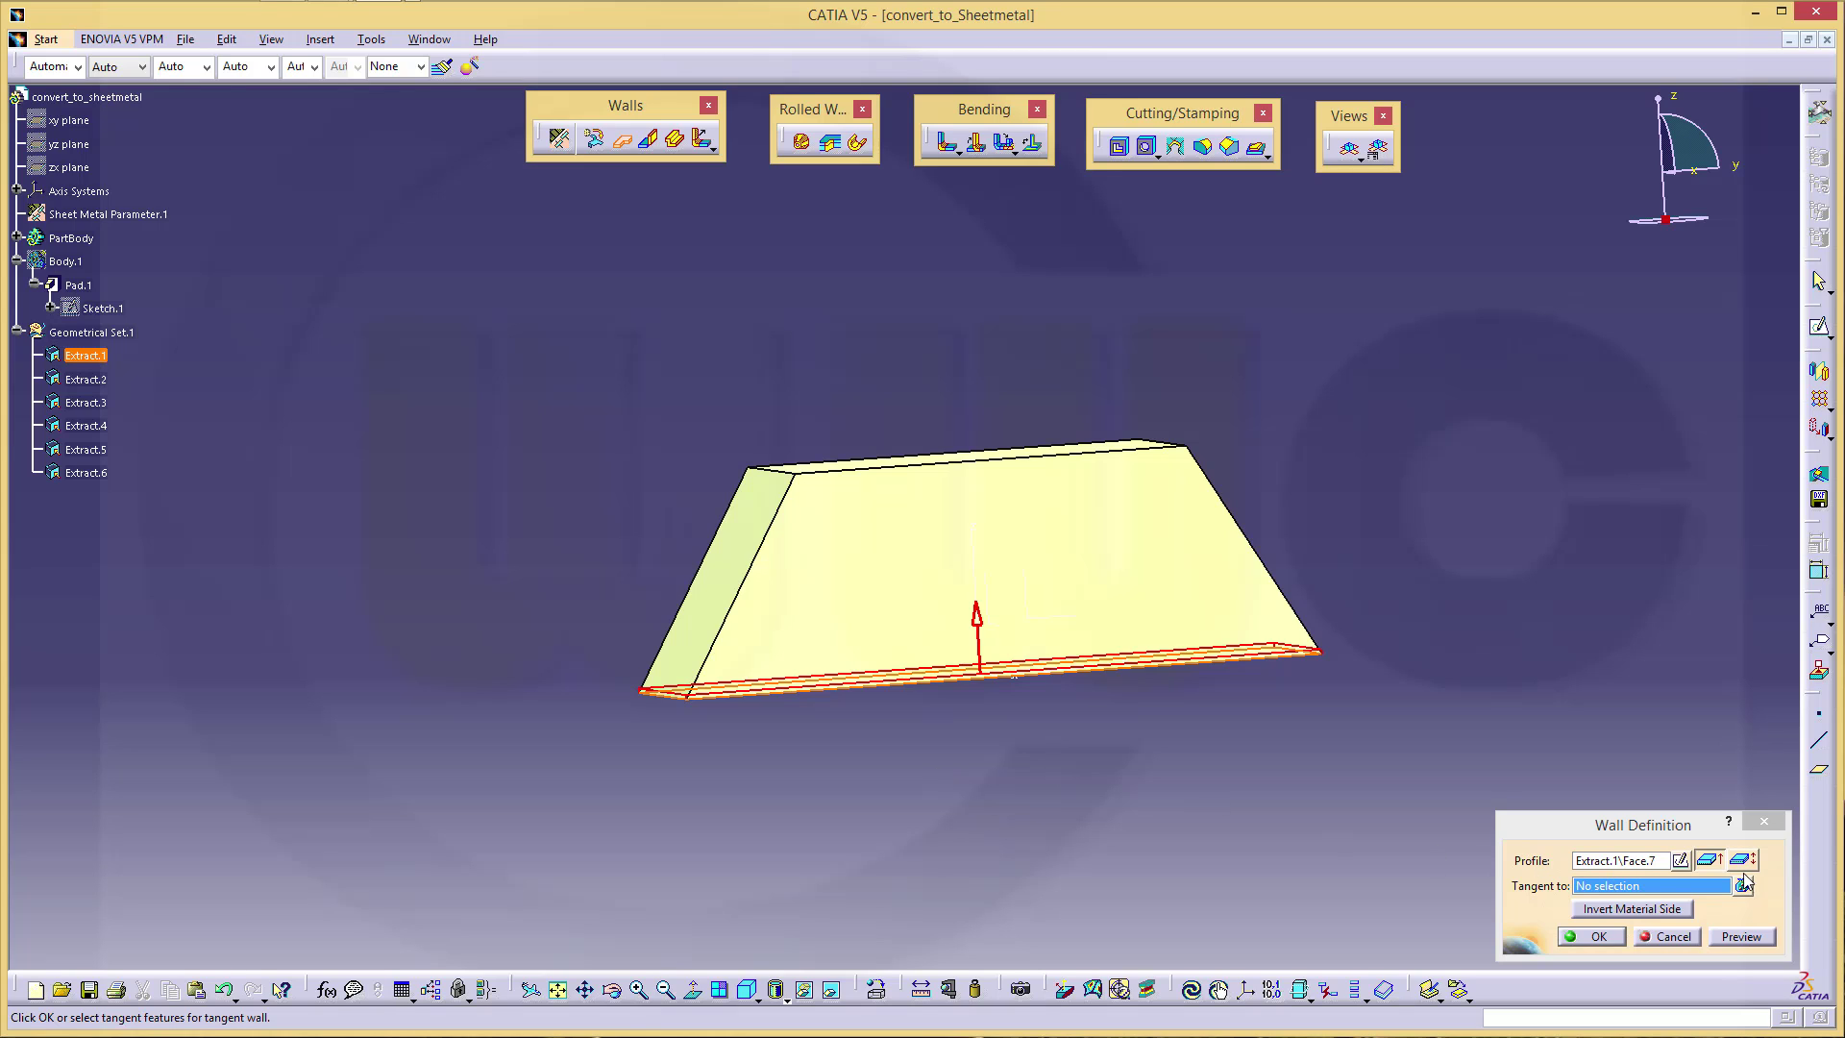
left_click(1640, 909)
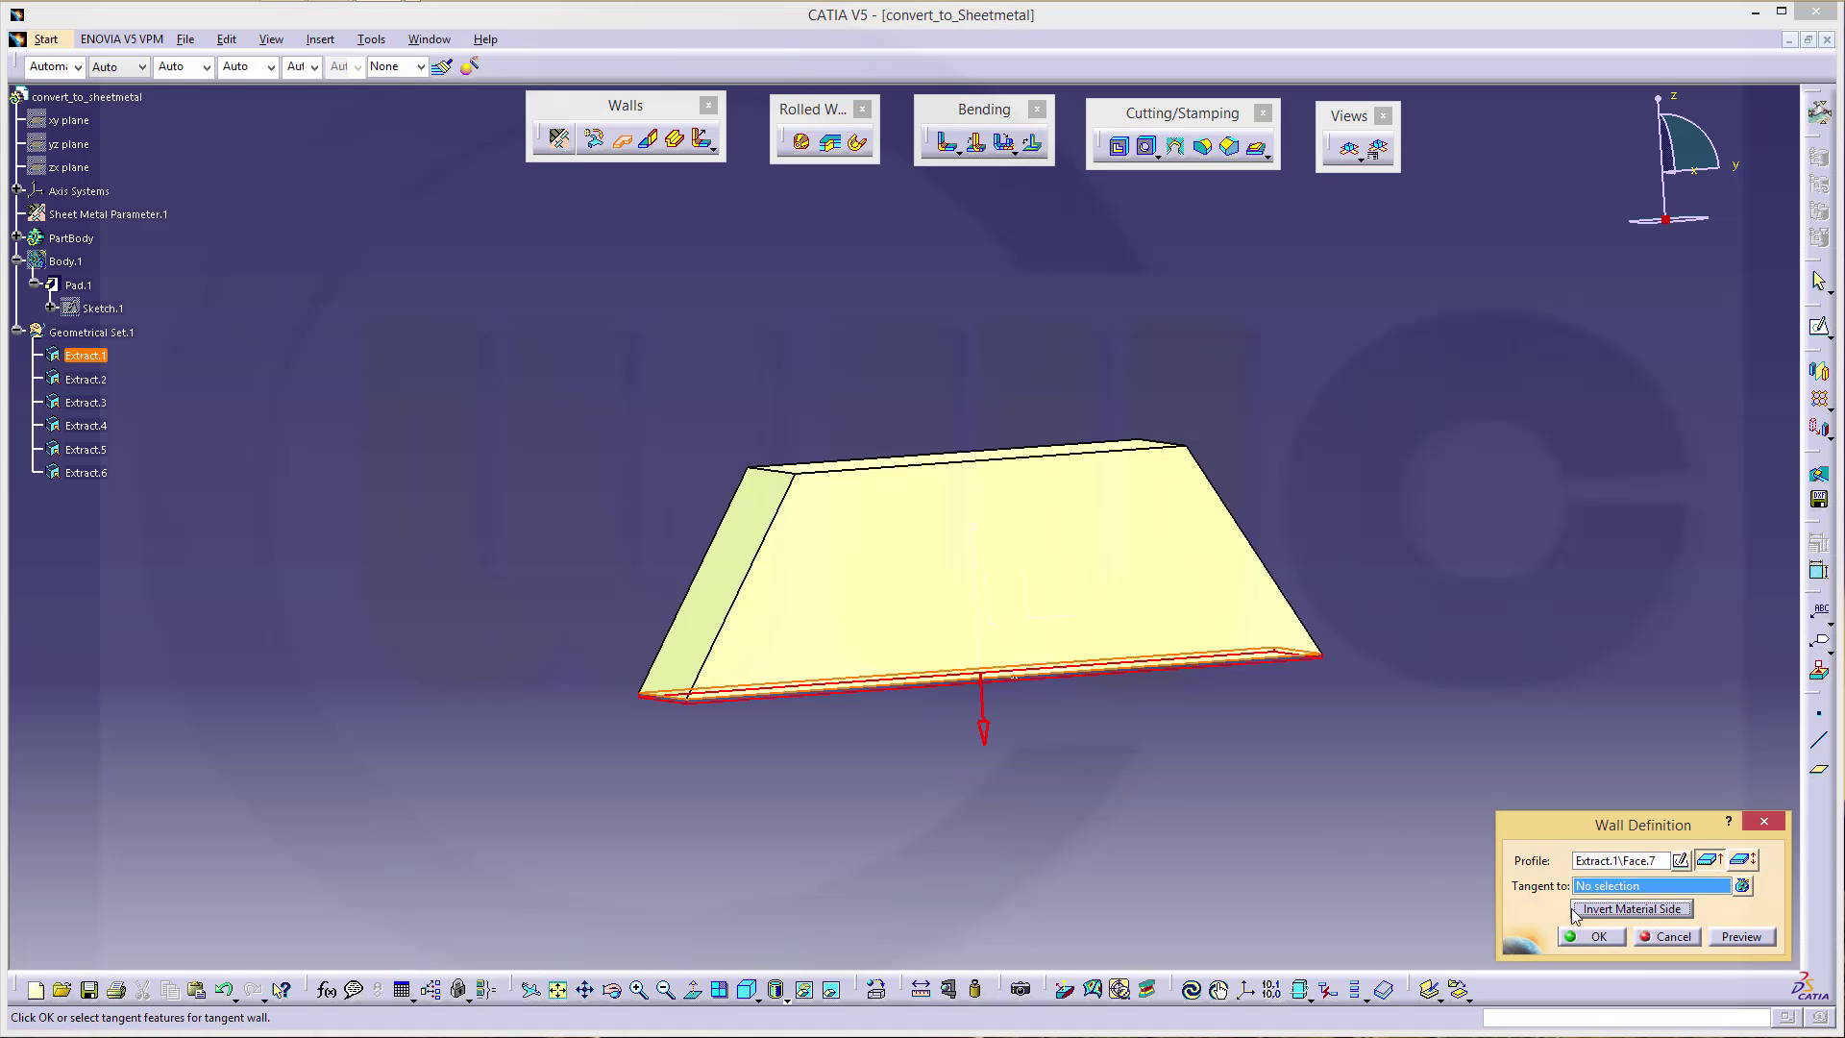
left_click(1598, 937)
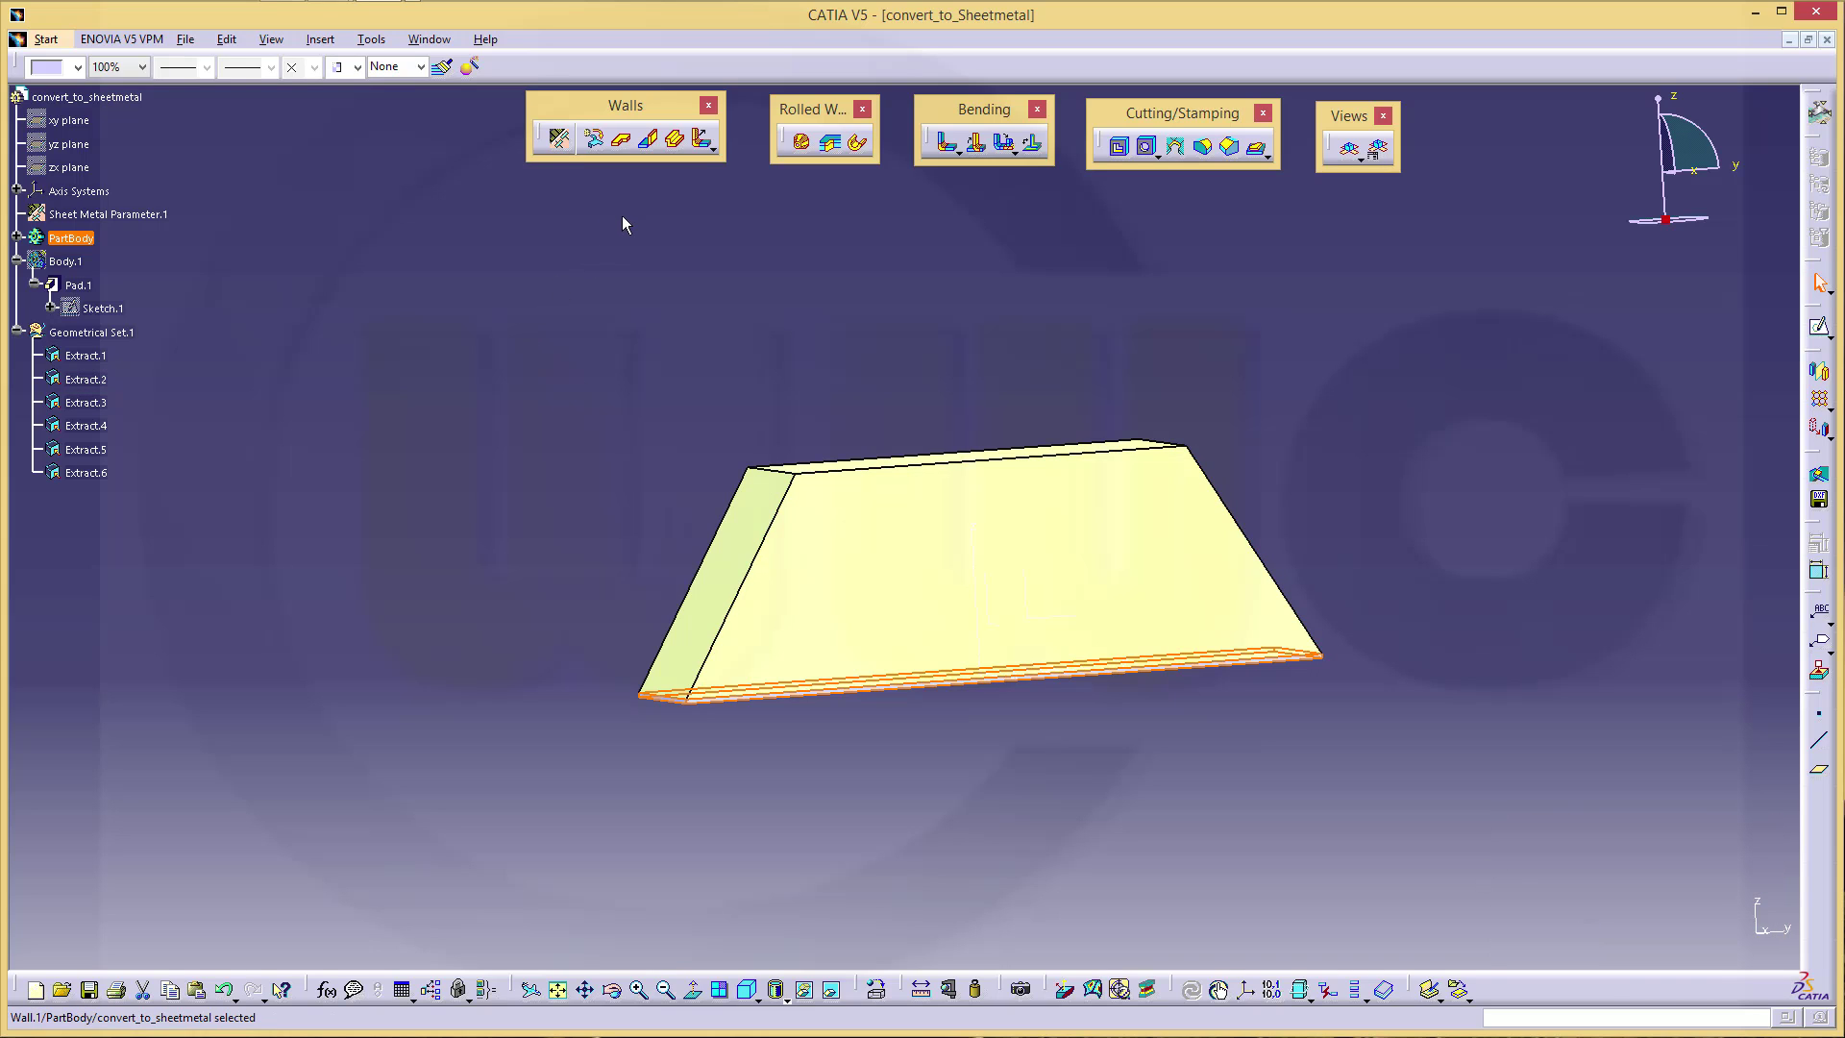
Step: Create a second wall from the Extract.2 end face, inverting the material side
left_click(621, 141)
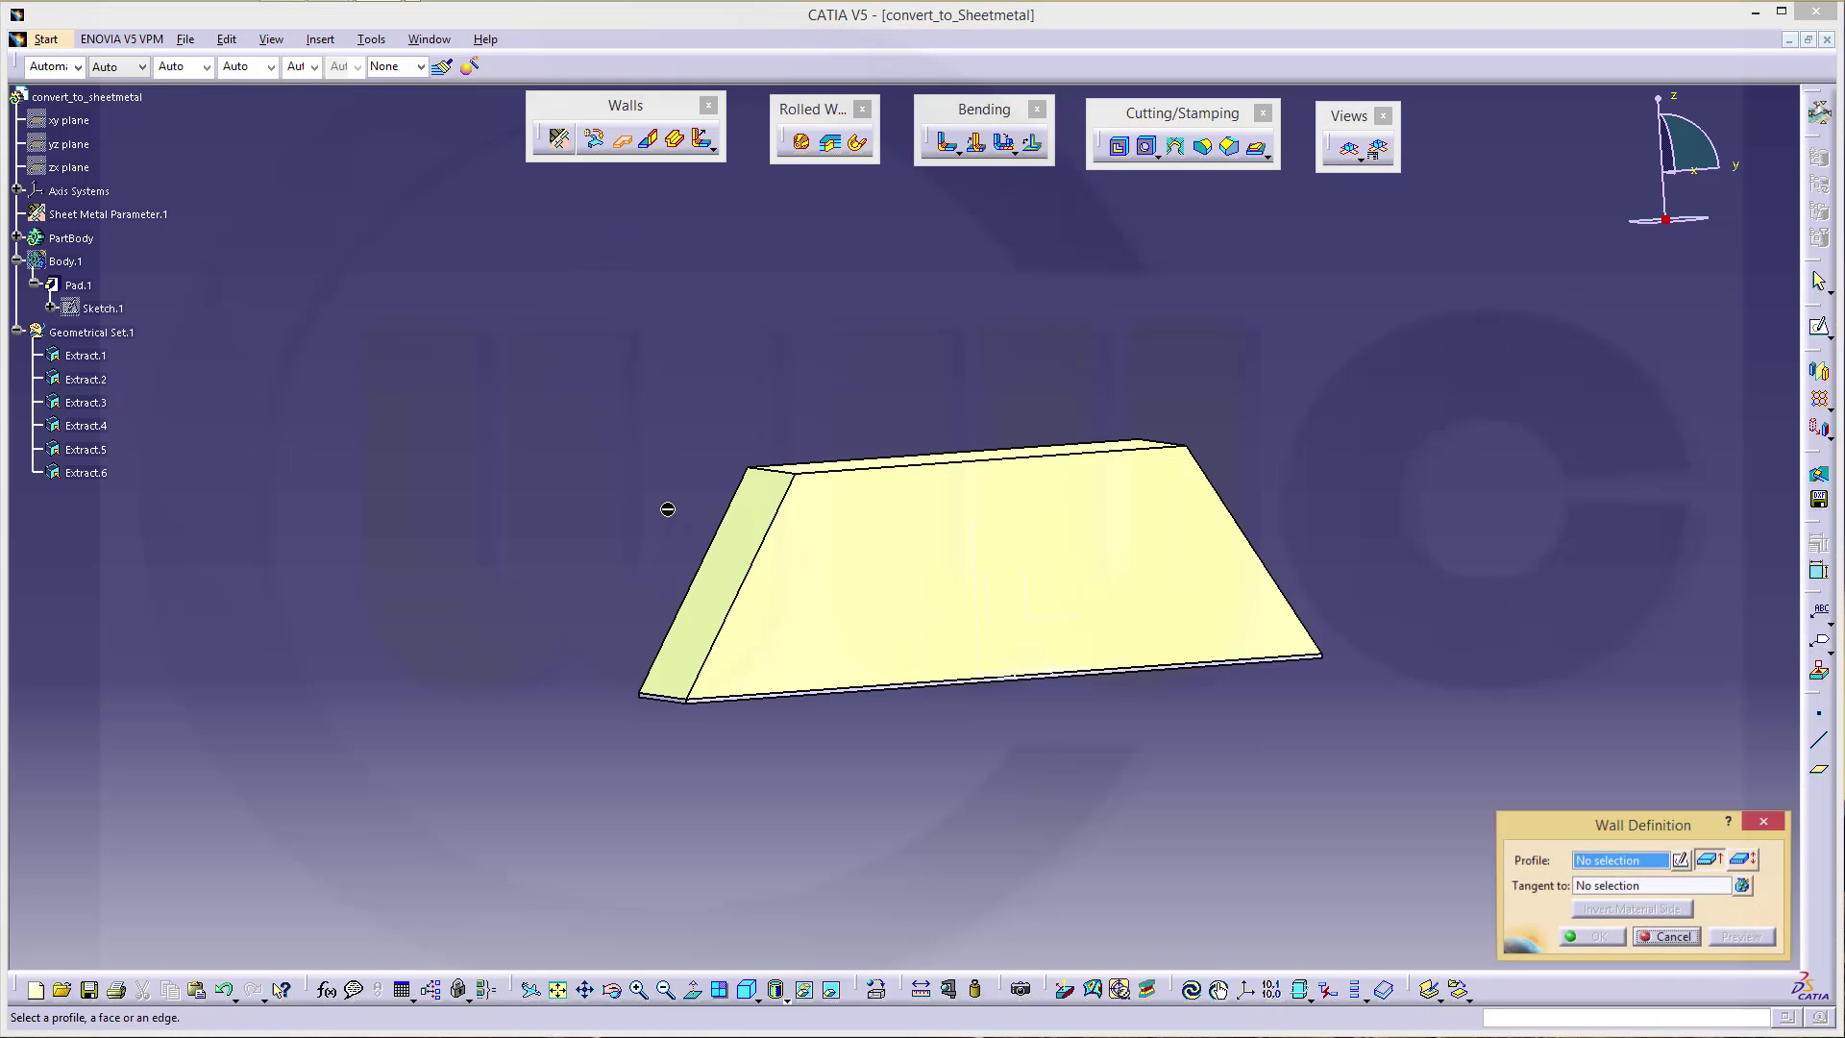
left_click(976, 621)
middle_click_drag(548, 463, 894, 562)
left_click(1670, 909)
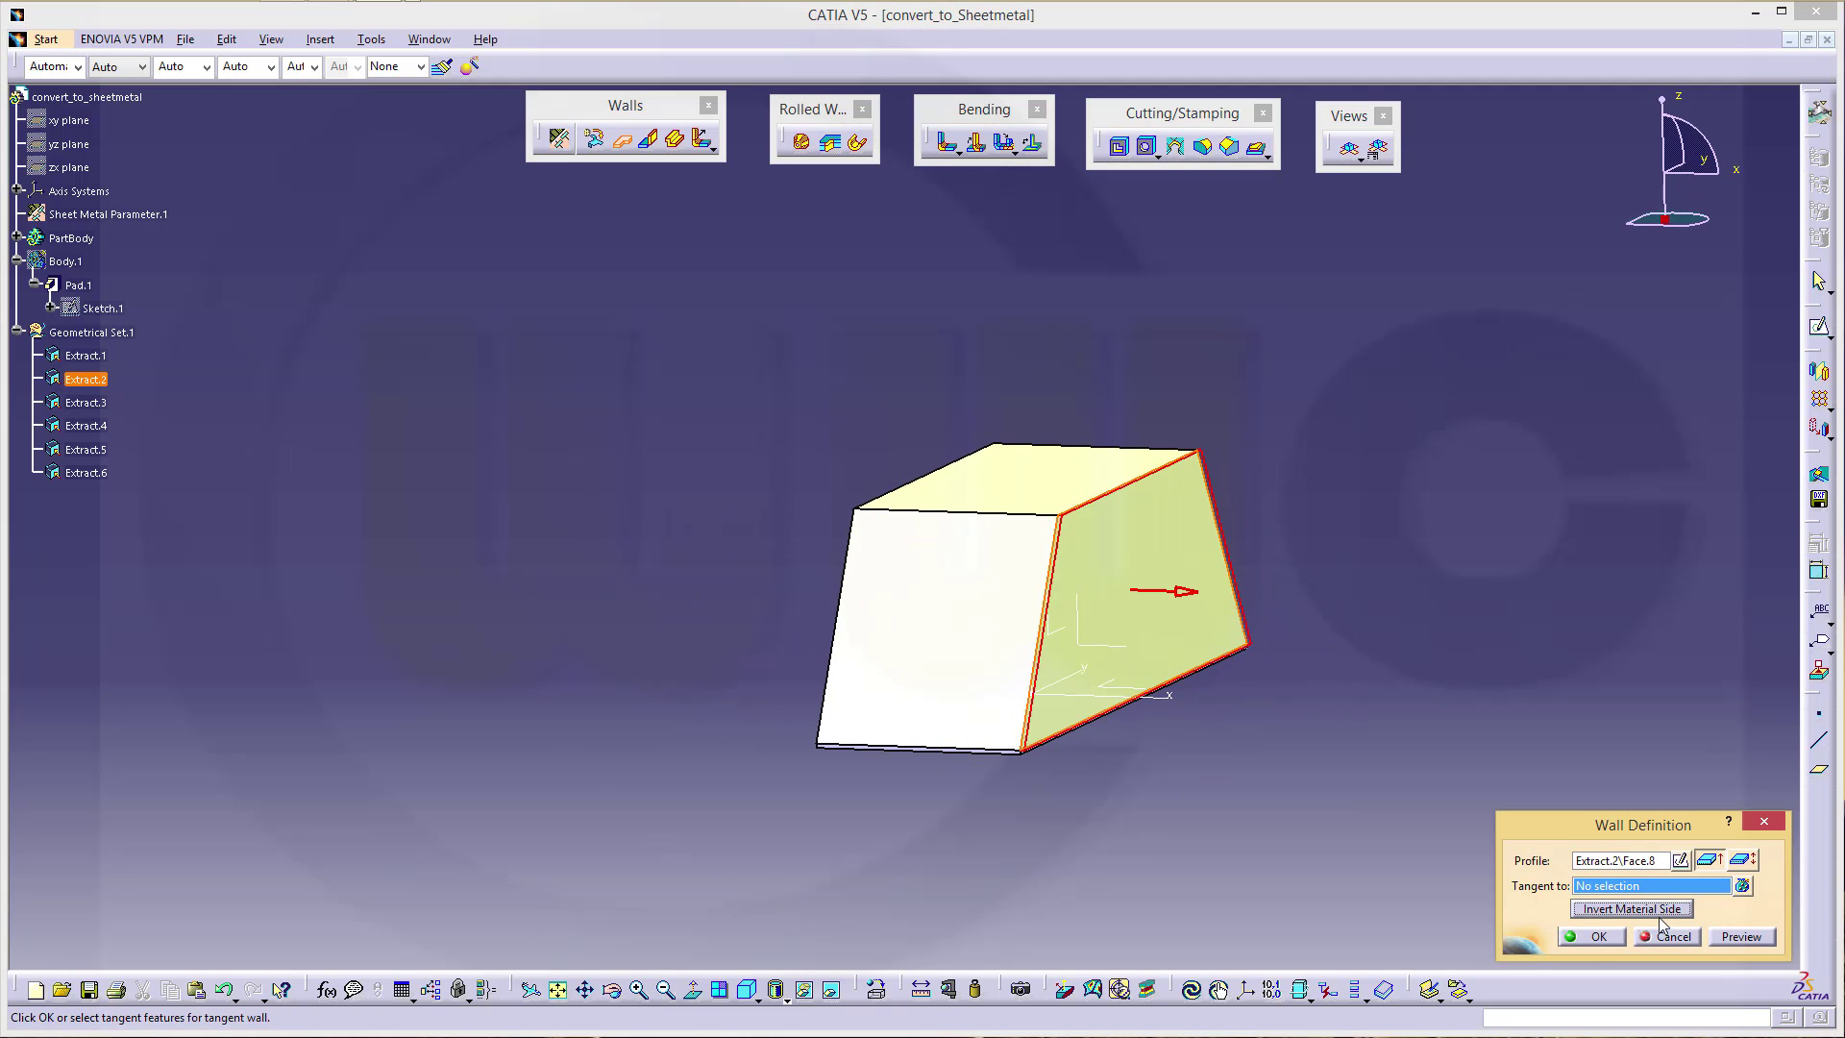
left_click(1597, 937)
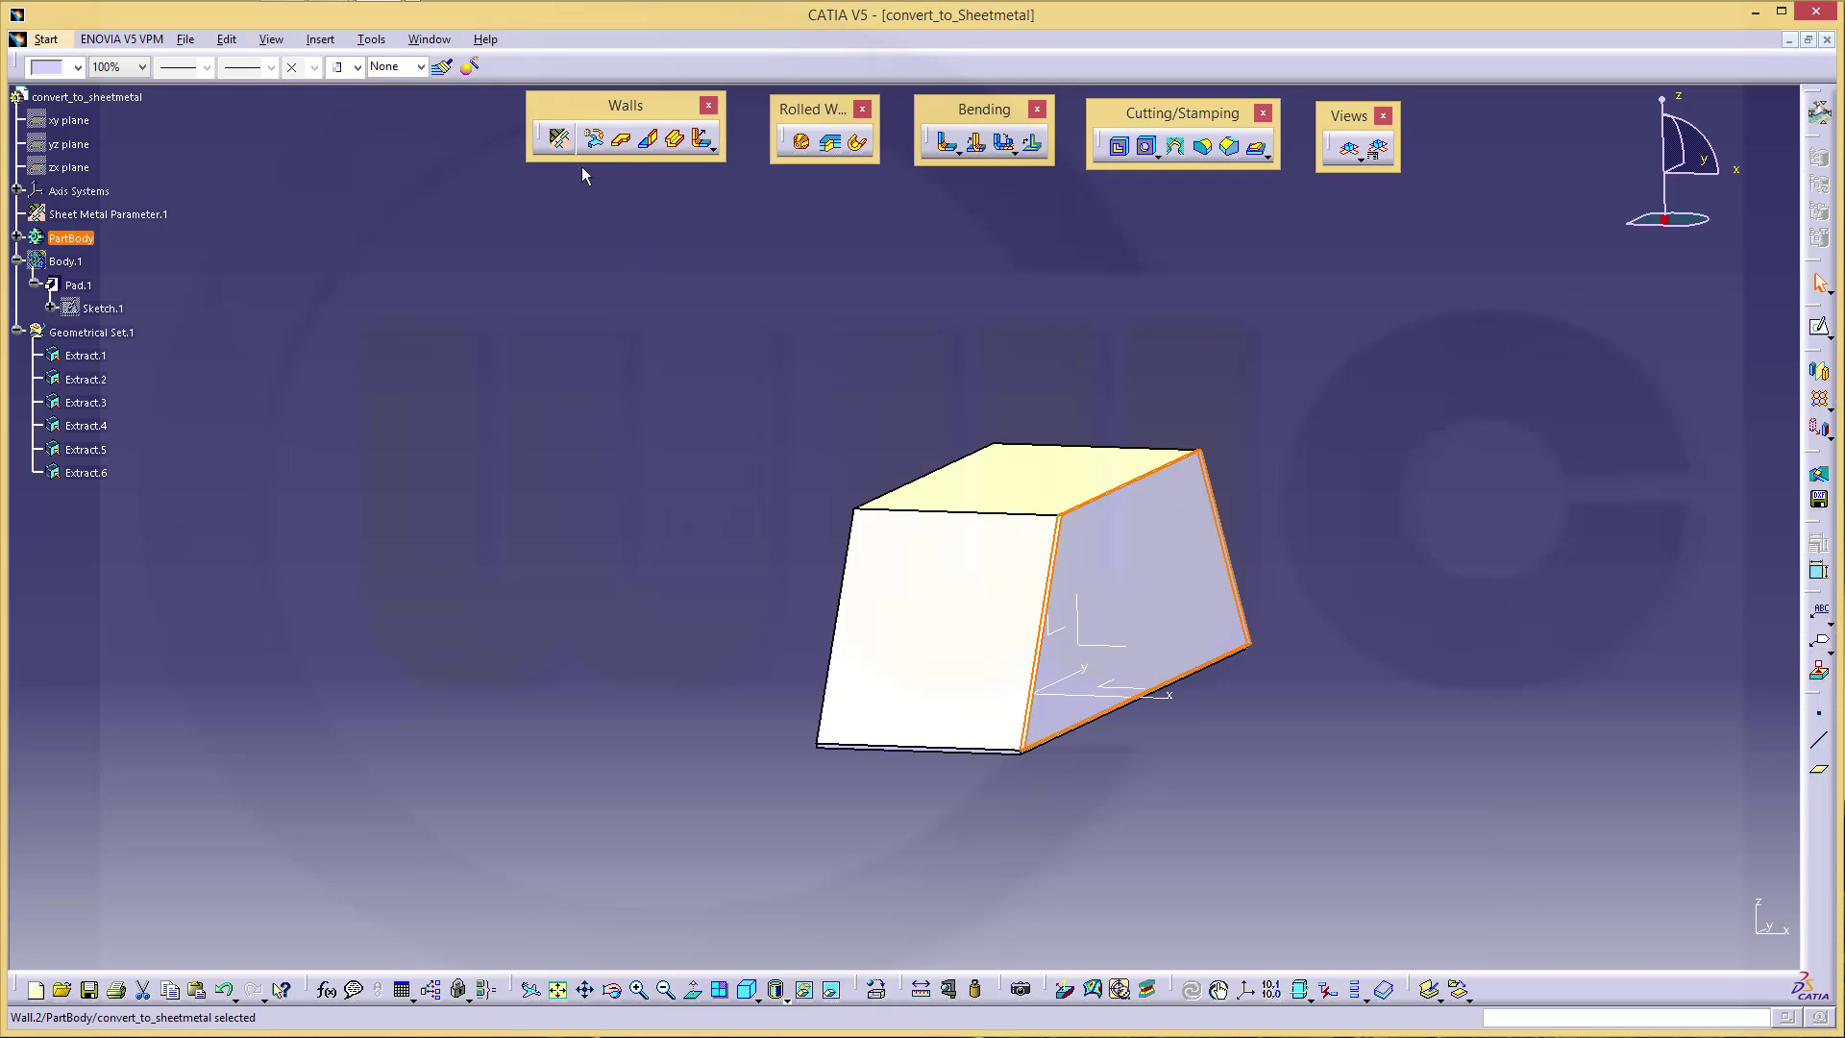
Step: Create a third wall from the Extract.3 face, inverting the material side
left_click(621, 140)
middle_click_drag(663, 509, 853, 618)
left_click(881, 605)
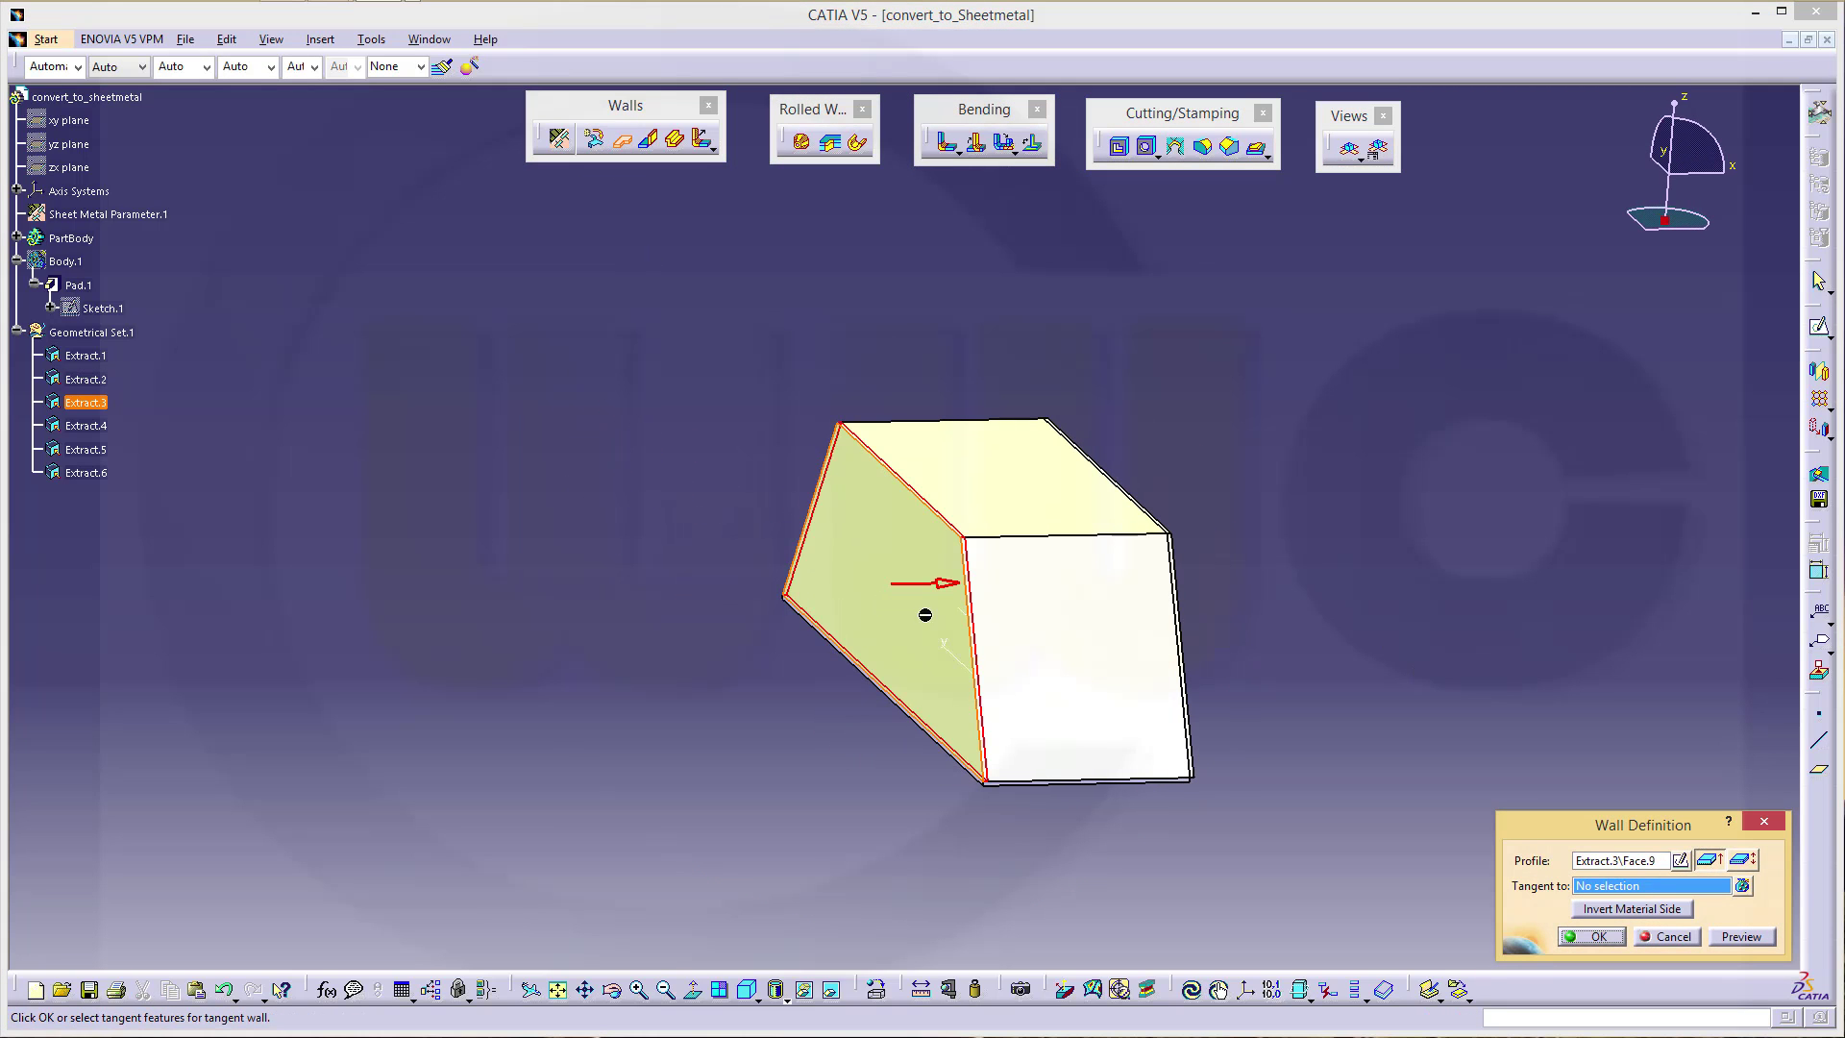
left_click(1619, 909)
left_click(1593, 937)
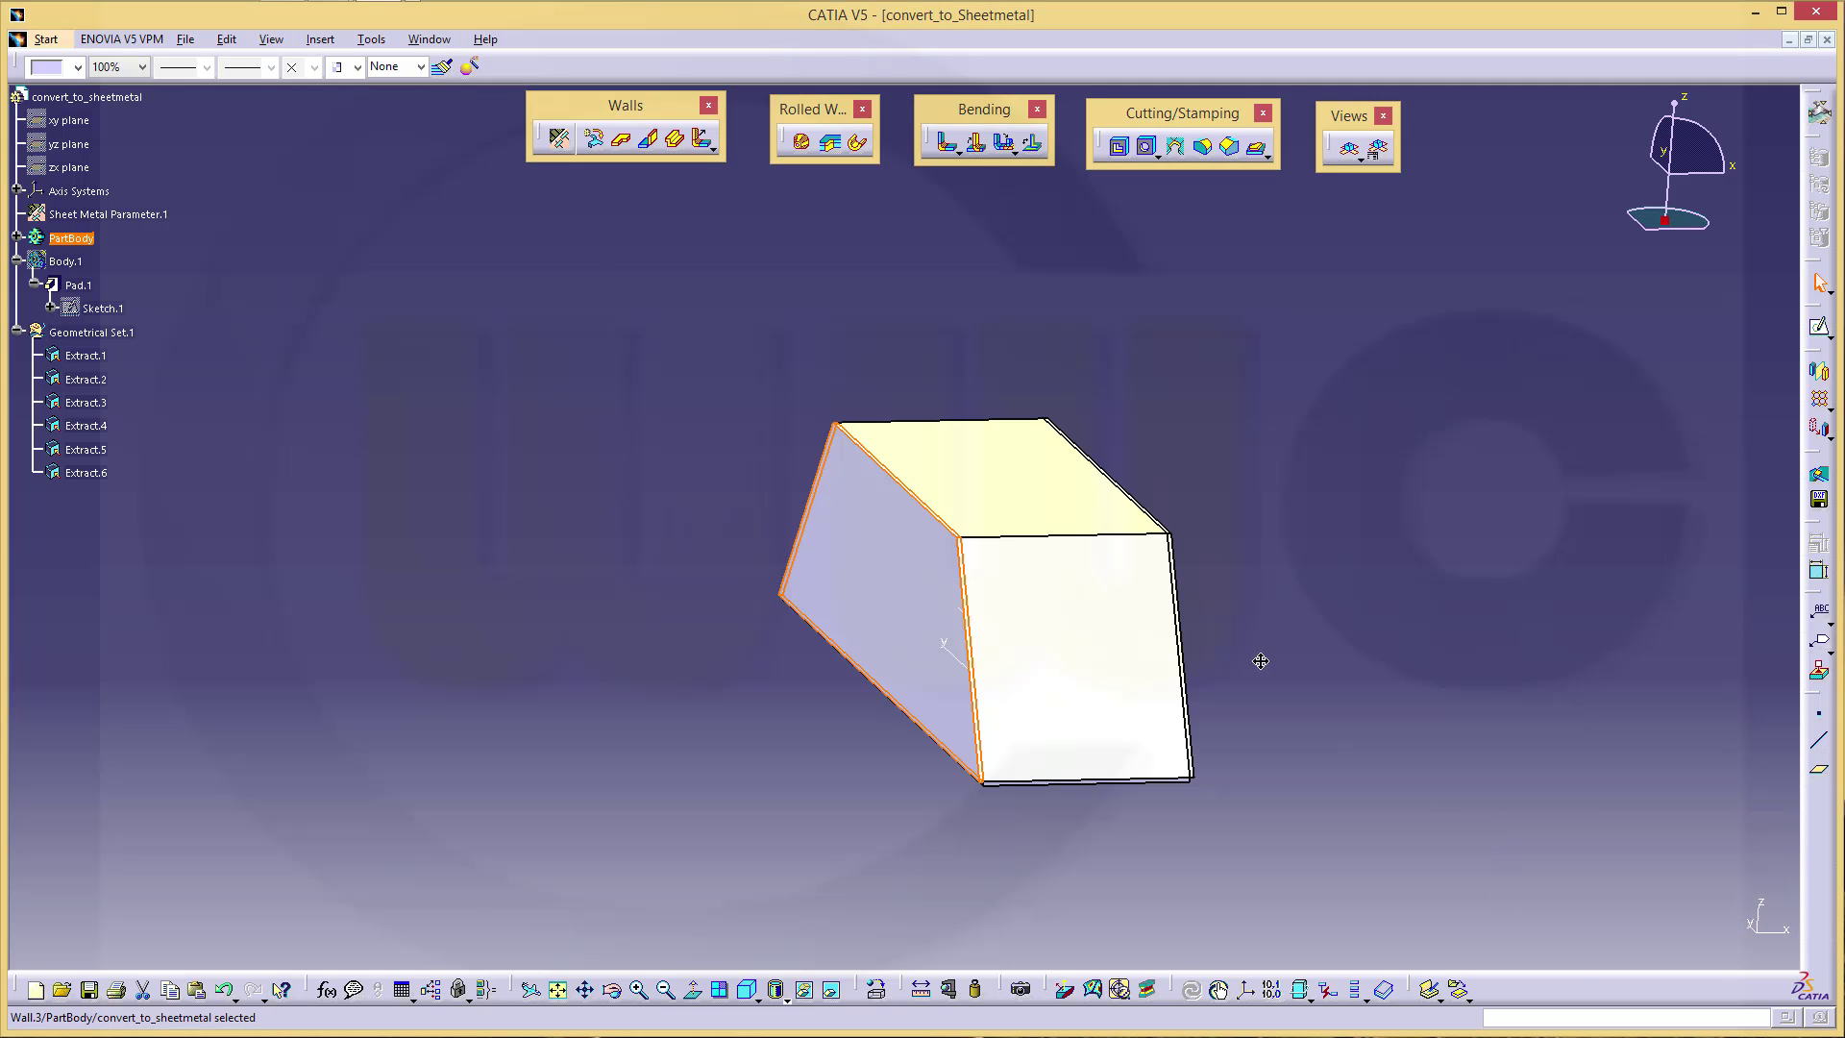
Step: Attempt a bend between parallel Wall.3 and Wall.2, then abandon it after the error
middle_click_drag(1235, 676, 1030, 597)
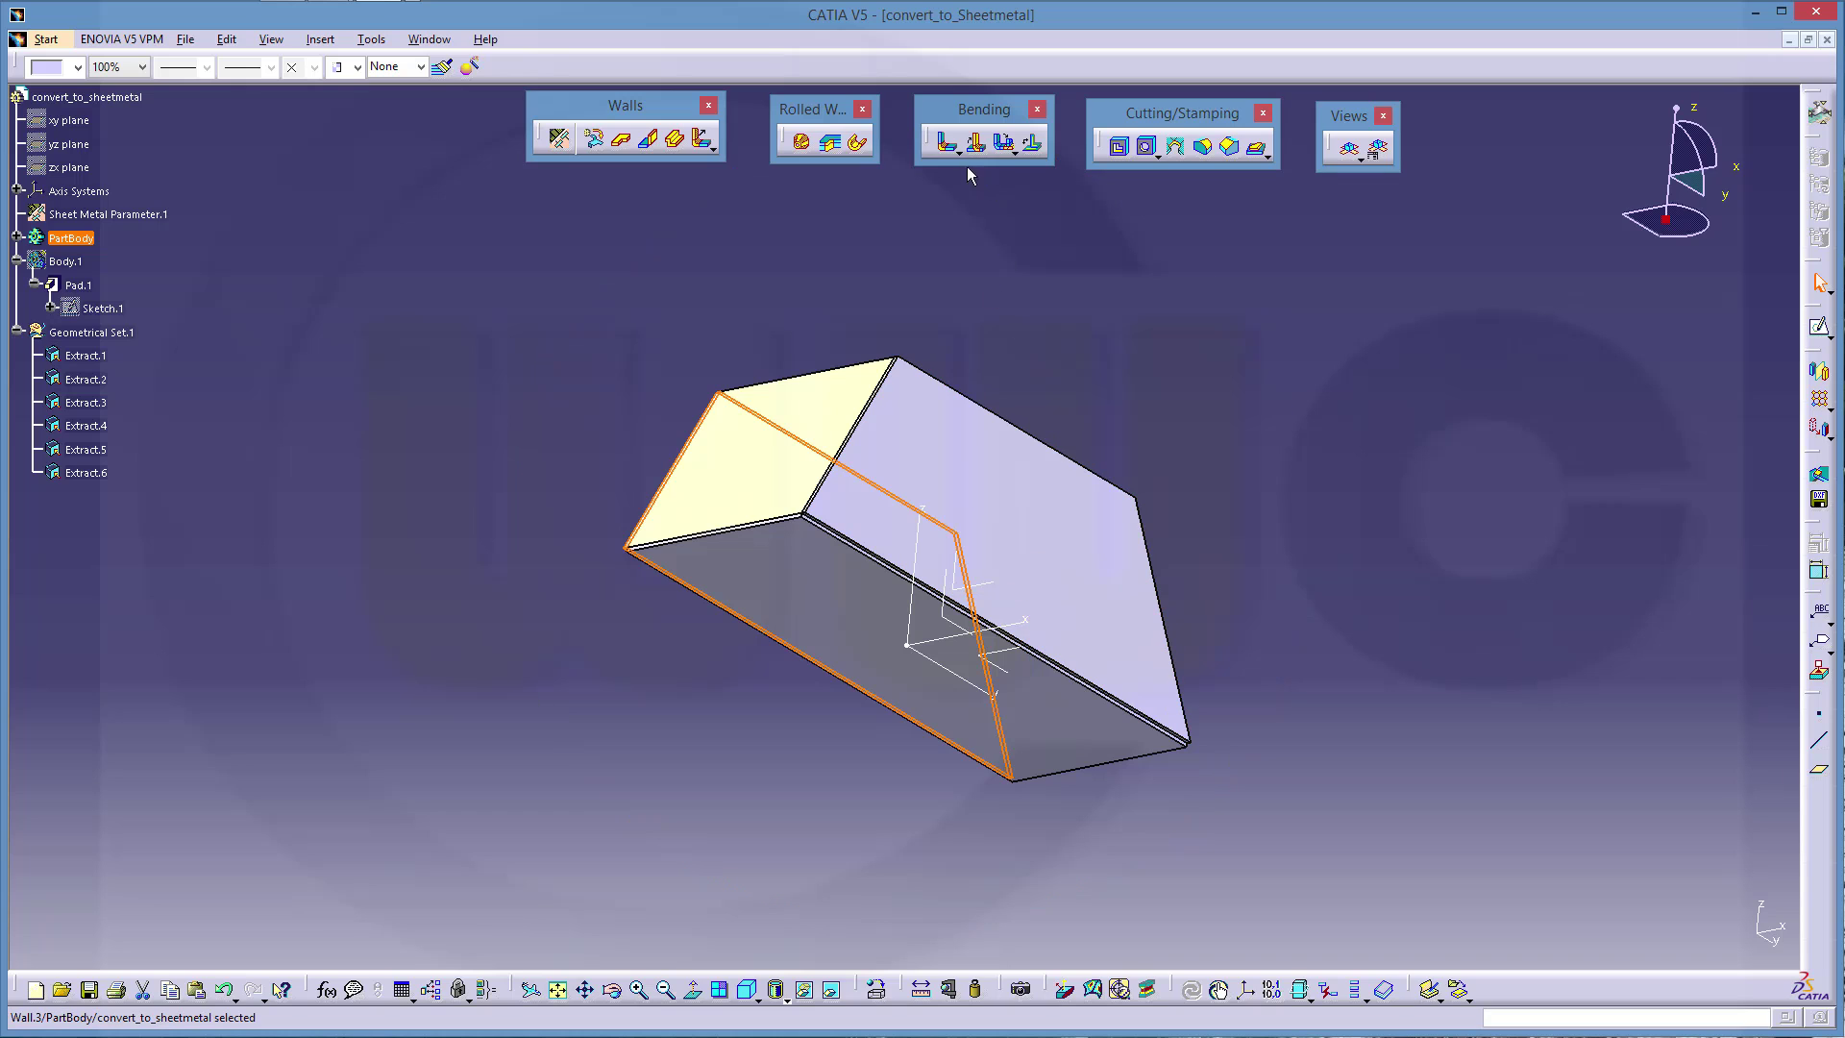
left_click(949, 146)
left_click(1018, 522)
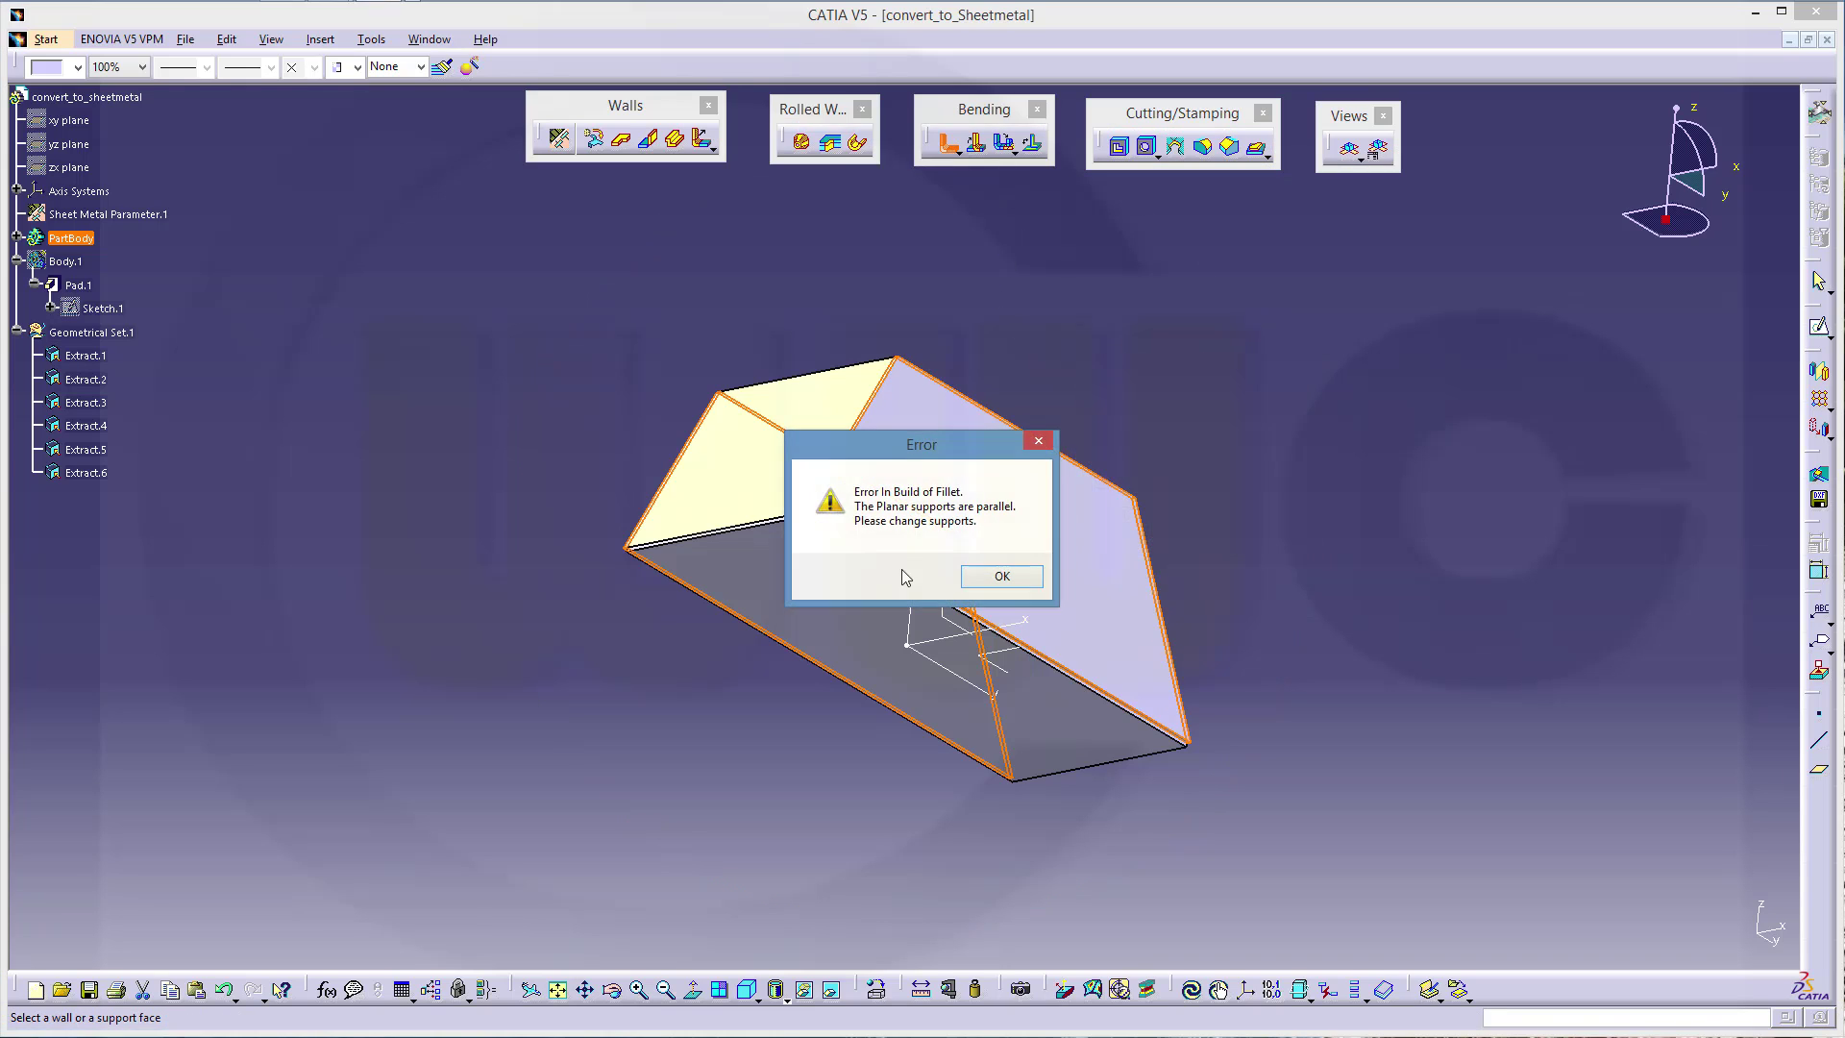
left_click(1000, 577)
left_click(1204, 532)
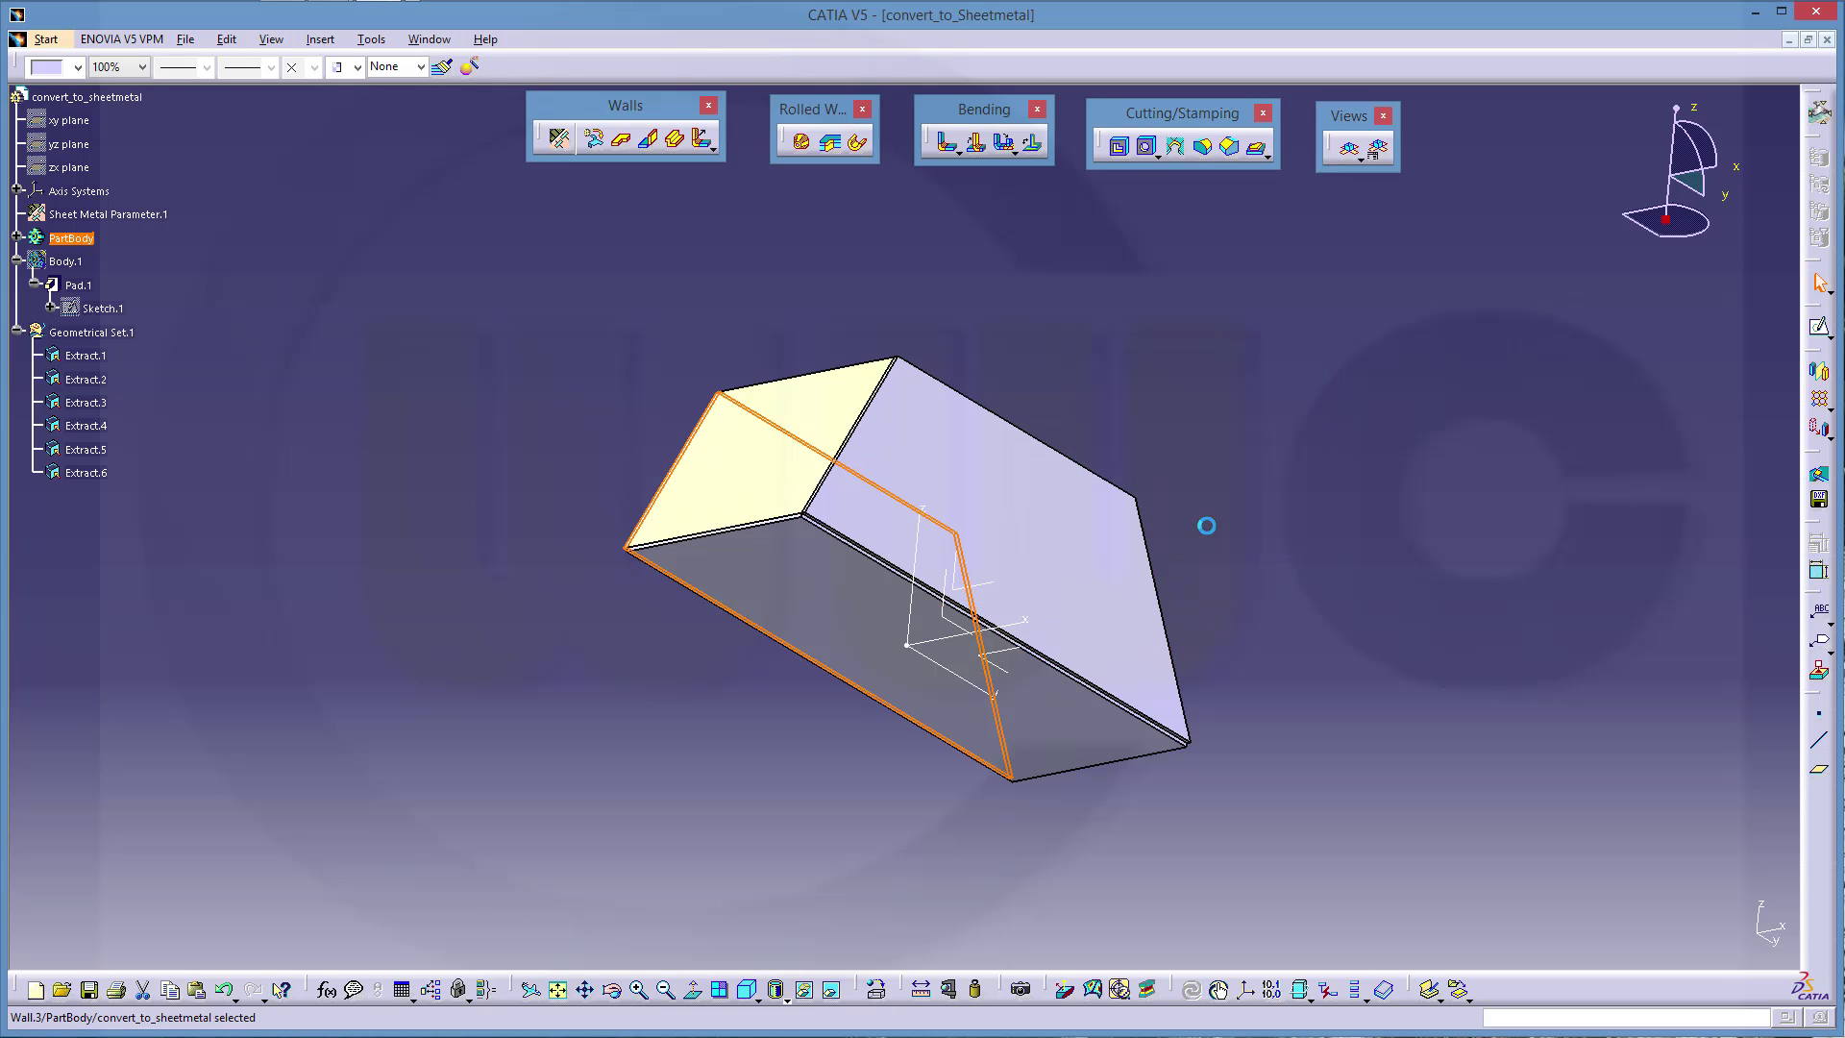
Step: Bend Wall.2 to Wall.1 with a 2mm radius and custom left/right extremity types
left_click(945, 146)
left_click(935, 496)
left_click(828, 616)
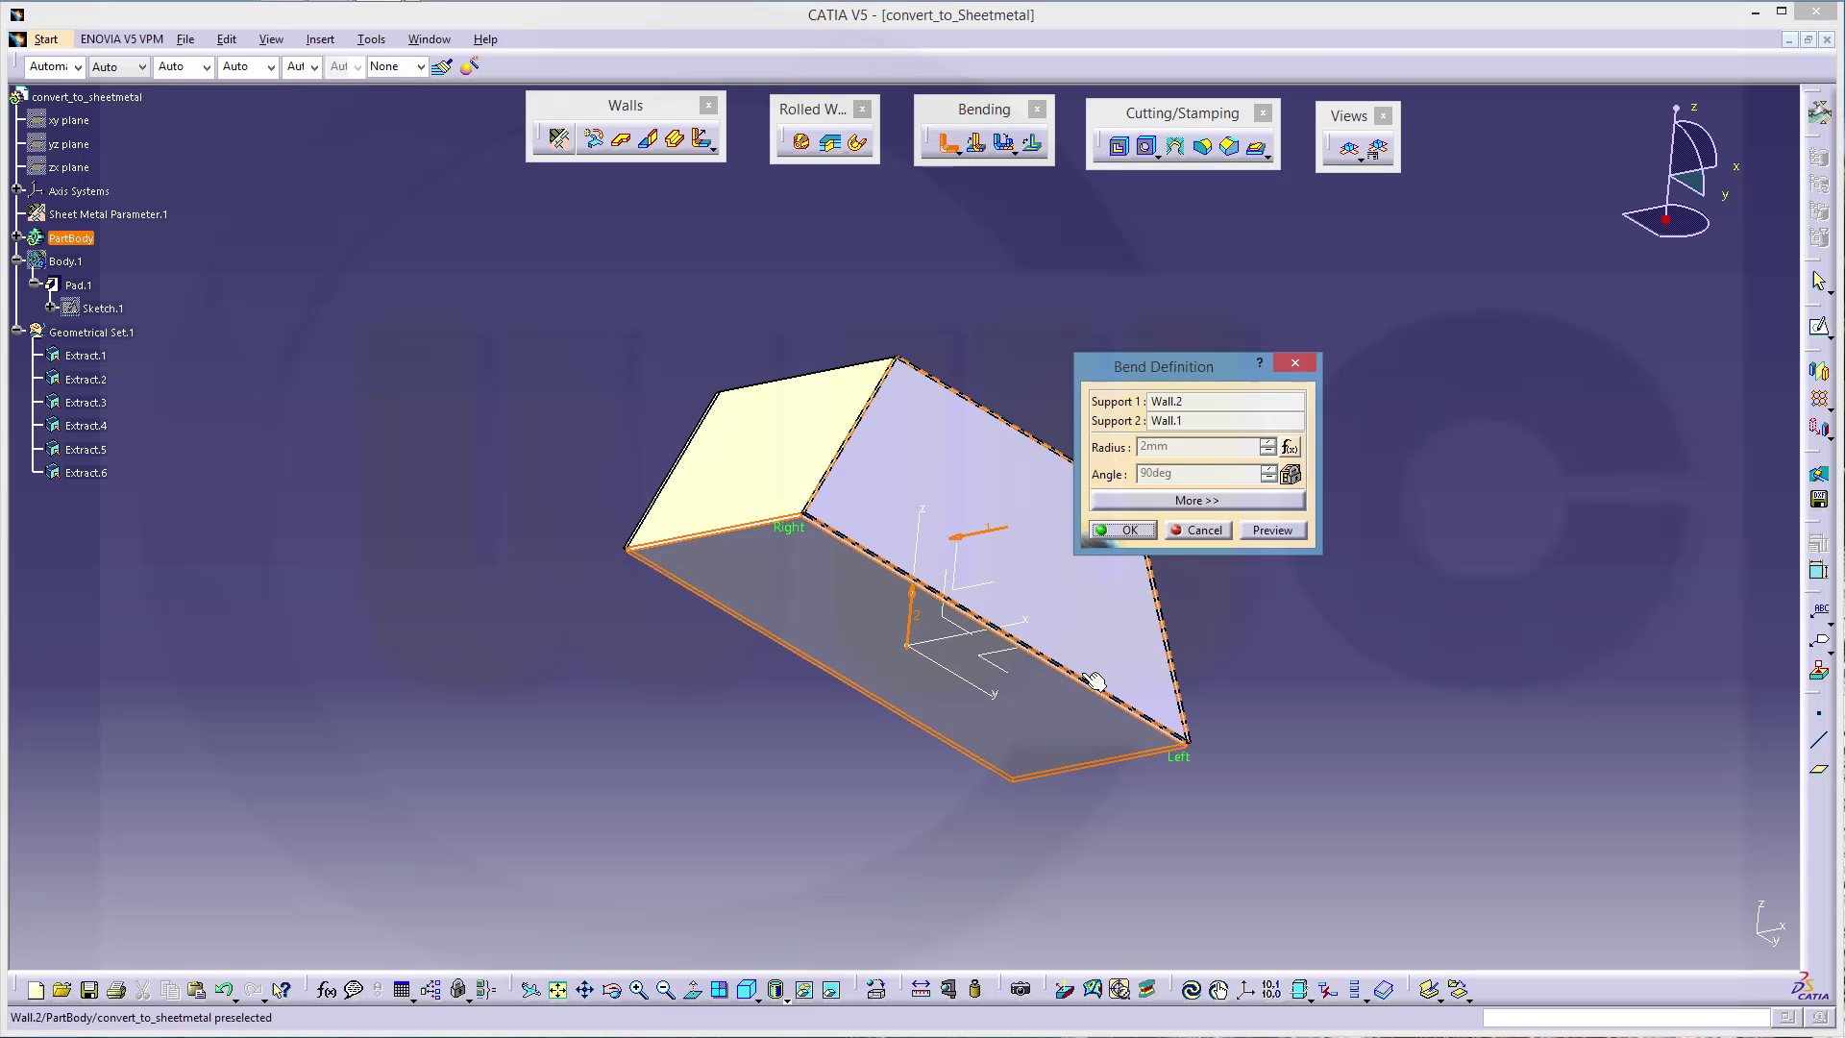
left_click(1196, 500)
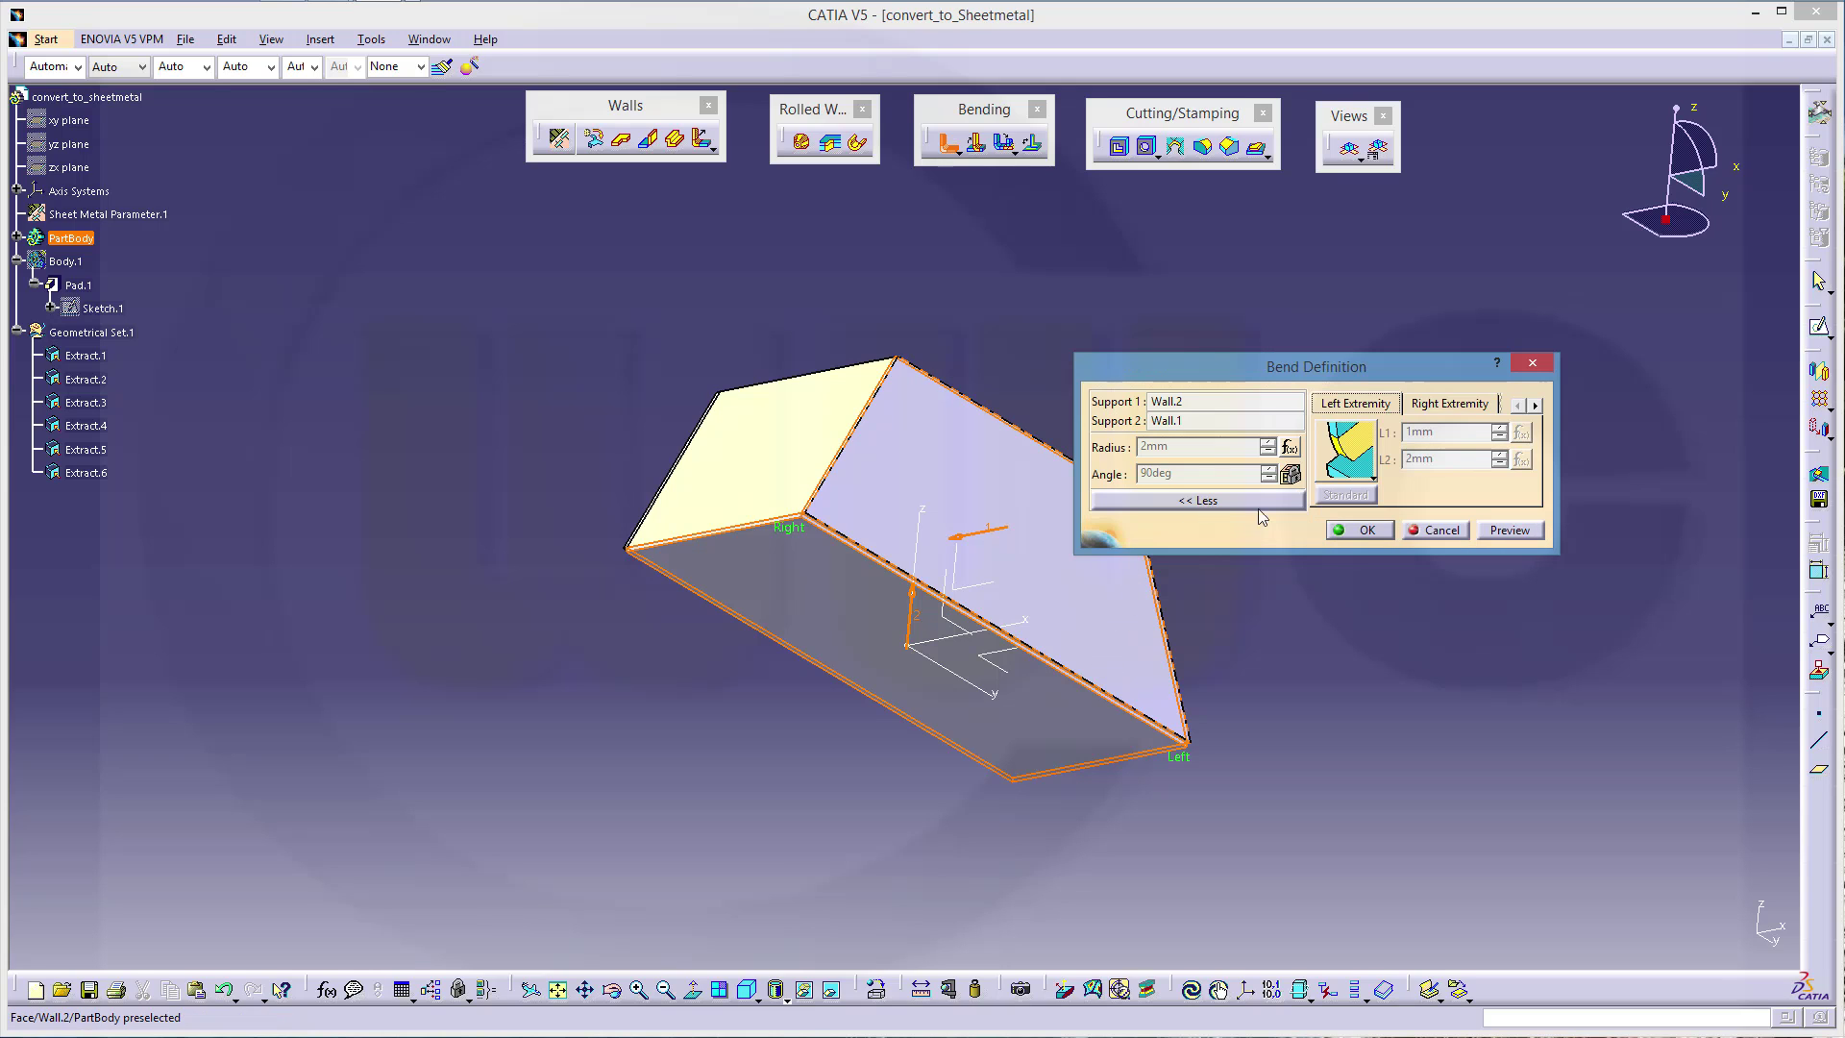
left_click(1374, 477)
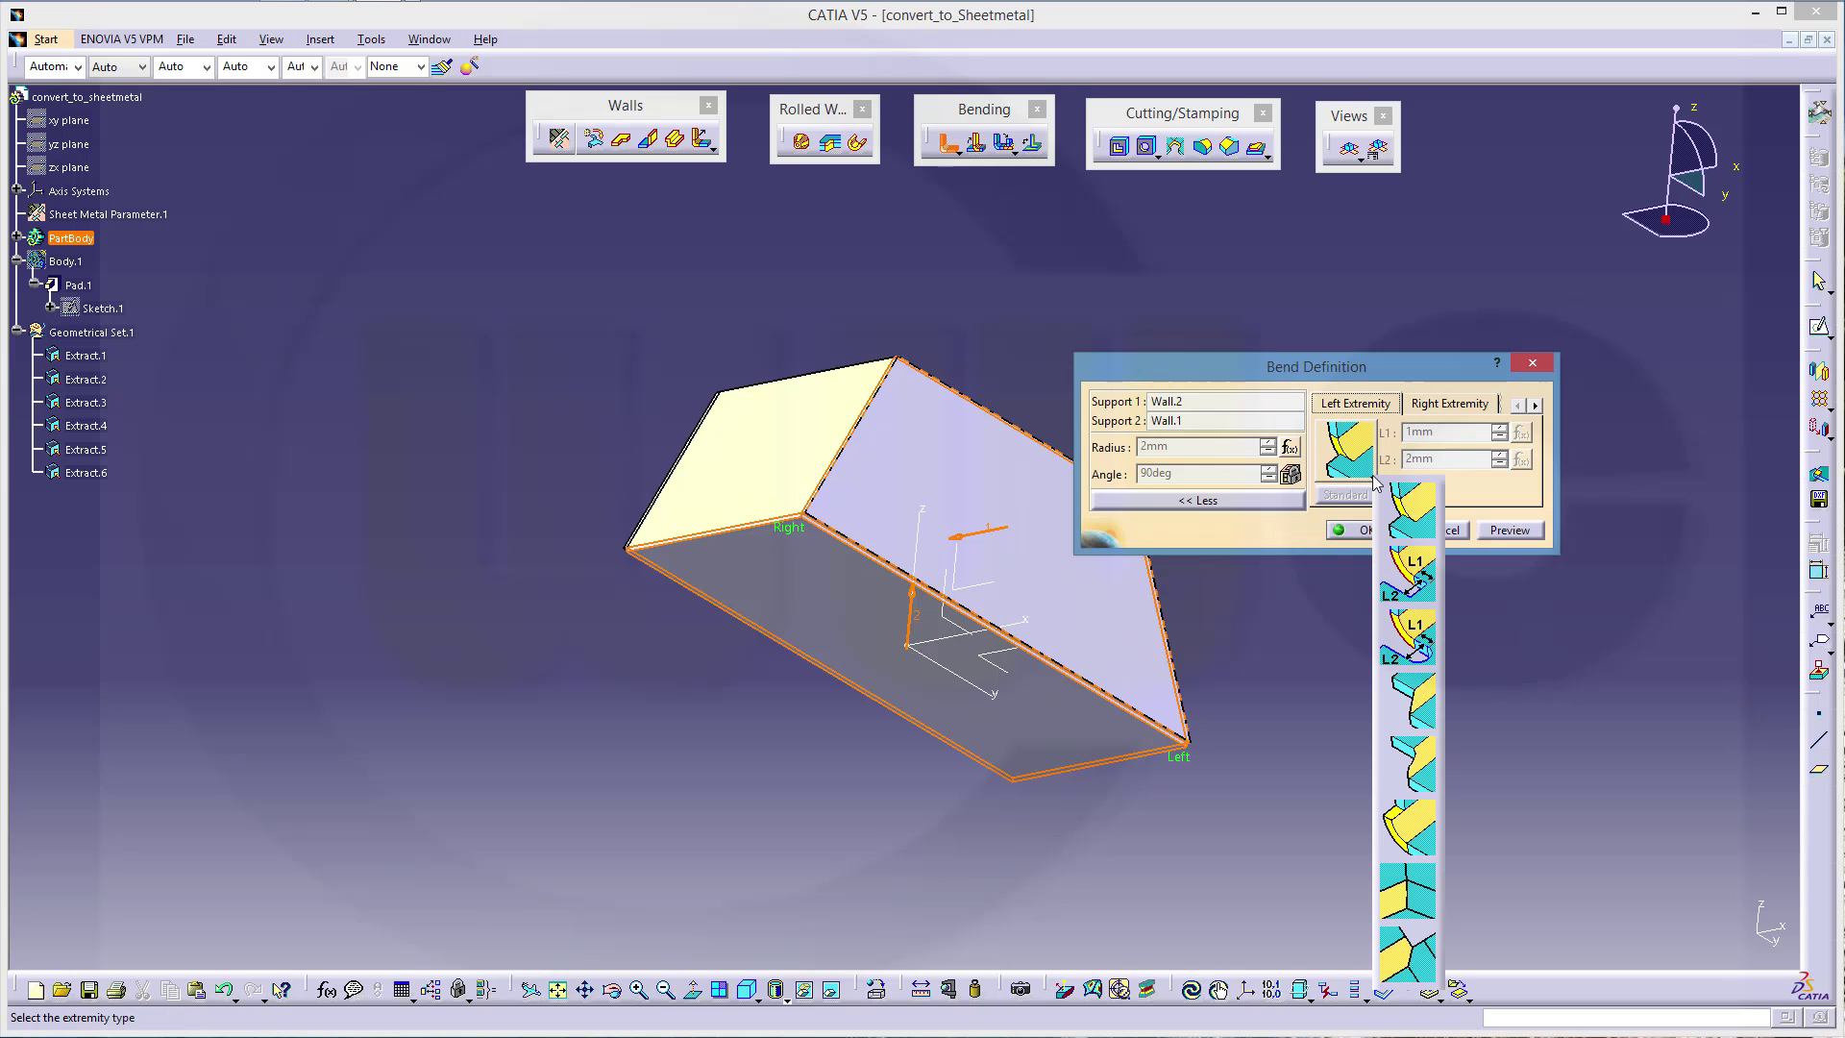
left_click(1413, 768)
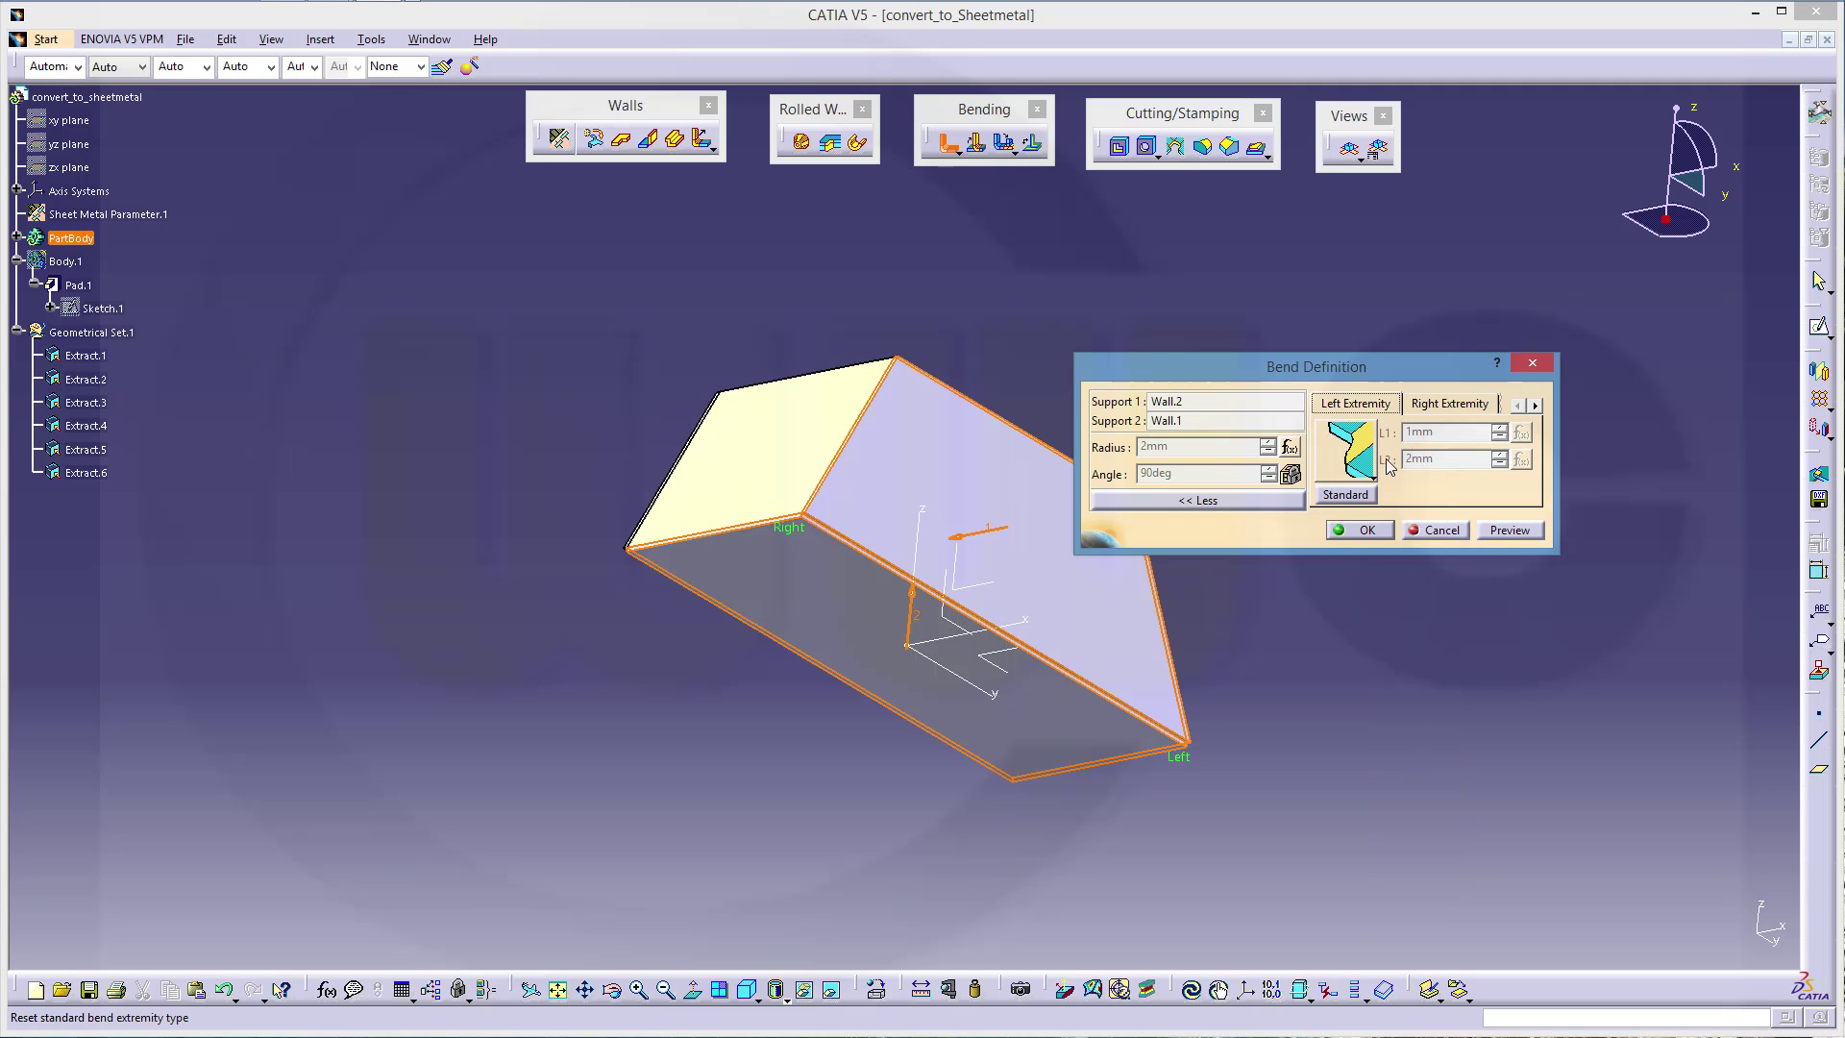
left_click(1437, 405)
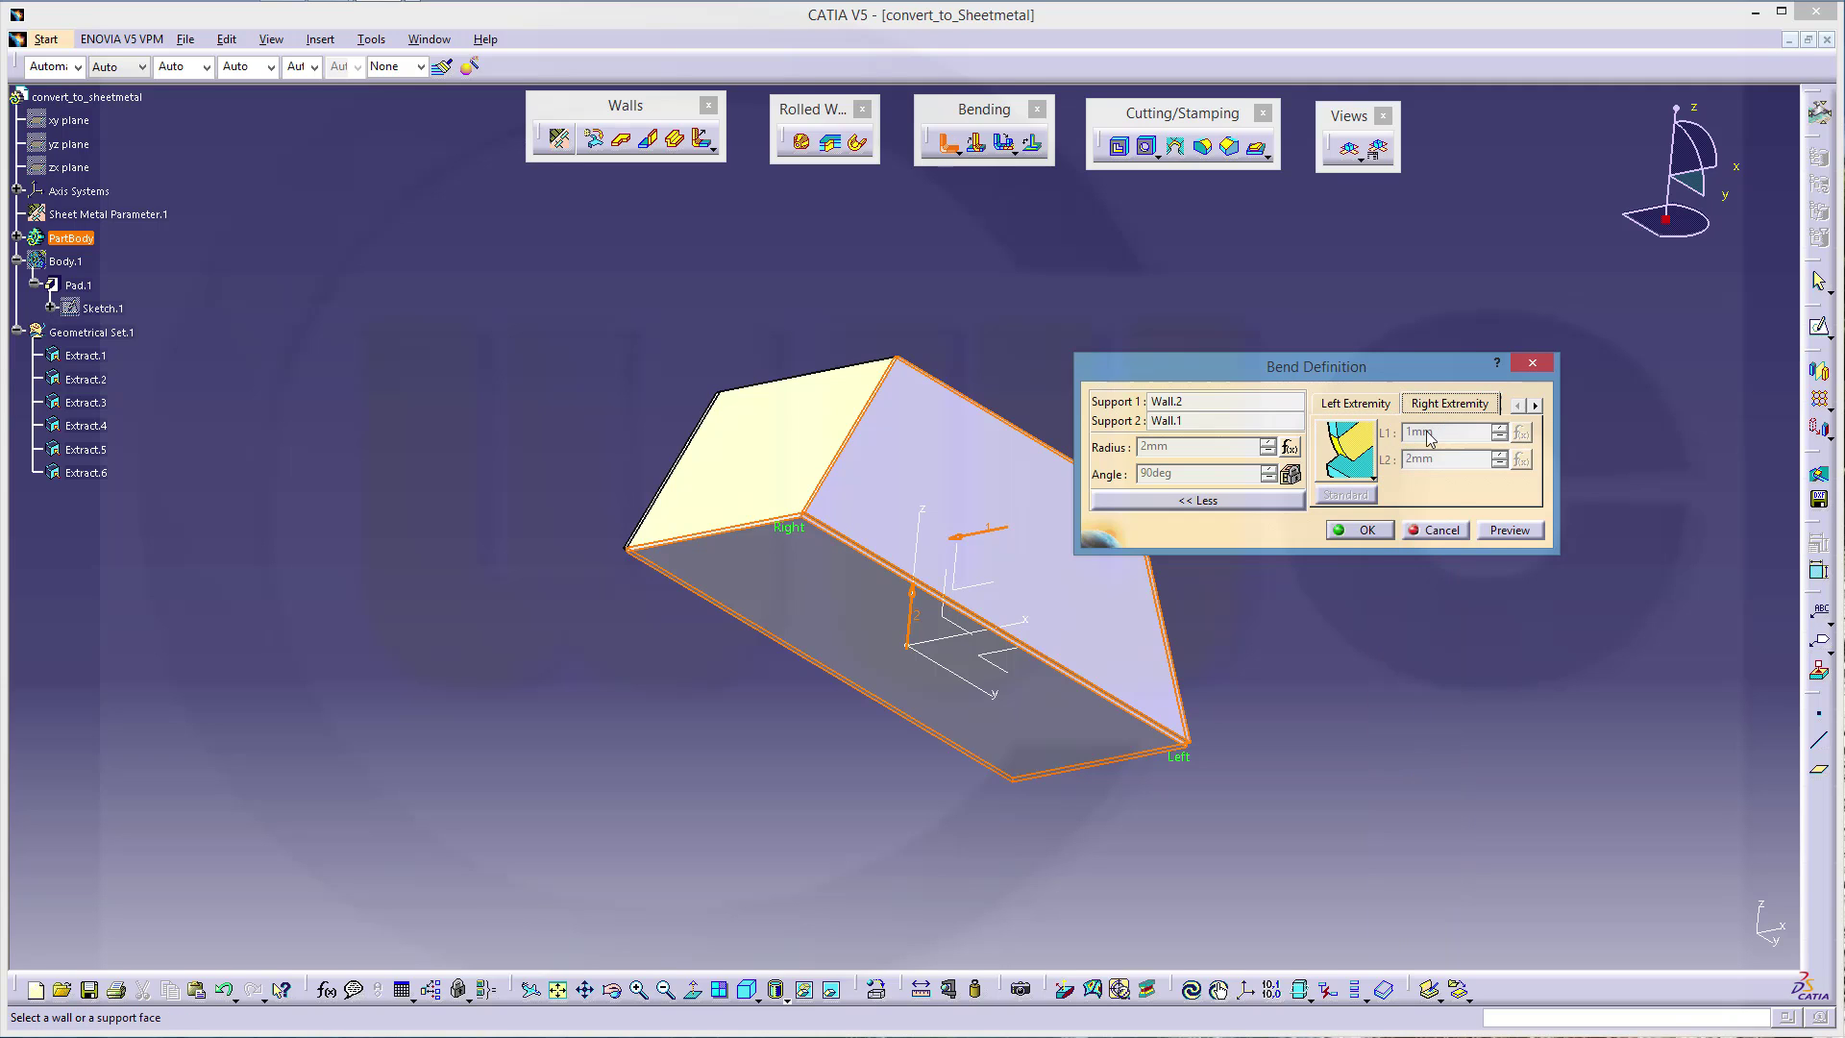
left_click(1374, 475)
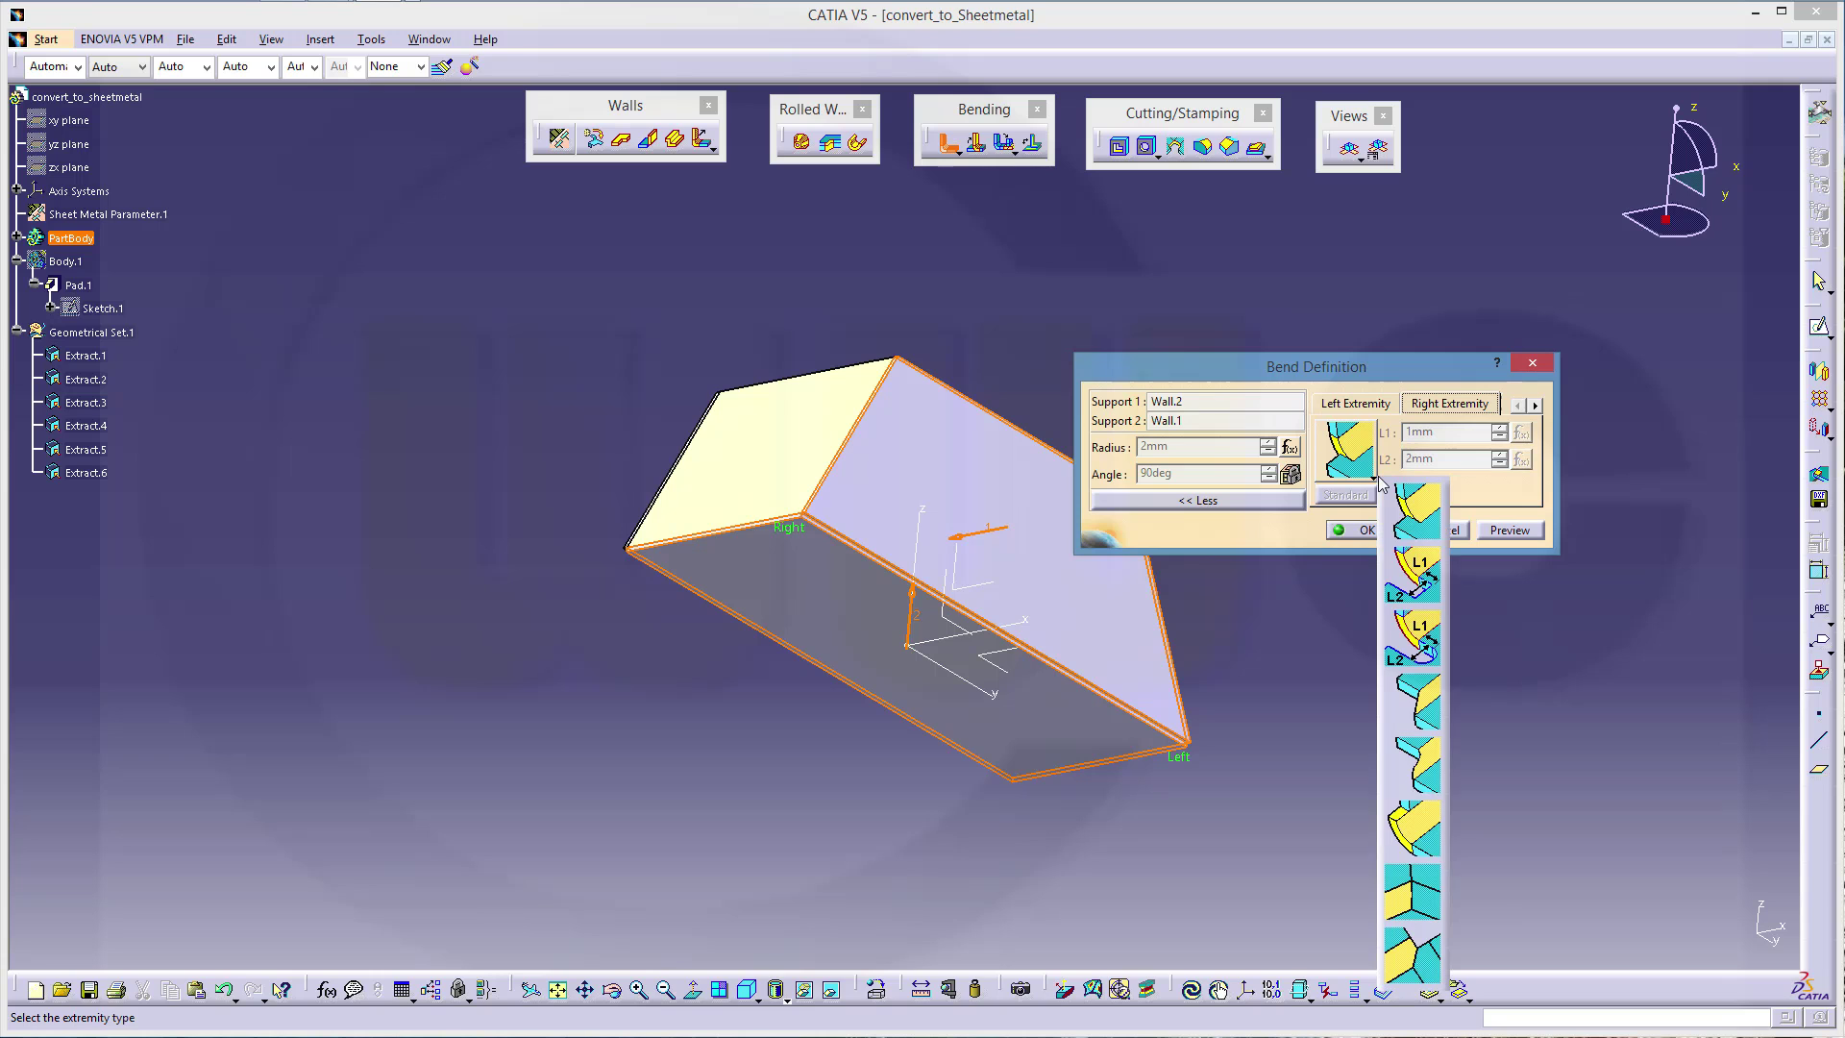
left_click(1422, 772)
left_click(1360, 530)
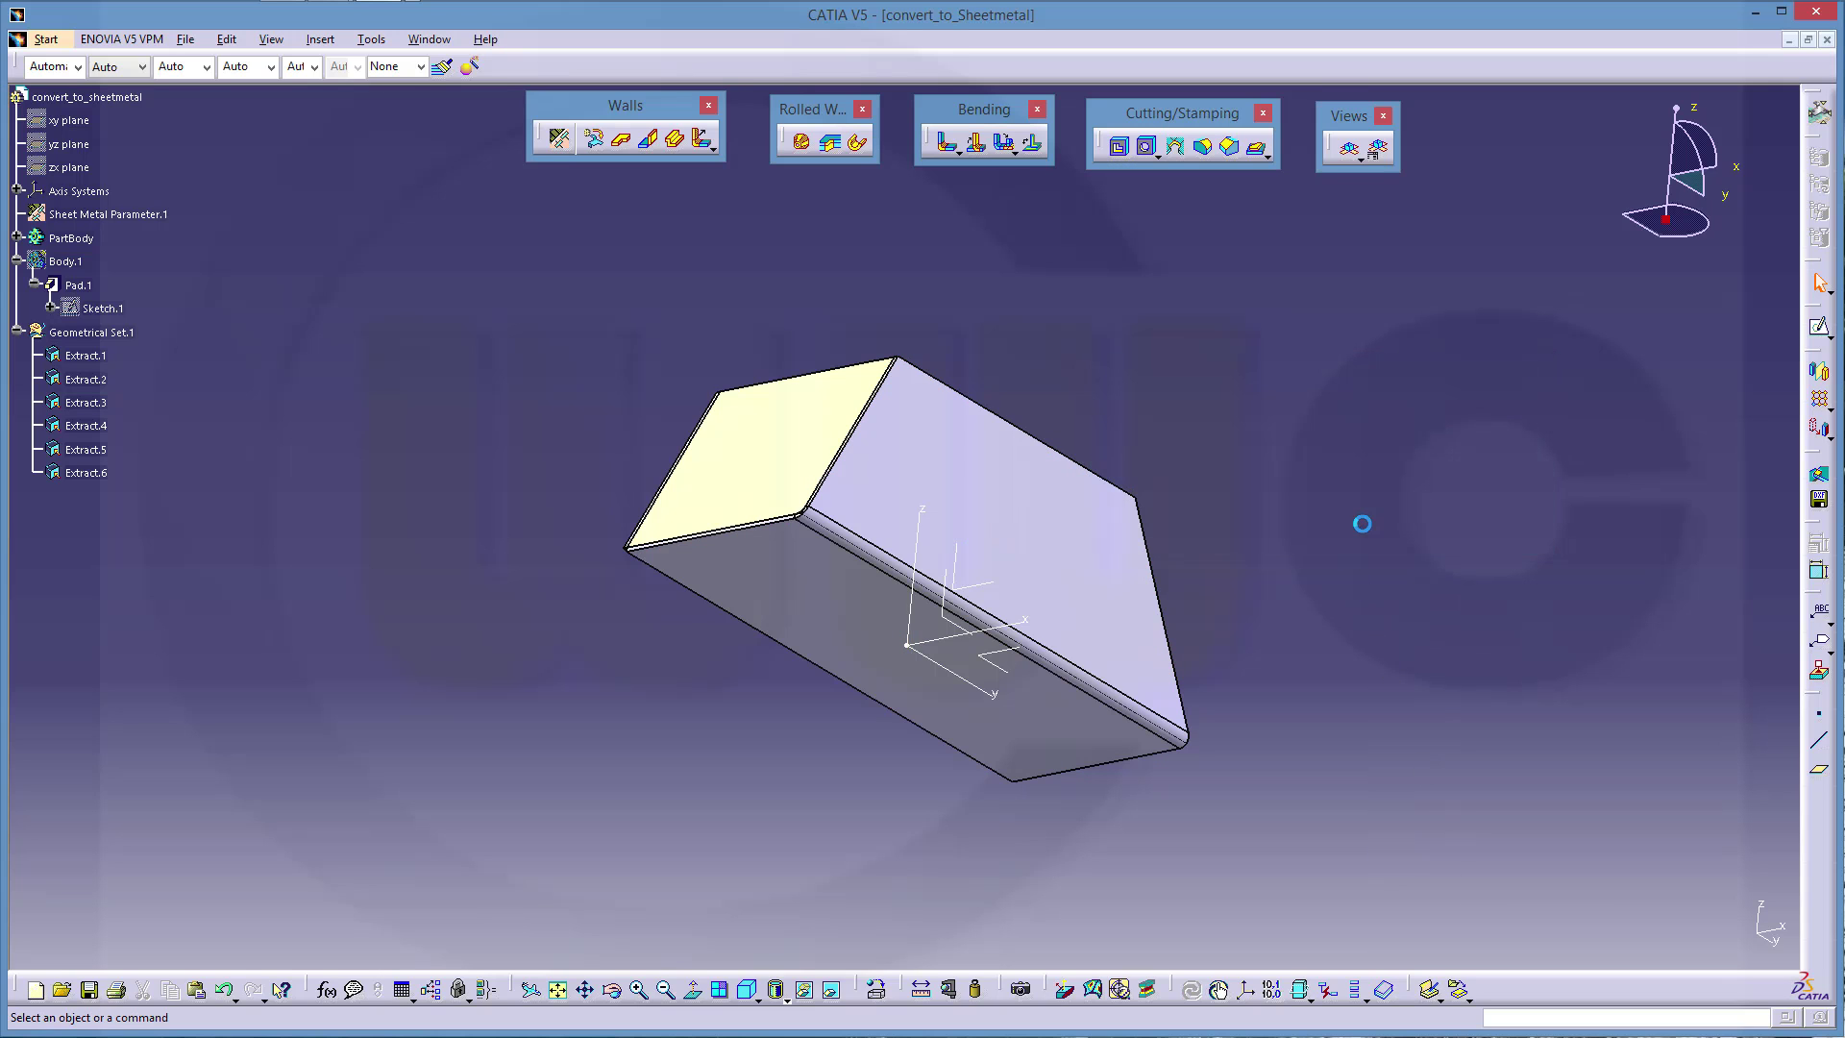
middle_click_drag(775, 429, 999, 519)
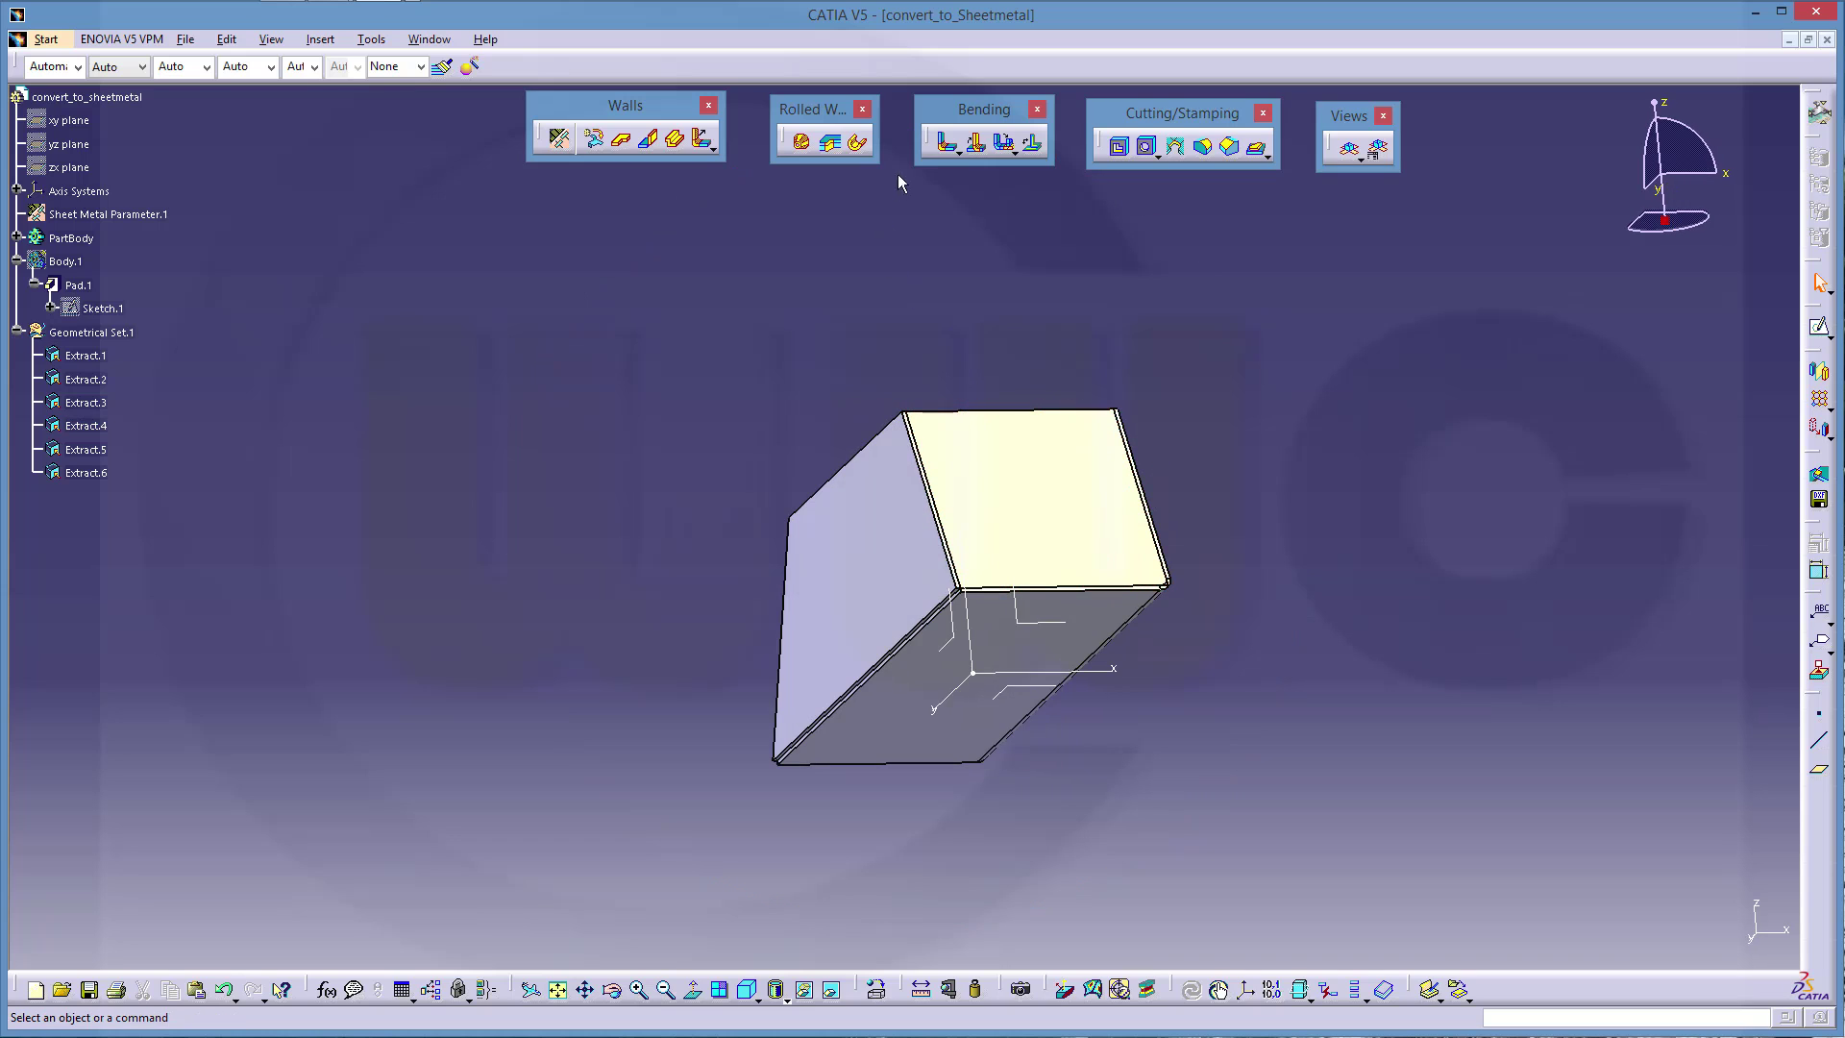
Step: Bend Wall.3 to Wall.1 with a 2mm radius and custom left/right extremity types
left_click(946, 144)
left_click(884, 600)
left_click(906, 708)
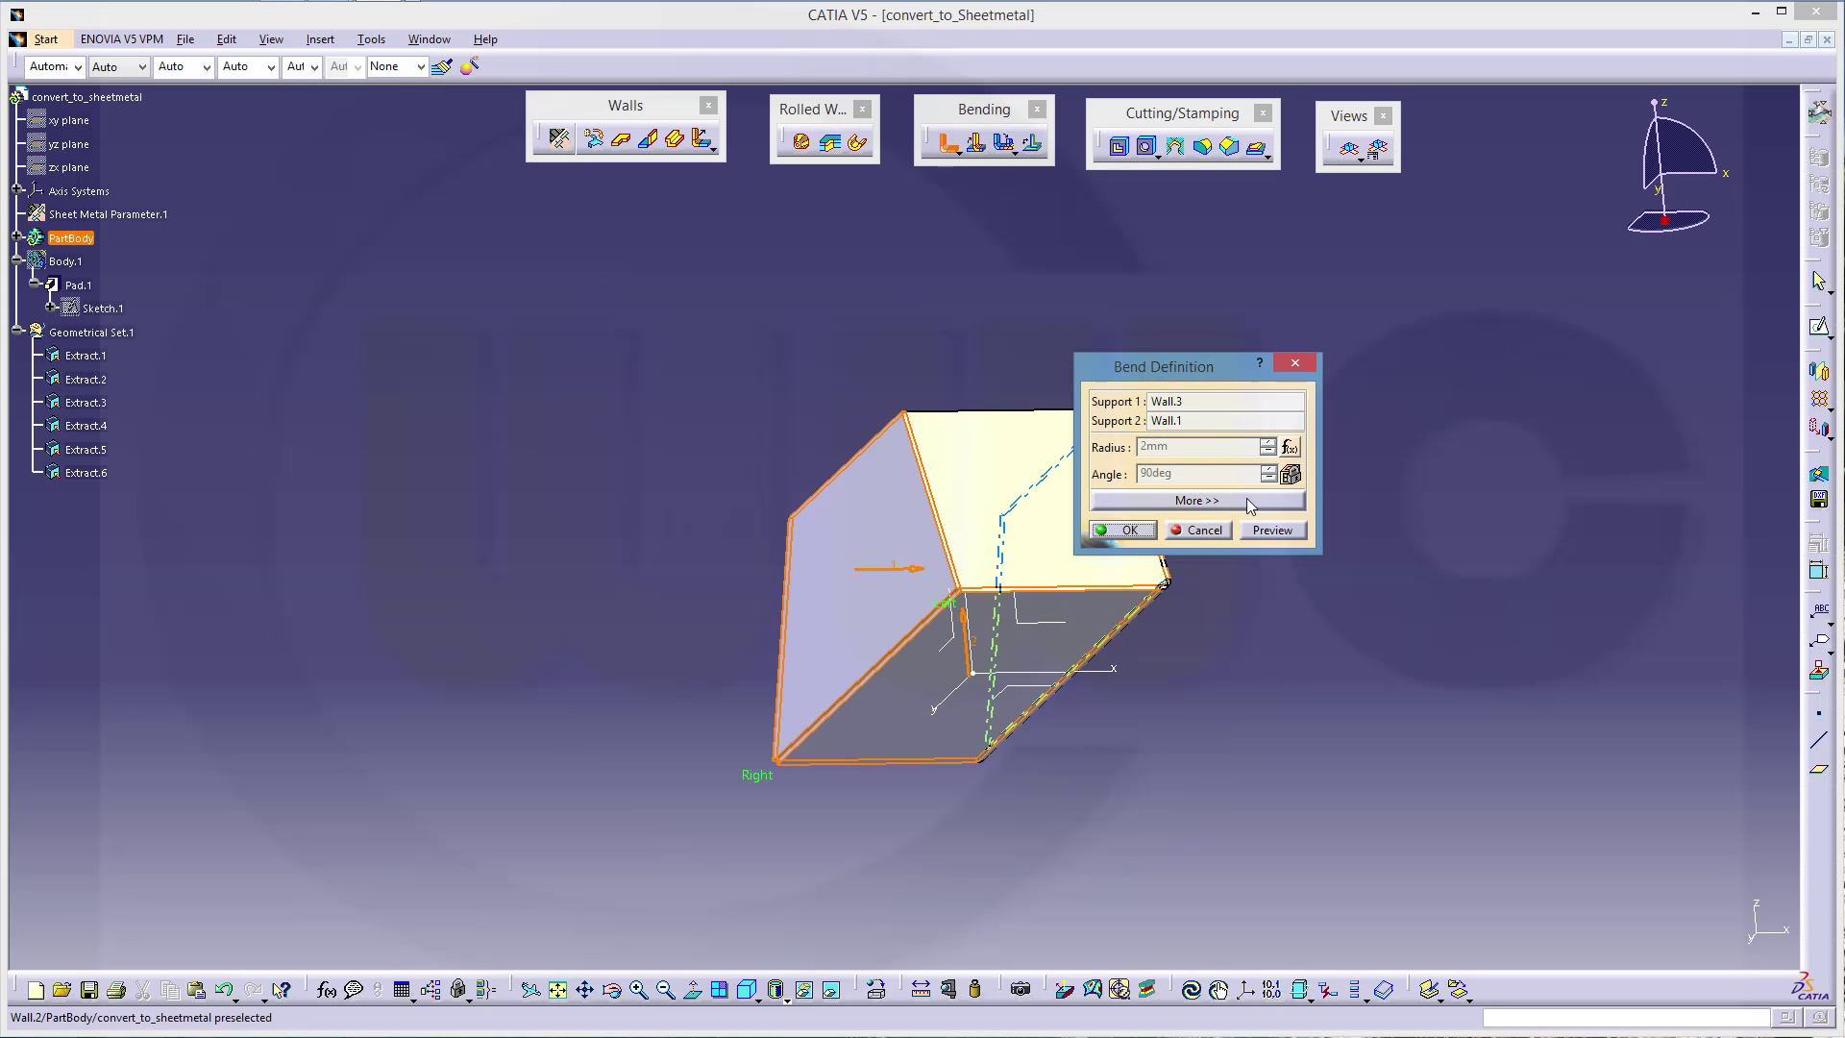
left_click(1196, 500)
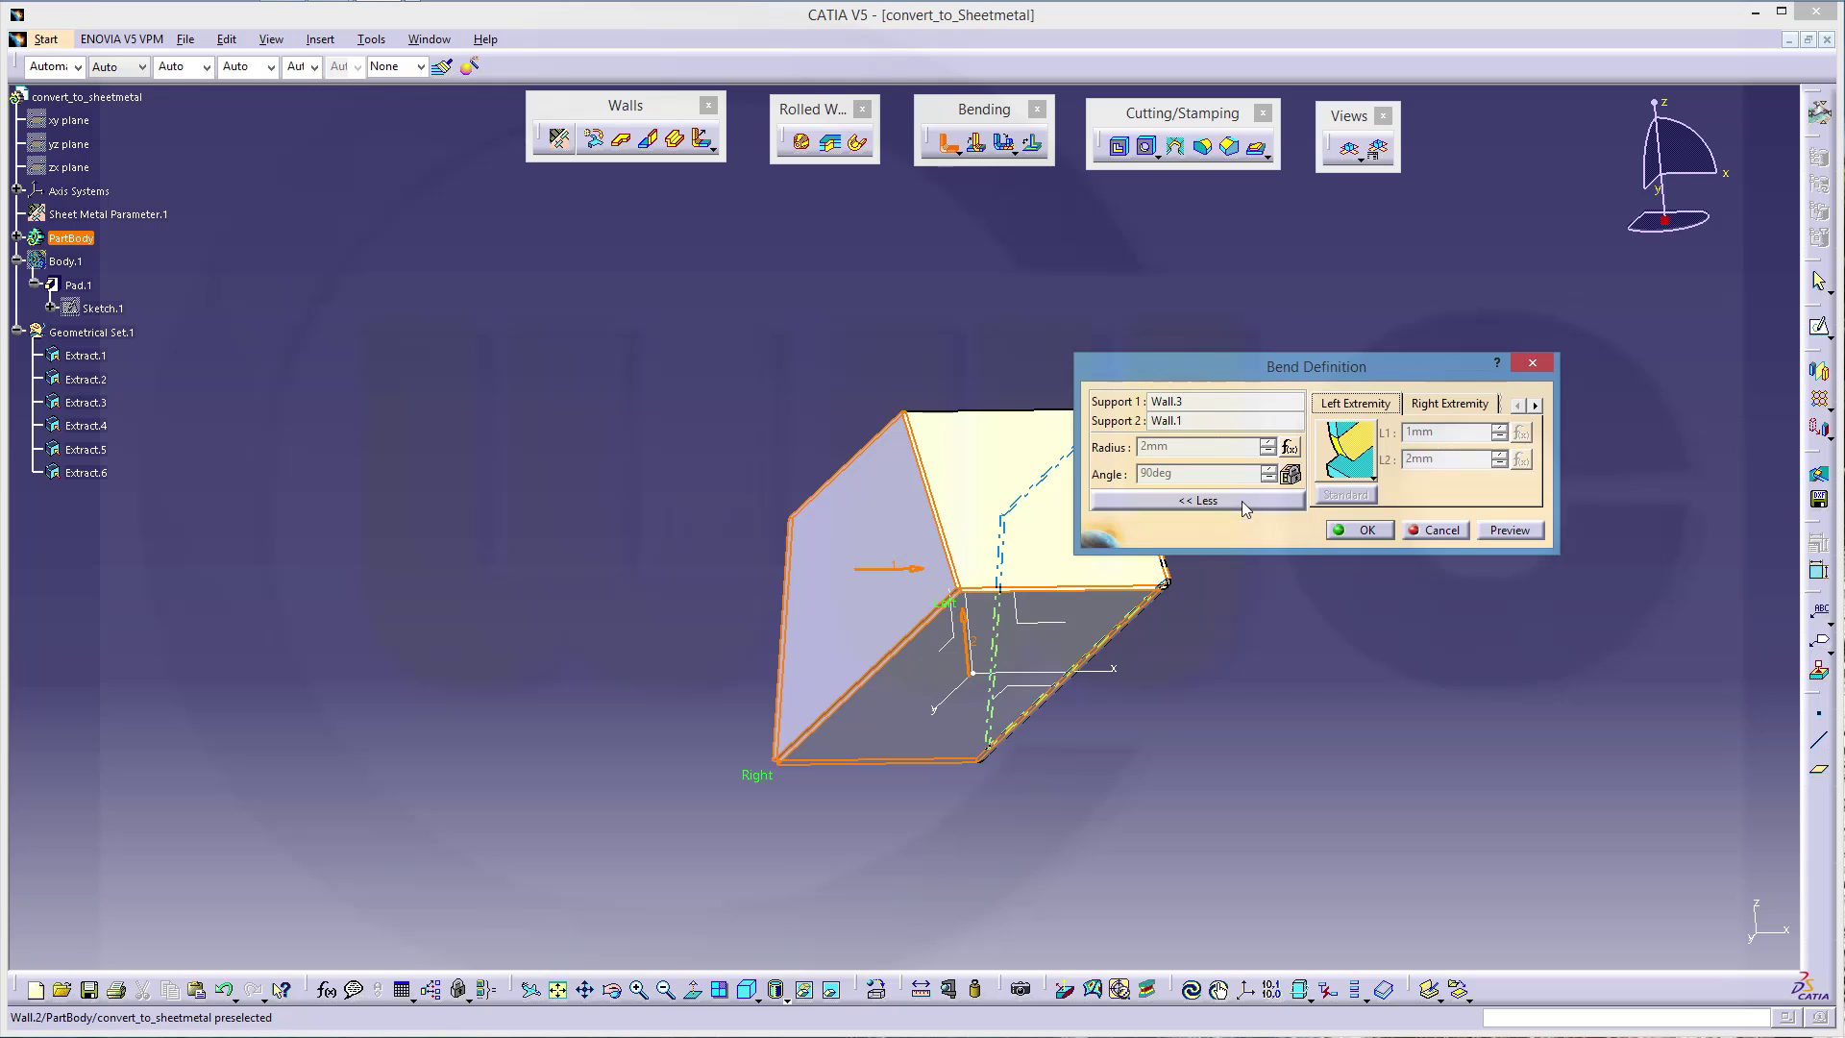
left_click(1374, 476)
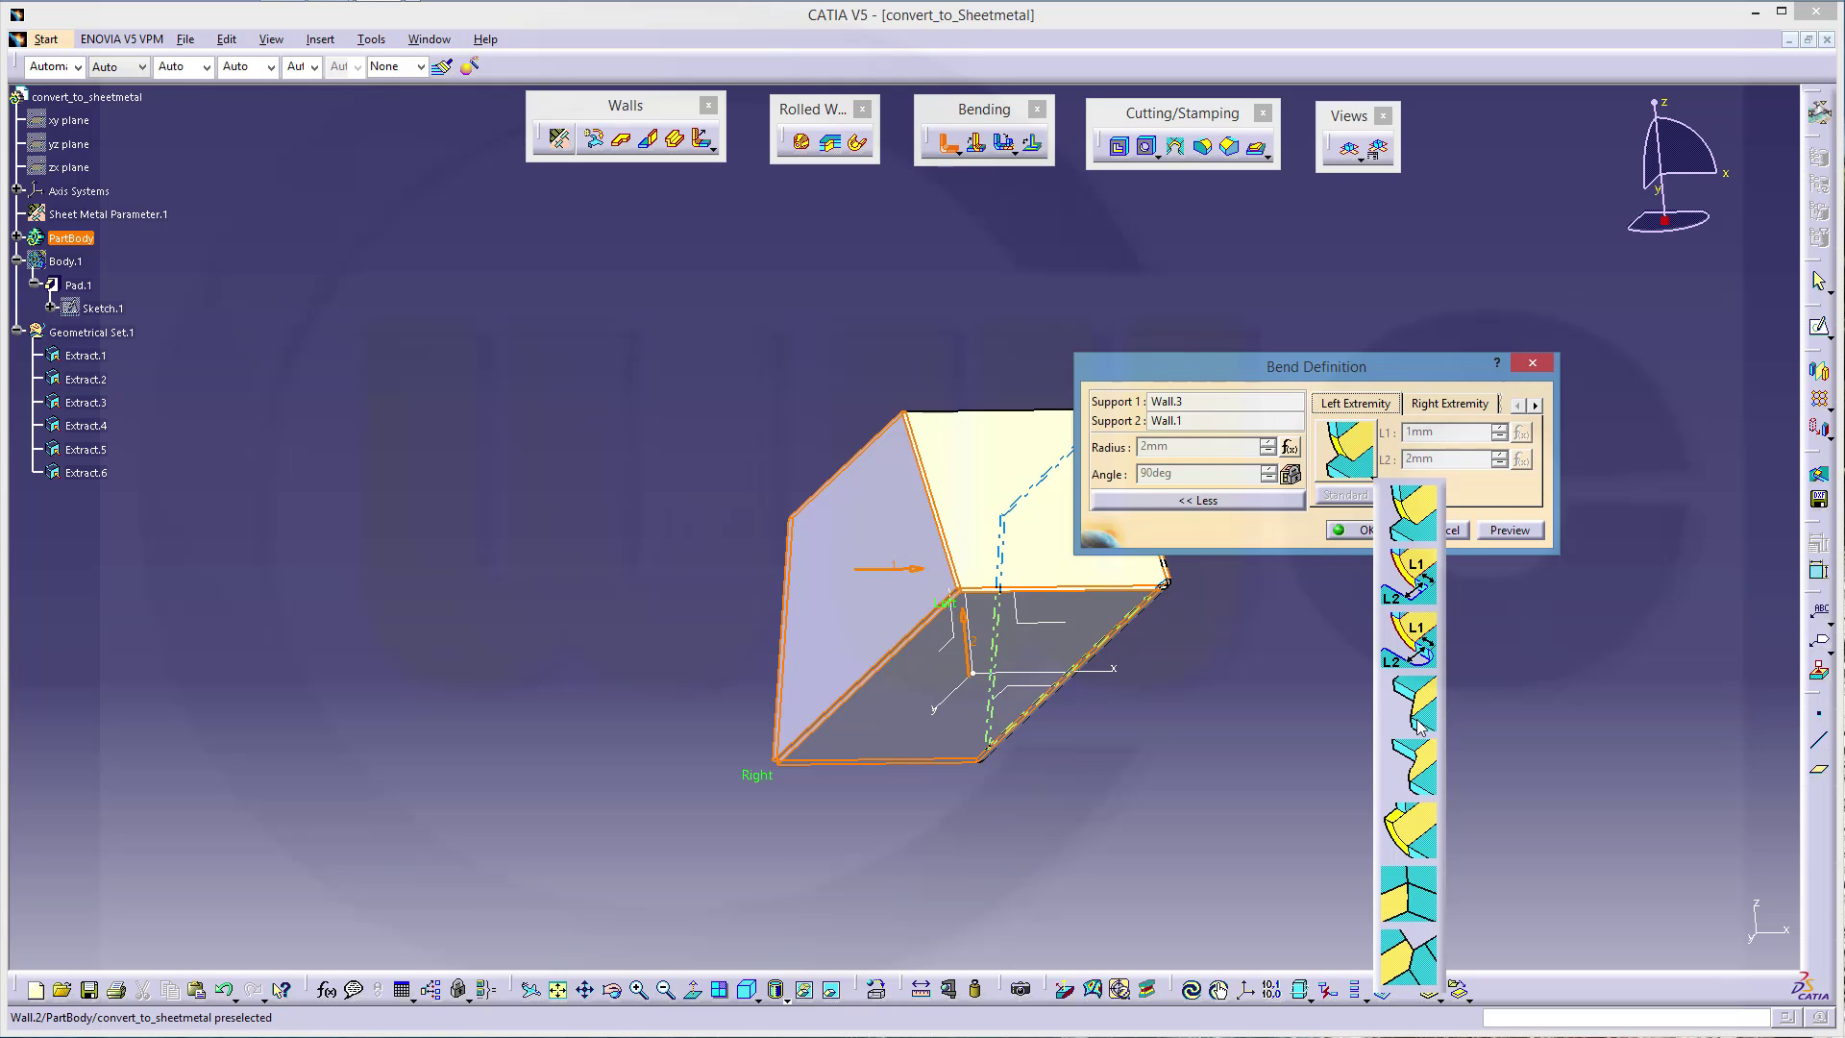
left_click(1480, 642)
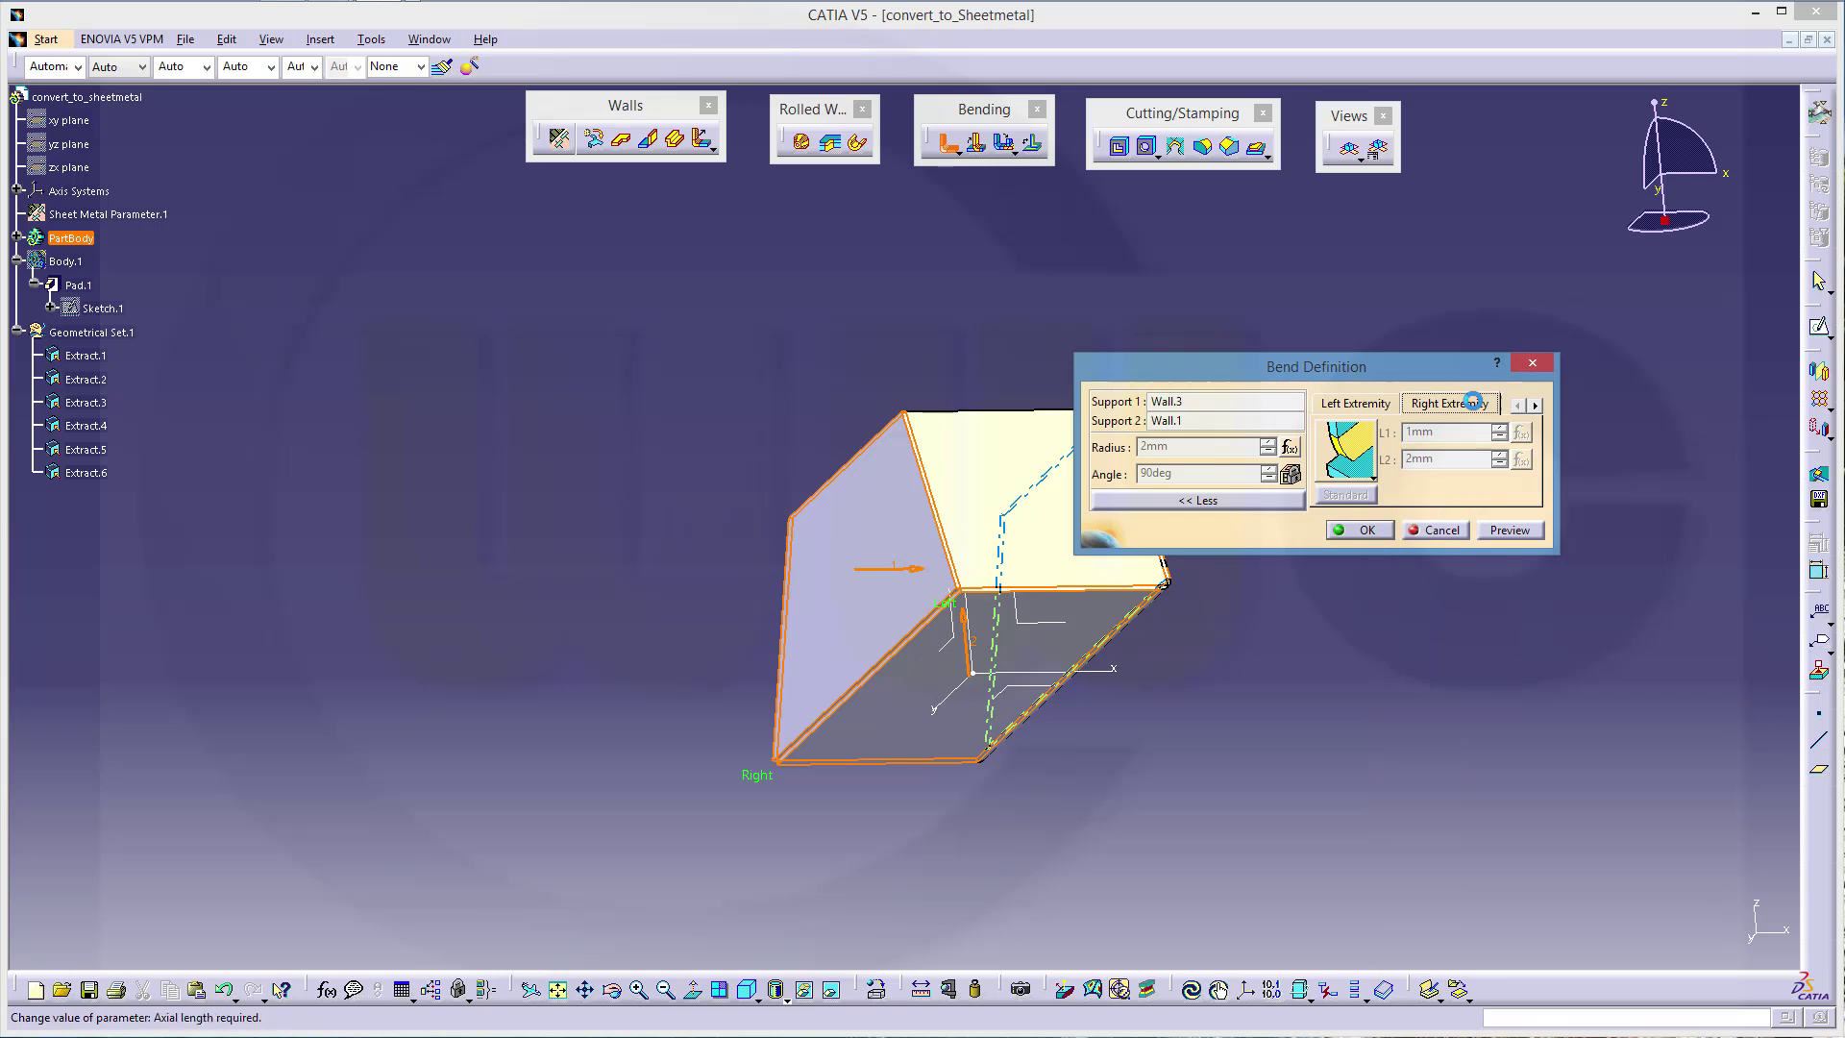
left_click(1448, 403)
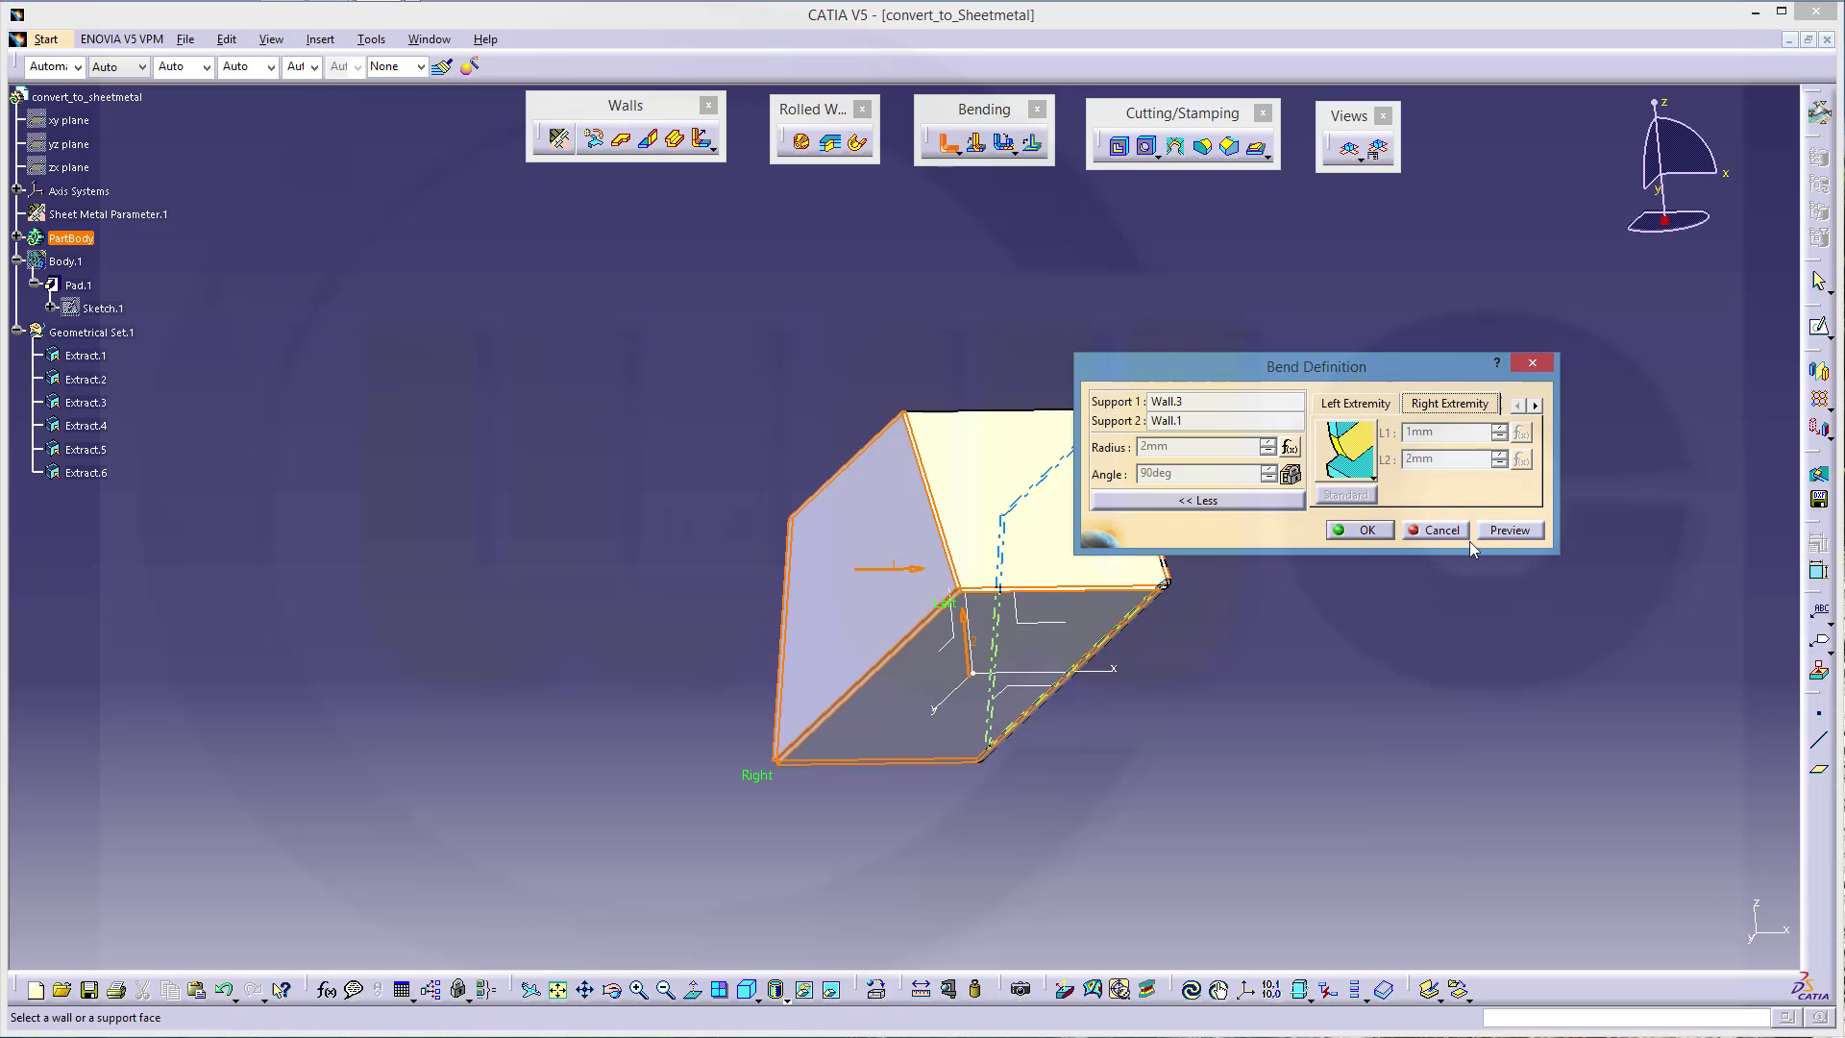
left_click(1374, 476)
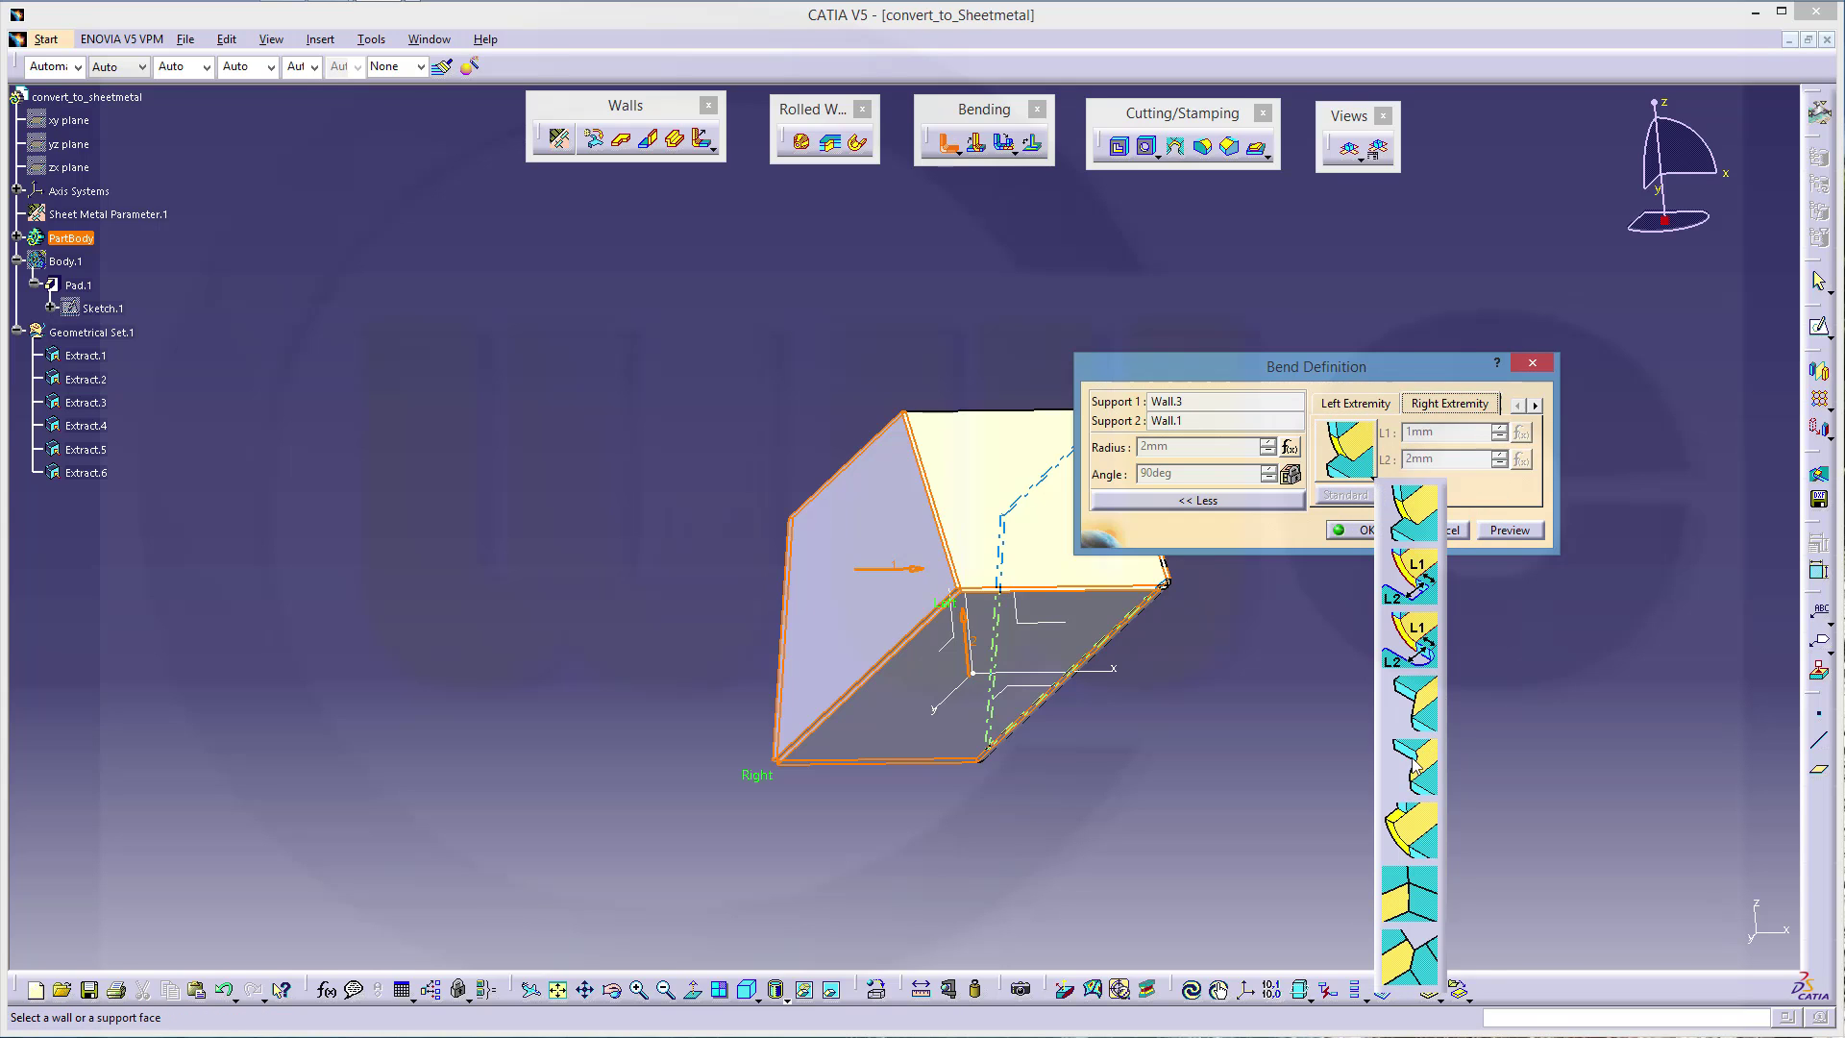
left_click(1380, 531)
left_click(1355, 530)
middle_click_drag(1092, 367, 1177, 536)
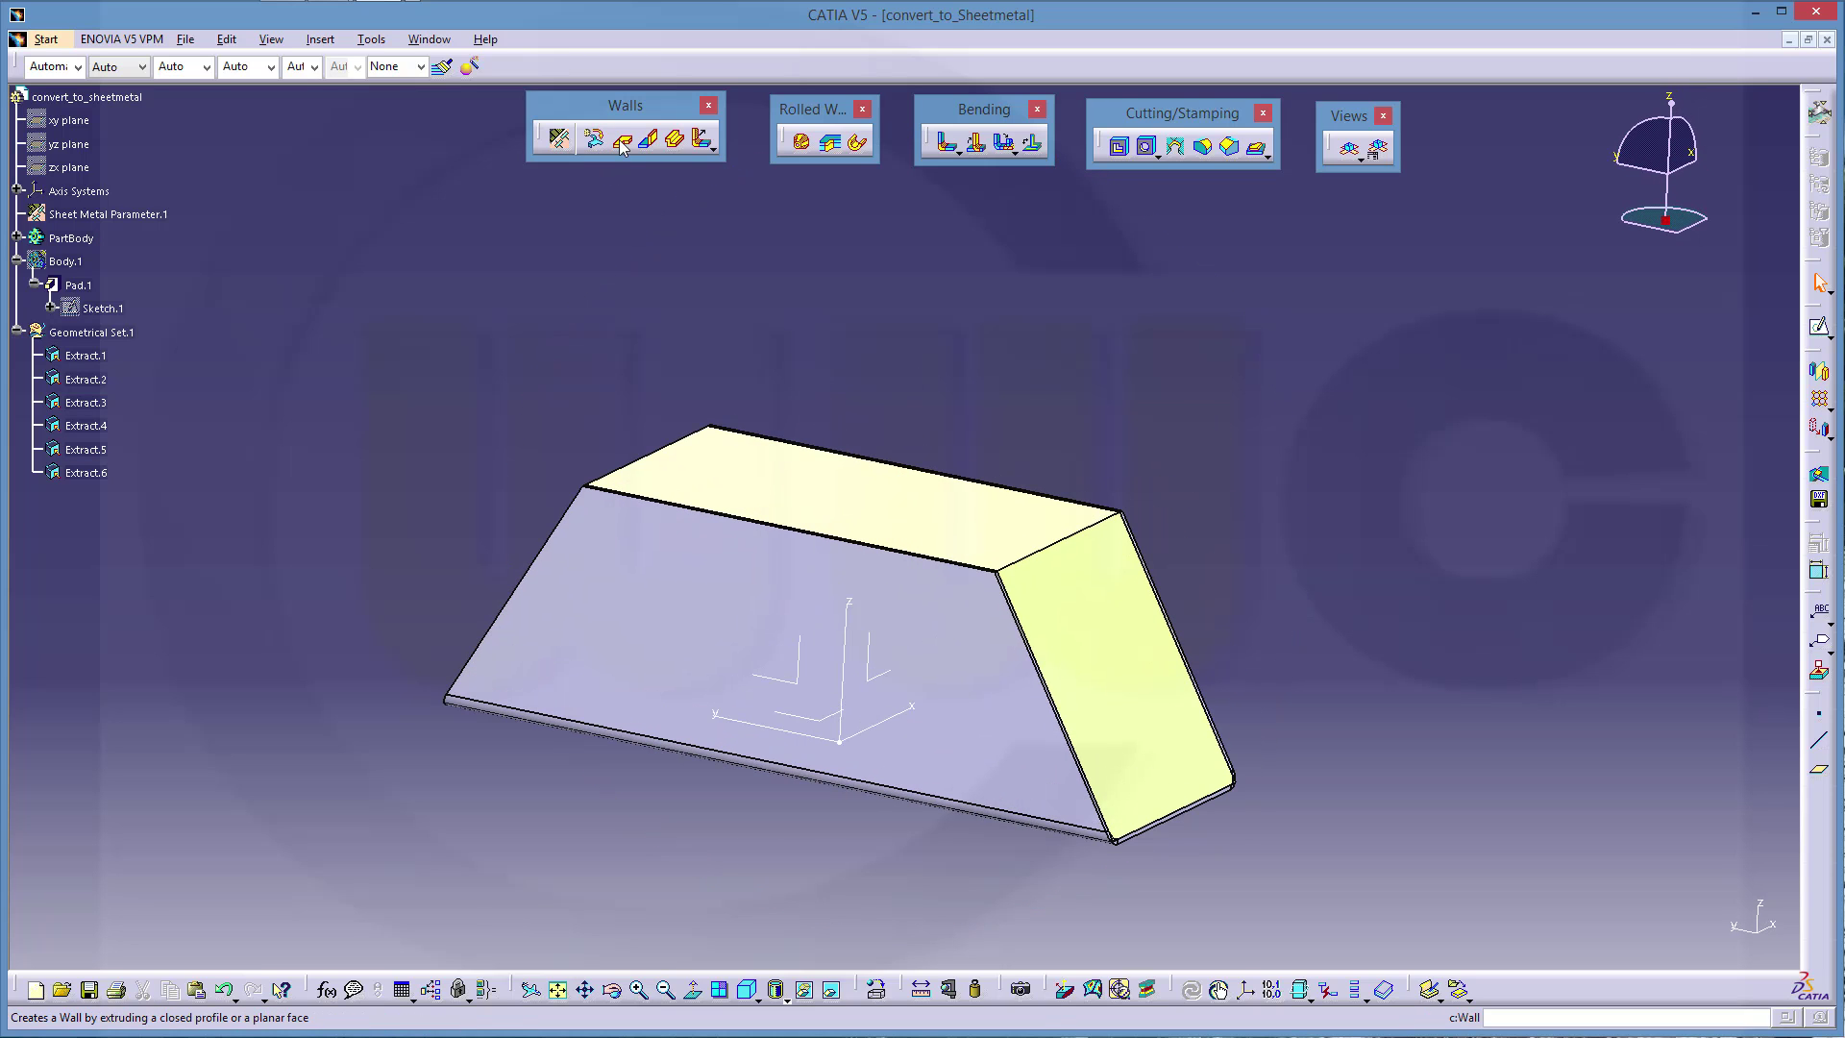
Step: Build the sloped side wall on Extract.4 and the top wall on Extract.5
left_click(1117, 666)
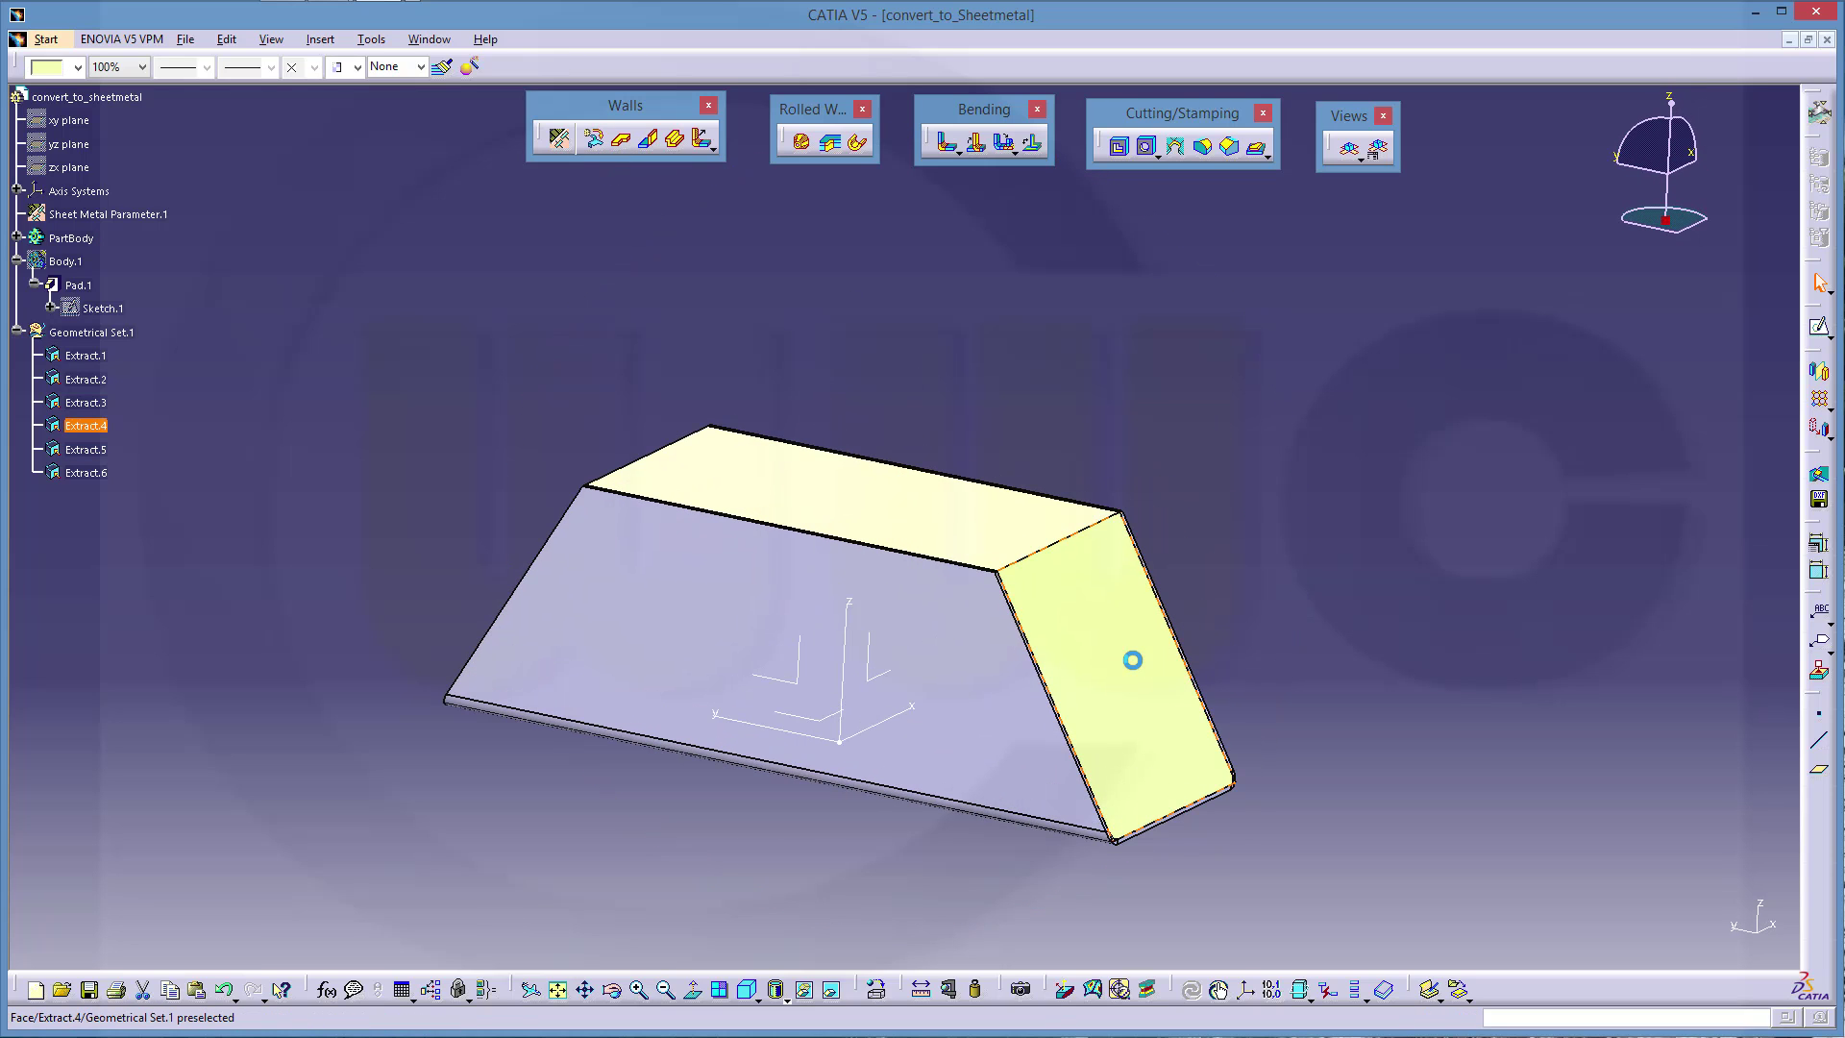
left_click(620, 139)
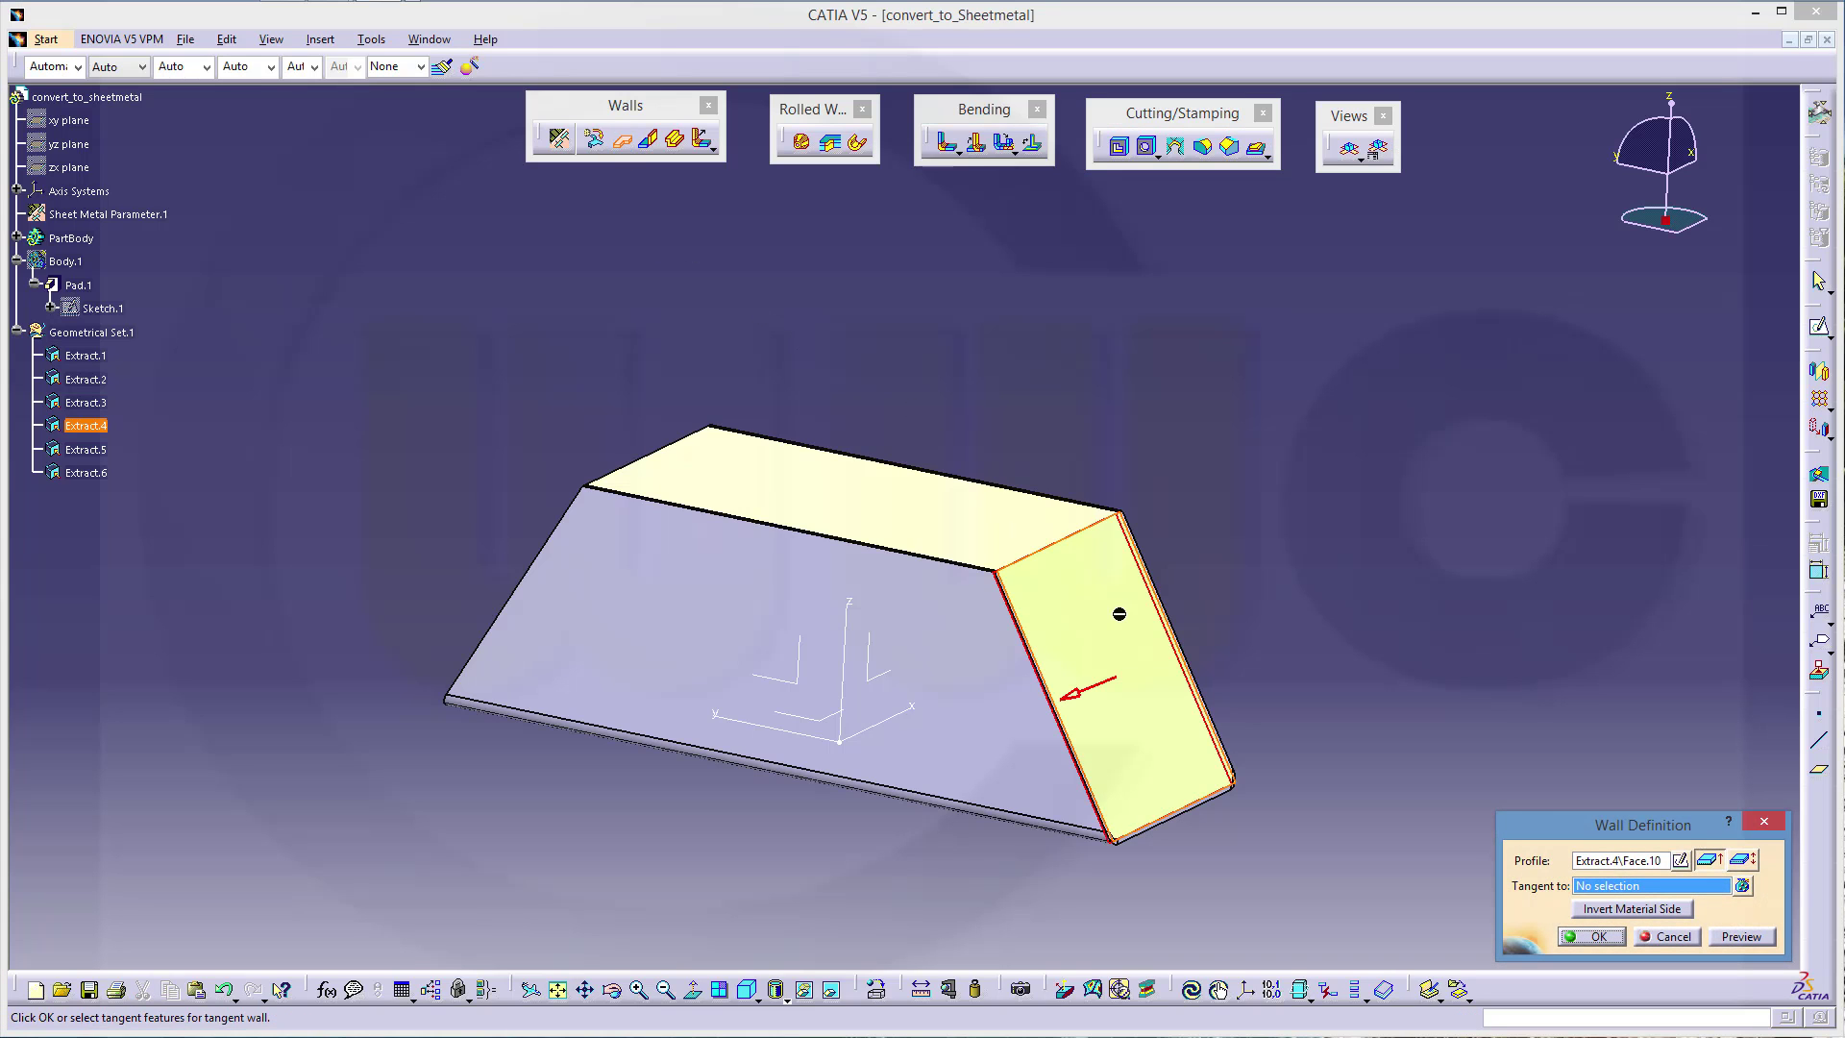
left_click(1589, 936)
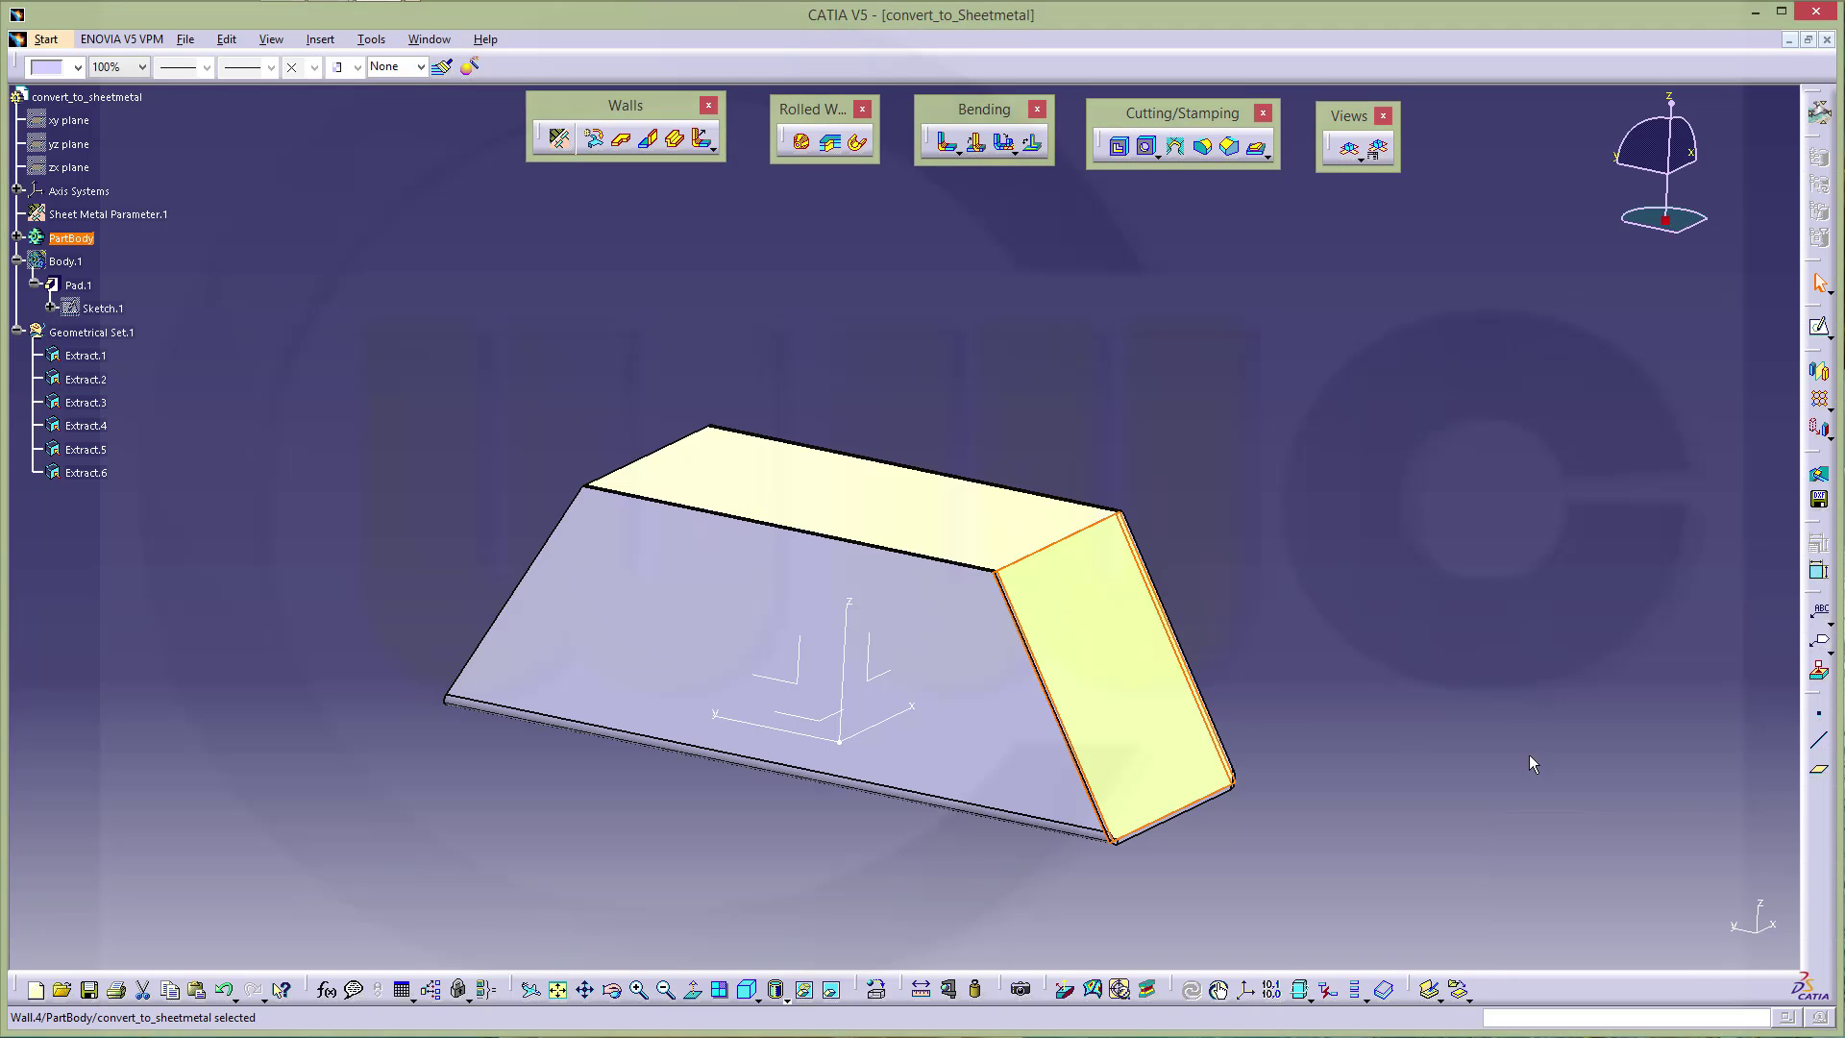
left_click(621, 142)
left_click(851, 500)
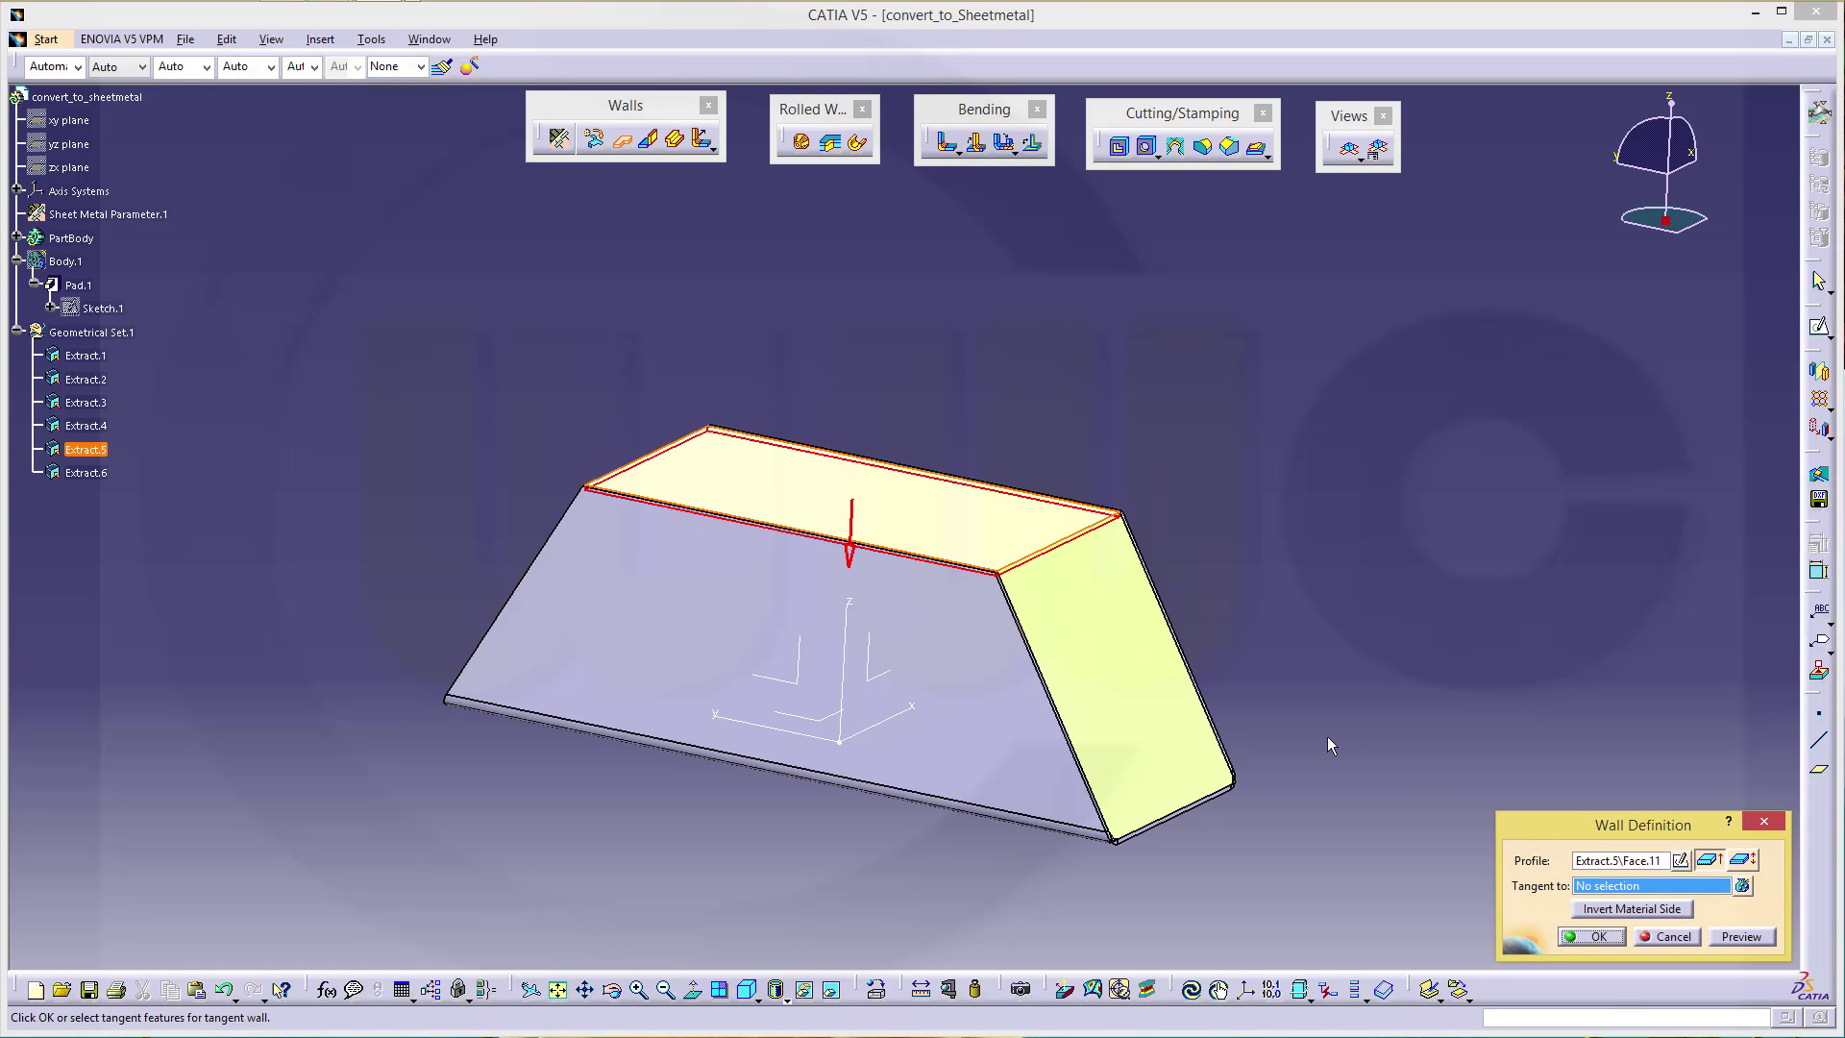
left_click(1598, 937)
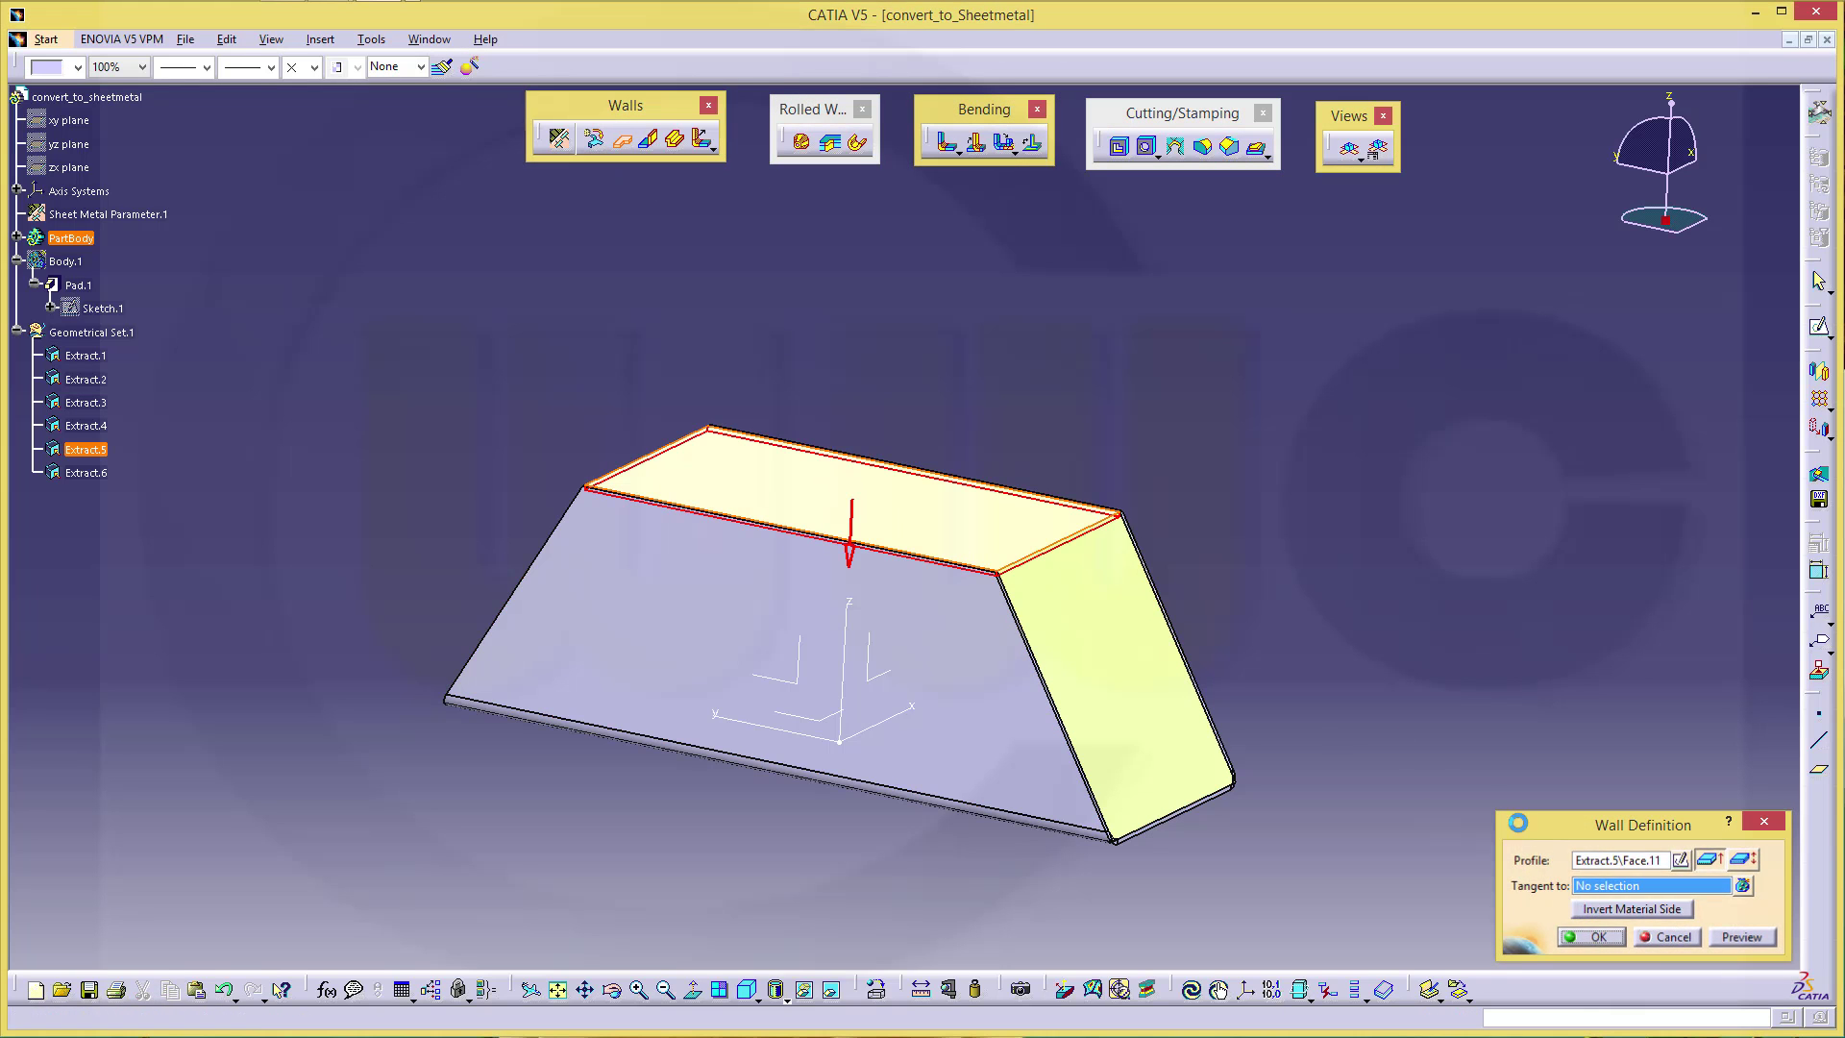
Step: Add the end wall on the Extract.6 face and orbit to inspect it
left_click(620, 142)
middle_click_drag(497, 461, 680, 576)
left_click(608, 612)
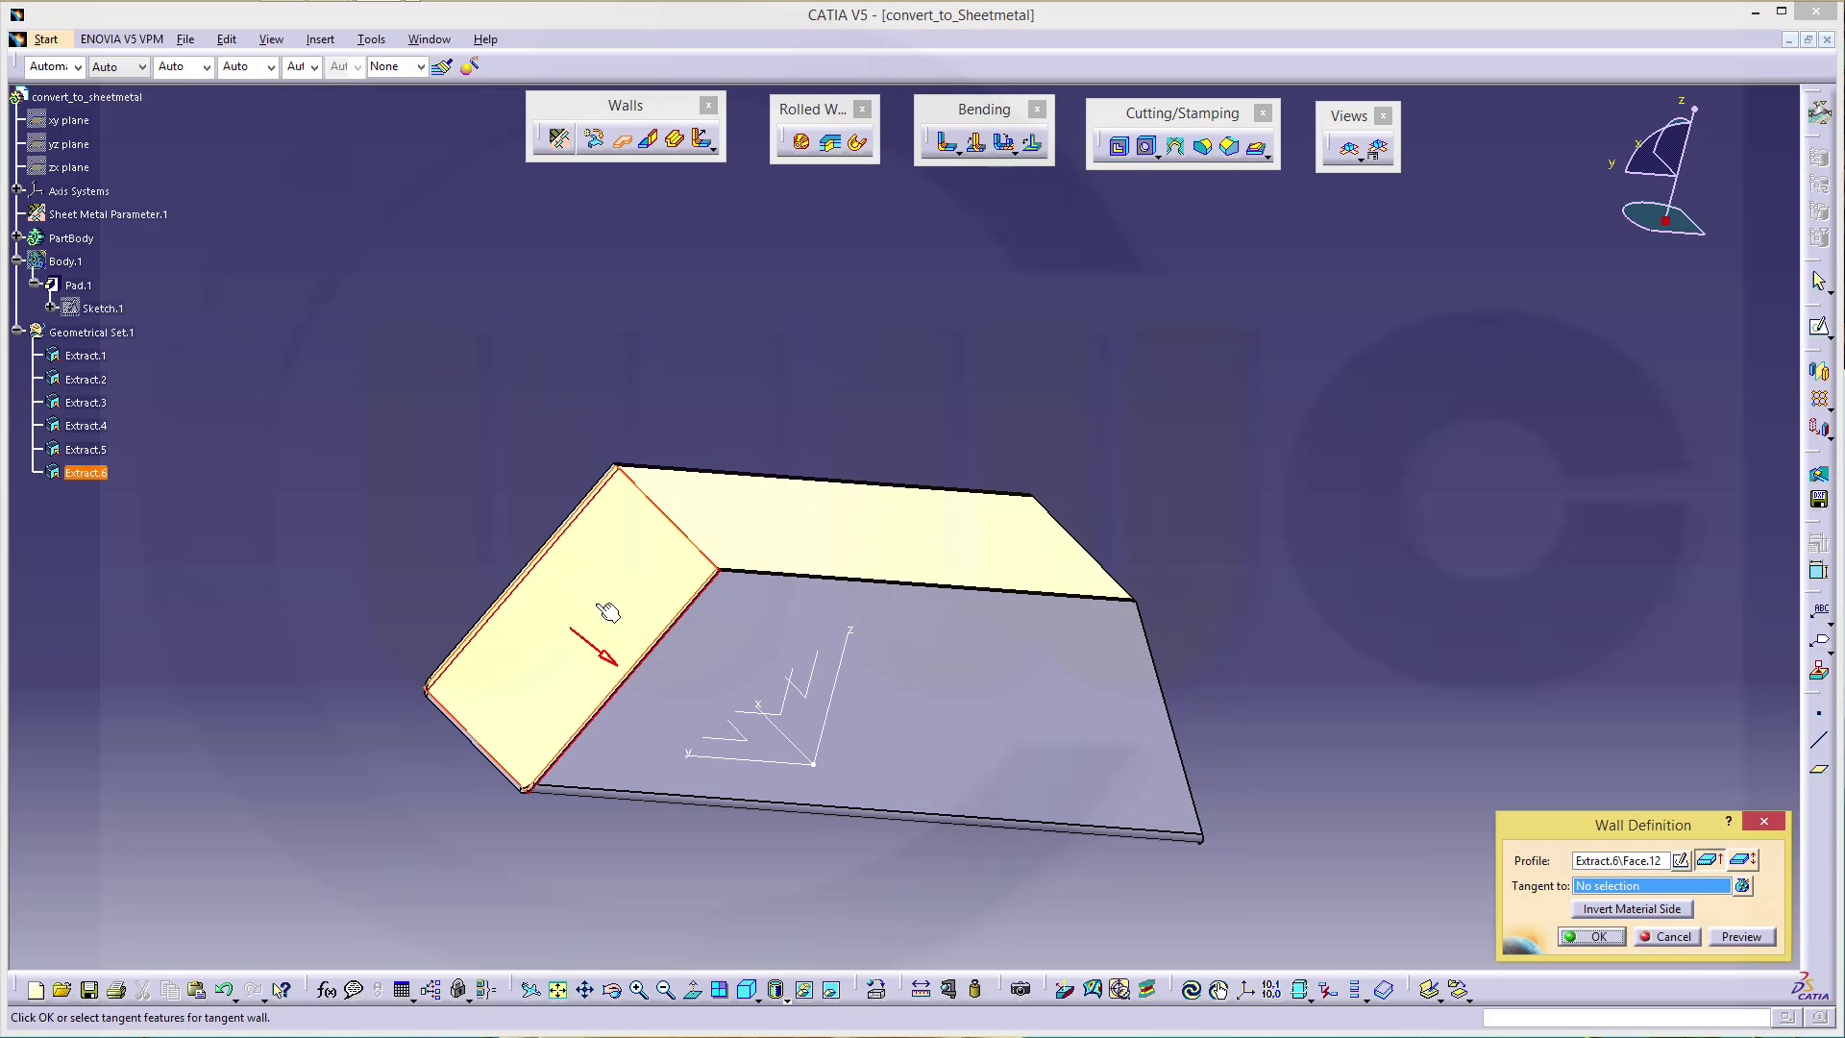
left_click(1598, 937)
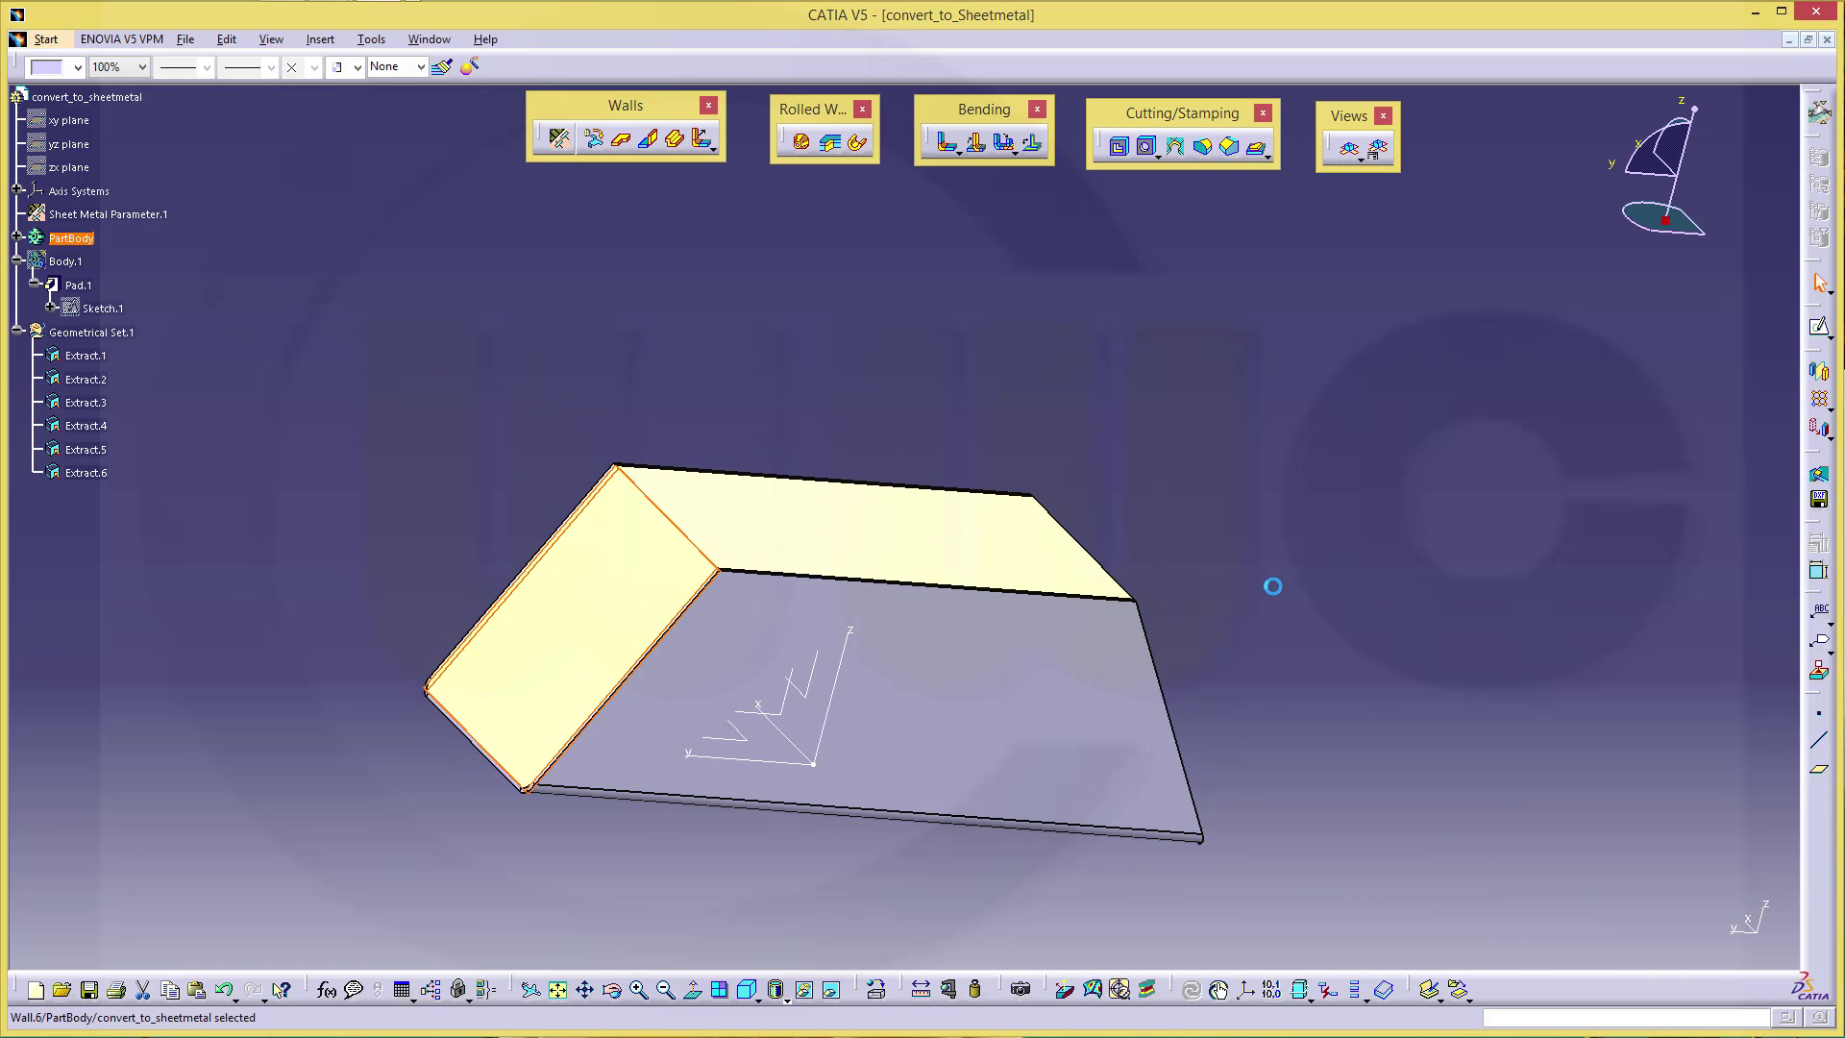
middle_click_drag(1237, 600, 1057, 500)
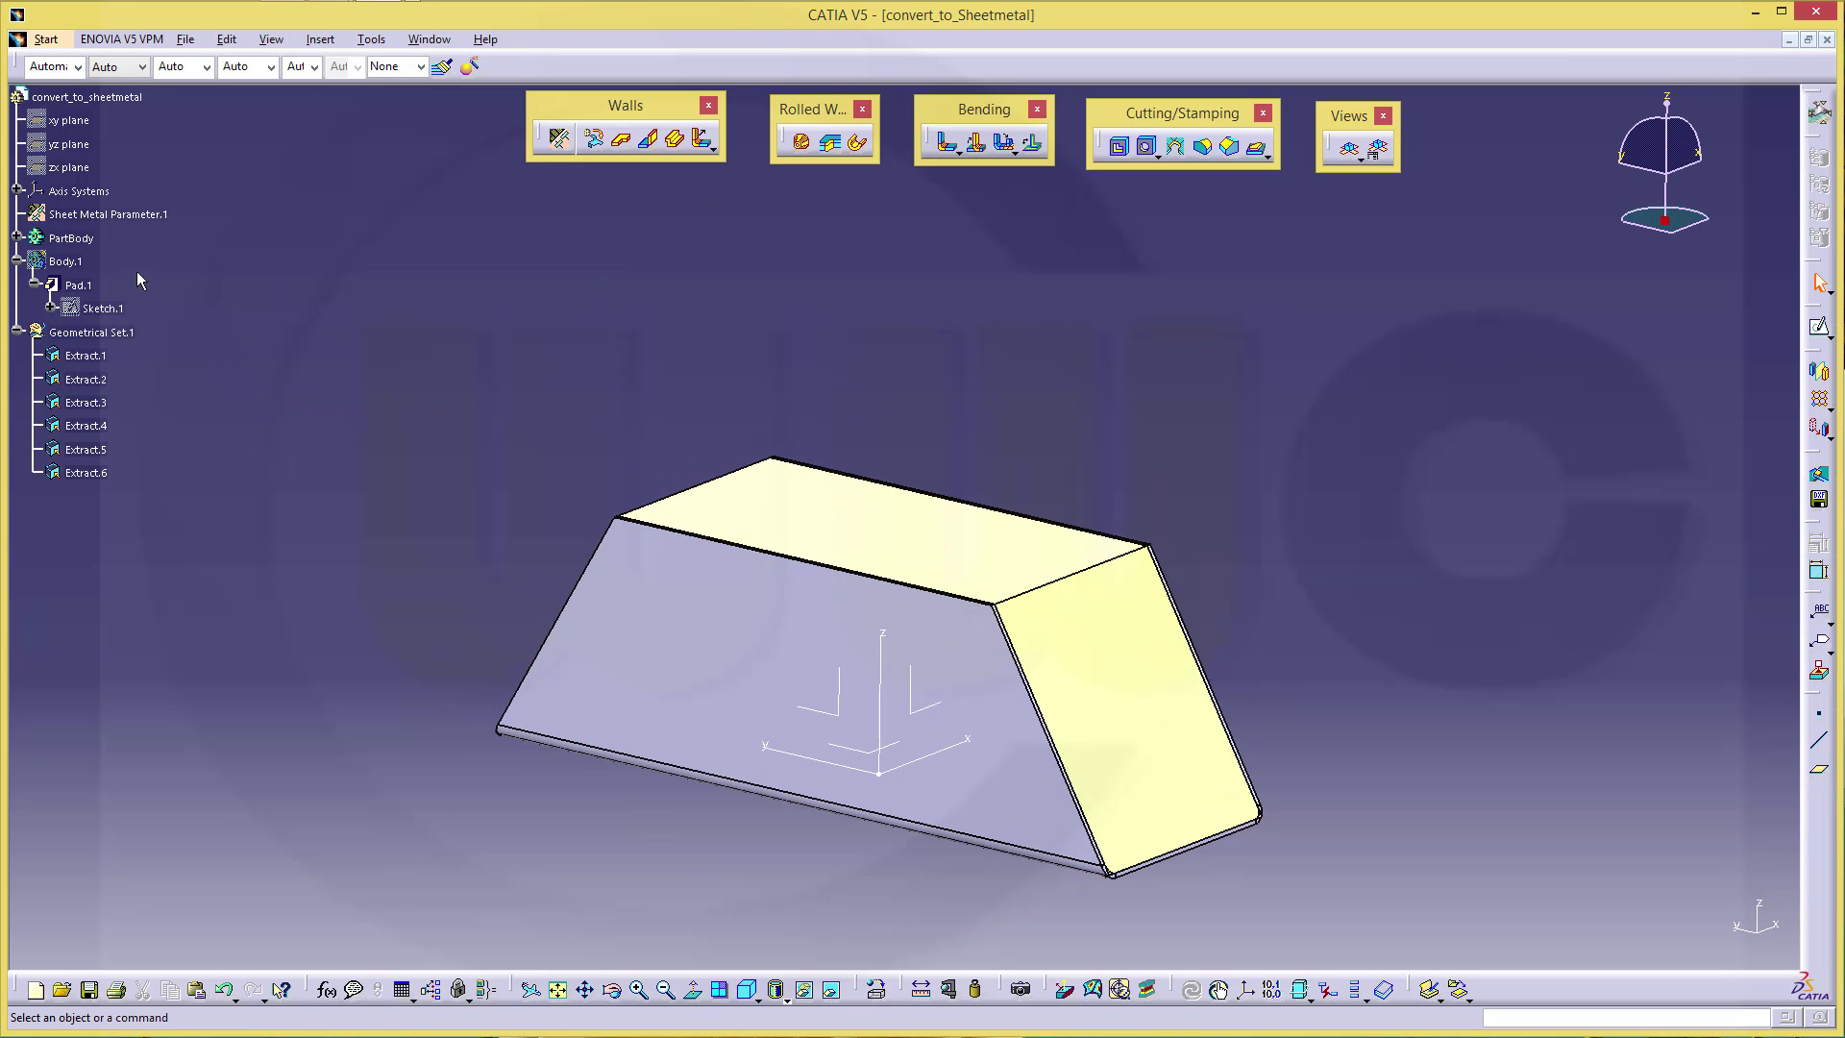
Step: Hide Geometrical Set.1 and its extracted surfaces, leaving only the walls visible
right_click(107, 333)
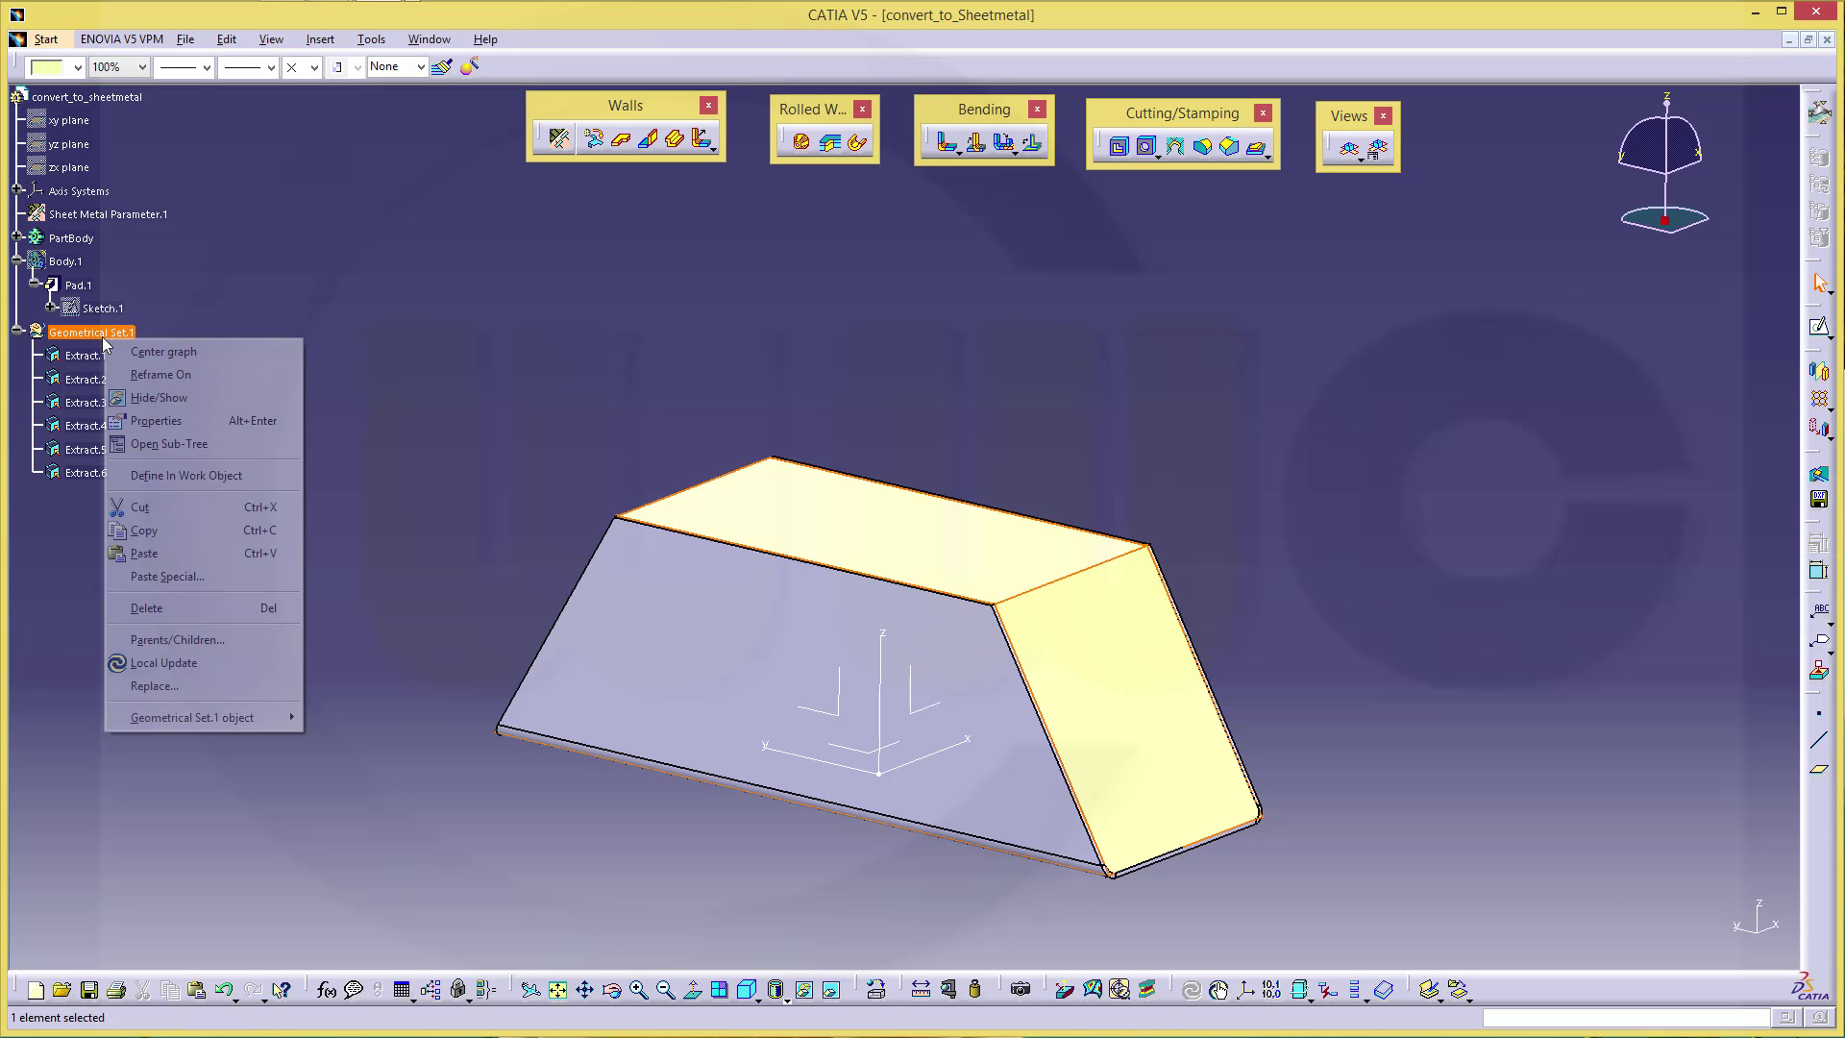
left_click(157, 397)
middle_click_drag(591, 411, 1062, 439)
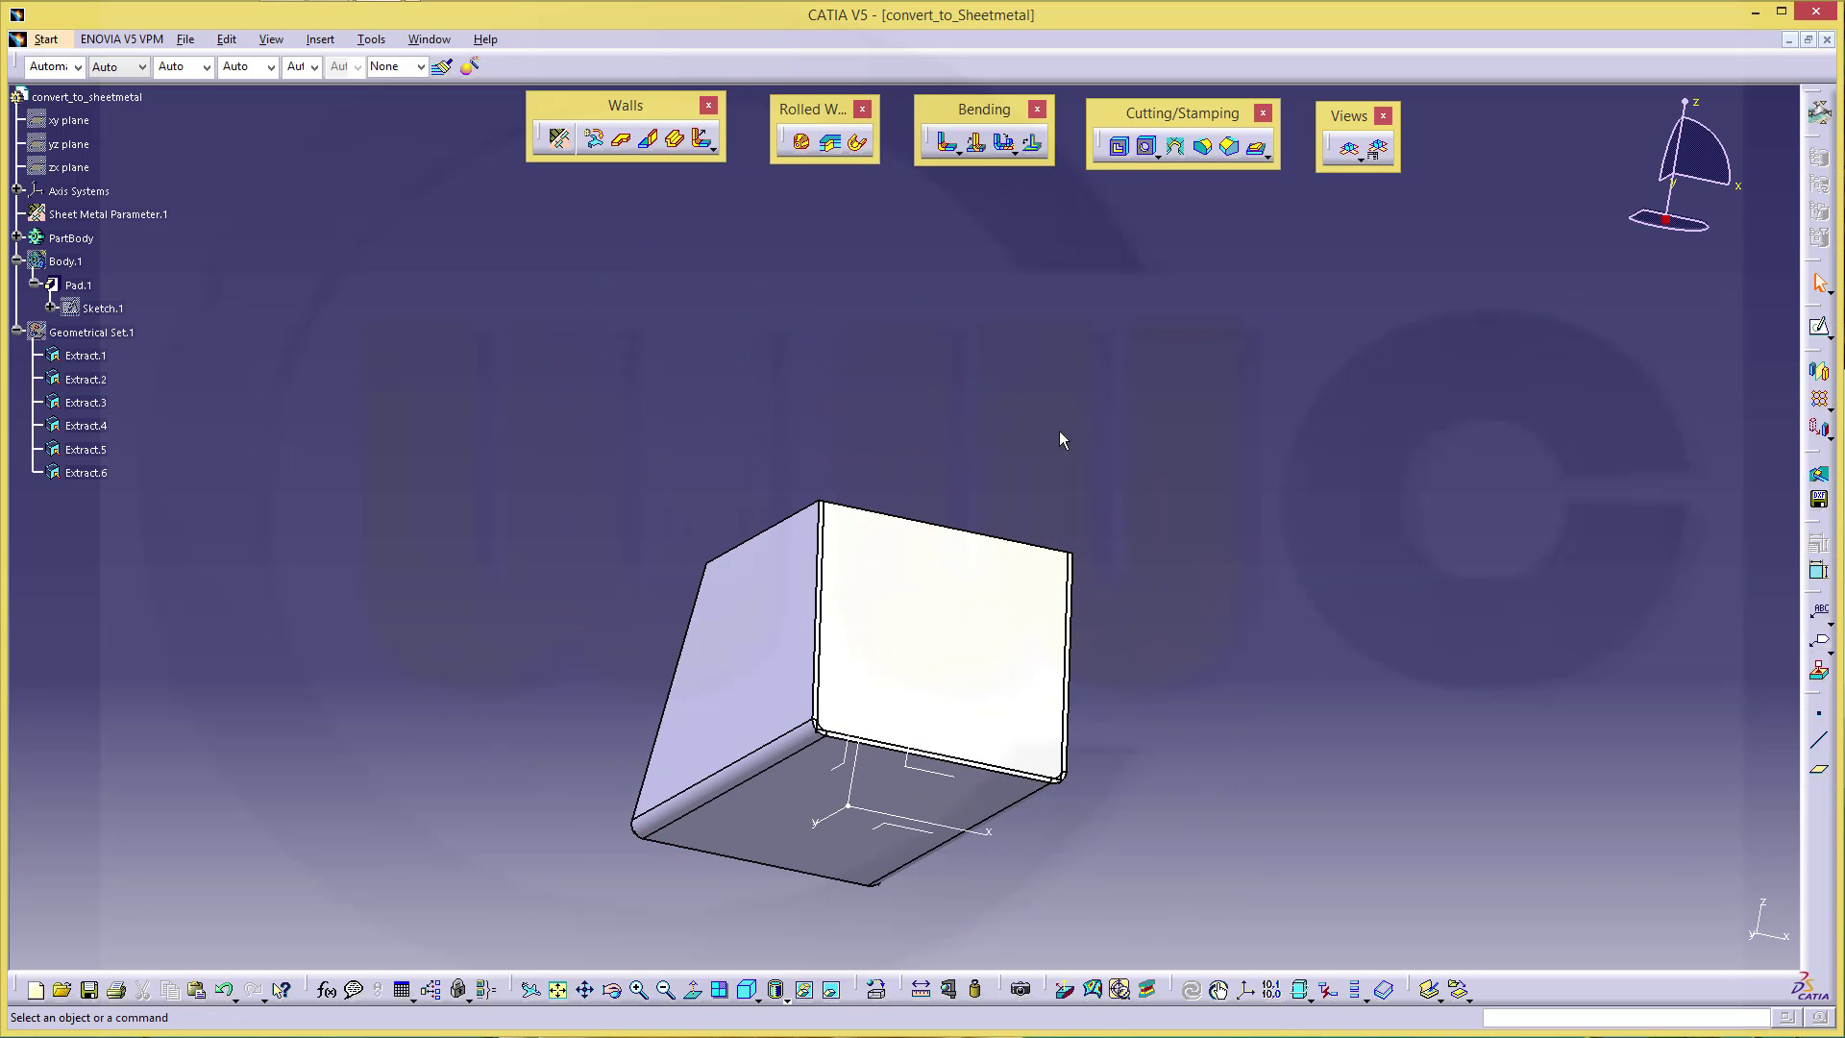
Step: Bend Wall.1 to Wall.4 with a 2mm radius and custom left and right extremity types
left_click(948, 145)
left_click(845, 757)
left_click(924, 694)
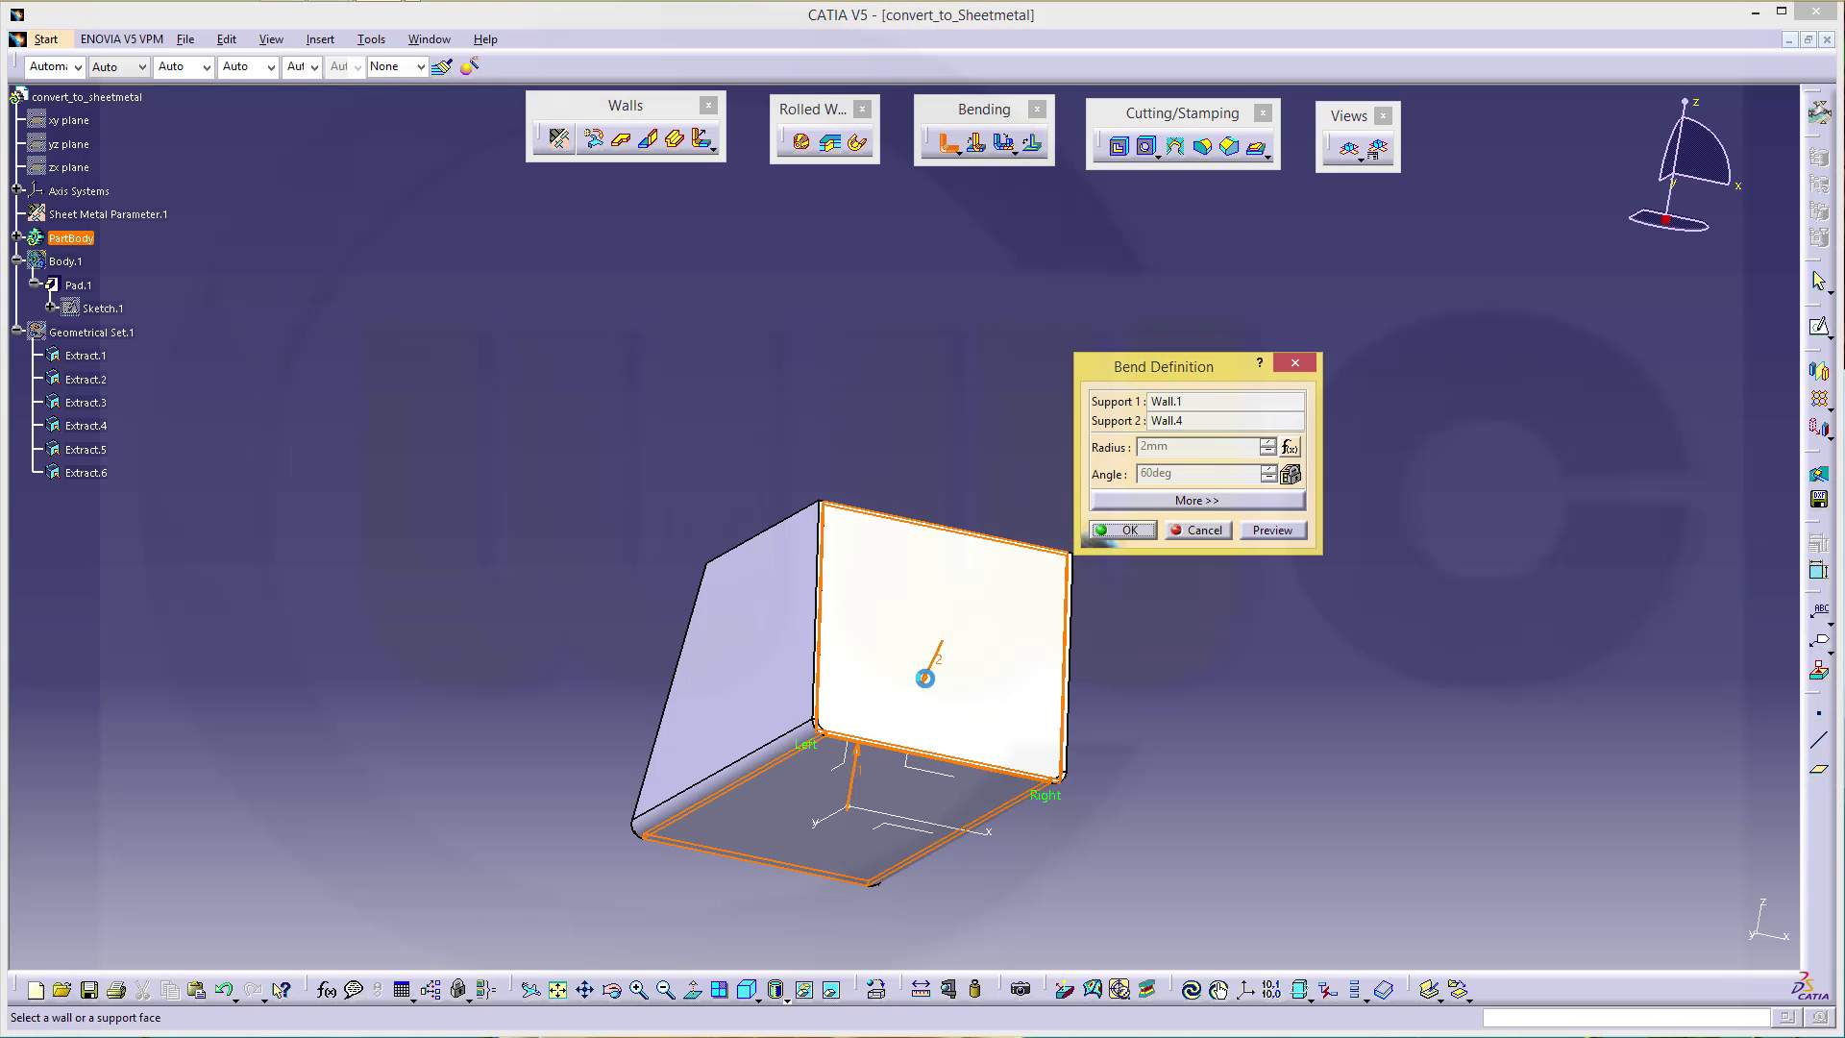
left_click(1246, 499)
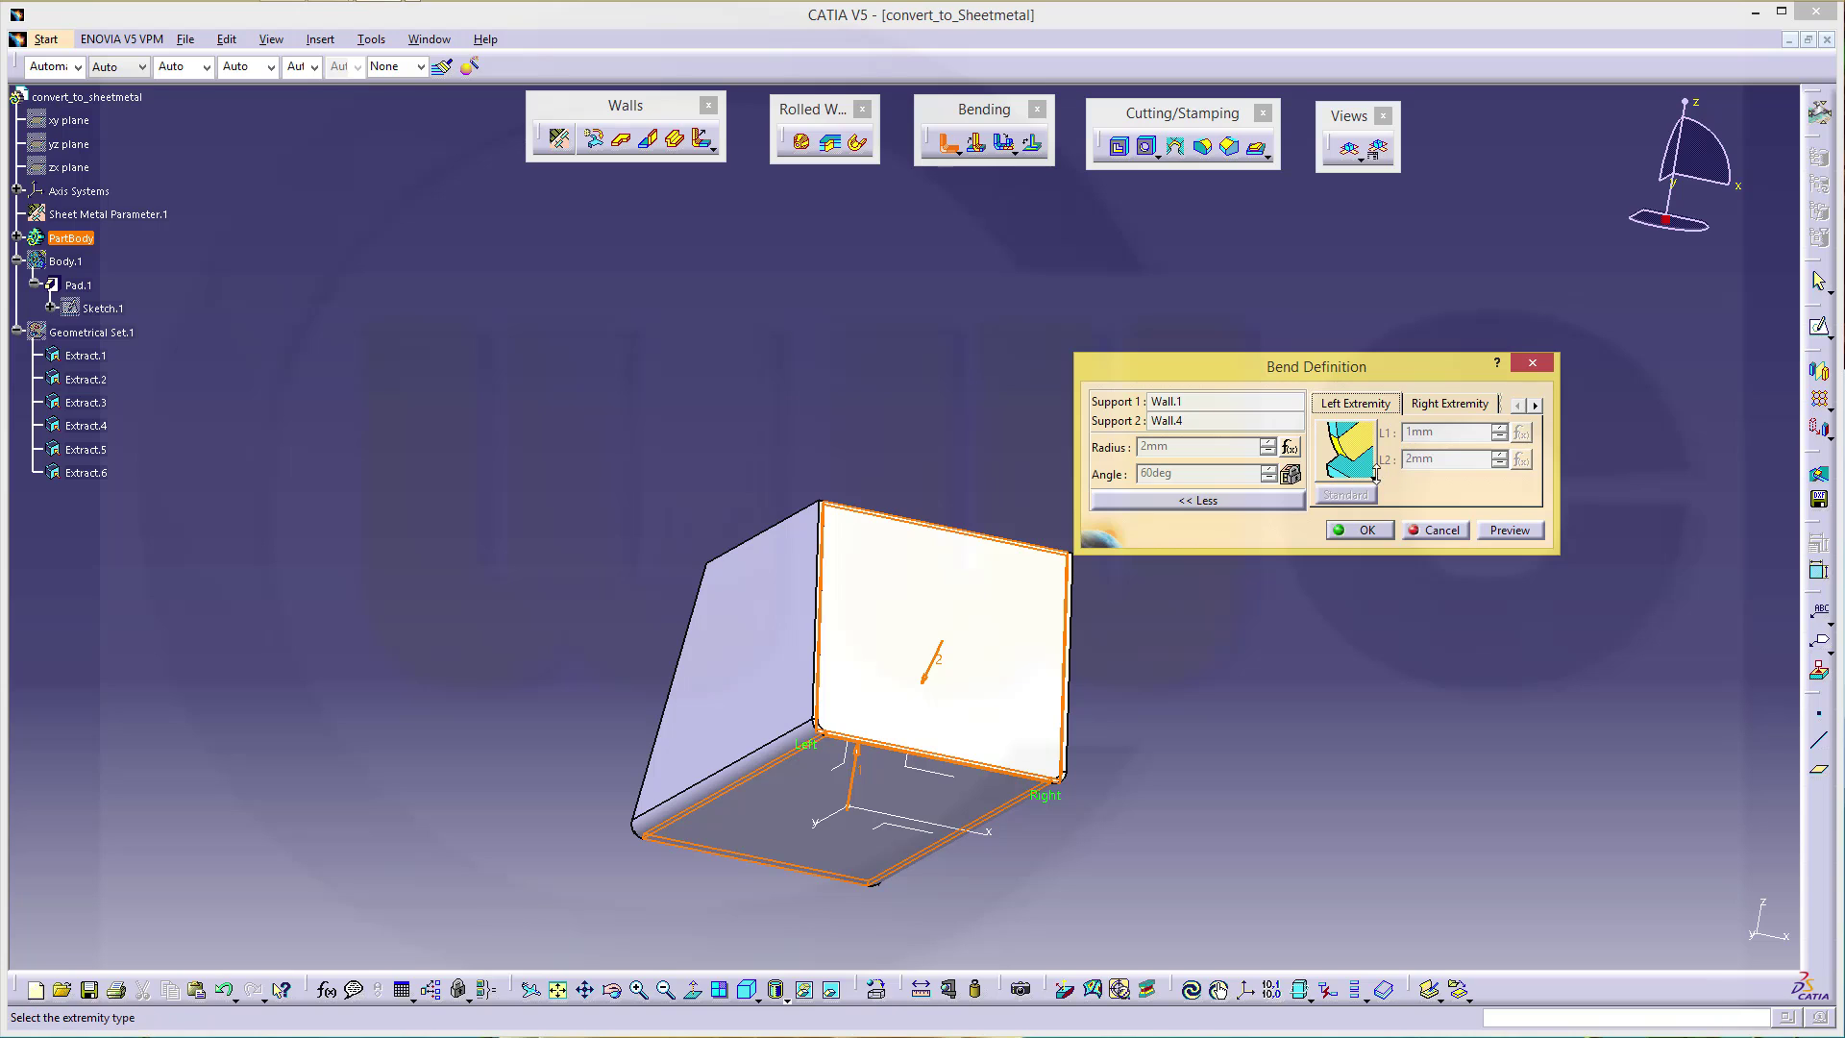
left_click(1374, 476)
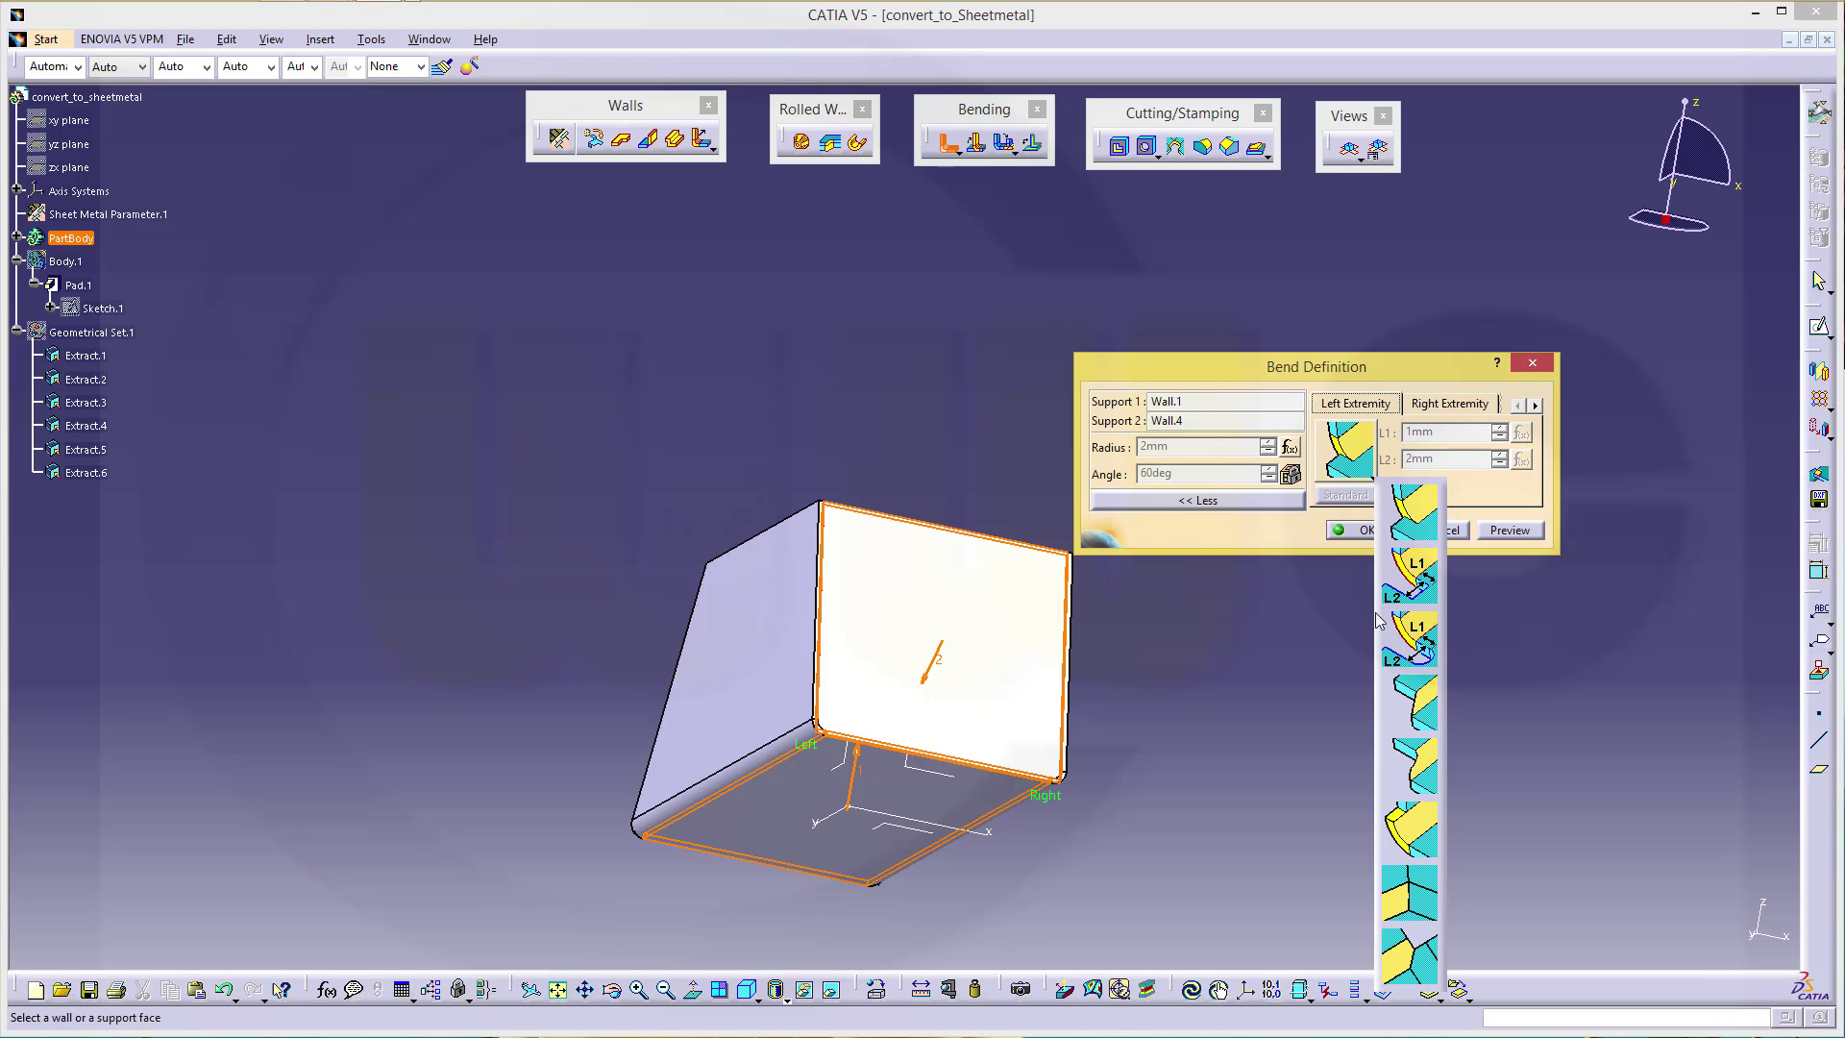
left_click(1453, 480)
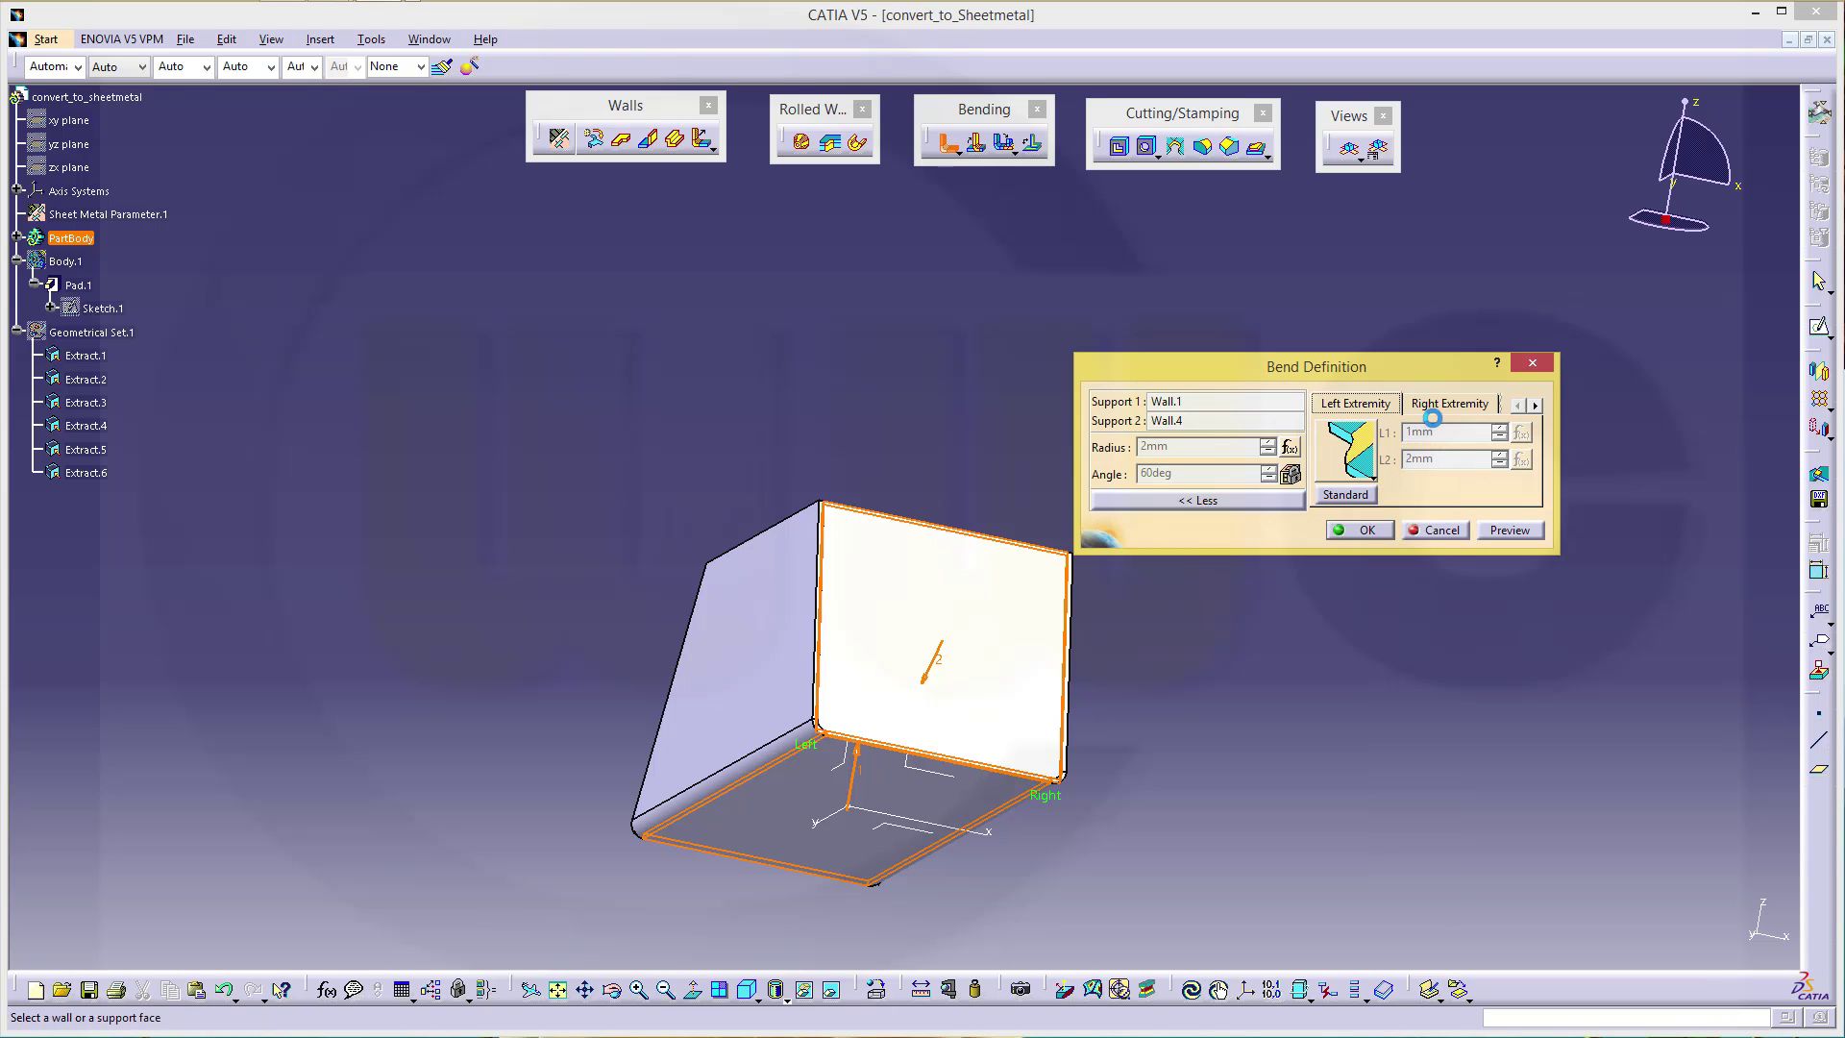
left_click(1449, 404)
left_click(1372, 477)
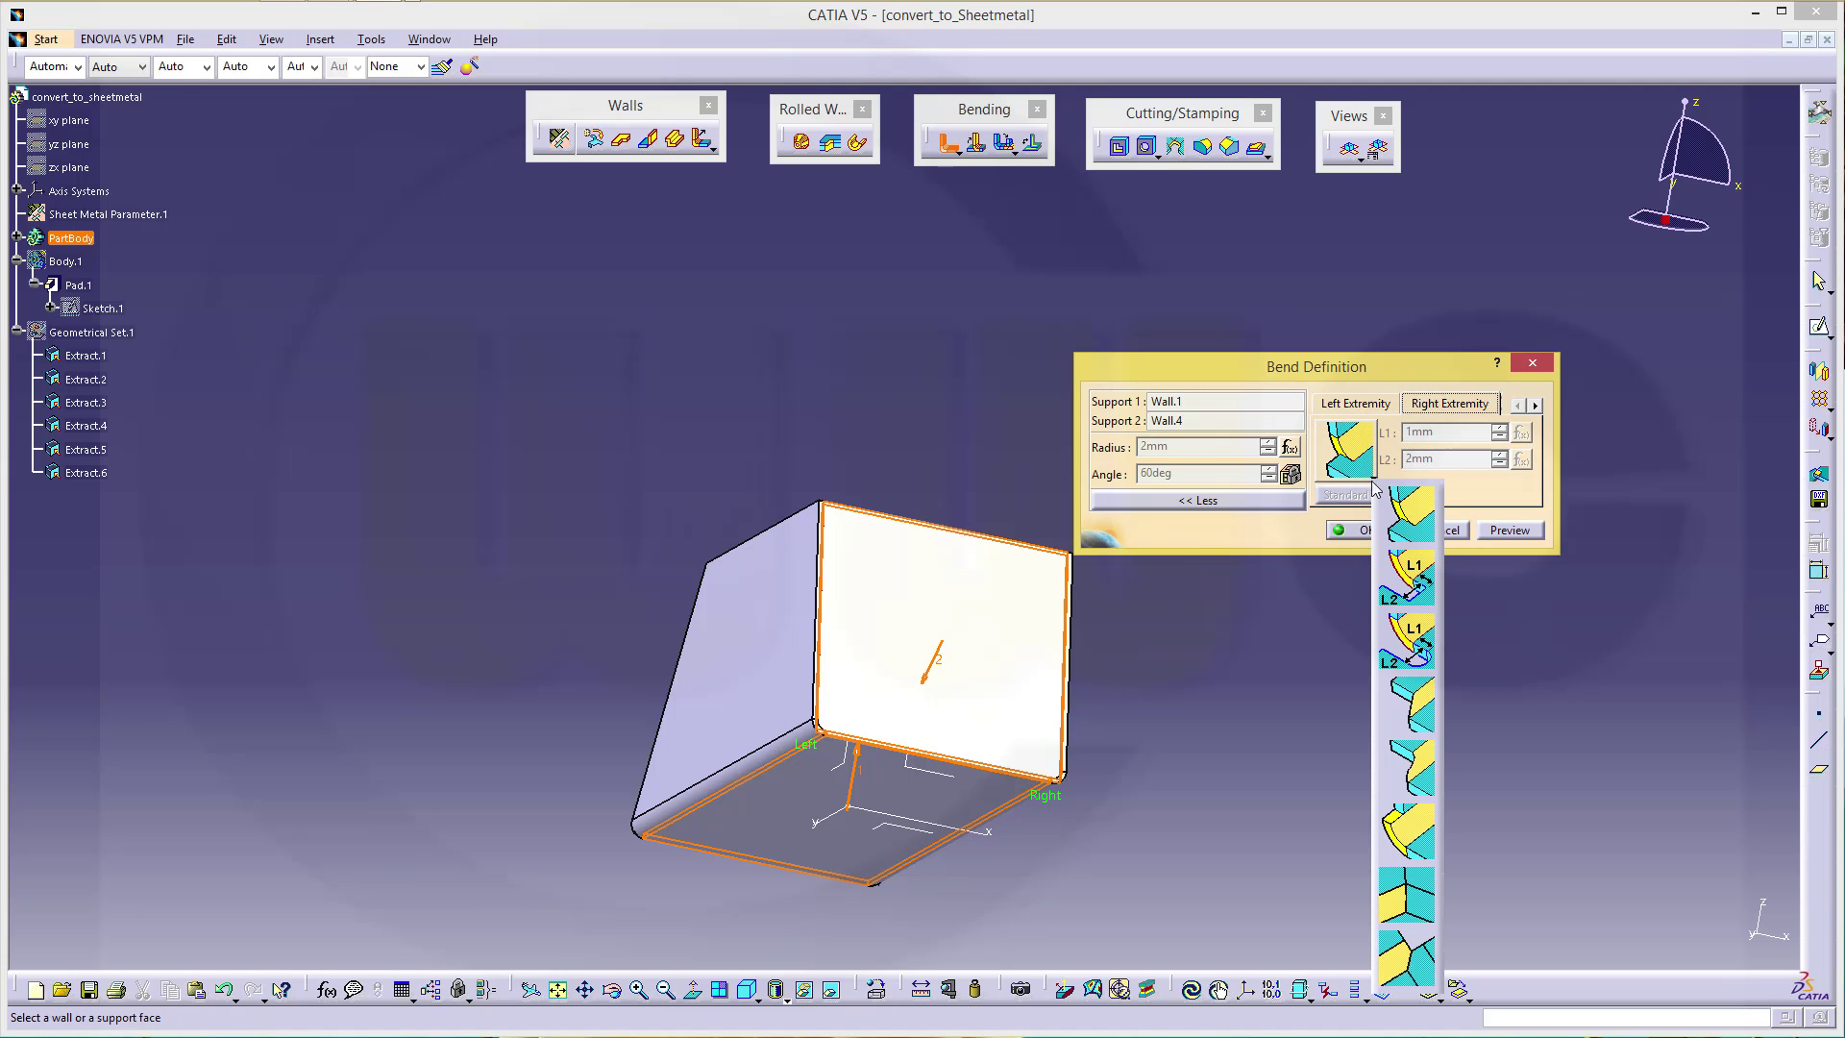
left_click(1407, 711)
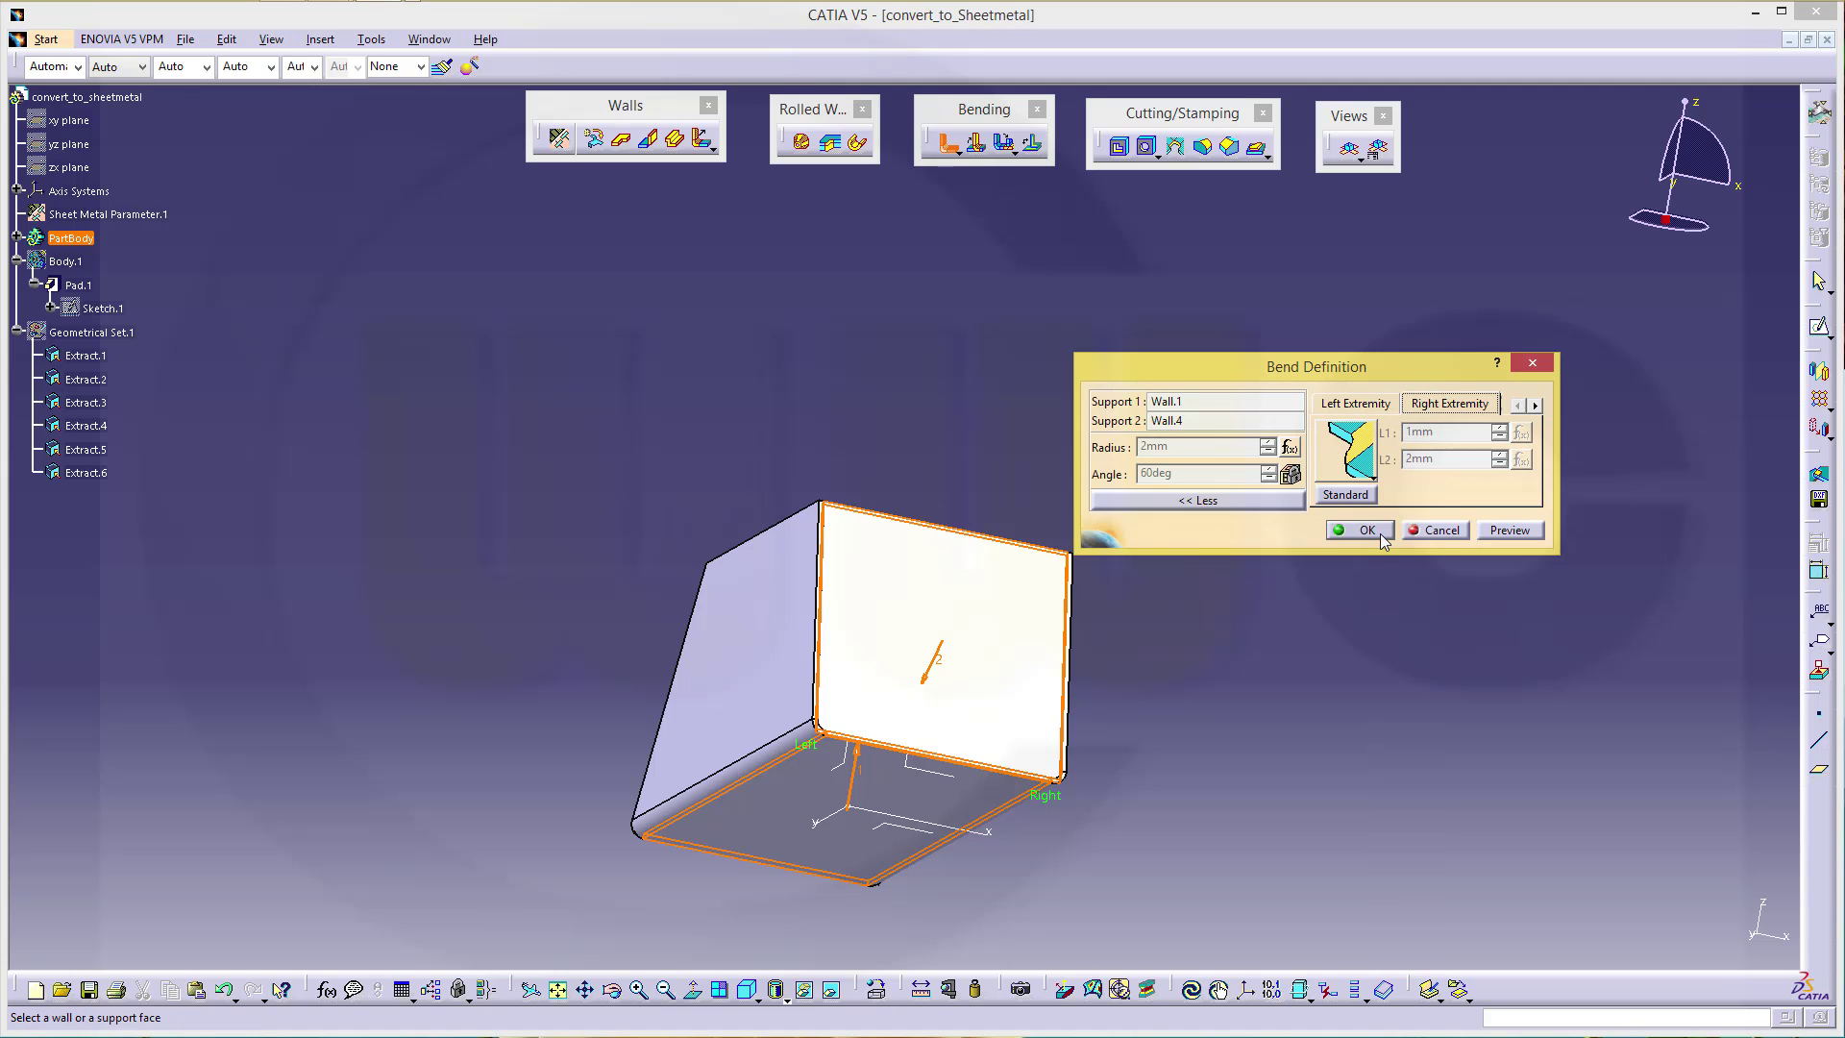
left_click(1365, 530)
Step: Bend Wall.4 to Wall.5 with a 2mm radius and custom left and right extremity types
middle_click_drag(1017, 432, 965, 567)
left_click(946, 142)
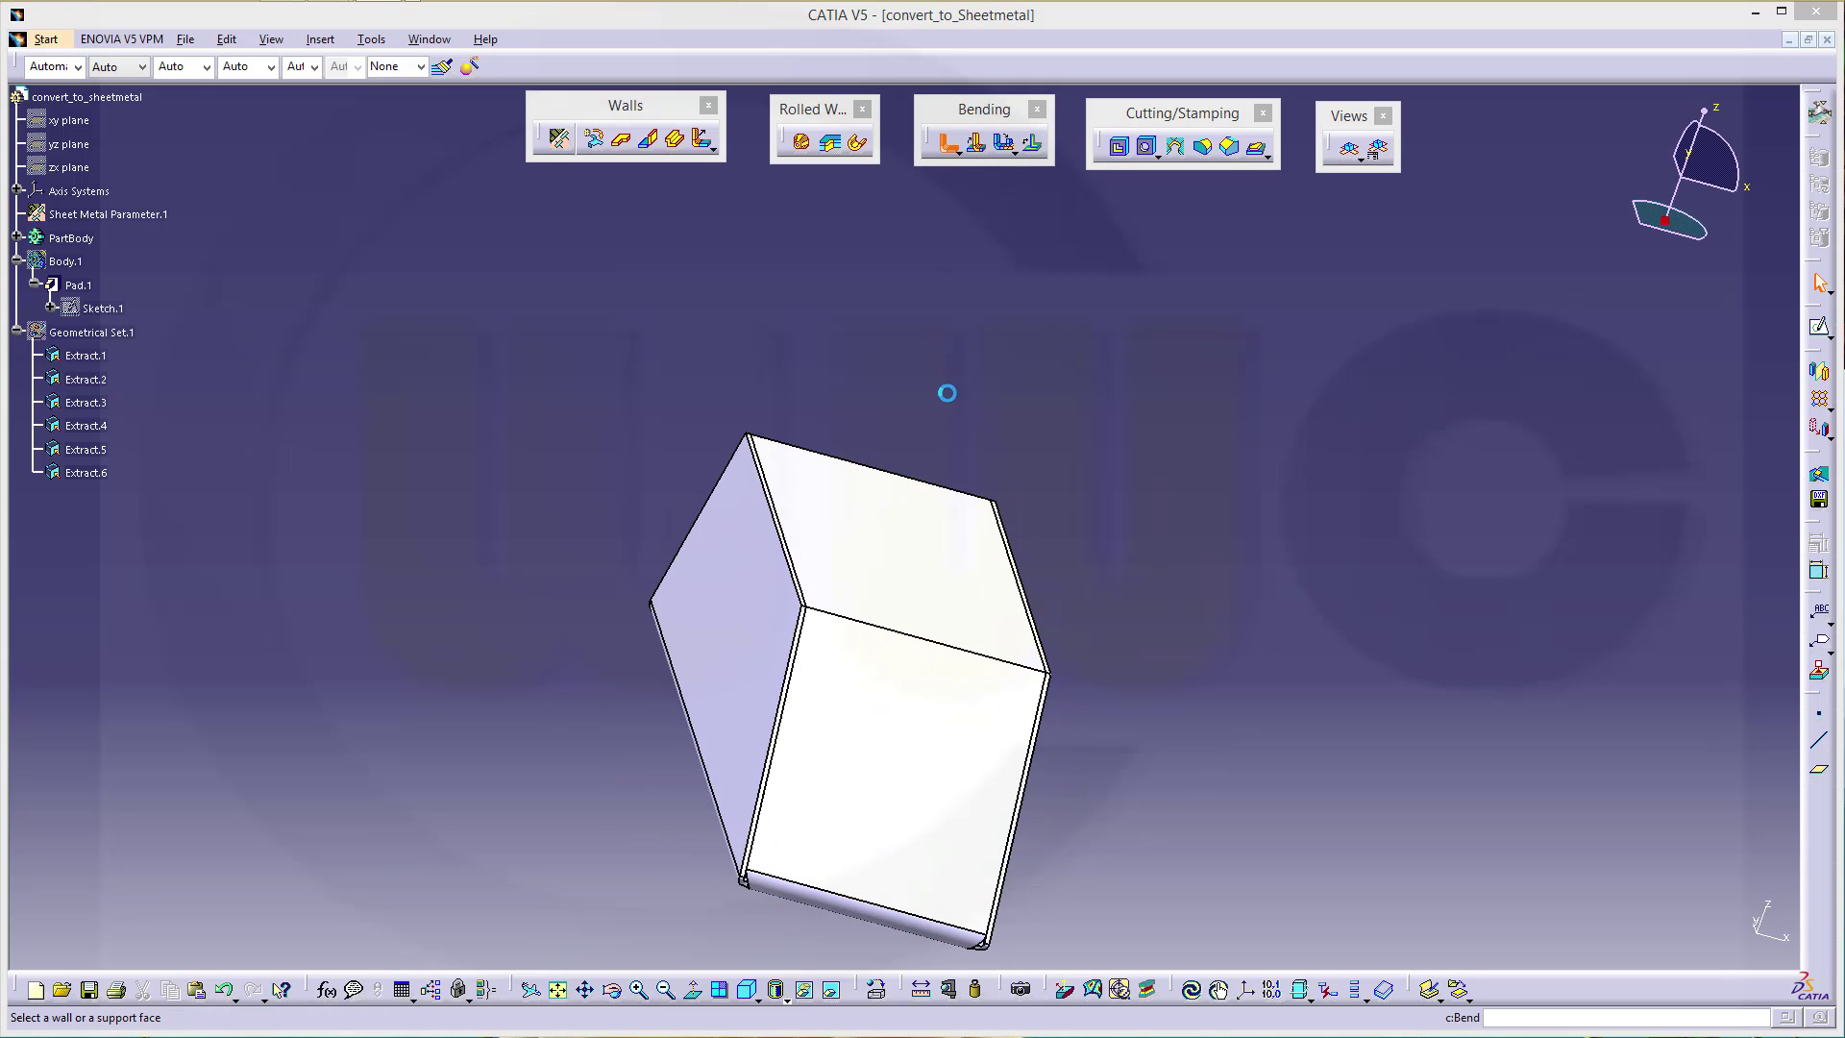
left_click(908, 688)
left_click(907, 590)
left_click(1204, 498)
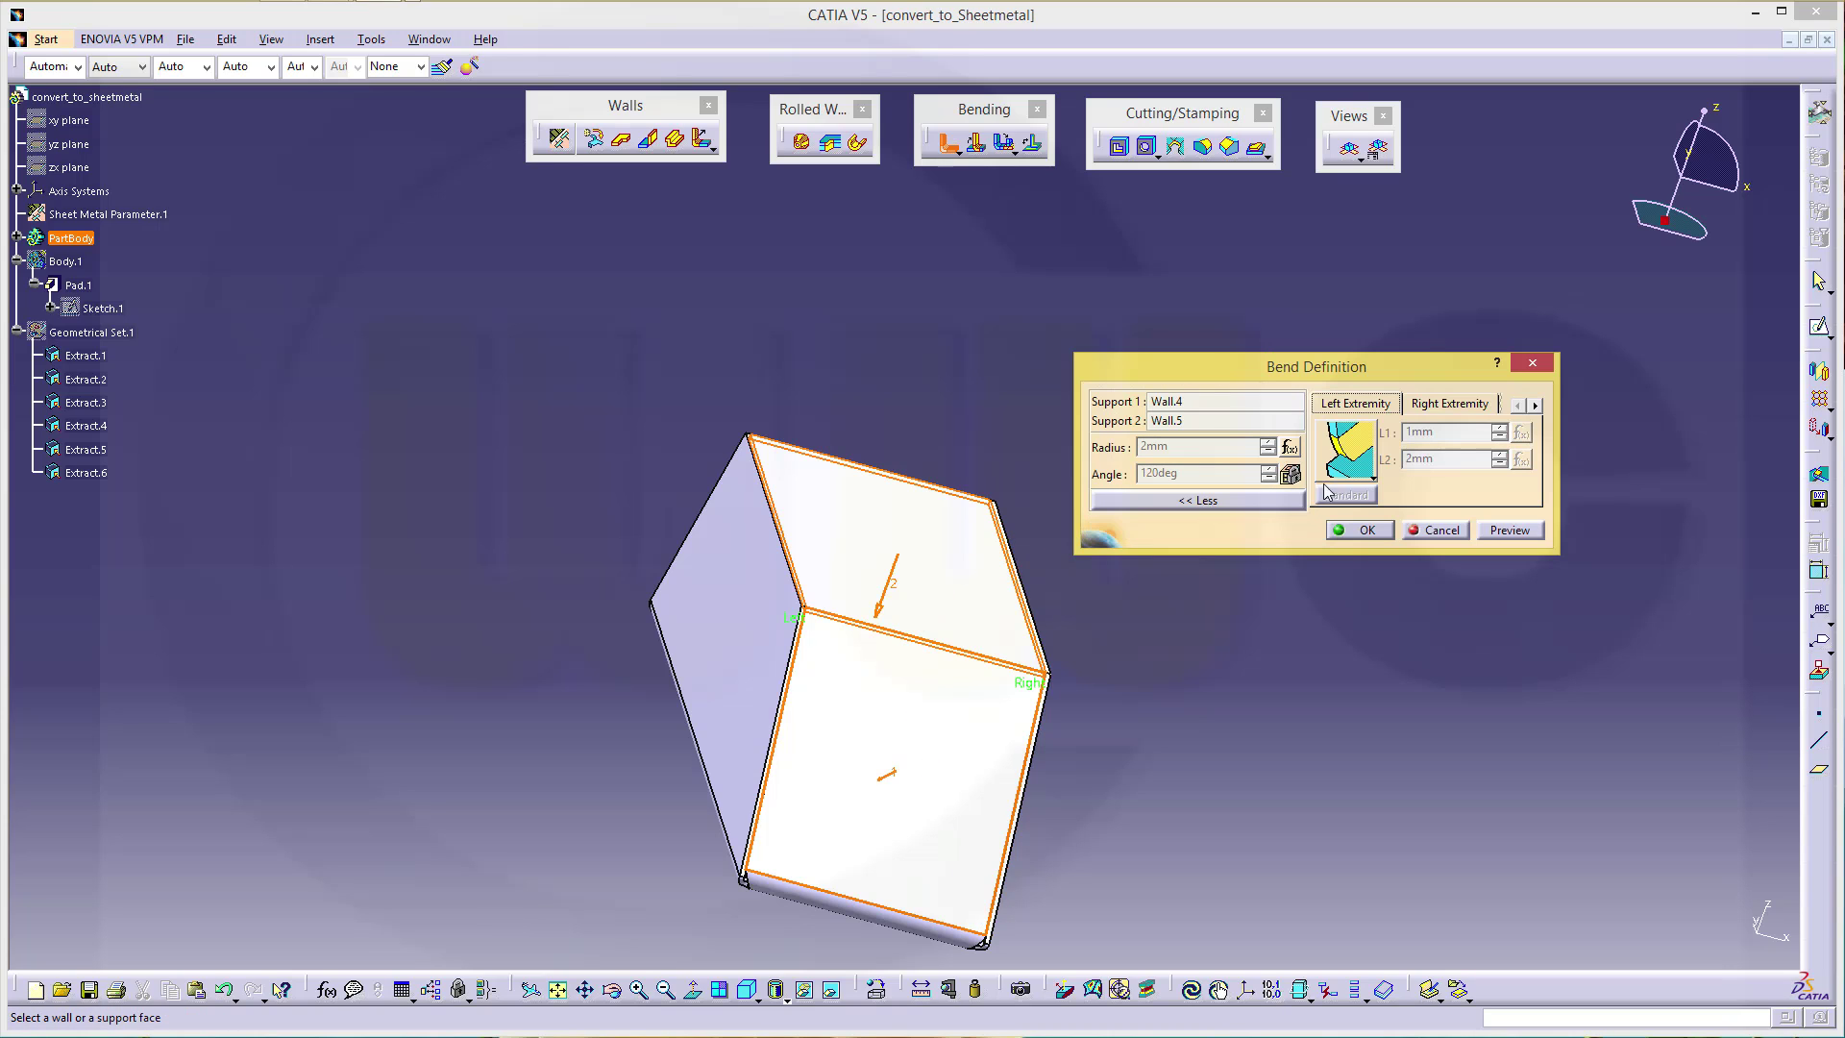
left_click(1375, 477)
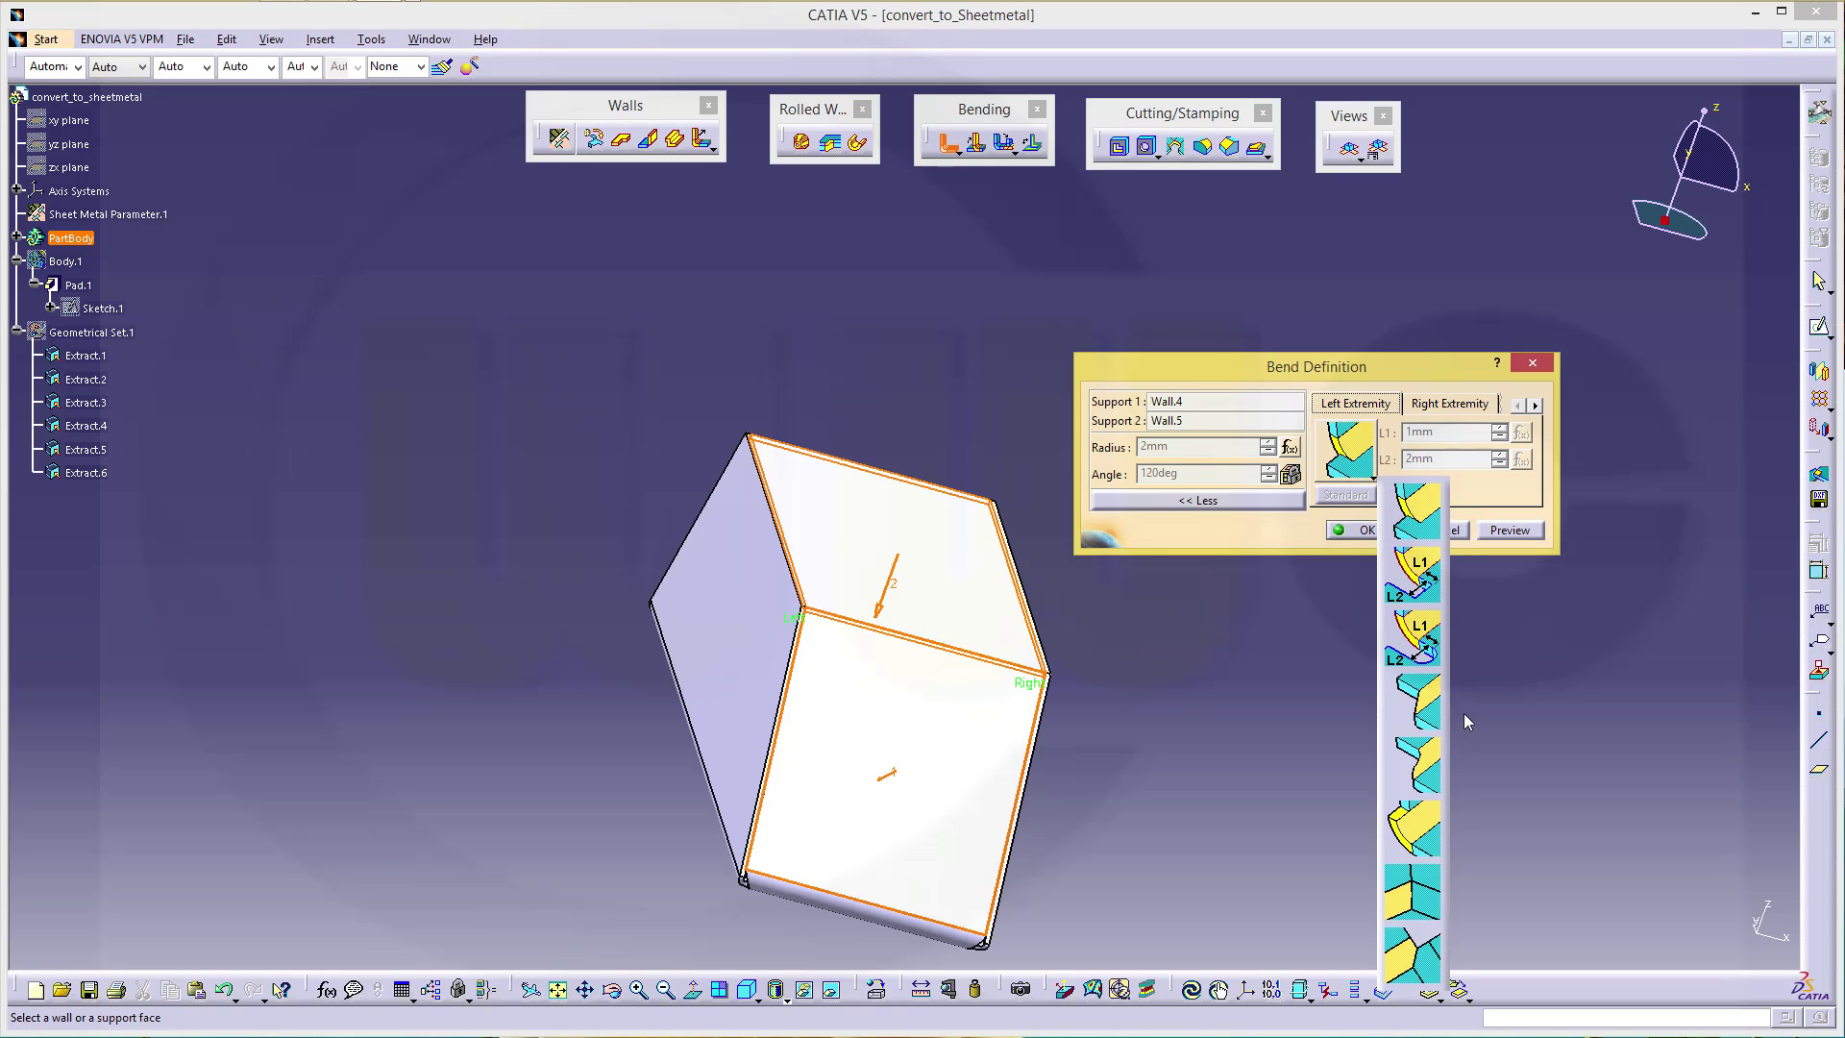
left_click(1414, 766)
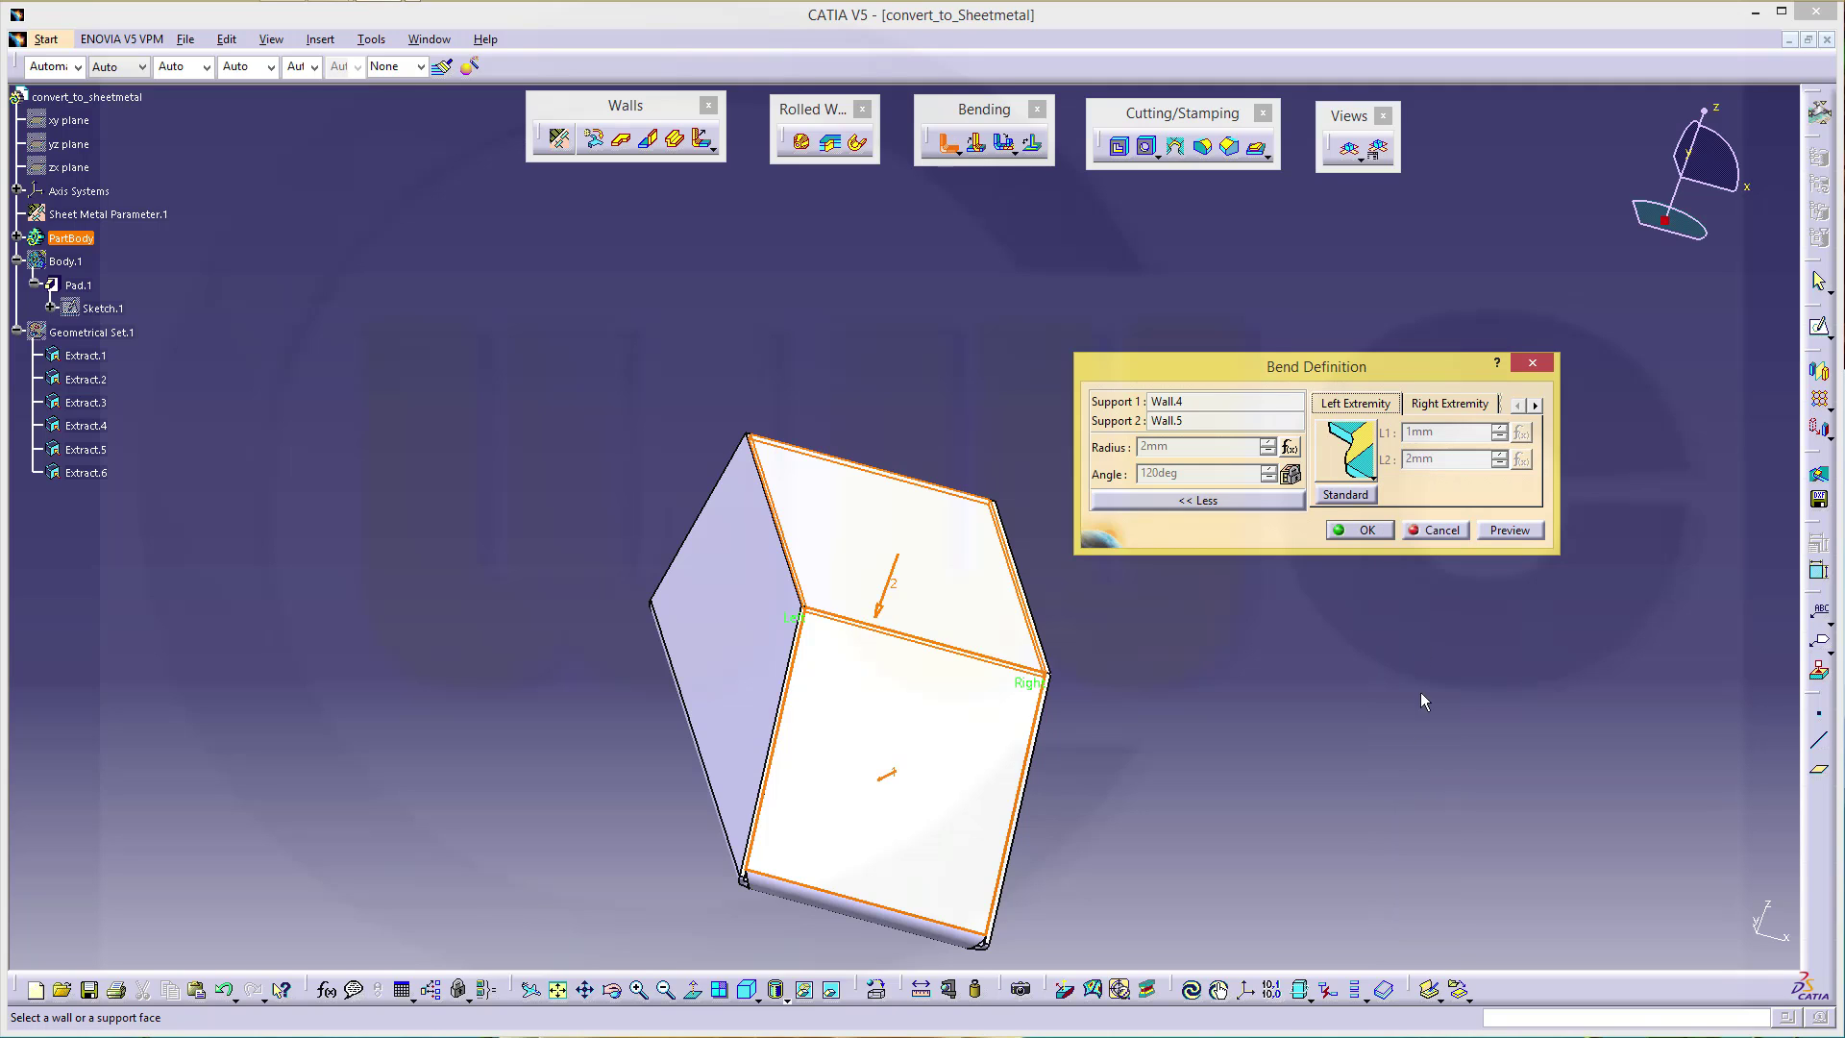
left_click(1444, 405)
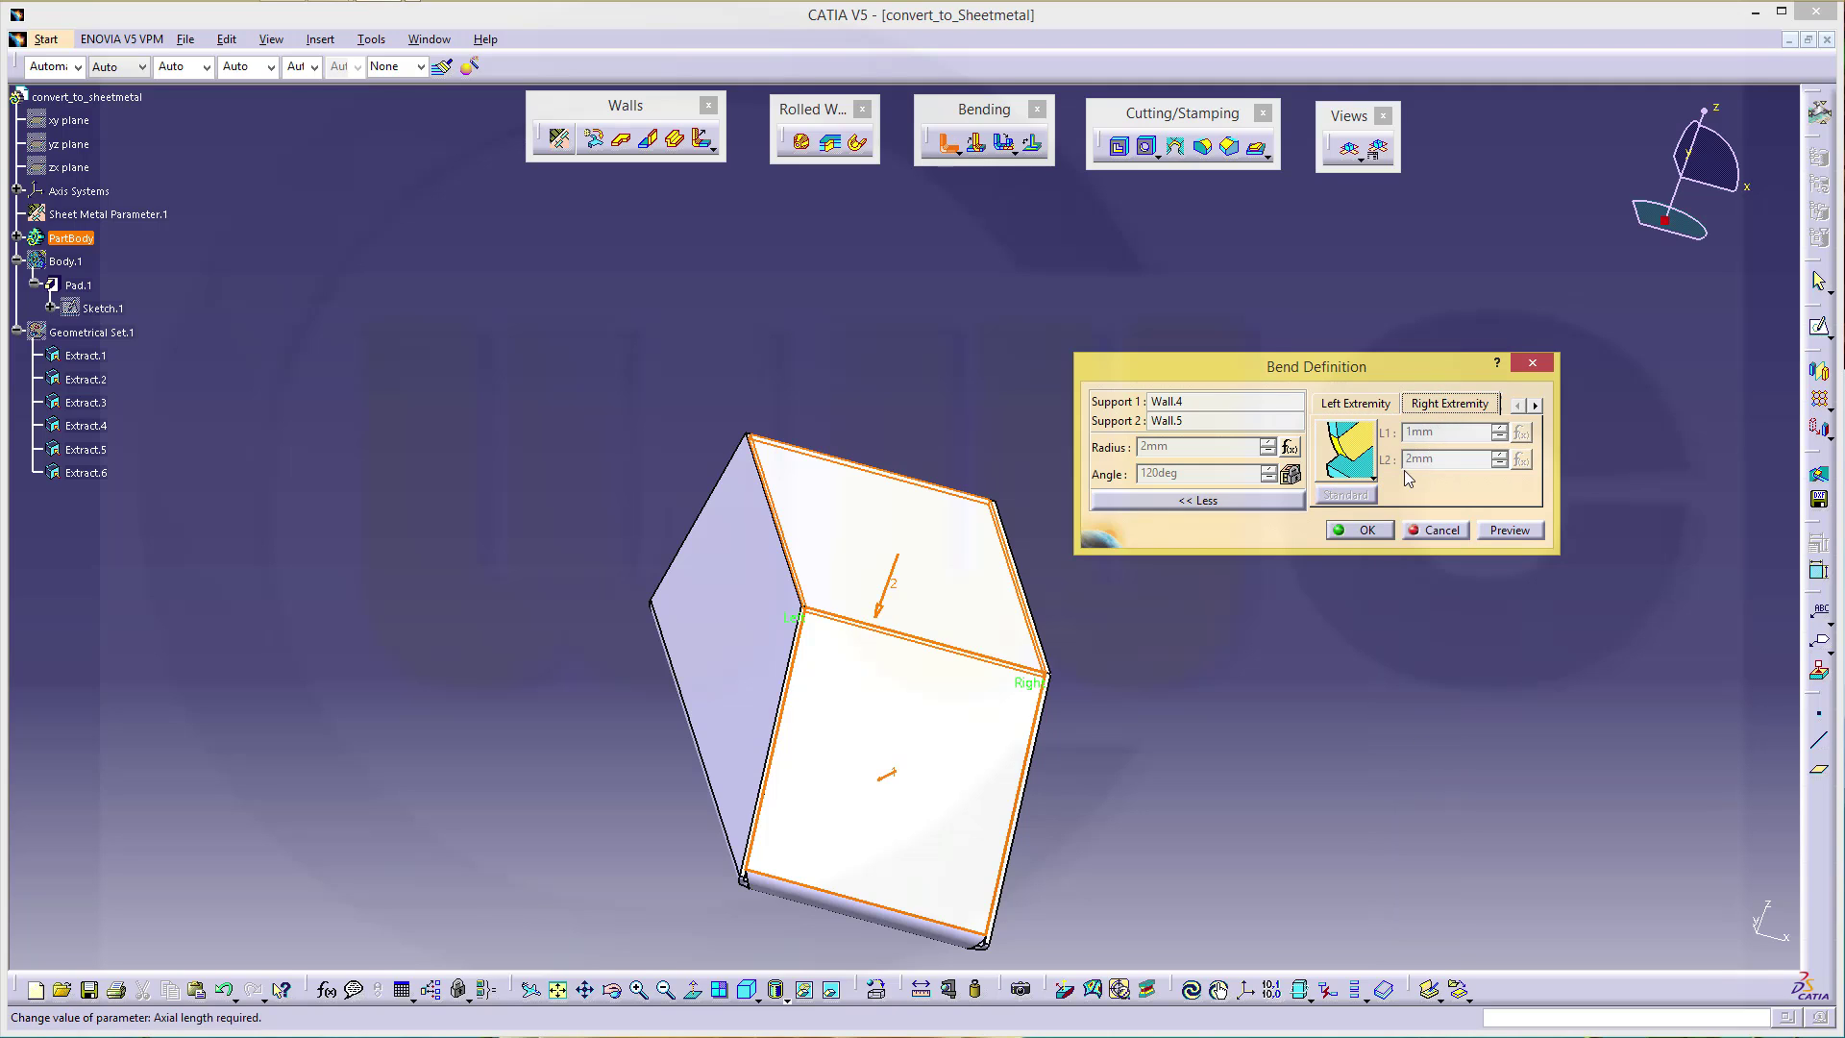
left_click(1375, 478)
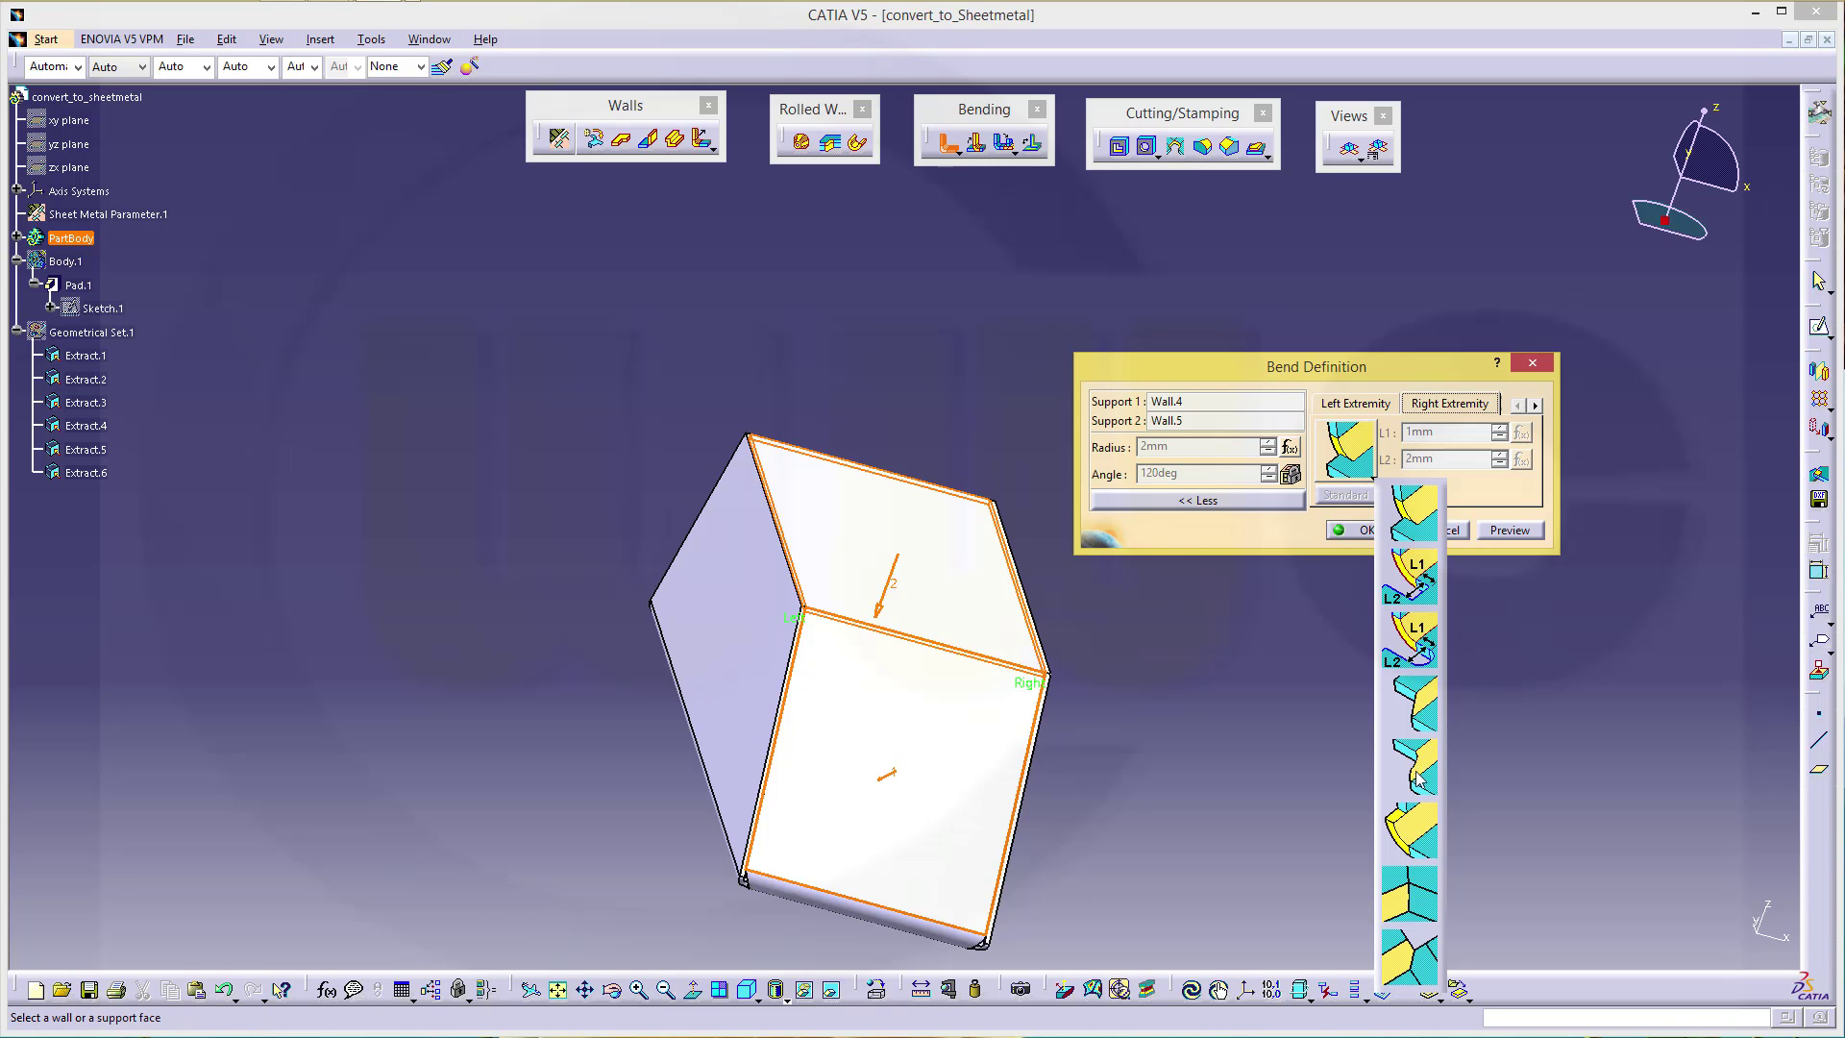
left_click(1386, 569)
left_click(1362, 530)
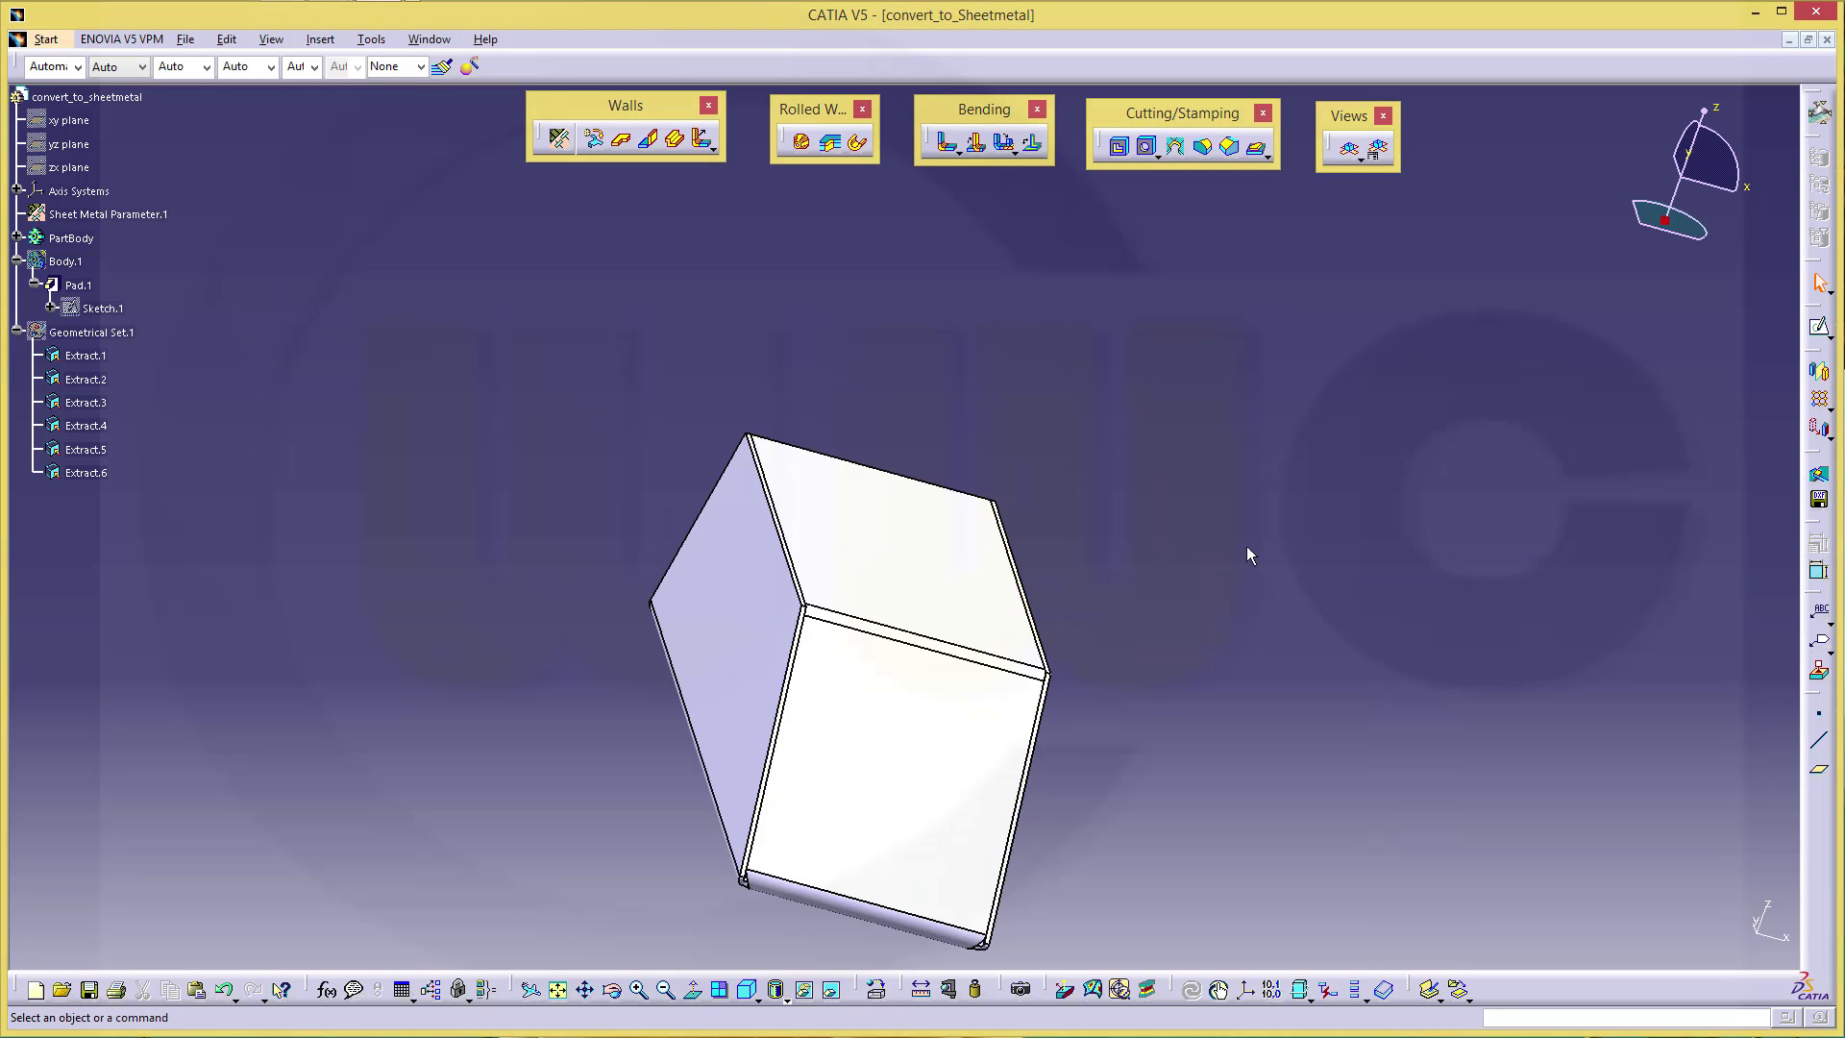
Step: Add a 2mm-radius, 60deg bend from Wall.6 to Wall.1 with chosen extremity types
middle_click_drag(1237, 545, 1042, 358)
middle_click_drag(1329, 519, 1187, 488)
left_click(953, 147)
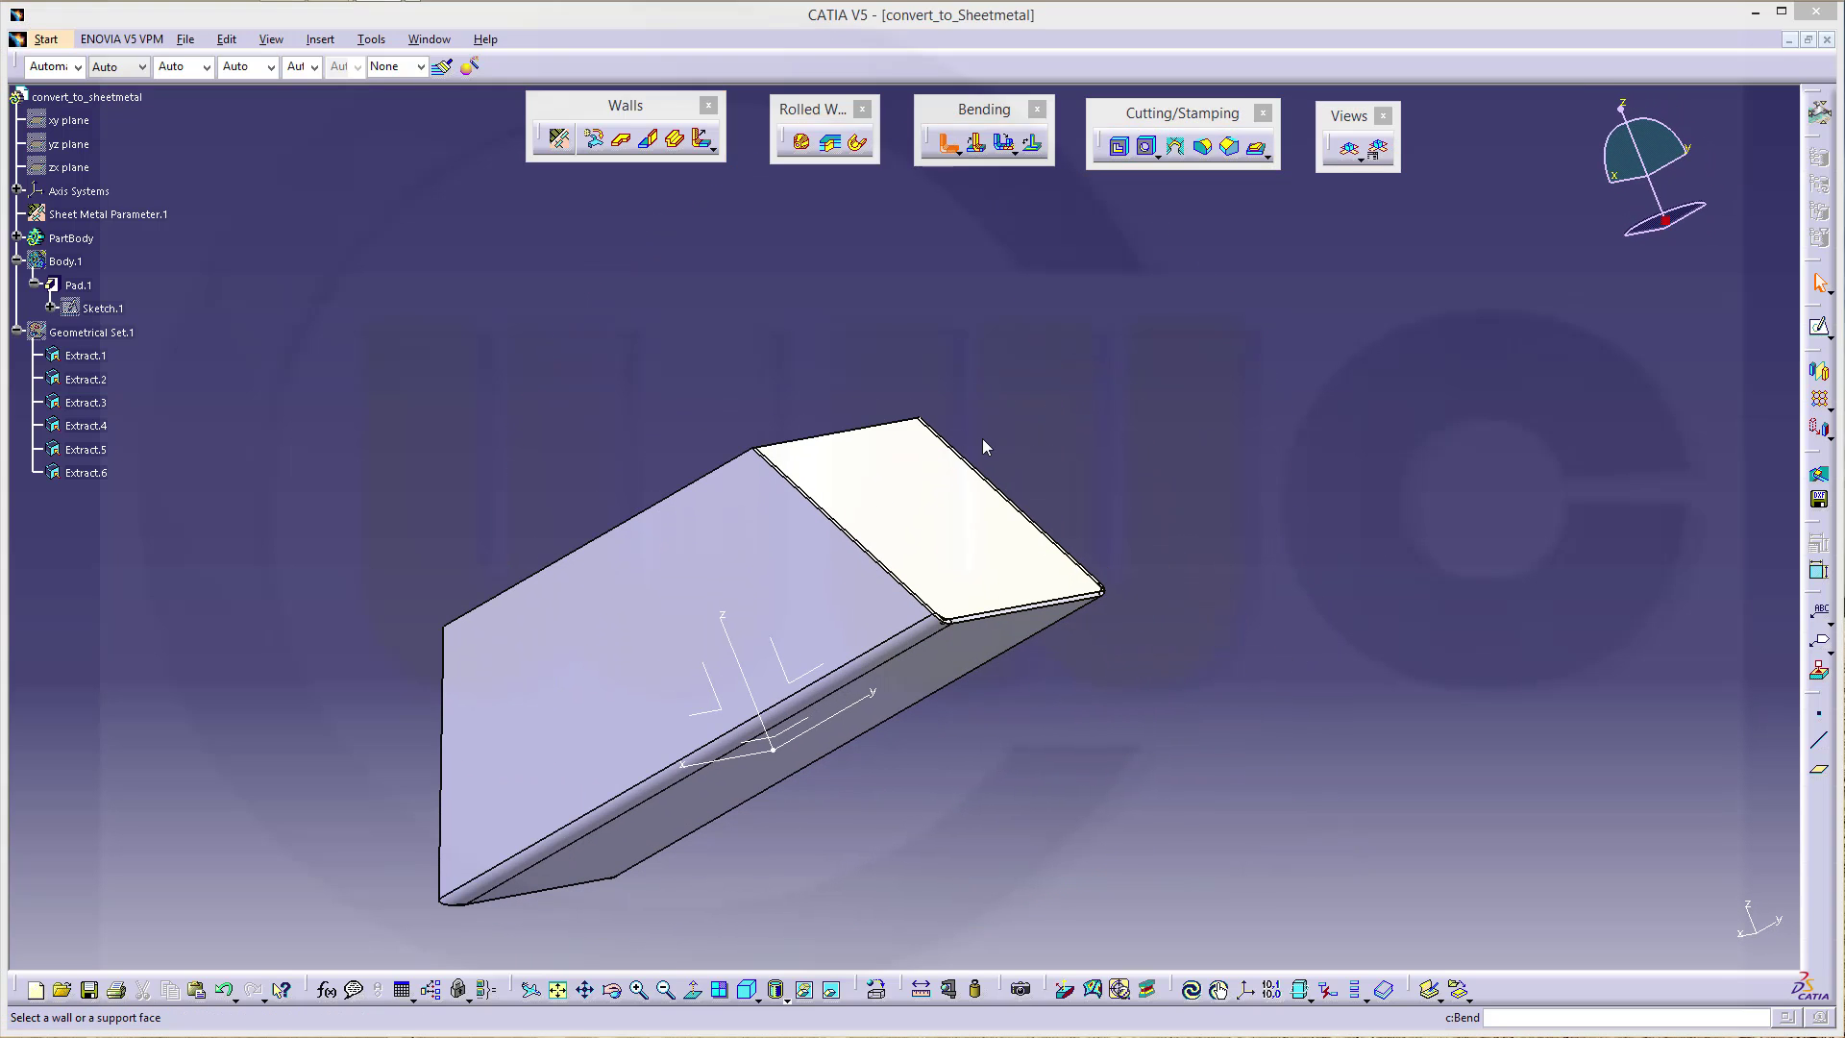
left_click(980, 552)
left_click(978, 665)
left_click(1191, 501)
left_click(1373, 474)
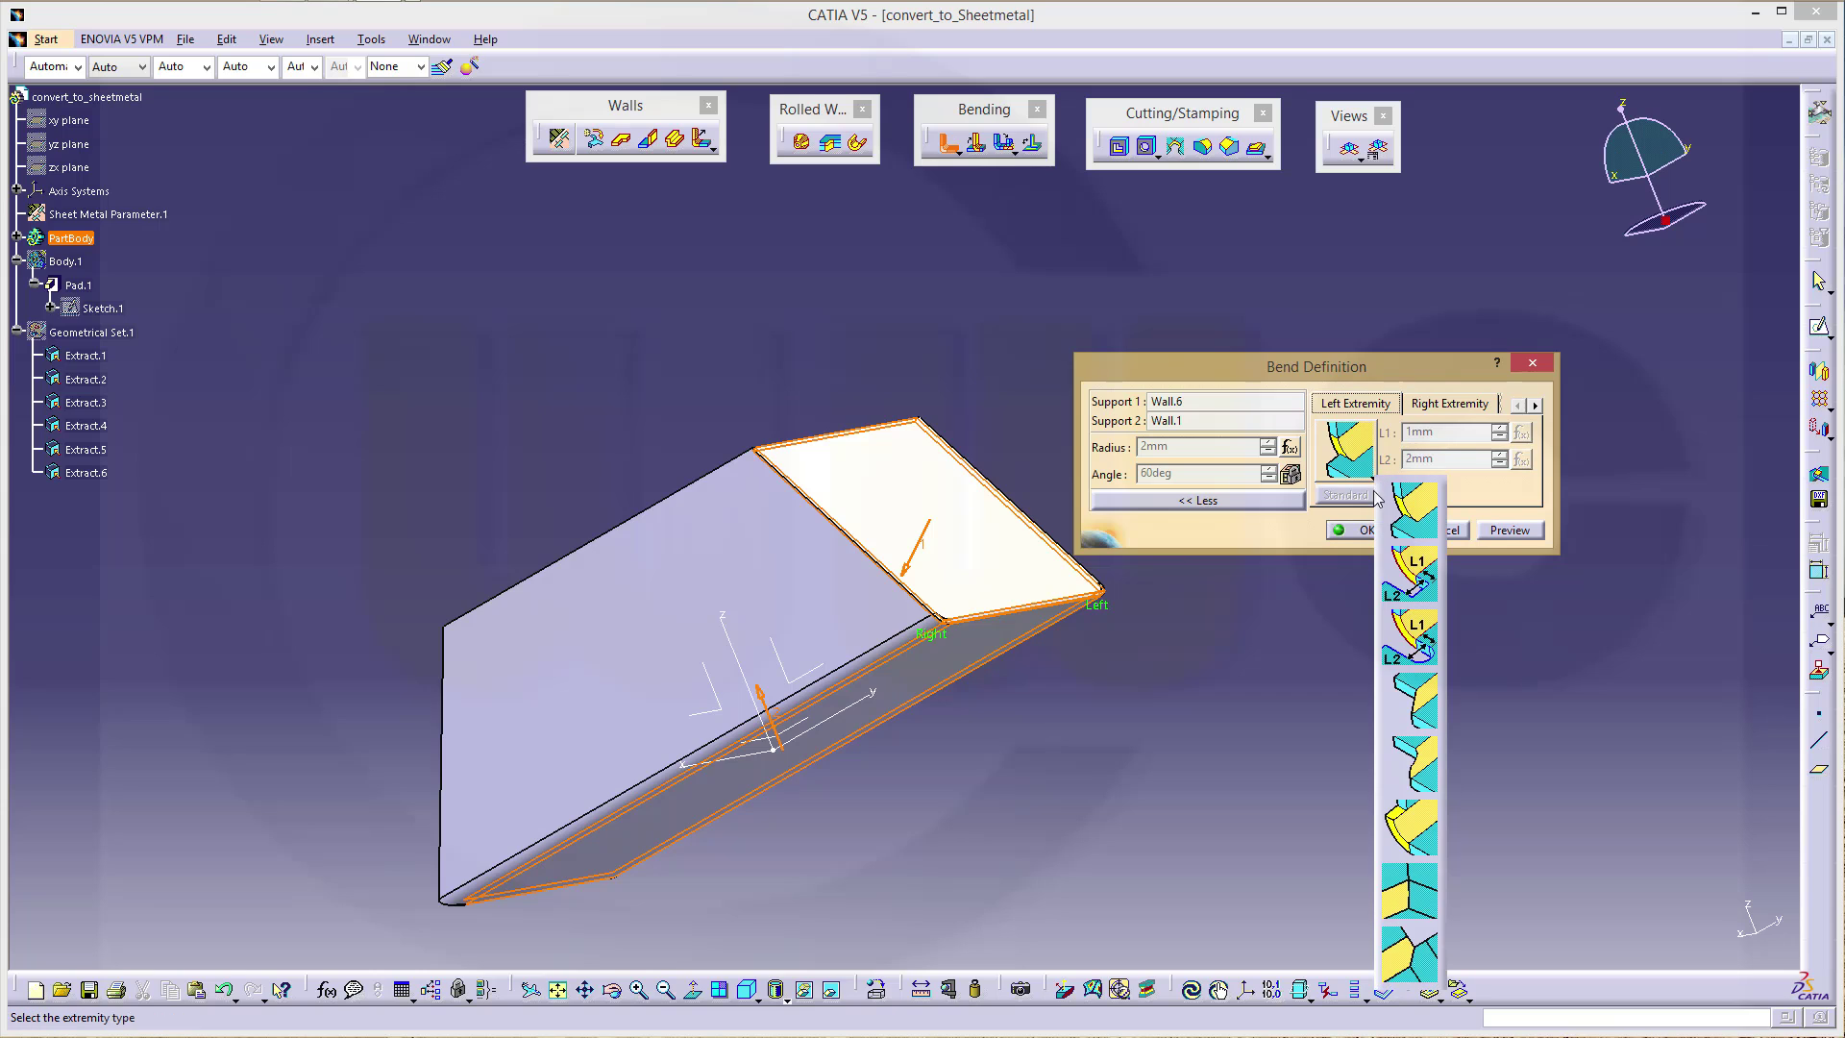
left_click(1452, 434)
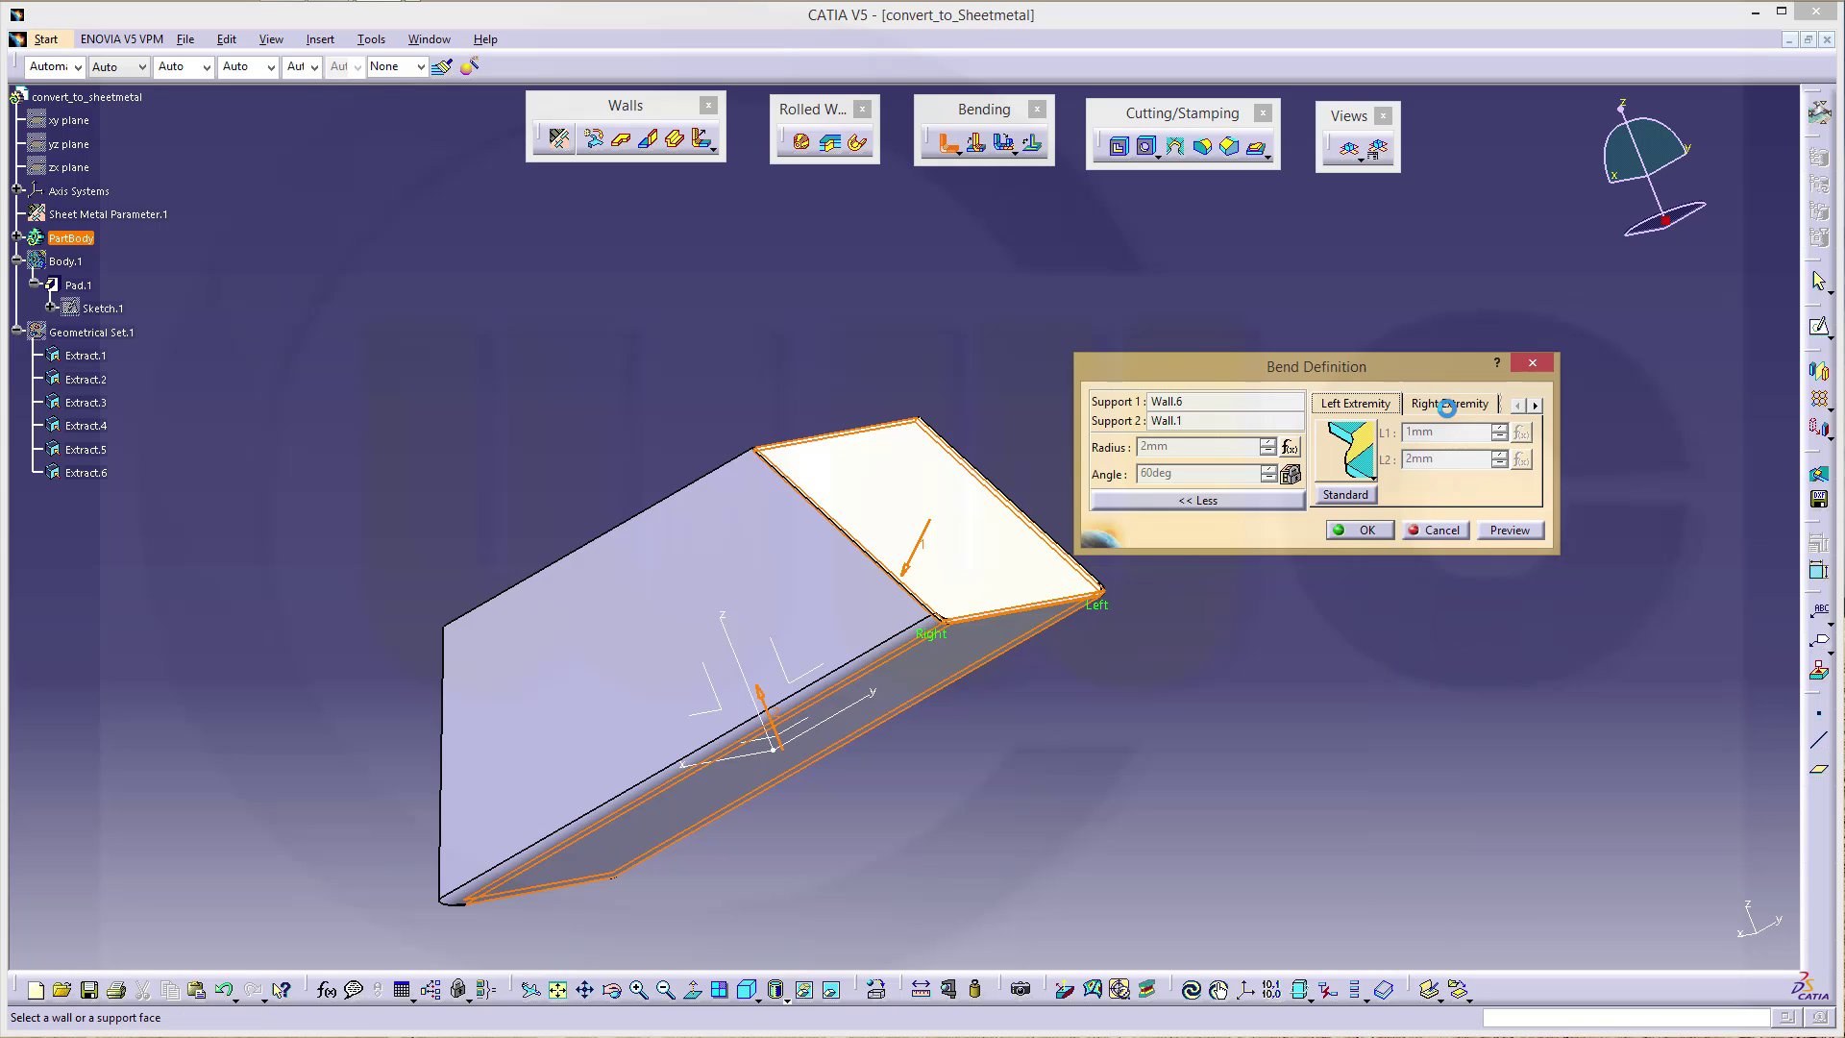
left_click(1450, 404)
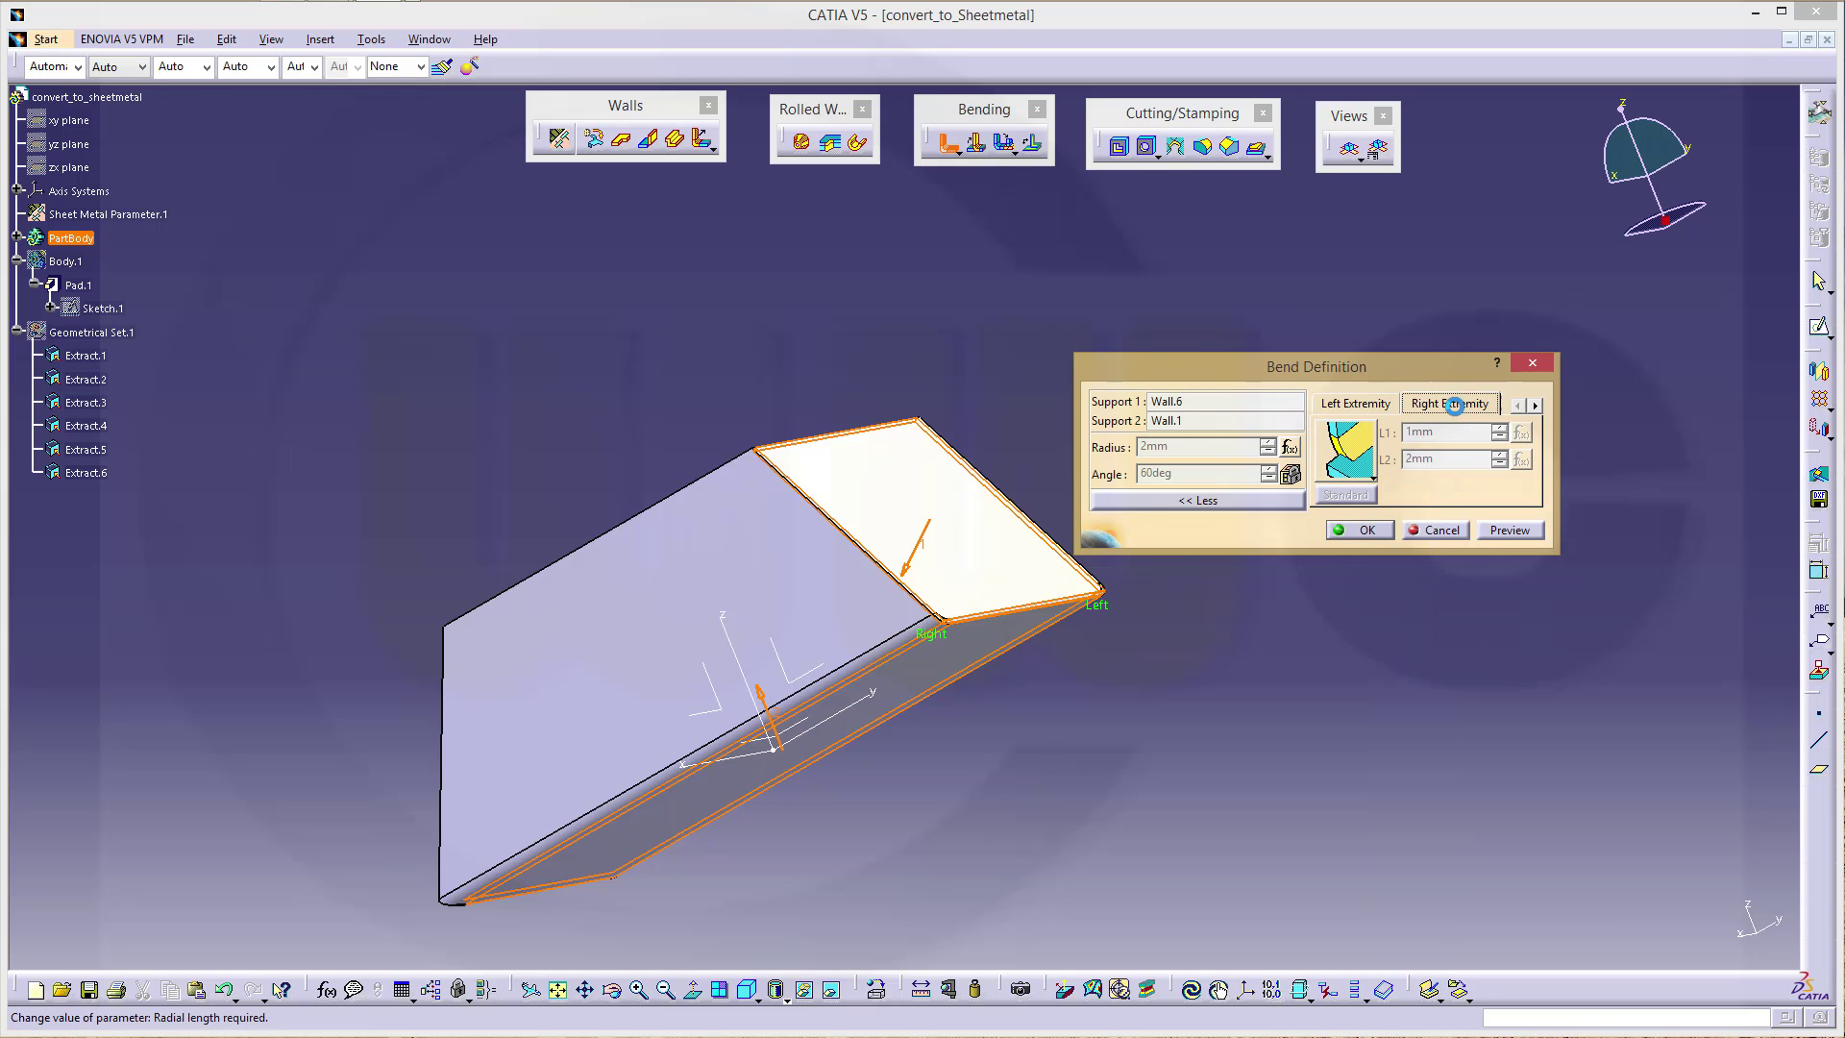
left_click(1372, 479)
left_click(1393, 631)
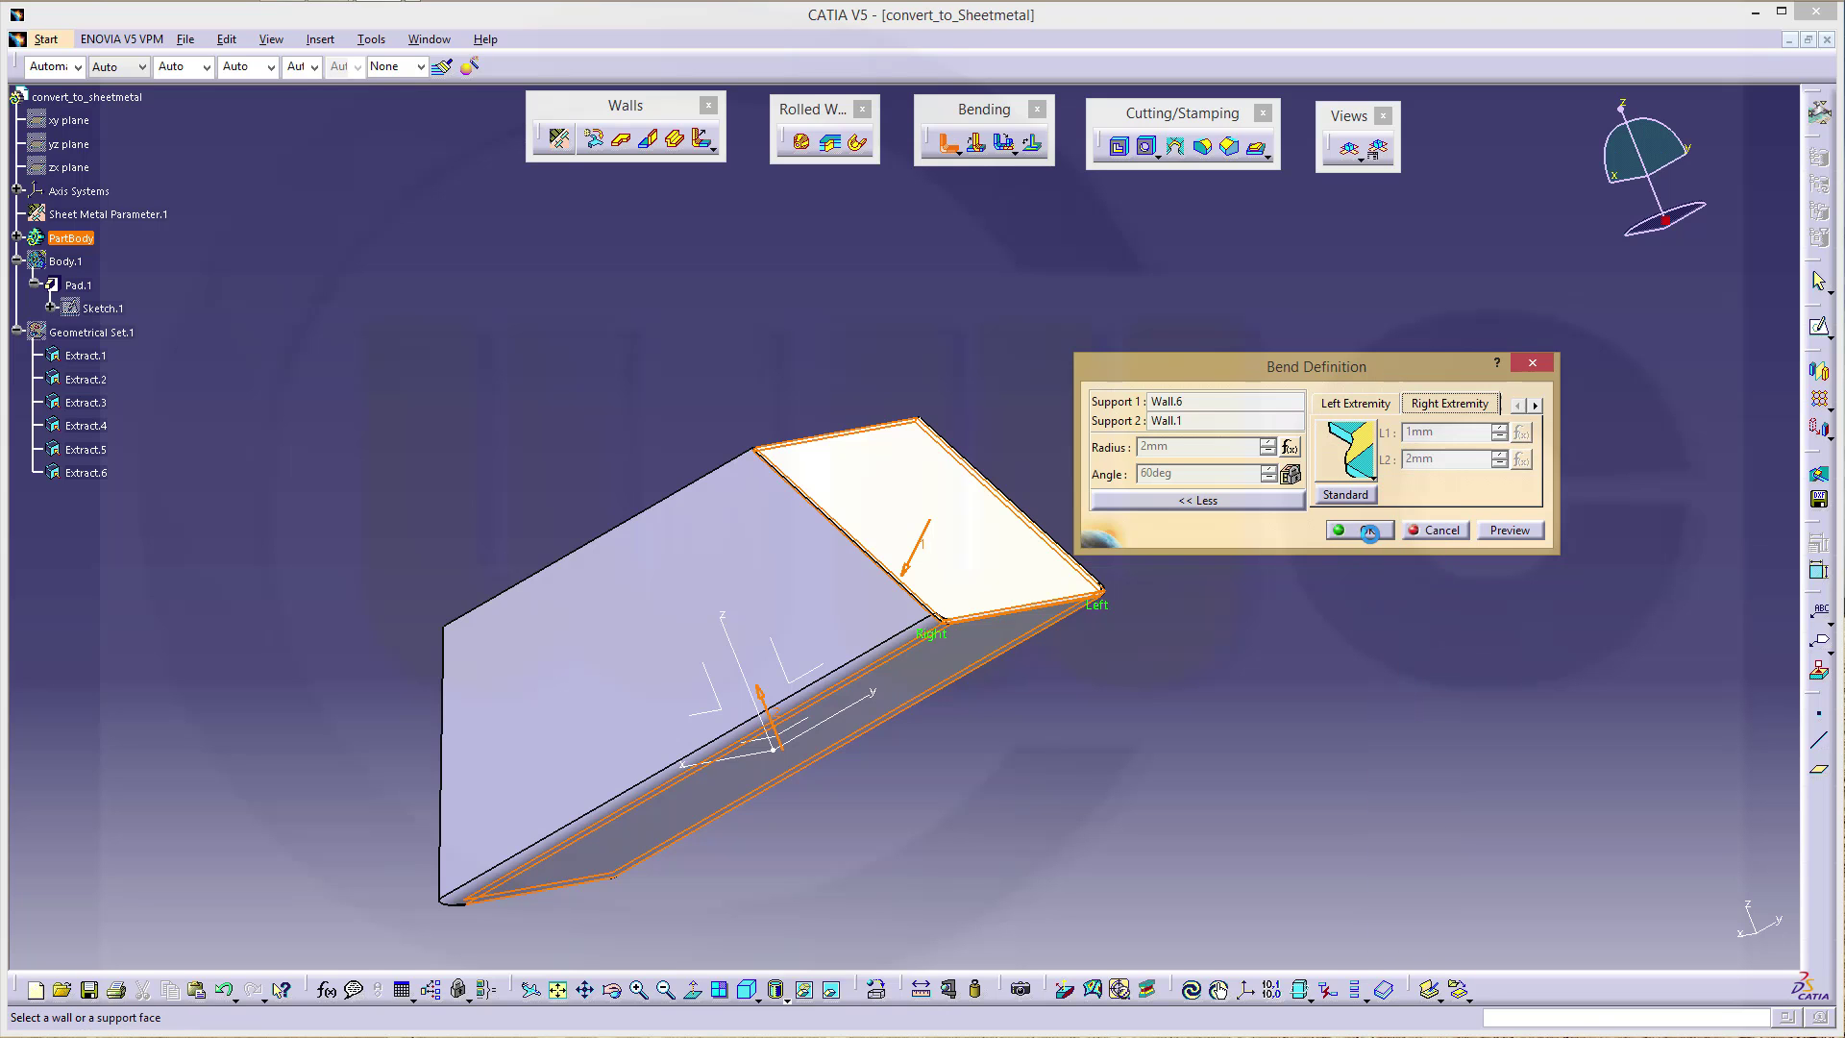
left_click(1355, 530)
middle_click_drag(978, 377, 1069, 536)
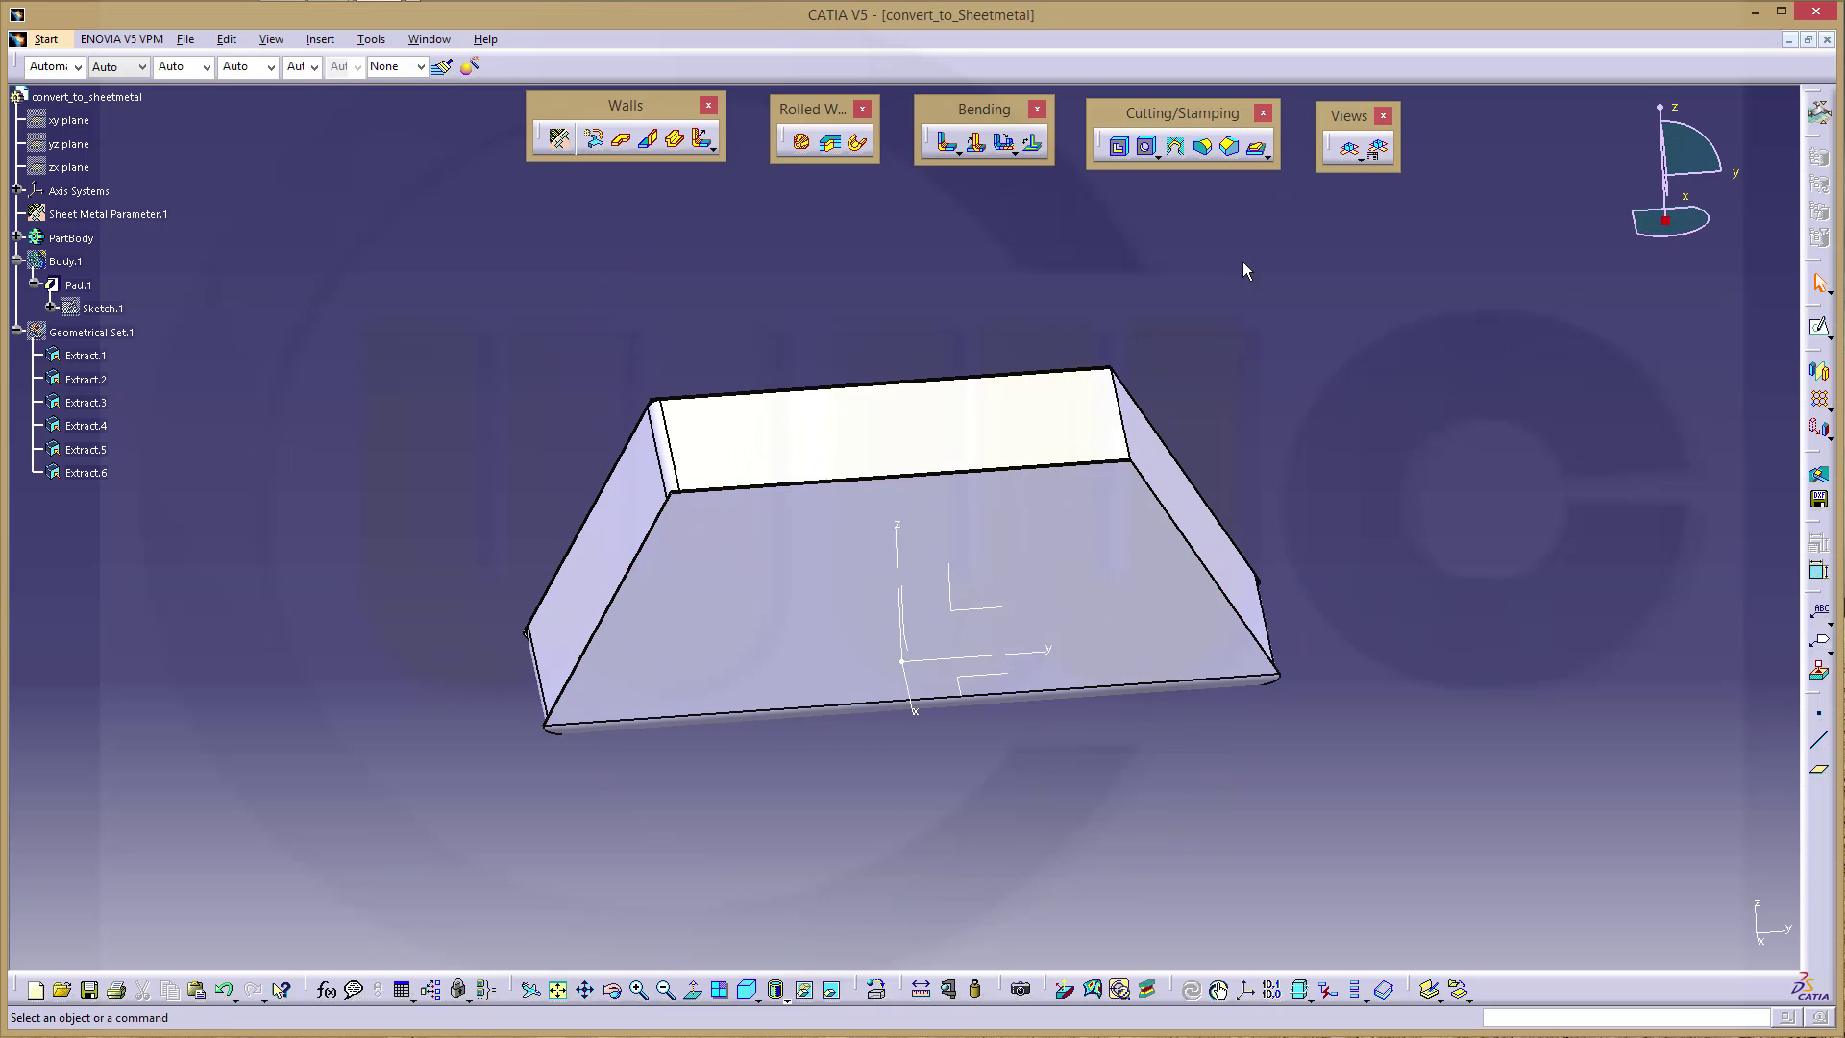
Step: Unfold the tray into a flat pattern and expand PartBody to list walls and bends
left_click(1348, 147)
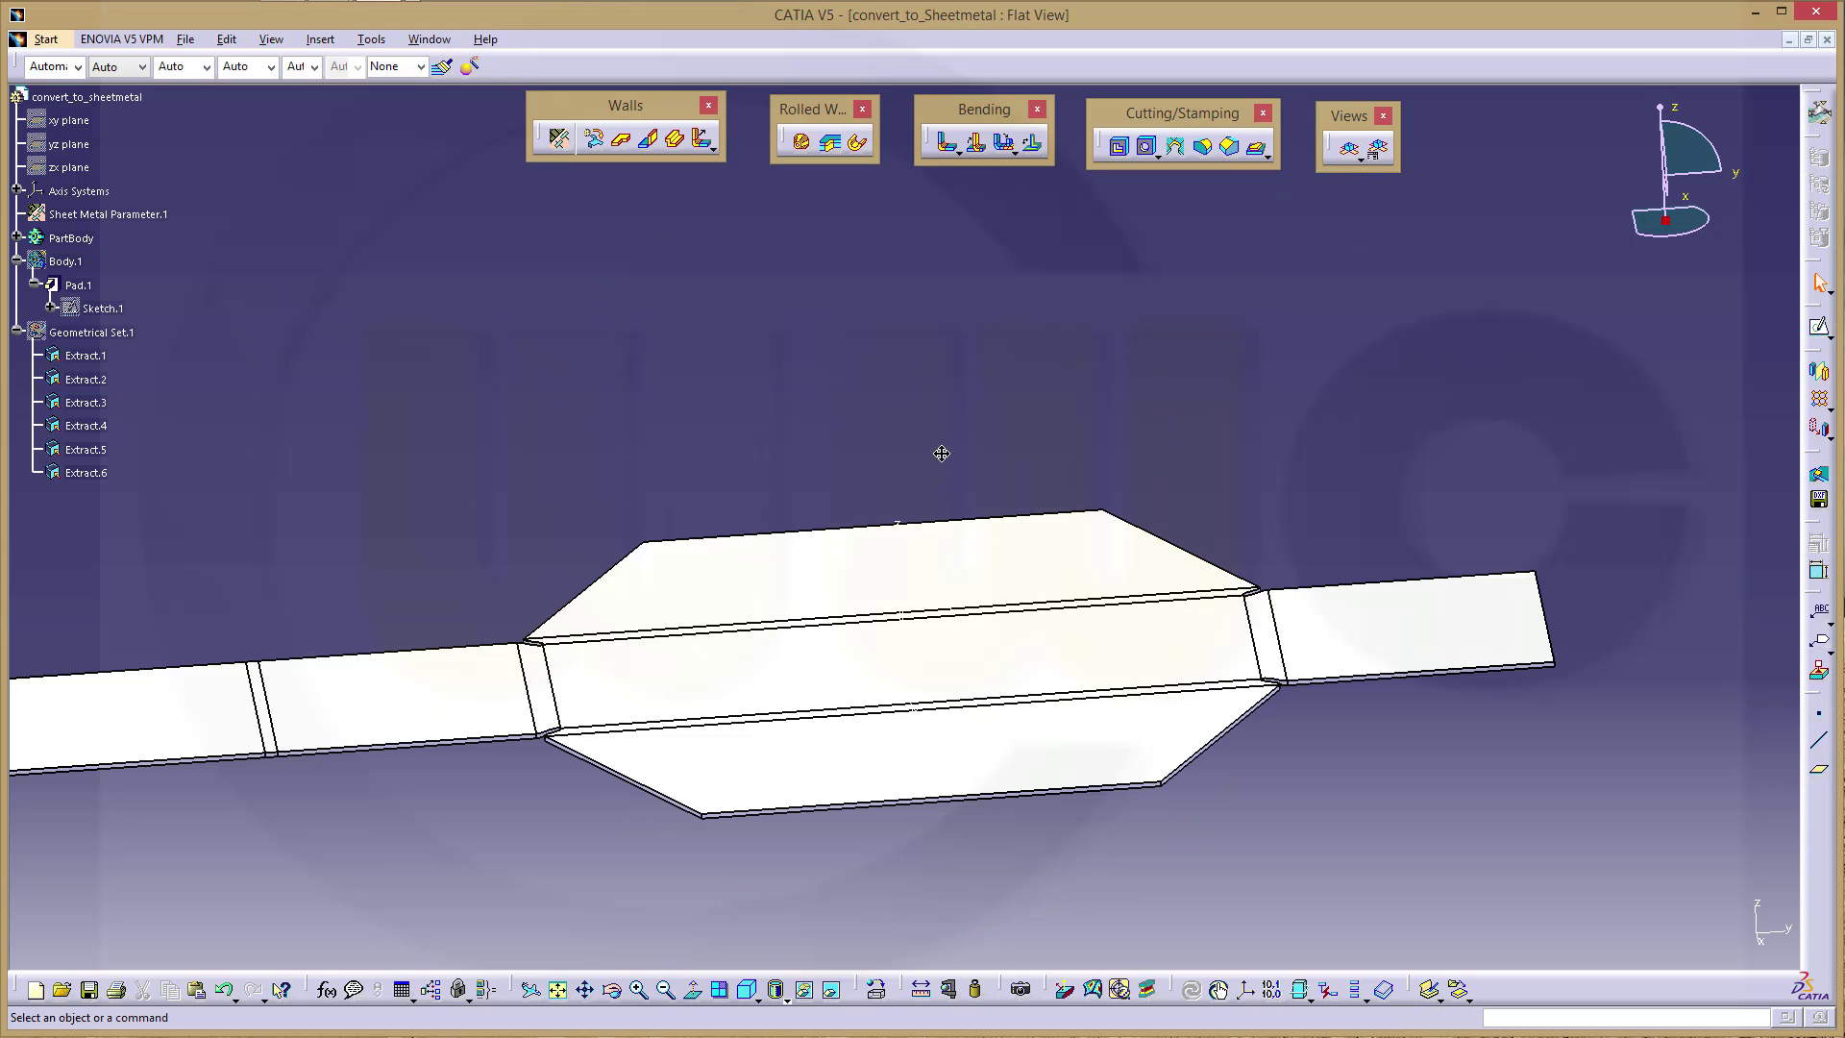
middle_click_drag(975, 435, 983, 598)
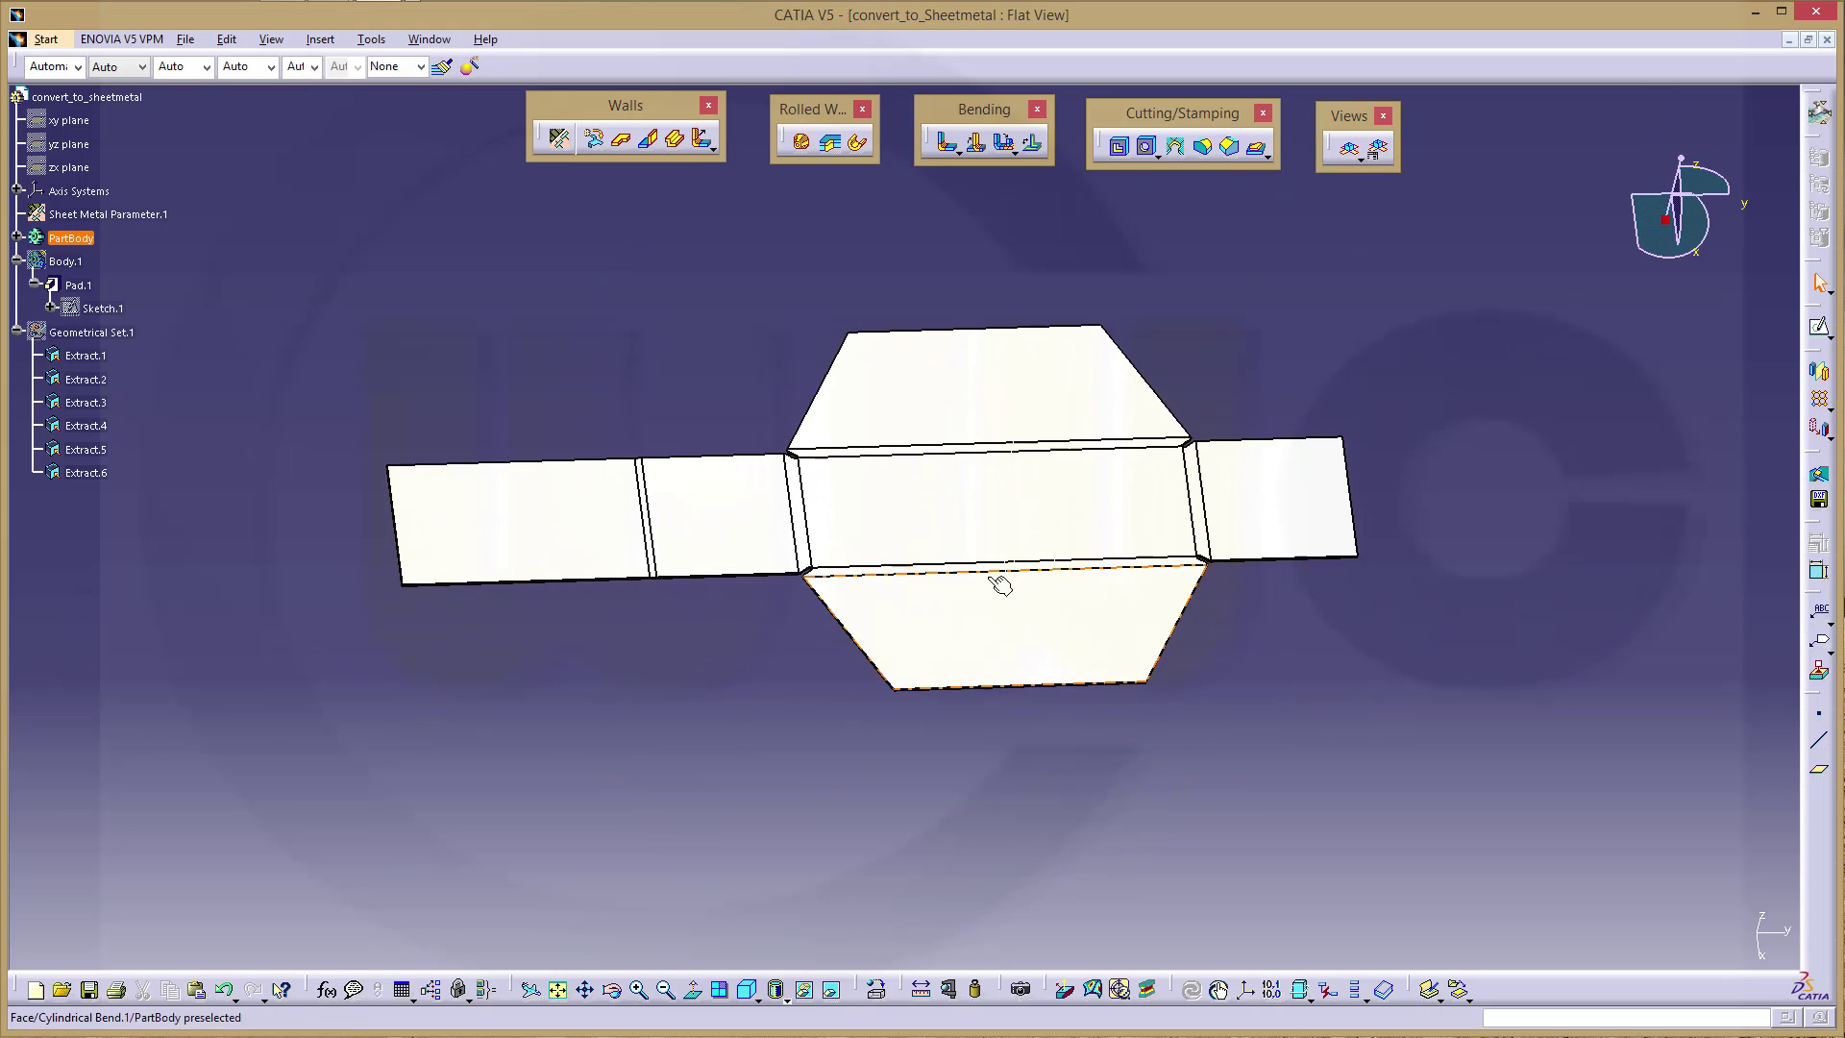
middle_click_drag(999, 559, 967, 449)
middle_click_drag(992, 745, 914, 647)
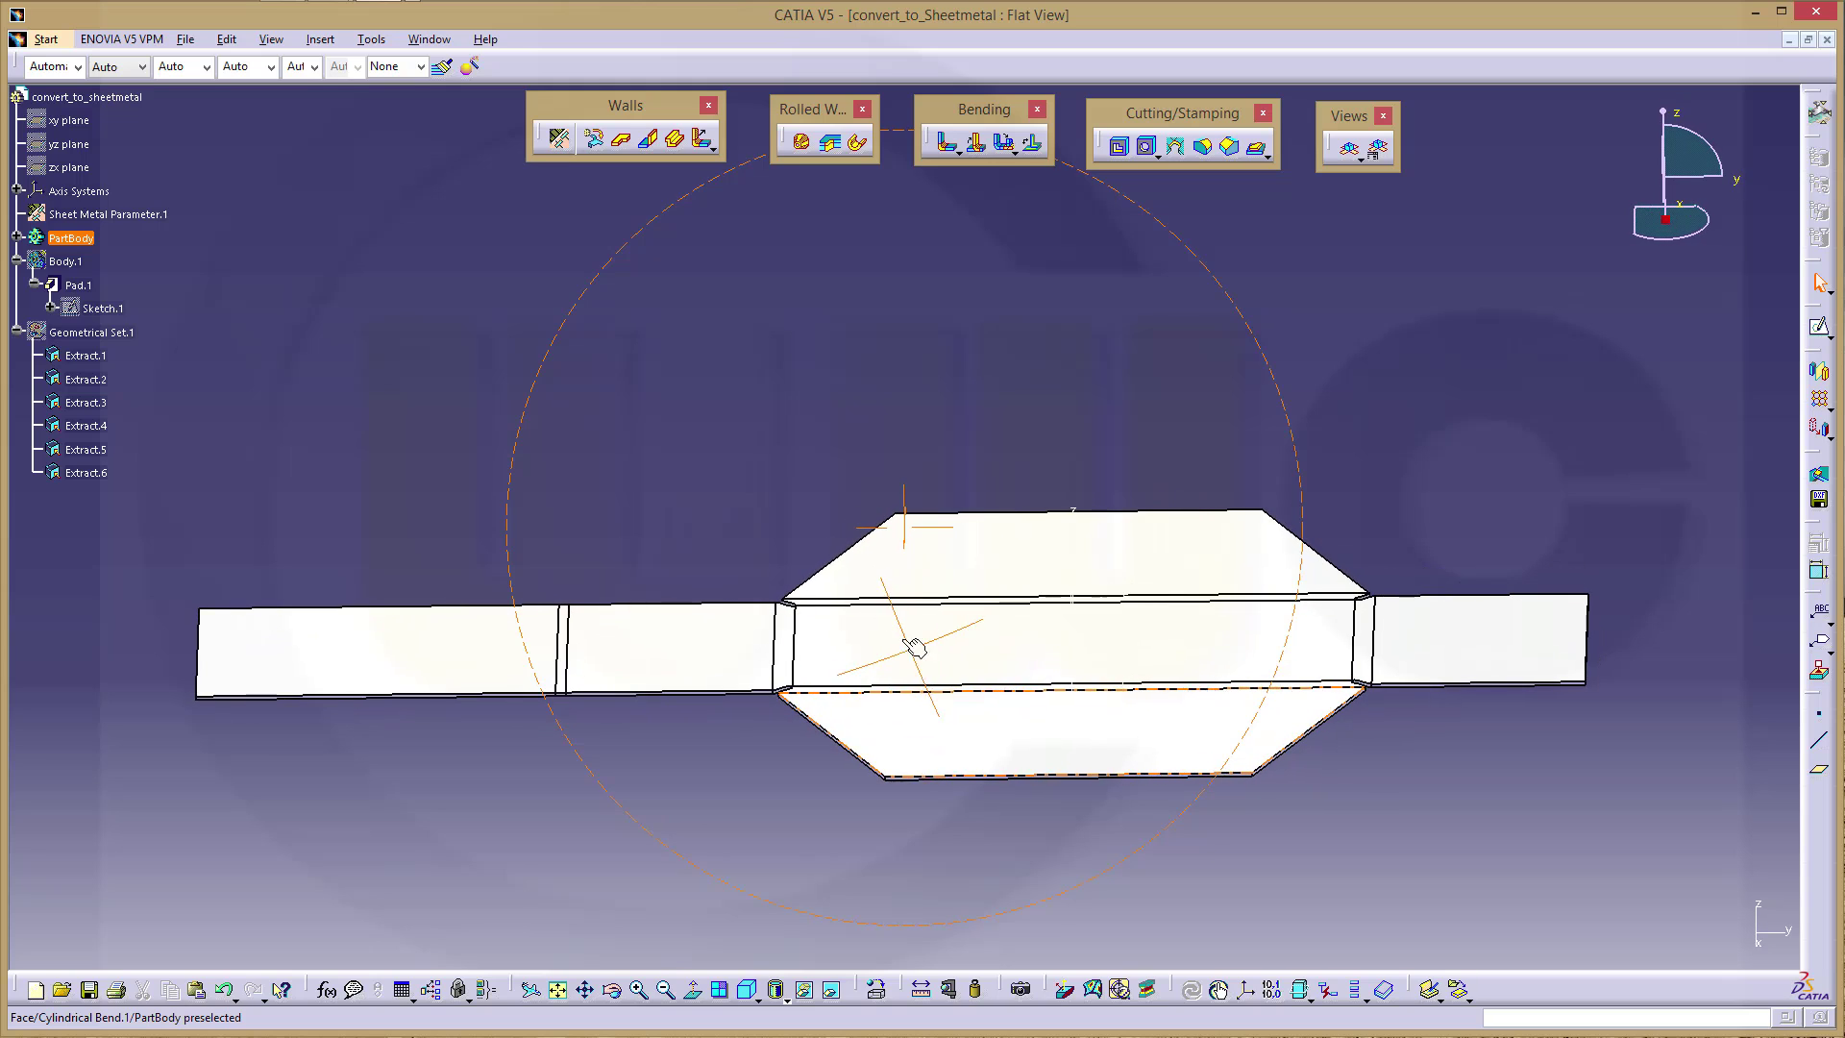
left_click(18, 237)
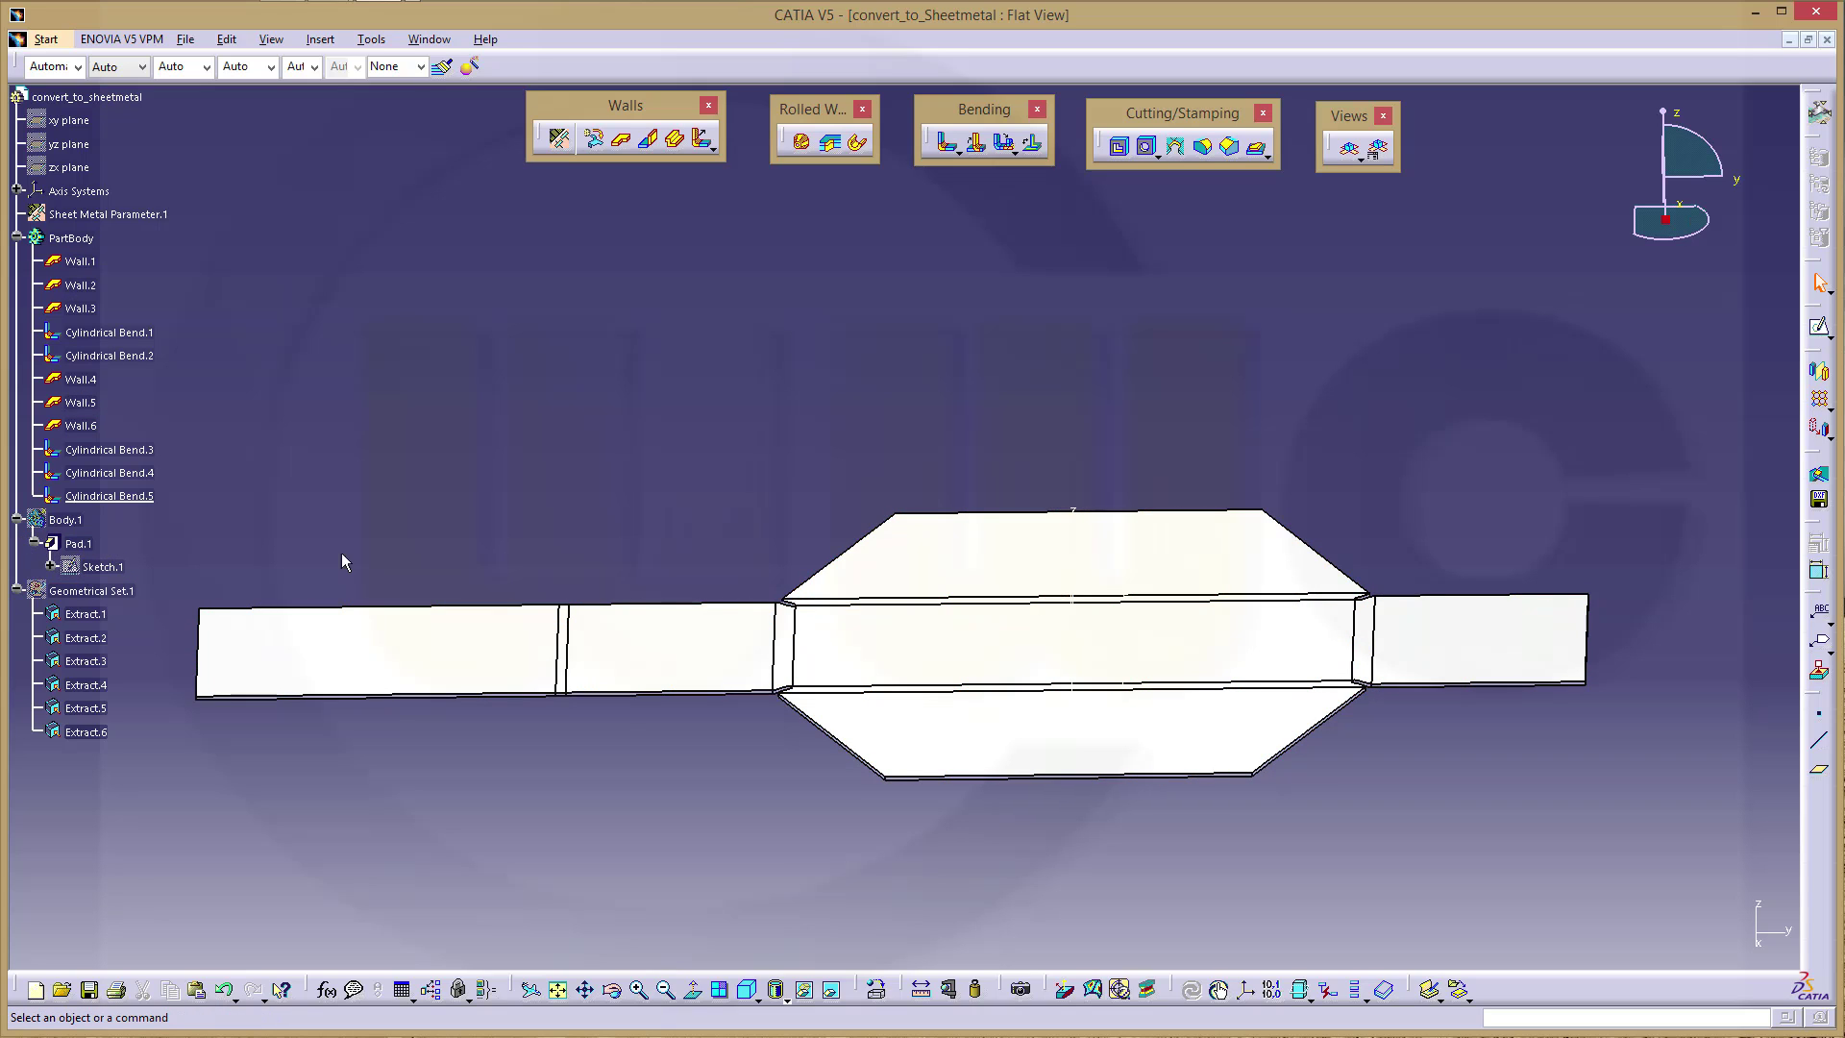
Step: Refold the flat pattern into the 3D tray and reframe the view
left_click(1353, 151)
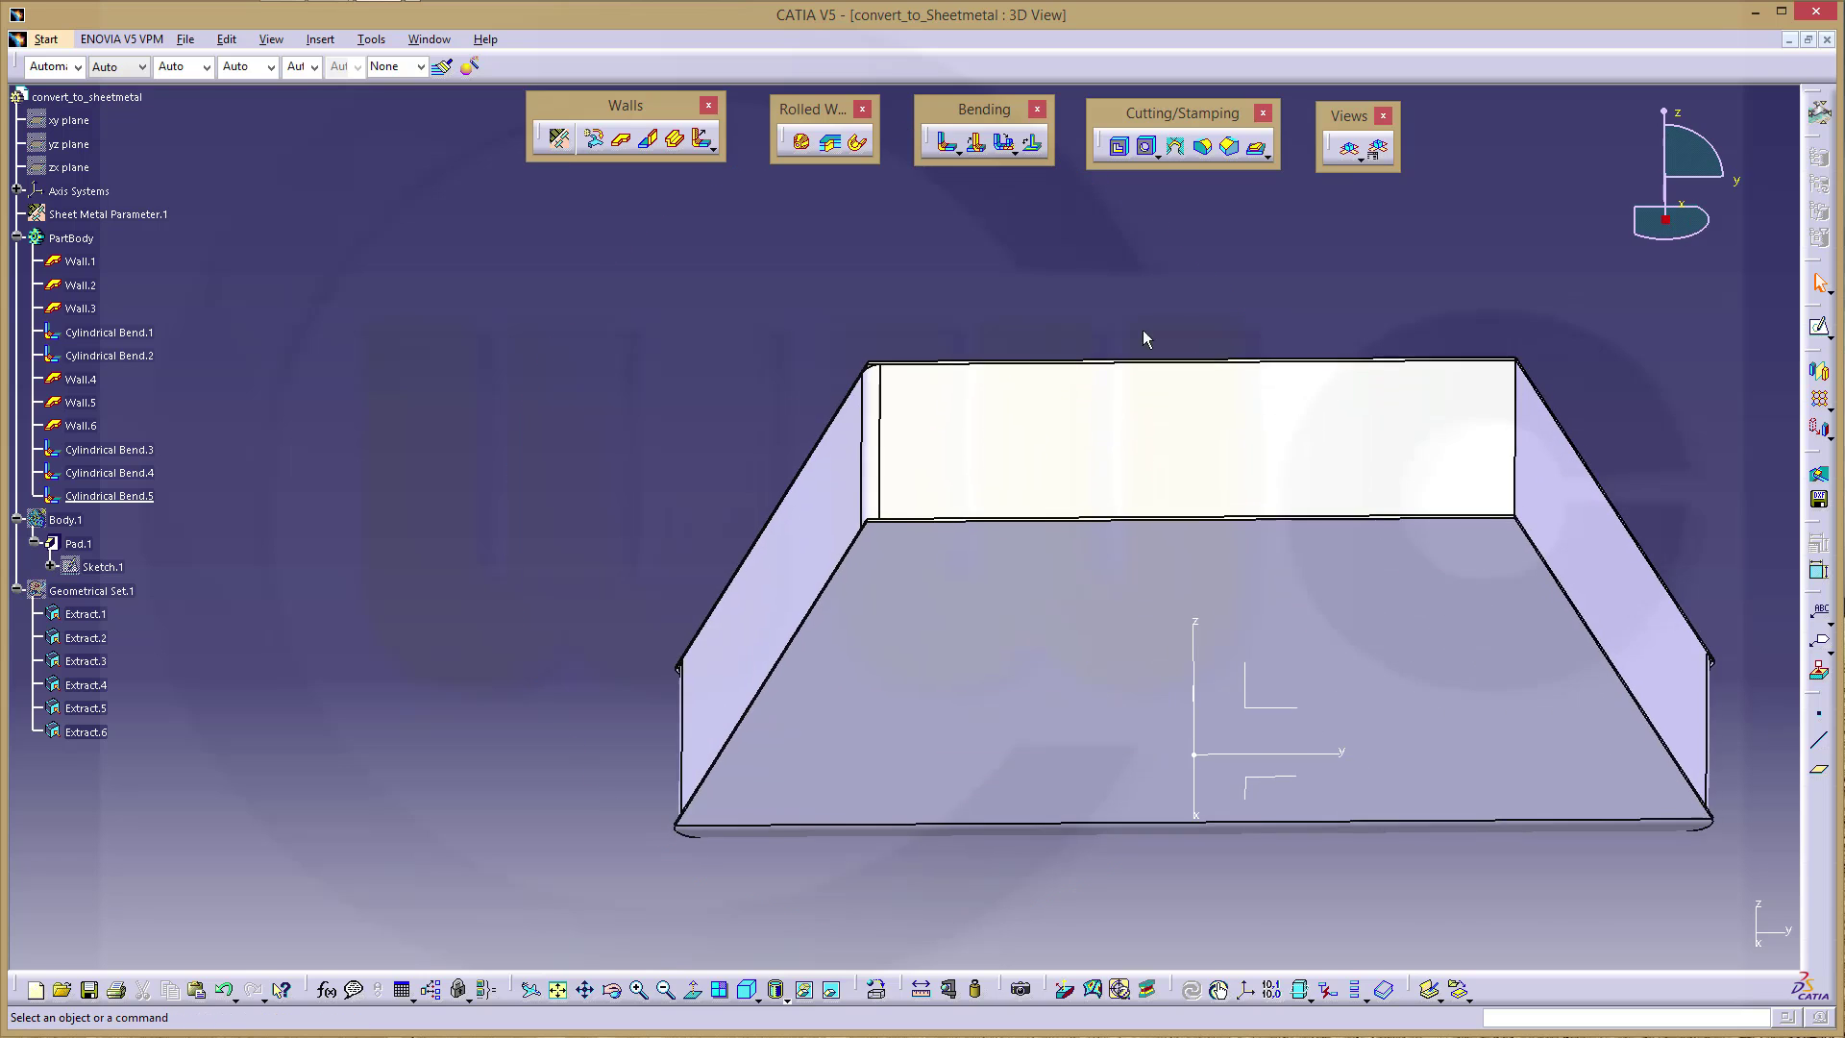
middle_click_drag(1143, 337, 976, 304)
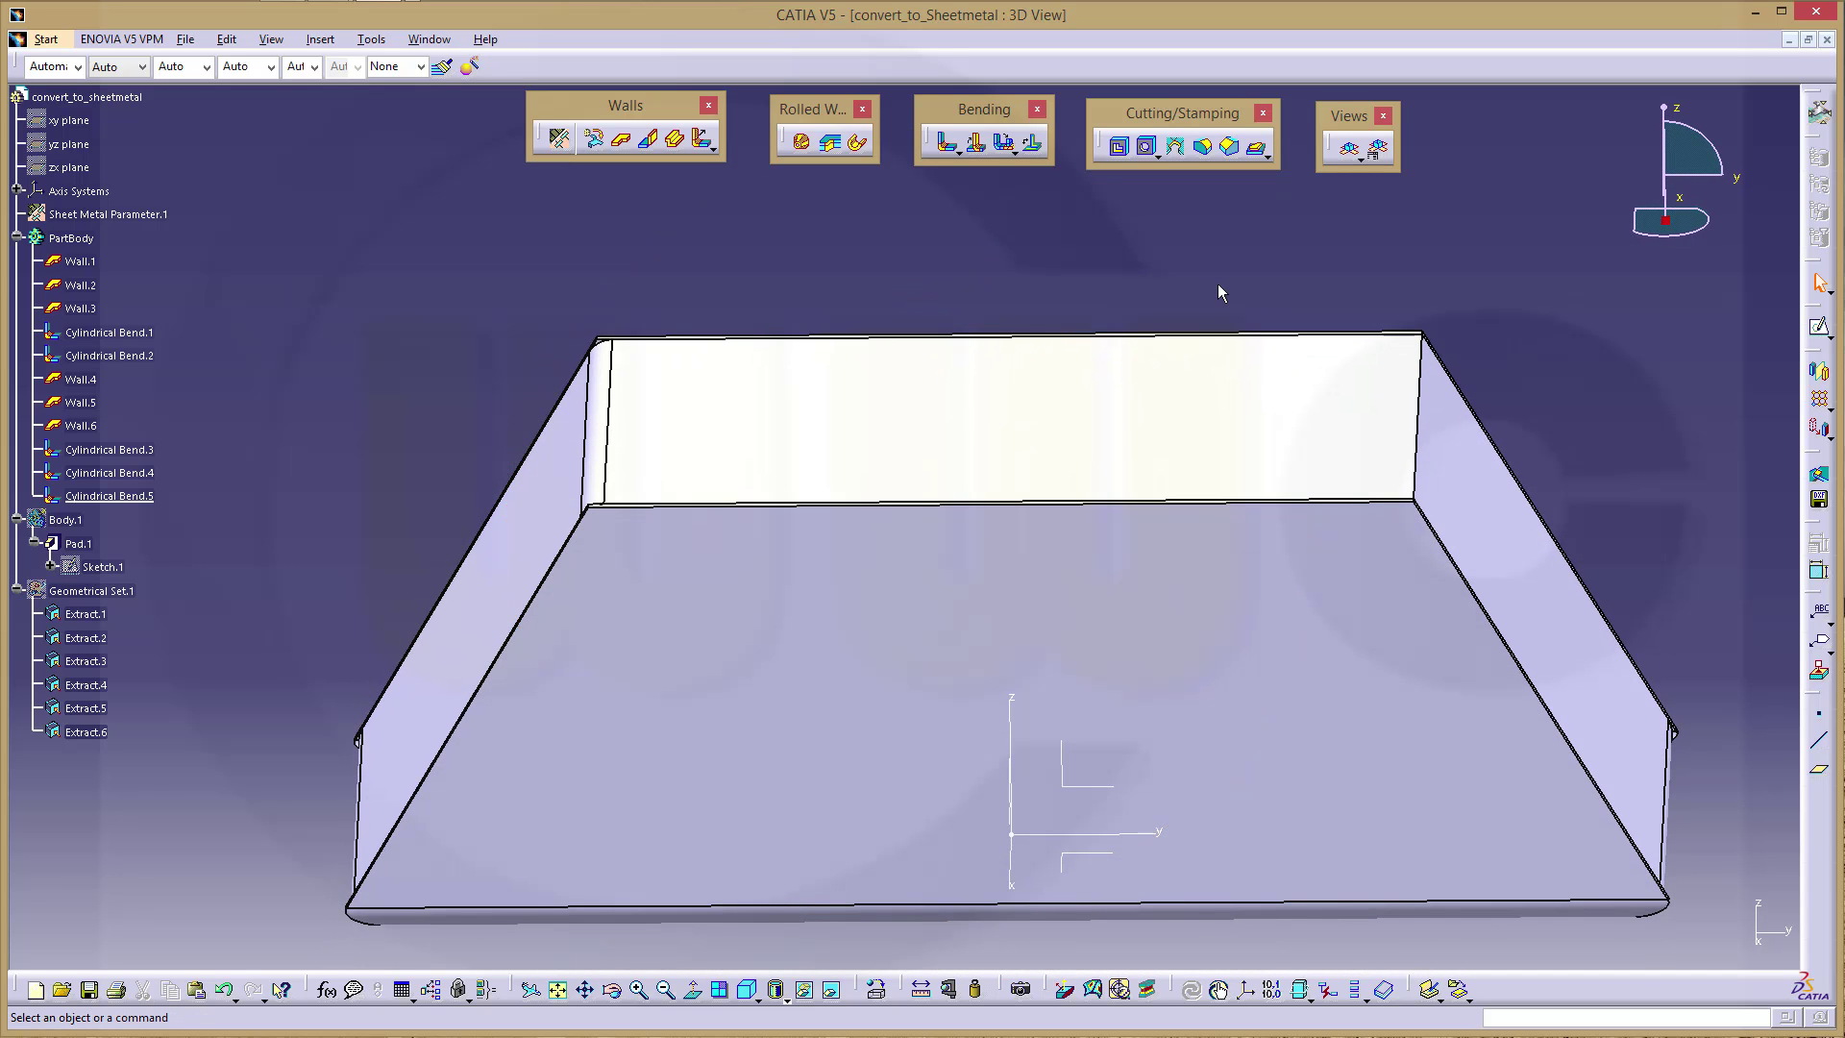